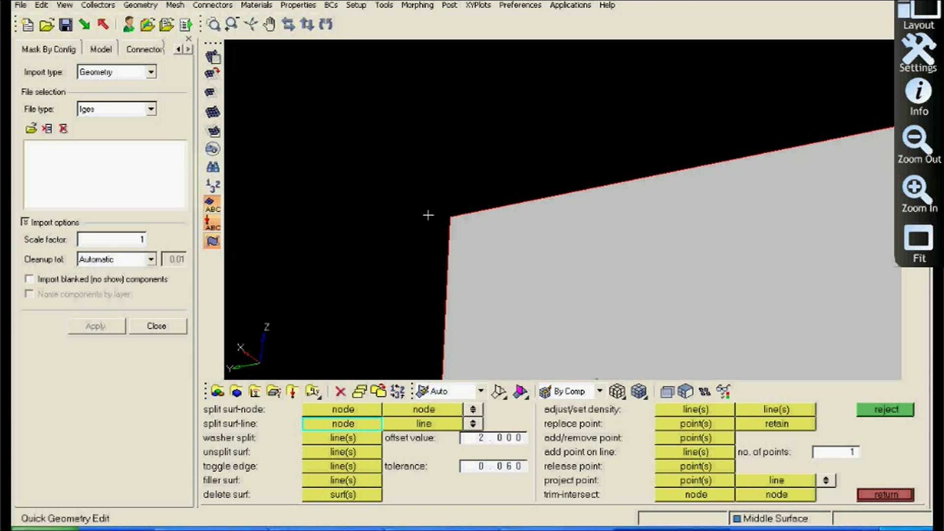
Examine the fixed points at the outer corner of the back wall and around the adjacent end rib.
right_click_drag(457, 215, 488, 247, "ctrl")
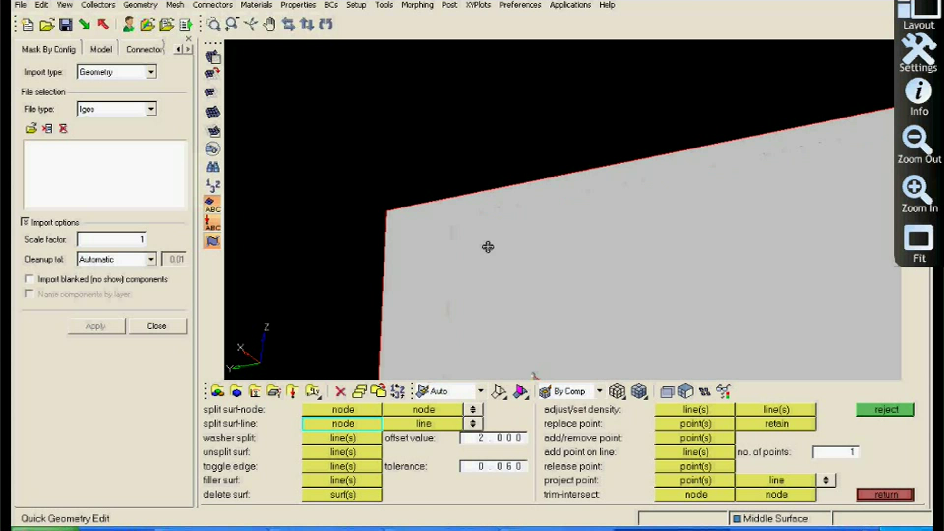
scroll(488, 246, "down", 5, "ctrl")
scroll(508, 262, "down", 1, "ctrl")
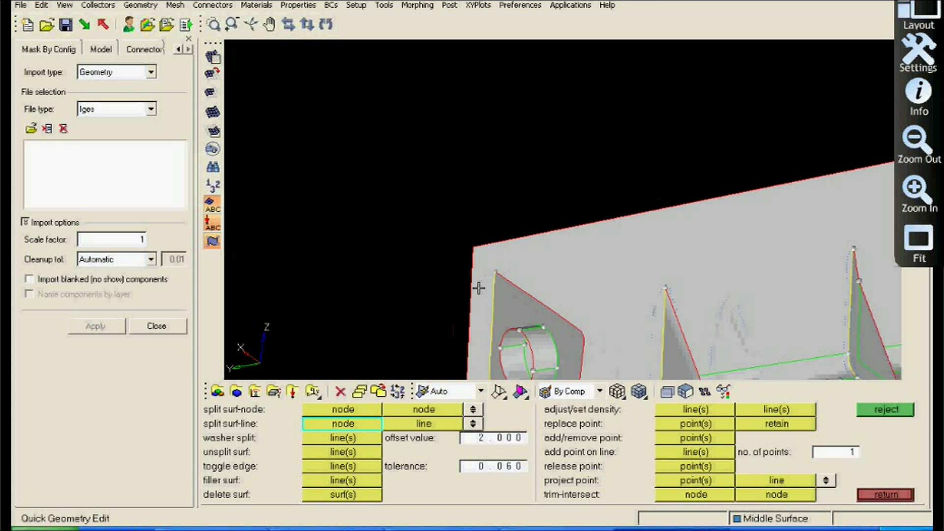
scroll(591, 312, "down", 1, "ctrl")
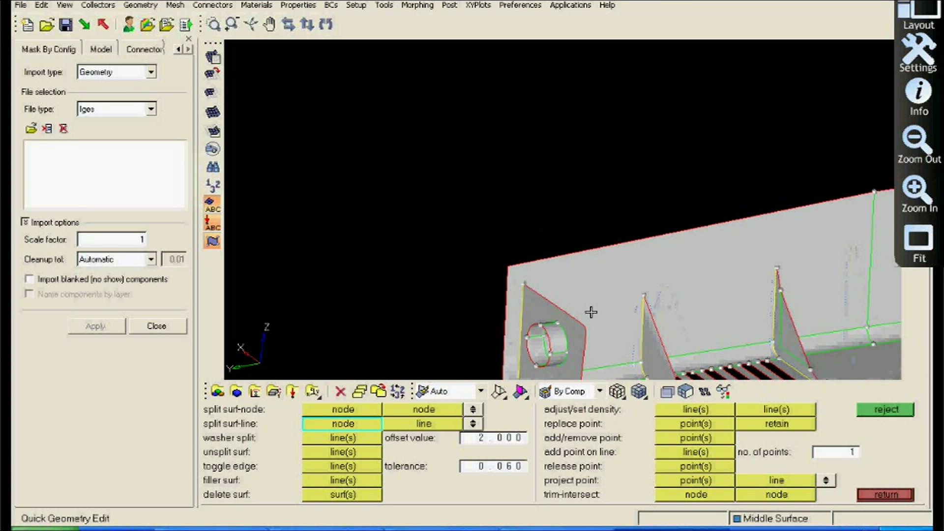
scroll(591, 312, "down", 2, "ctrl")
right_click_drag(612, 316, 535, 180, "ctrl")
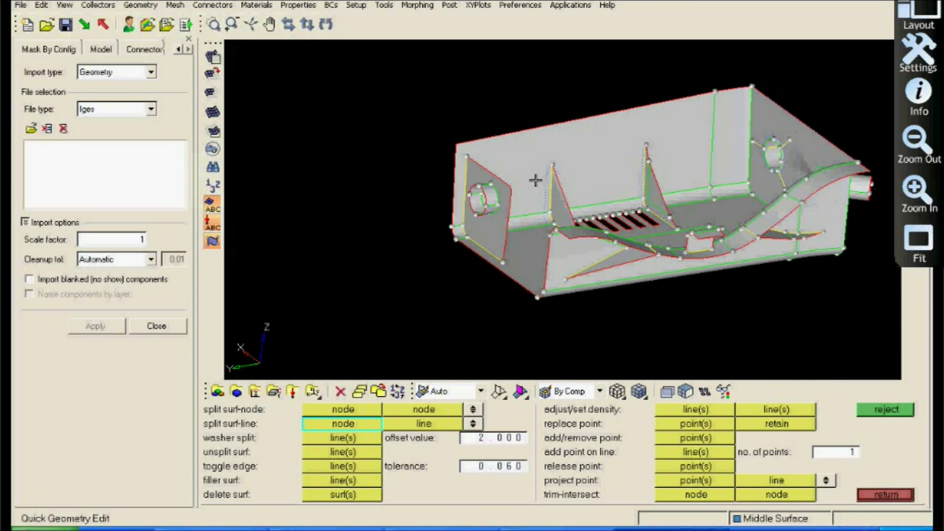
left_click_drag(536, 180, 577, 183, "ctrl")
scroll(552, 147, "up", 4)
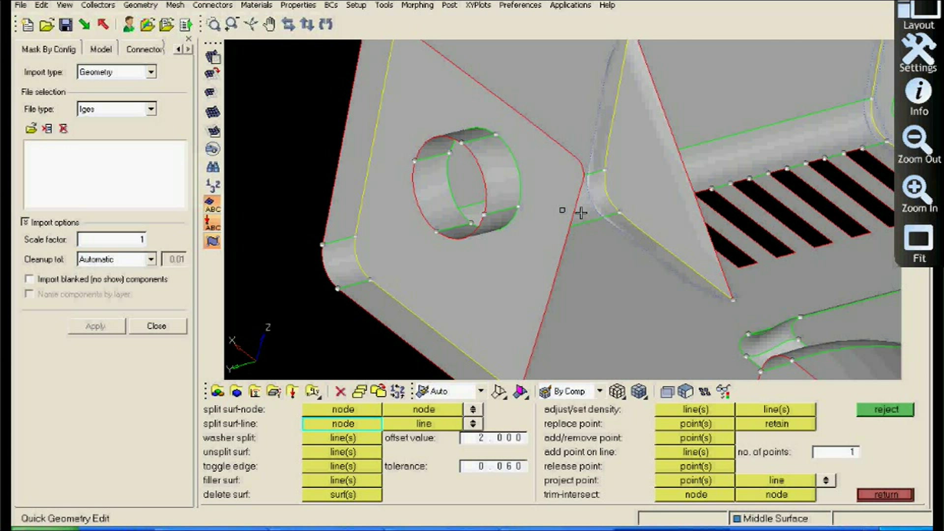
Examine the end corners of the curved flange and the outer corners of its small tab for fixed points.
left_click_drag(581, 213, 566, 227, "ctrl")
scroll(567, 227, "down", 5, "ctrl")
left_click_drag(630, 270, 554, 326, "ctrl")
scroll(554, 326, "up", 5, "ctrl")
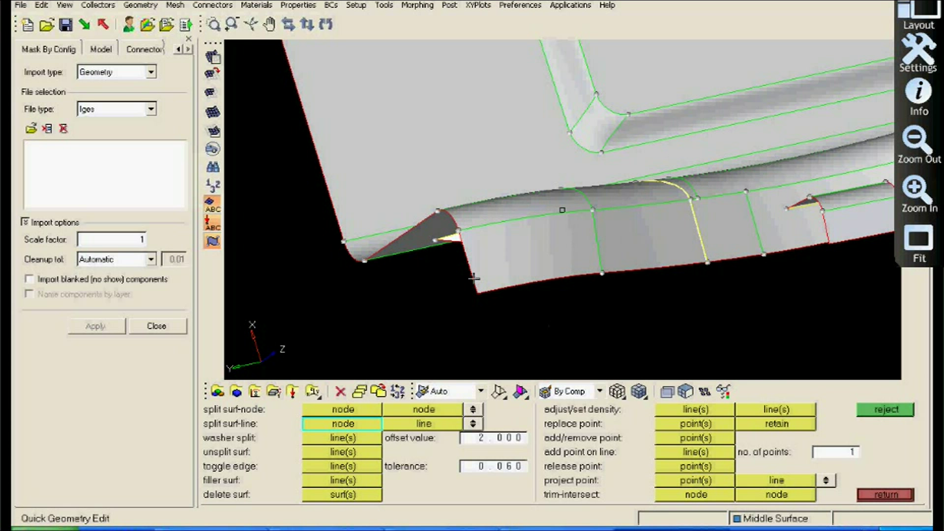
left_click_drag(474, 279, 546, 284, "ctrl")
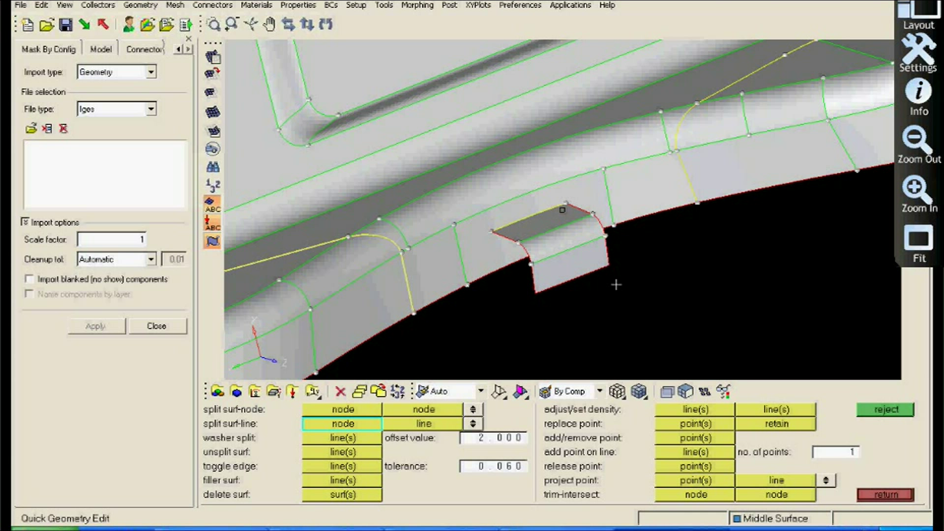
scroll(616, 284, "down", 5, "ctrl")
scroll(567, 301, "up", 5, "ctrl")
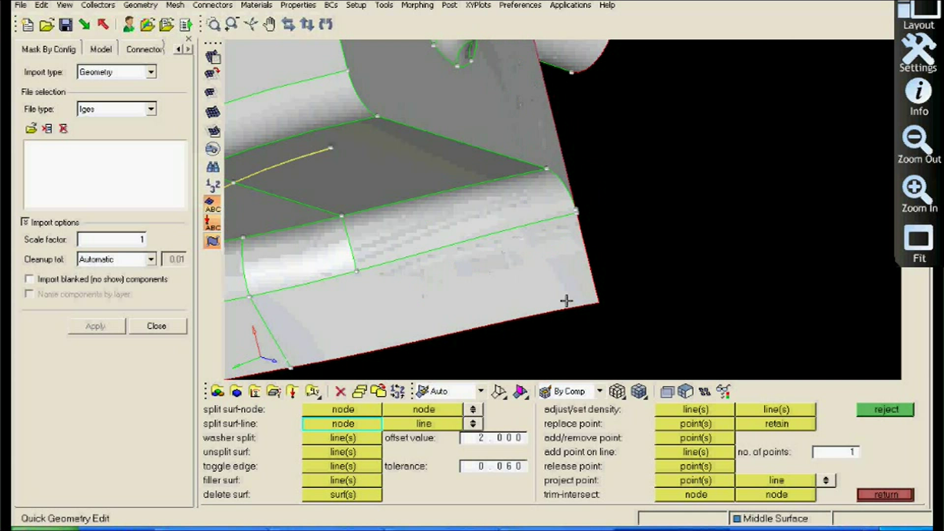
scroll(567, 301, "down", 5, "ctrl")
scroll(591, 243, "up", 4, "ctrl")
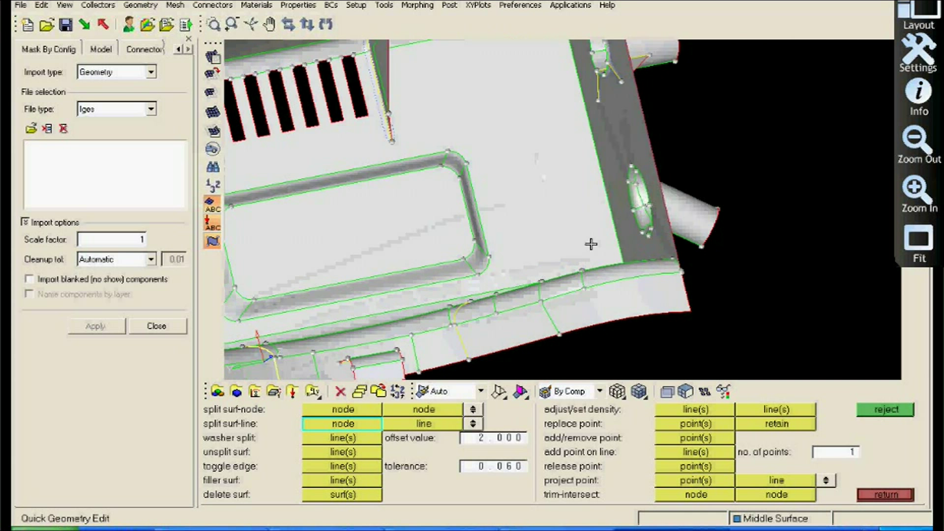
scroll(592, 244, "down", 5, "ctrl")
Examine the narrow blunt tip of the triangular rib beside the slots and the short edge between its two points.
left_click_drag(413, 182, 549, 168, "ctrl")
scroll(550, 168, "up", 2)
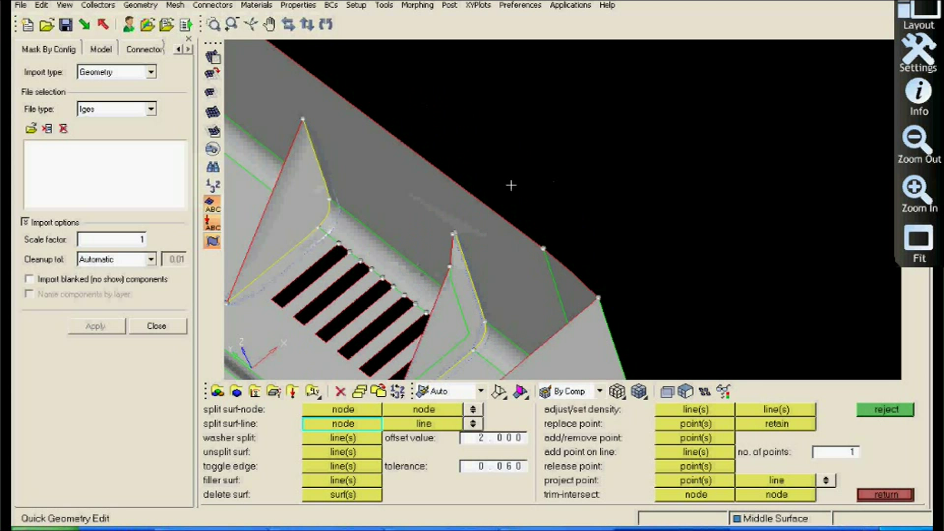
scroll(510, 186, "up", 2)
left_click_drag(477, 181, 409, 198, "ctrl")
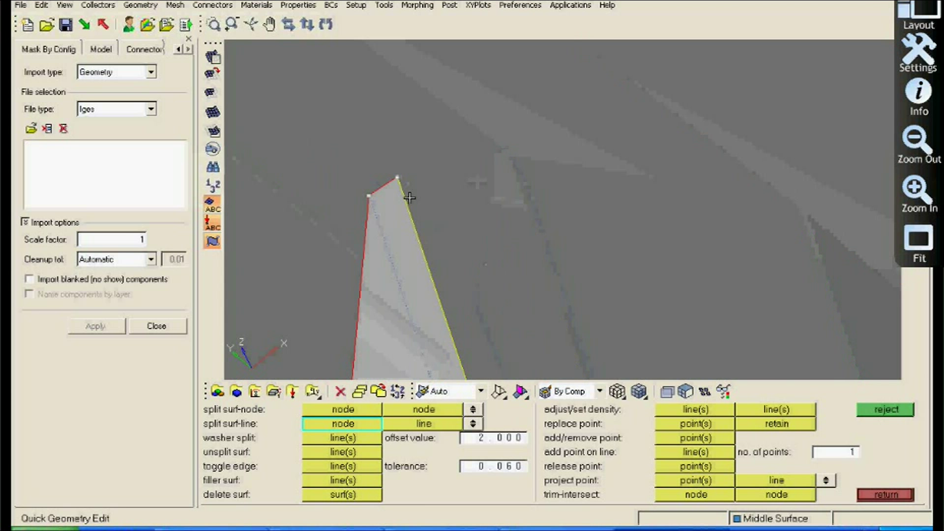
right_click_drag(410, 198, 437, 222, "ctrl")
scroll(438, 222, "up", 1)
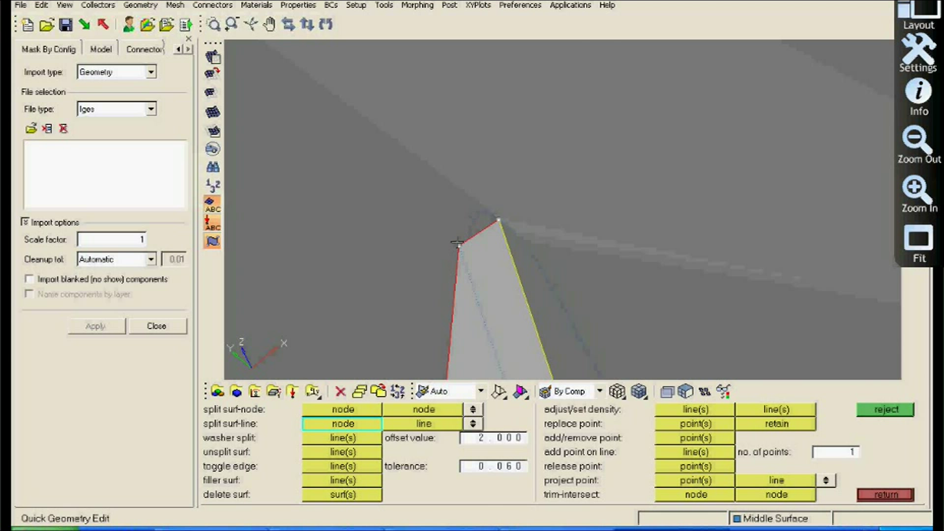
scroll(500, 232, "down", 3, "ctrl")
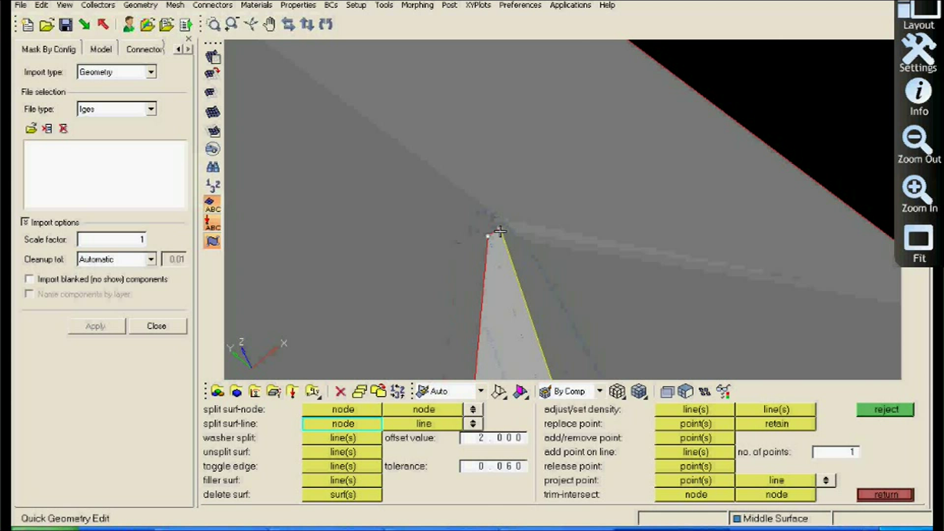
scroll(500, 231, "down", 5, "ctrl")
scroll(499, 252, "down", 5, "ctrl")
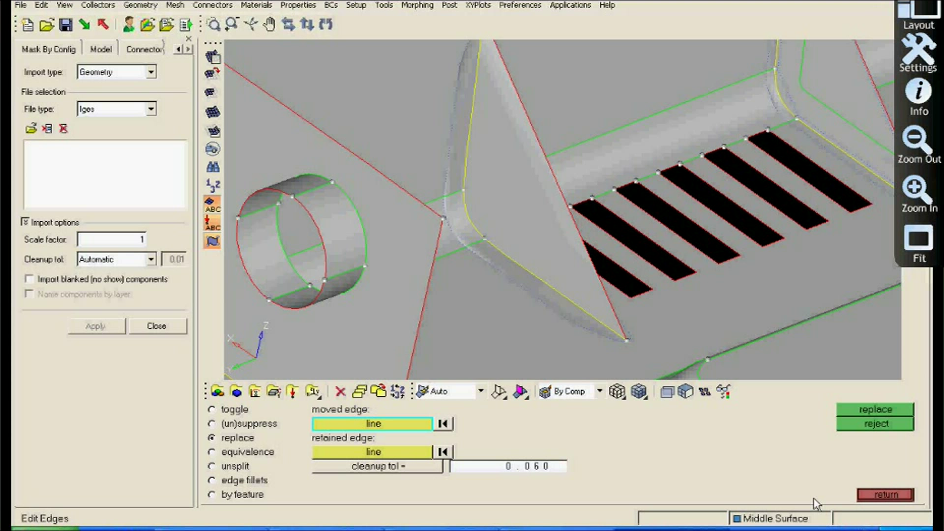
Add a fixed point at one end corner of the curved flange using trim-intersect from the Defeature edge fillets tool.
key("Escape")
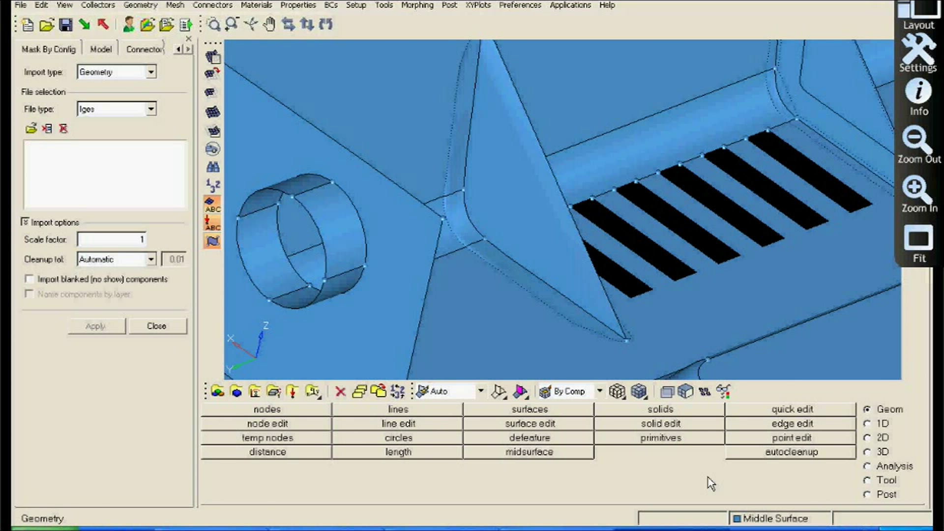
left_click(530, 438)
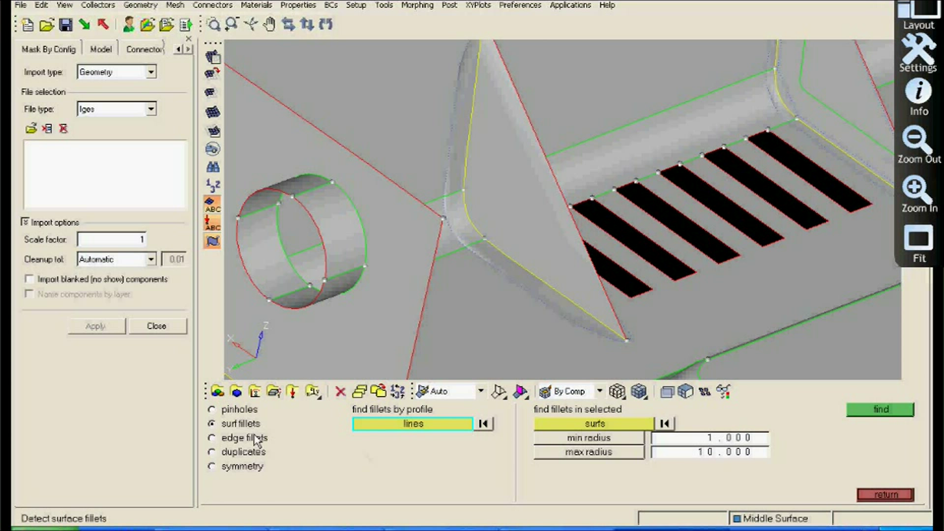
left_click(213, 437)
left_click(637, 426)
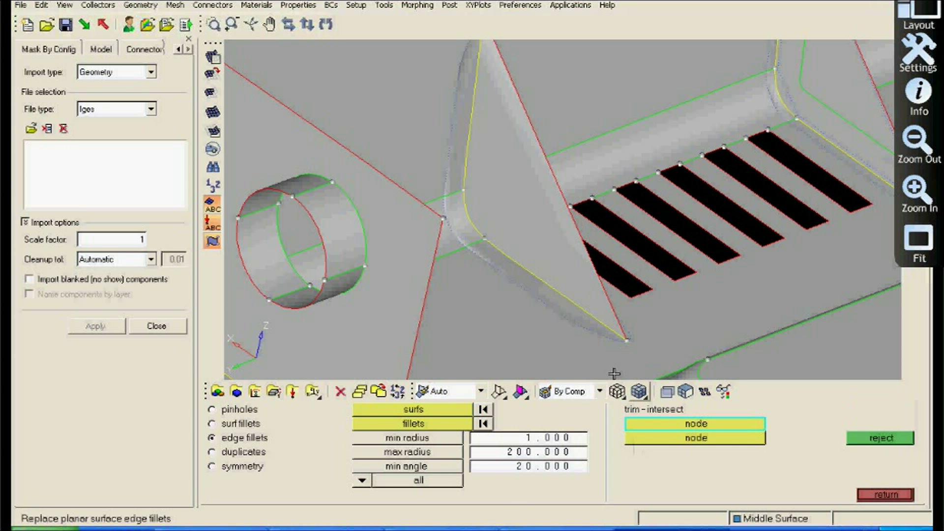
scroll(613, 374, "down", 5)
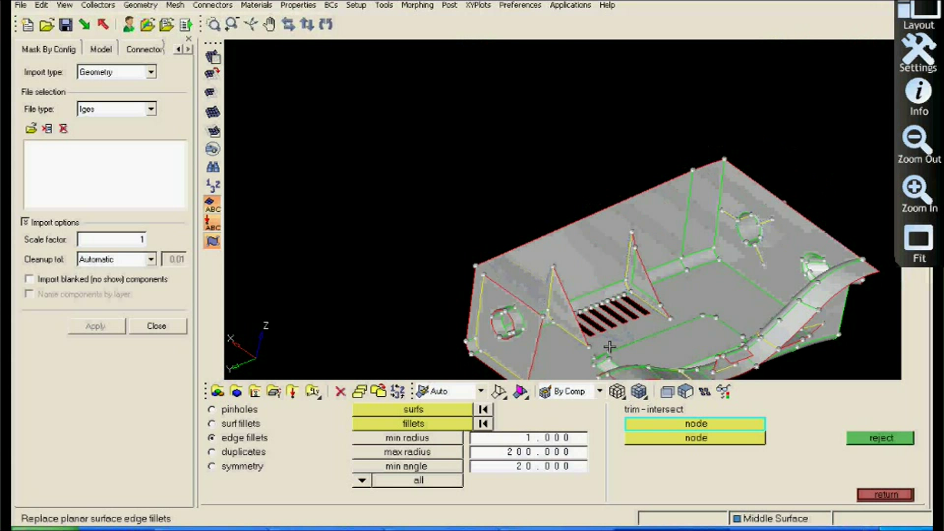
right_click_drag(610, 347, 547, 223, "ctrl")
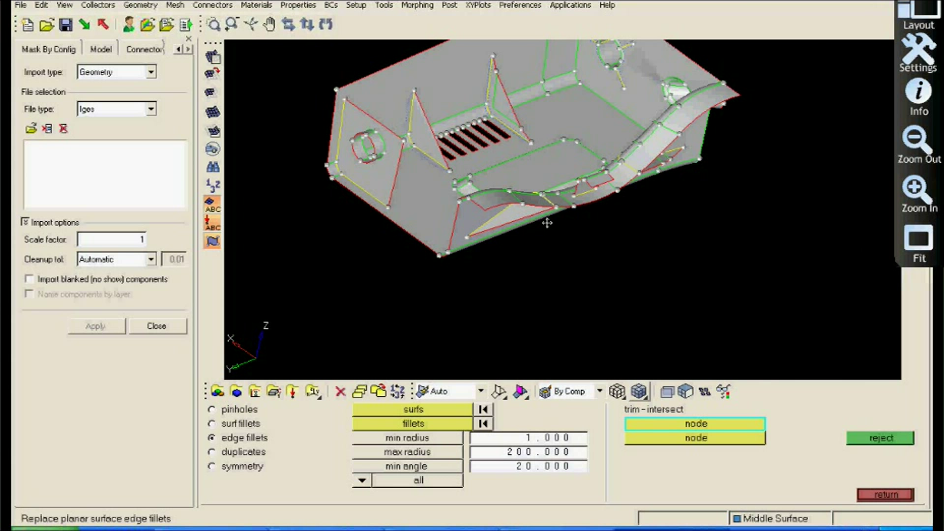
left_click_drag(547, 223, 644, 317, "ctrl")
scroll(643, 316, "up", 3, "ctrl")
scroll(643, 317, "up", 2, "ctrl")
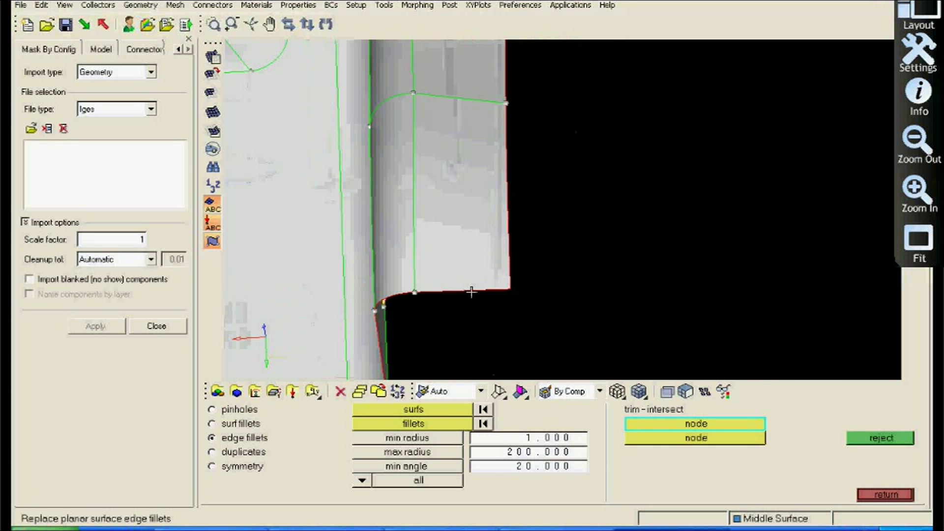
left_click(472, 291)
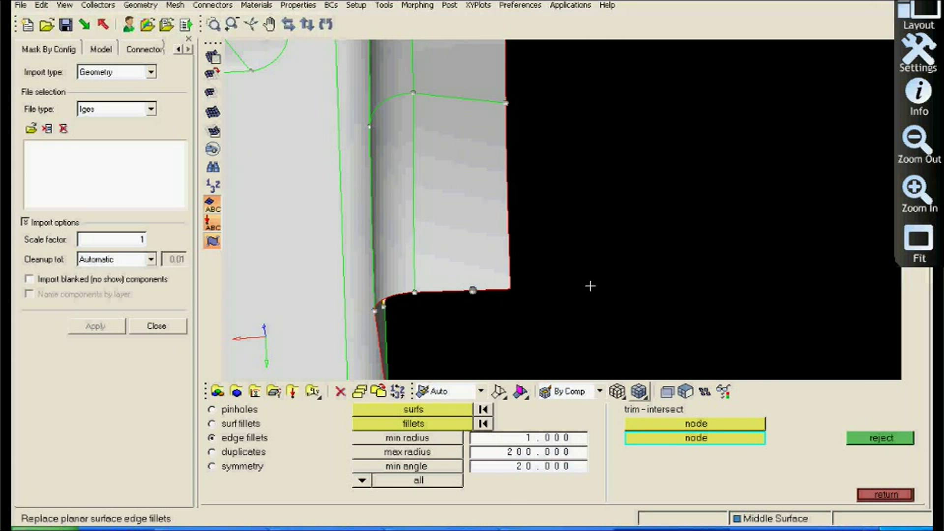
left_click(508, 232)
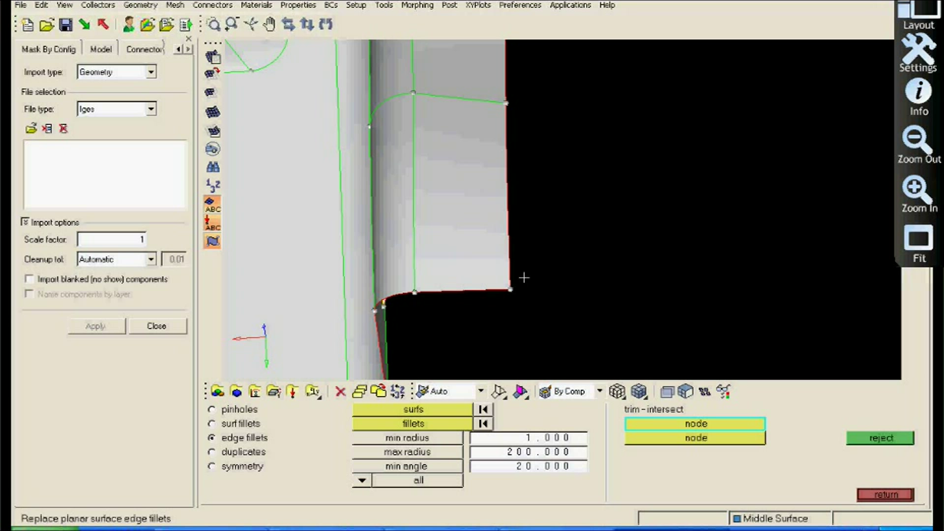
Trim-intersect the edges at both outer corners of the flange's small rectangular tab to add fixed points there.
scroll(525, 278, "down", 3, "ctrl")
left_click_drag(524, 278, 624, 247, "ctrl")
scroll(625, 251, "up", 2, "ctrl")
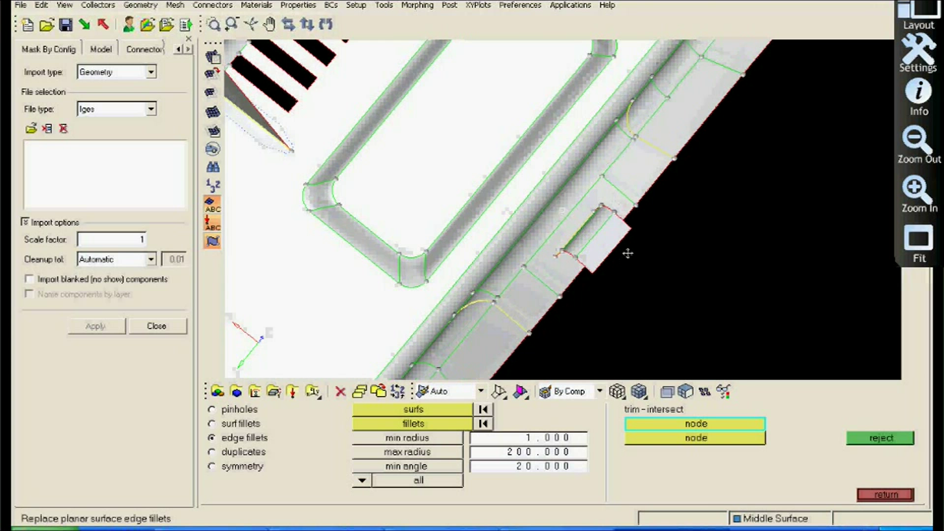
scroll(628, 261, "up", 2, "ctrl")
scroll(658, 251, "up", 2, "ctrl")
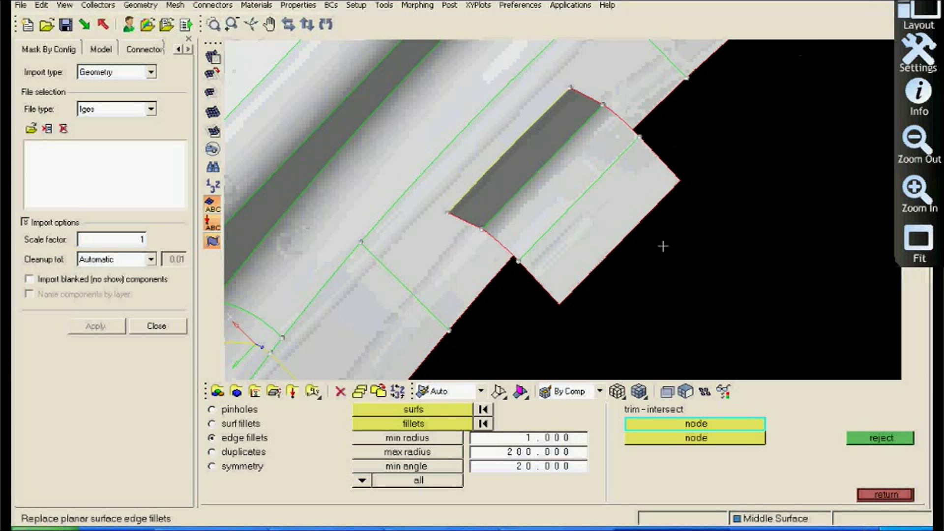
scroll(658, 247, "up", 1, "ctrl")
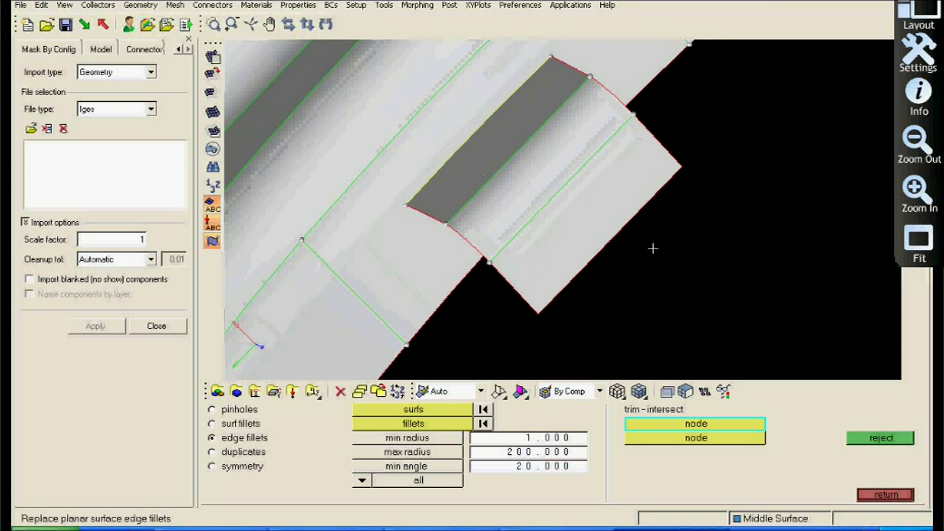
left_click(522, 297)
left_click(549, 299)
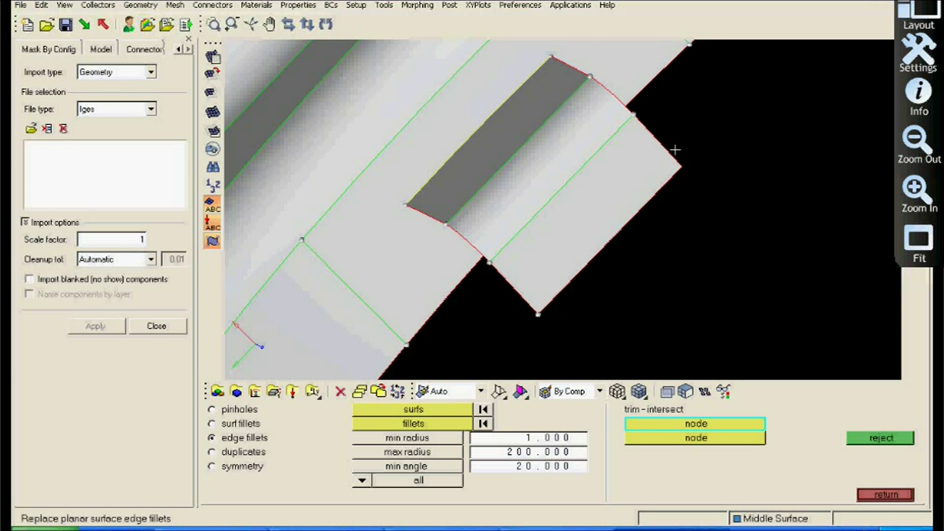
left_click(675, 150)
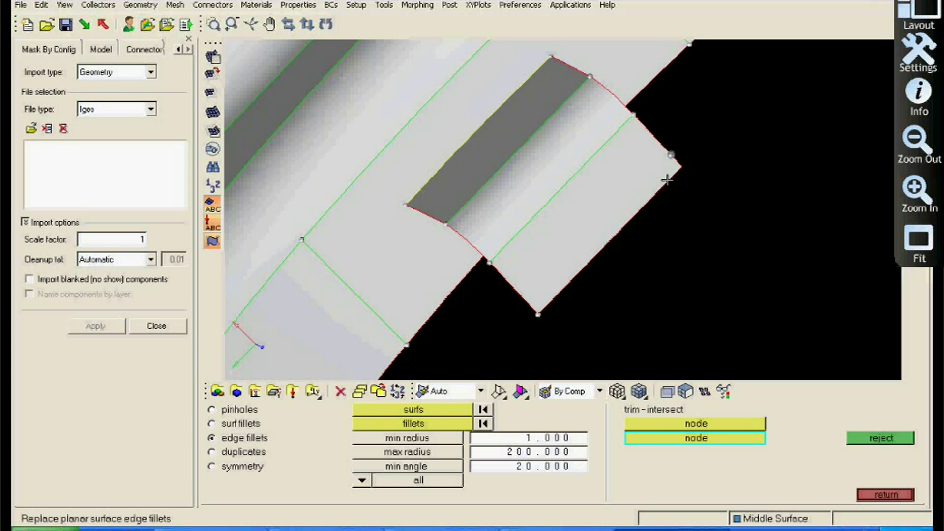
left_click(666, 180)
Trim-intersect the two free edges at the curved flange's opposite end corner to add a fixed point.
scroll(666, 180, "down", 5)
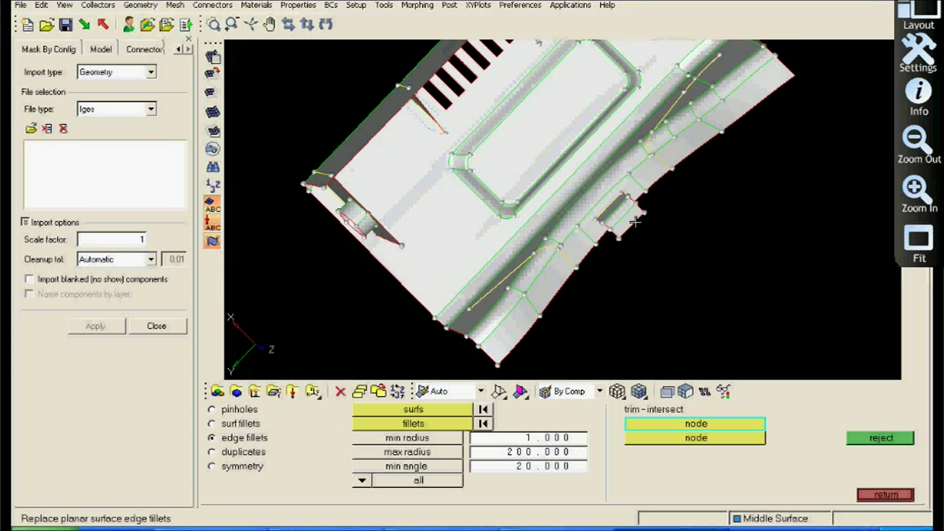
scroll(563, 154, "up", 3)
scroll(570, 153, "up", 3)
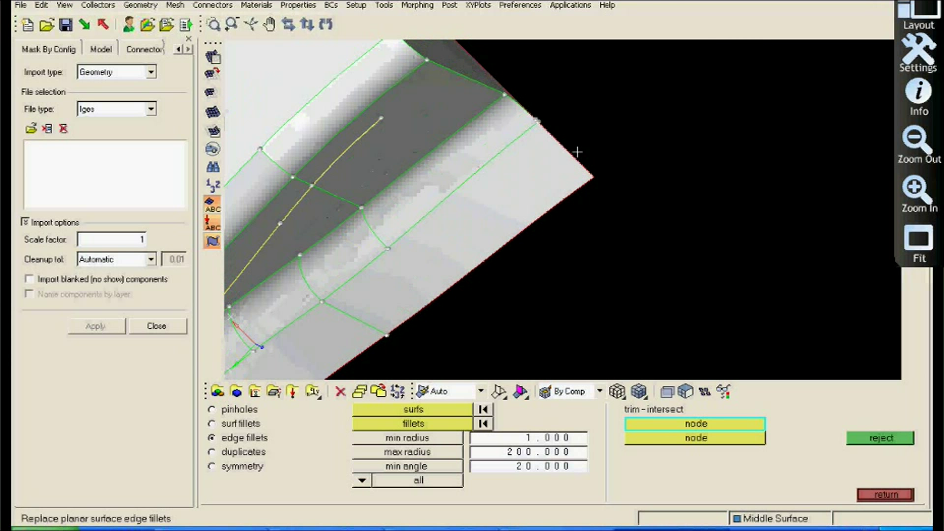
left_click(575, 152)
left_click(571, 207)
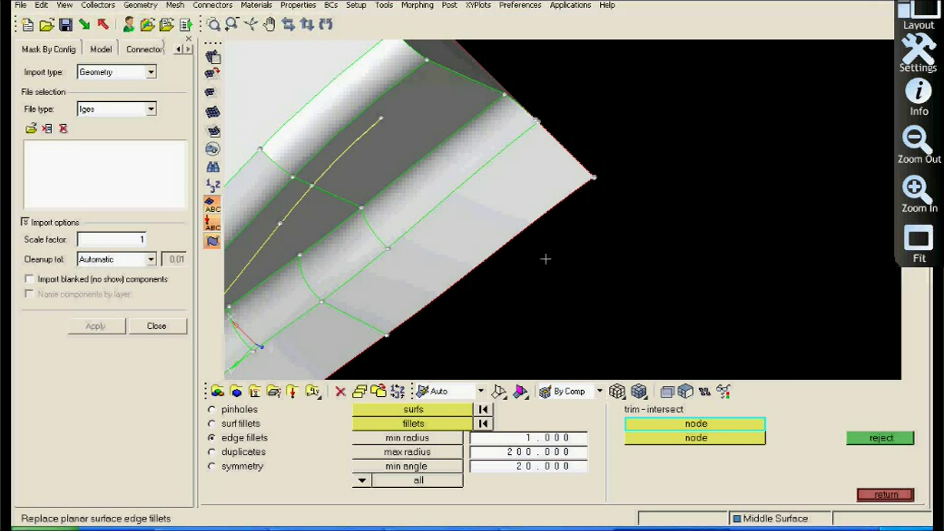
Split the triangular rib's surface in Quick Edit from the node on its slanted free edge to the wall-side tip node.
scroll(545, 259, "down", 1)
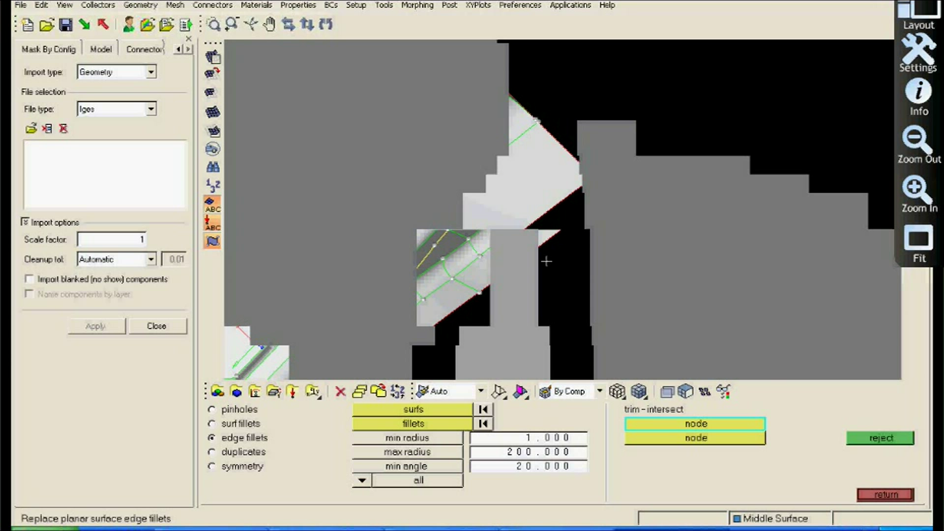
key("F11")
left_click(465, 302)
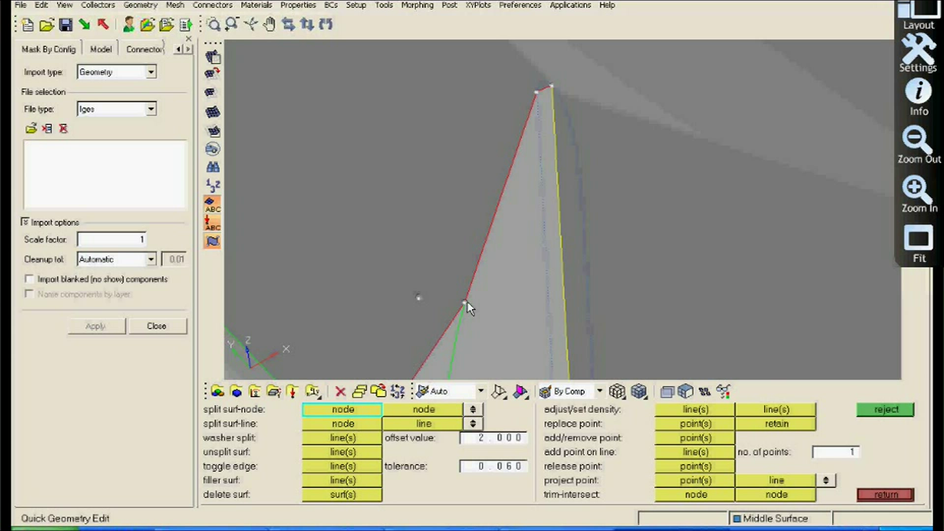
left_click(466, 303)
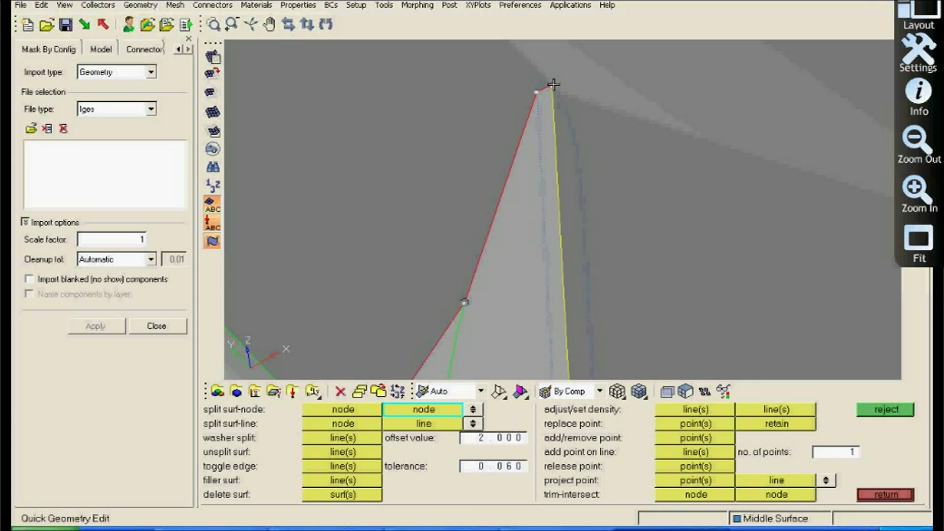
left_click(553, 84)
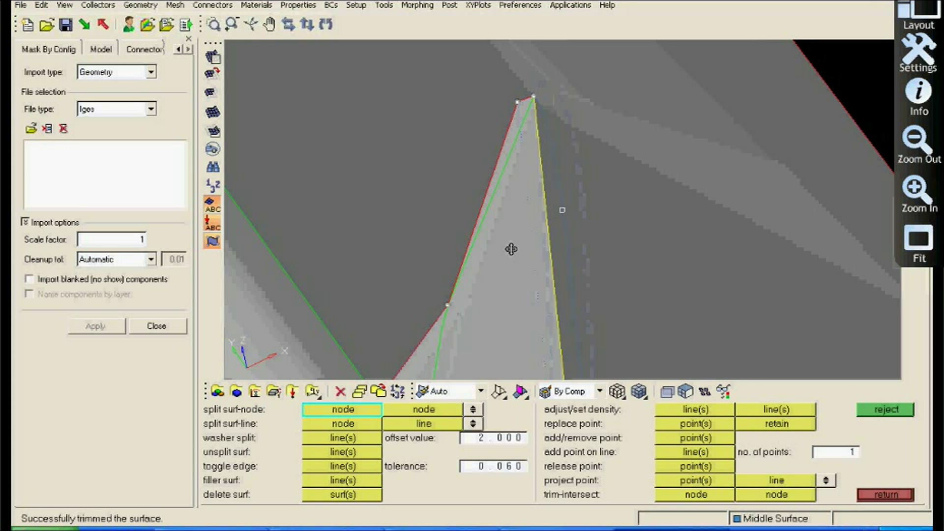
scroll(494, 228, "up", 3)
left_click_drag(493, 230, 501, 143, "ctrl")
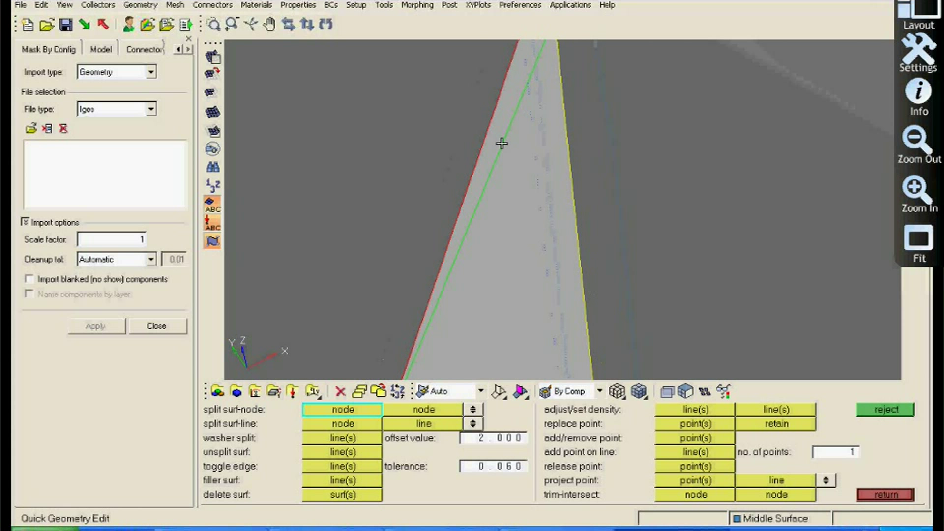
Split the triangular rib's surface from the lower node on its slanted free edge to the floor-side tip node.
scroll(519, 280, "down", 3)
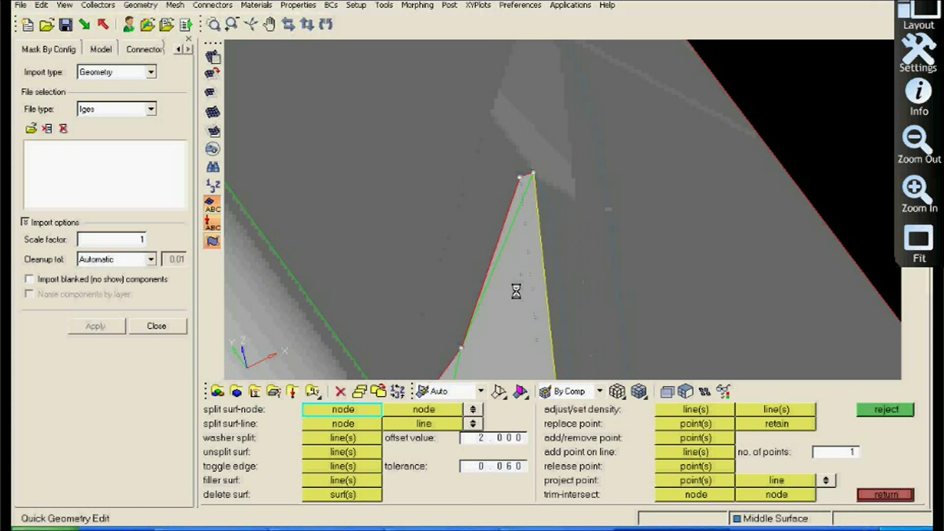
scroll(477, 256, "up", 5)
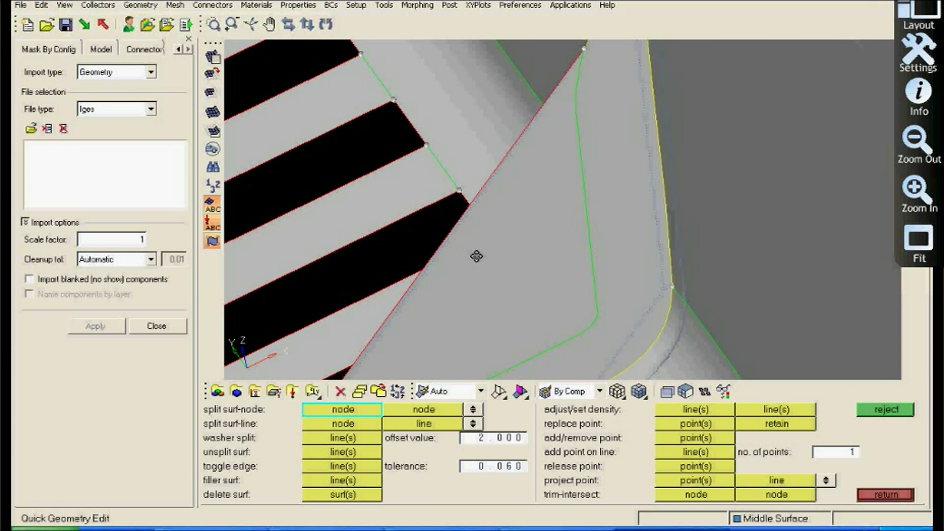
scroll(531, 165, "down", 3)
scroll(531, 164, "up", 3)
left_click(540, 119)
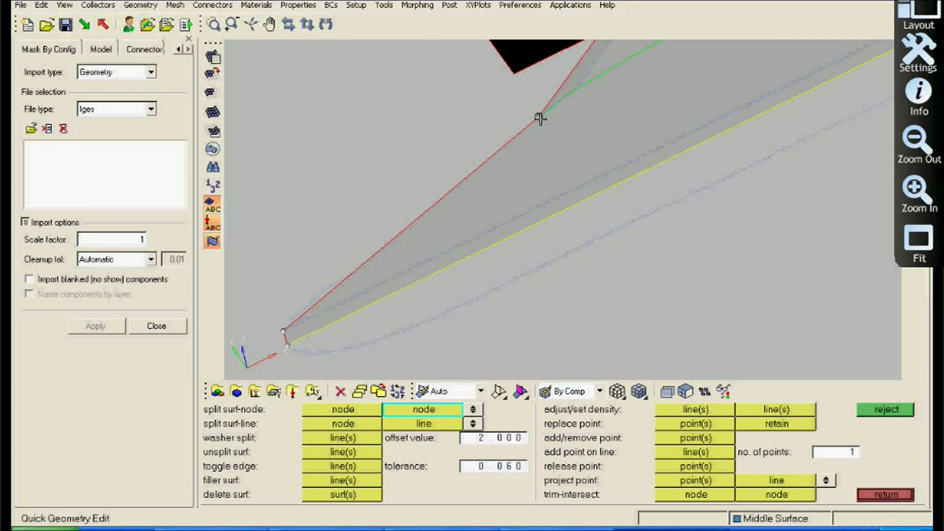
left_click(289, 344)
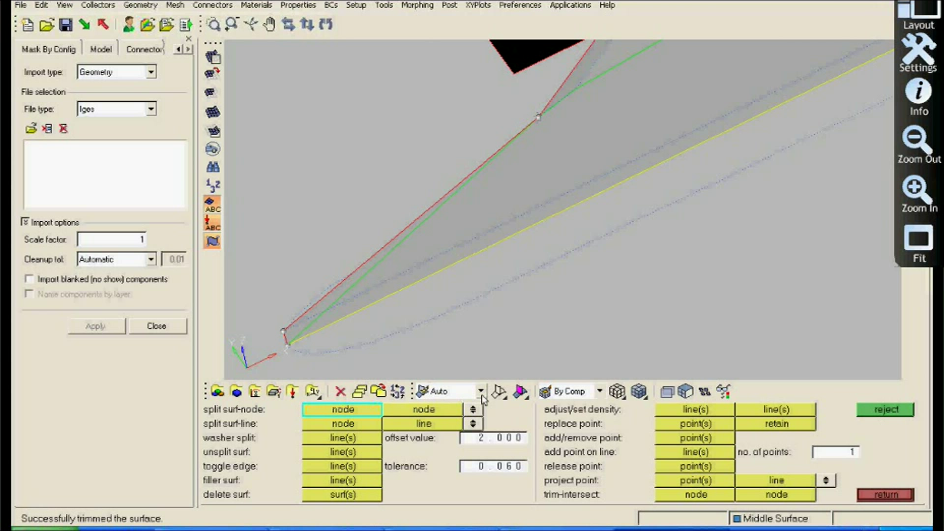
Delete the two sliver surfaces split off at the triangular rib's floor-side and wall-side tips.
left_click(340, 391)
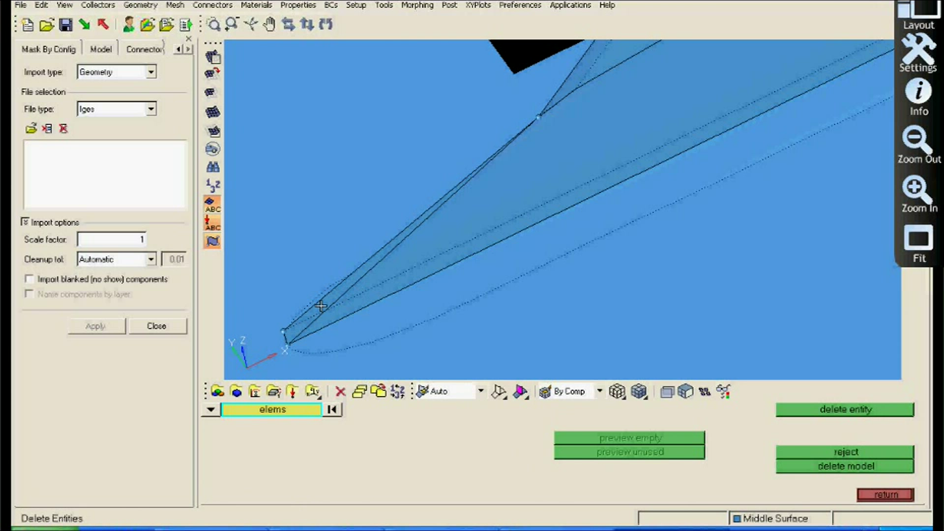
left_click(210, 410)
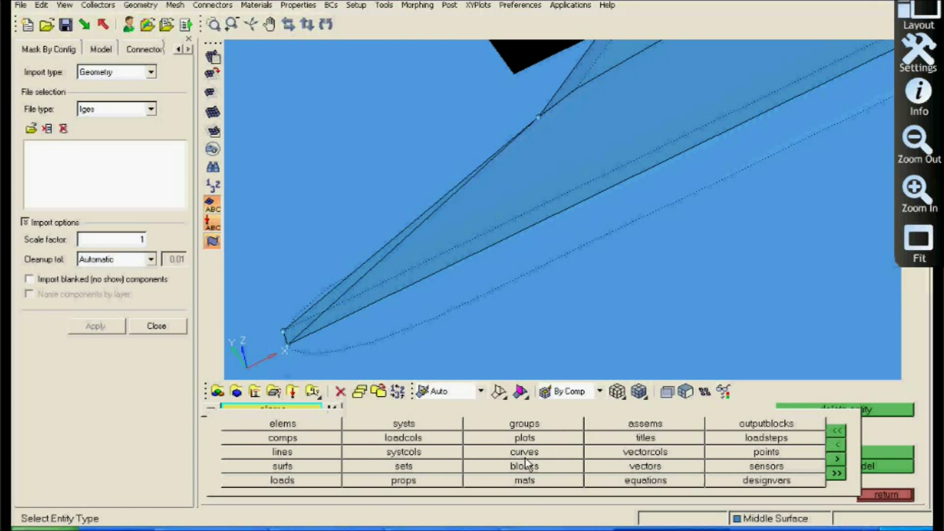
left_click(291, 467)
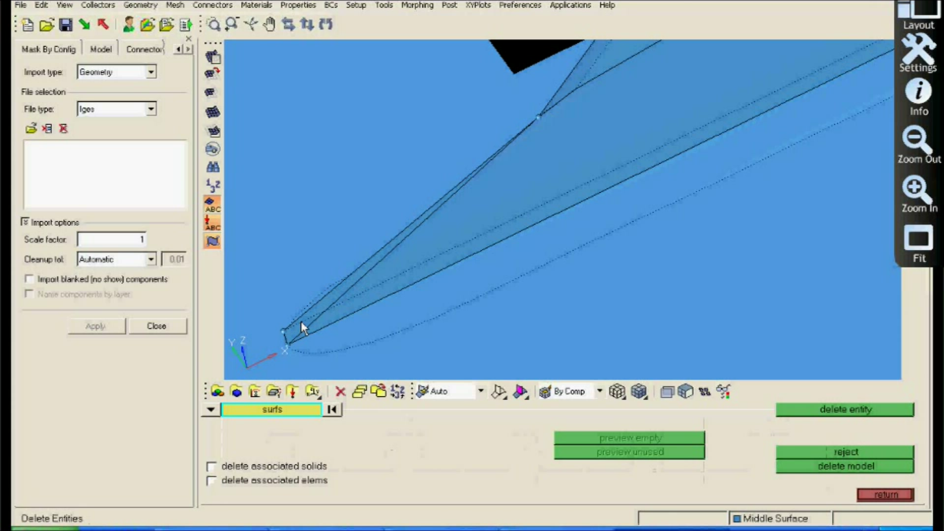
left_click(300, 321)
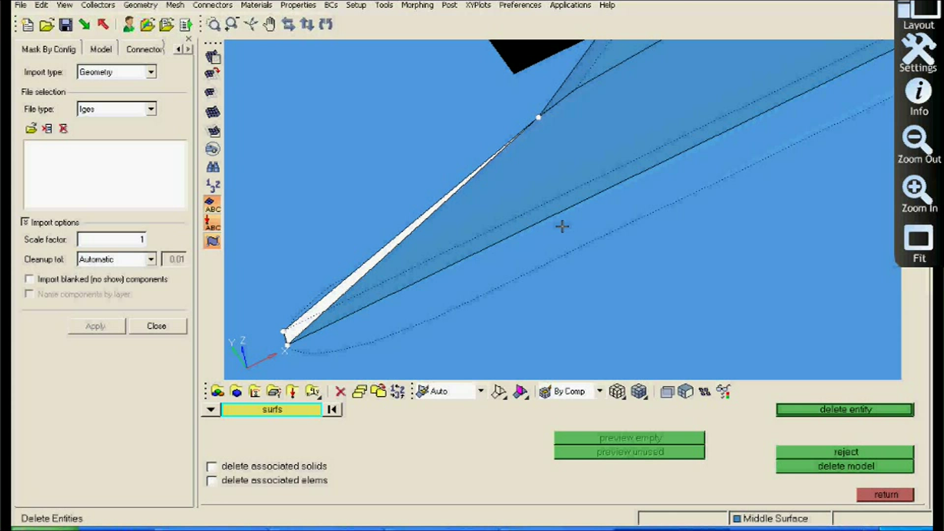
scroll(562, 226, "down", 5)
mouse_move(530, 221)
left_mouse_down("ctrl")
mouse_move(631, 188)
mouse_move(498, 207)
mouse_move(470, 235)
mouse_move(515, 88)
mouse_move(538, 232)
left_mouse_up("ctrl")
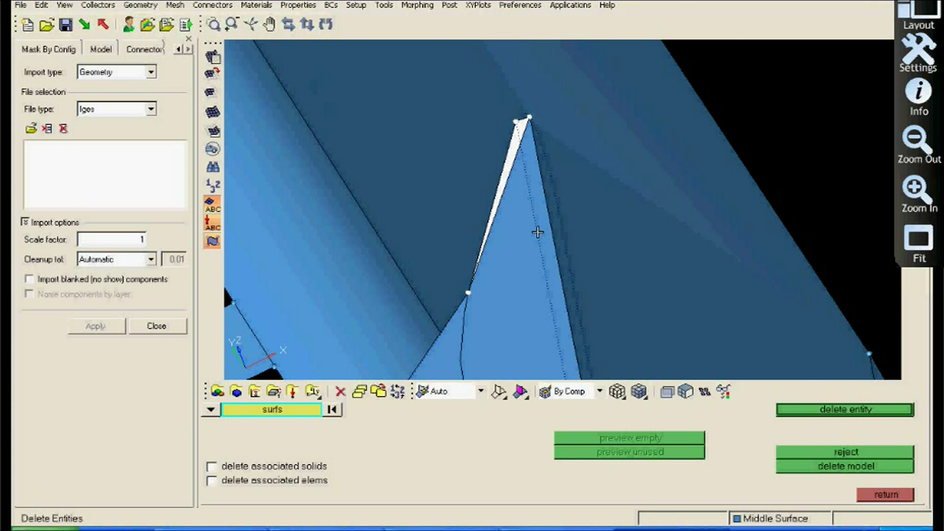
left_click(798, 408)
scroll(592, 255, "down", 5, "ctrl")
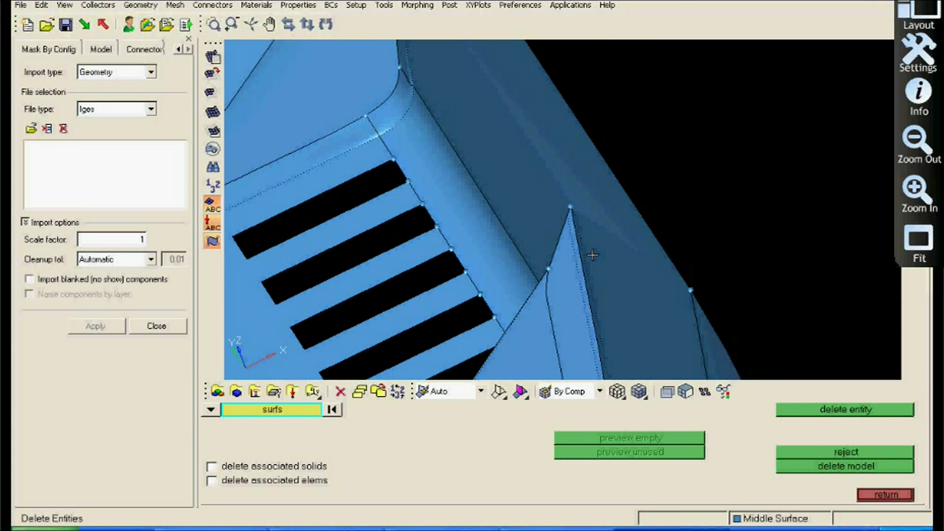
left_click_drag(593, 255, 697, 246, "ctrl")
Split the wall surface in Quick Edit from the tip node of the untrimmed triangular rib to the wall's upper free edge.
key("F11")
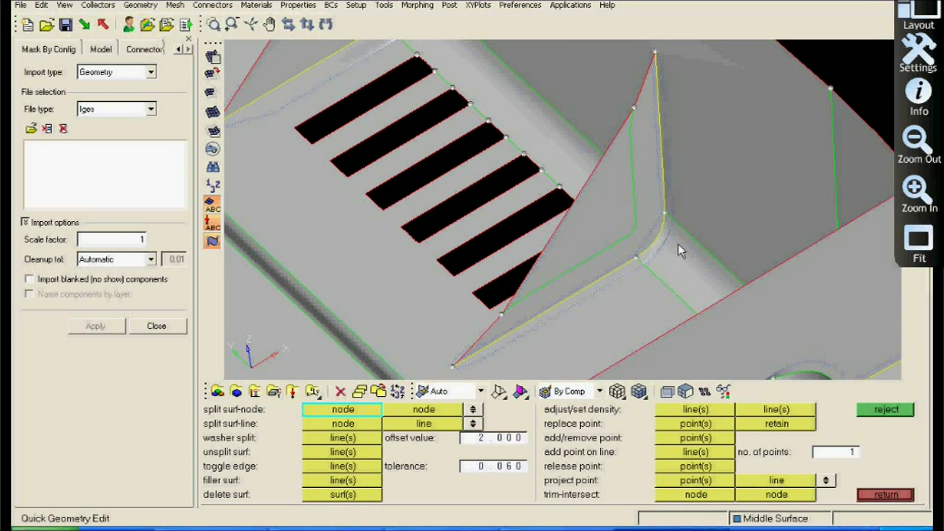
scroll(682, 251, "down", 5, "ctrl")
left_click_drag(681, 250, 699, 219, "ctrl")
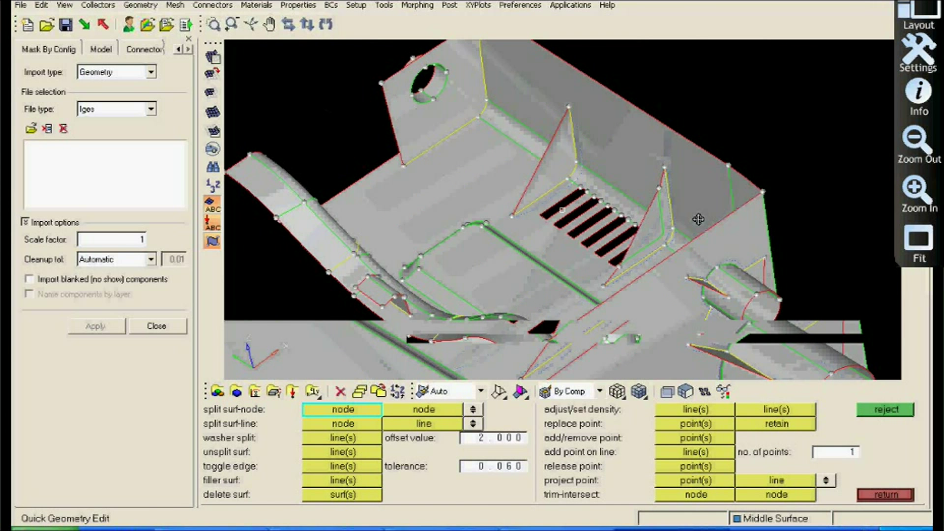
scroll(700, 219, "up", 3, "ctrl")
scroll(653, 219, "down", 2, "ctrl")
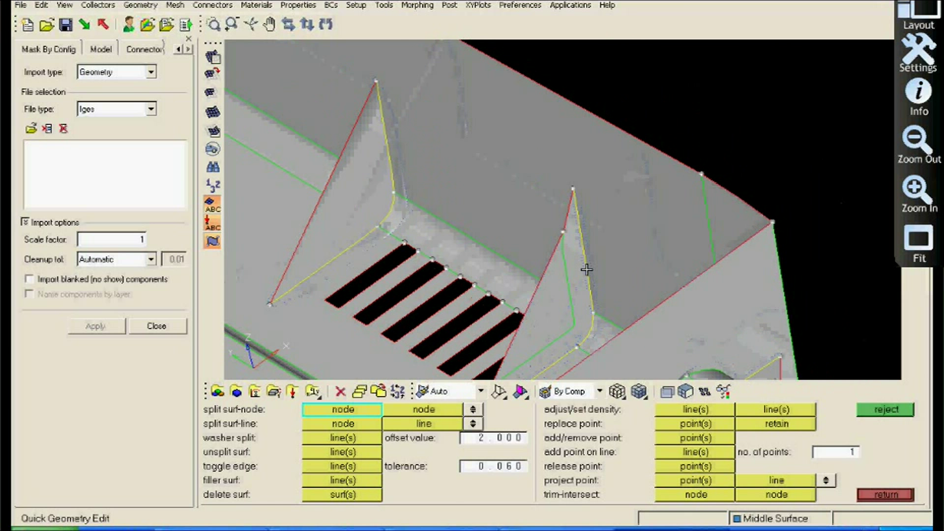
scroll(655, 157, "down", 3, "ctrl")
mouse_move(655, 158)
left_mouse_down("ctrl")
mouse_move(616, 92)
mouse_move(550, 199)
mouse_move(609, 211)
left_mouse_up("ctrl")
right_click_drag(609, 211, 642, 282, "ctrl")
left_click_drag(642, 282, 565, 279, "ctrl")
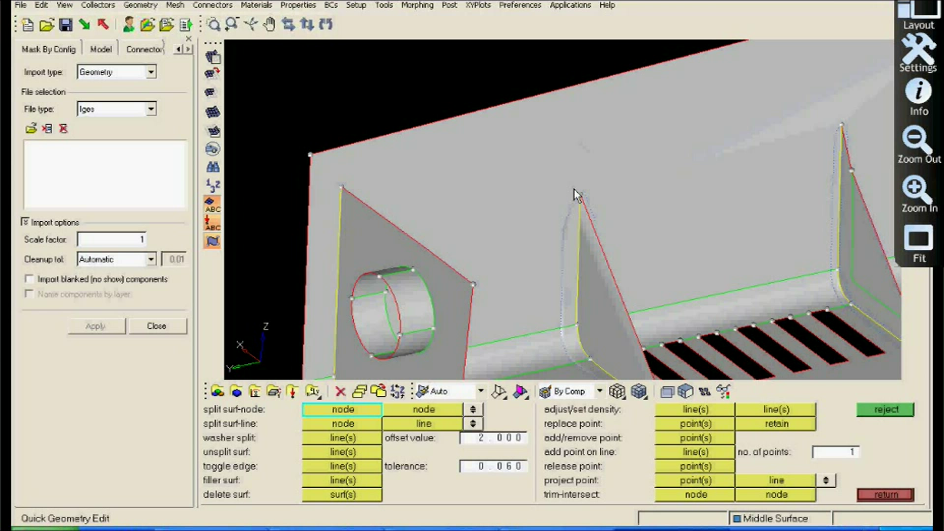
left_click(353, 428)
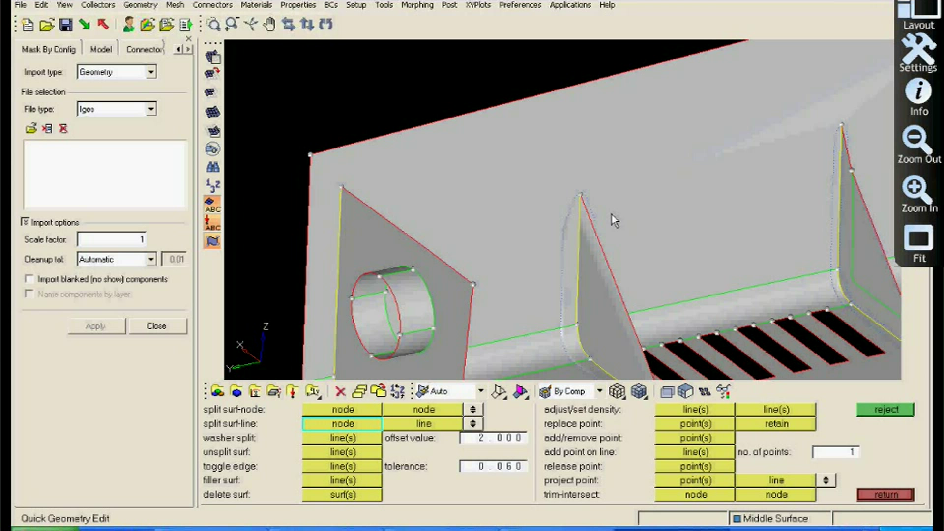
left_click(581, 196)
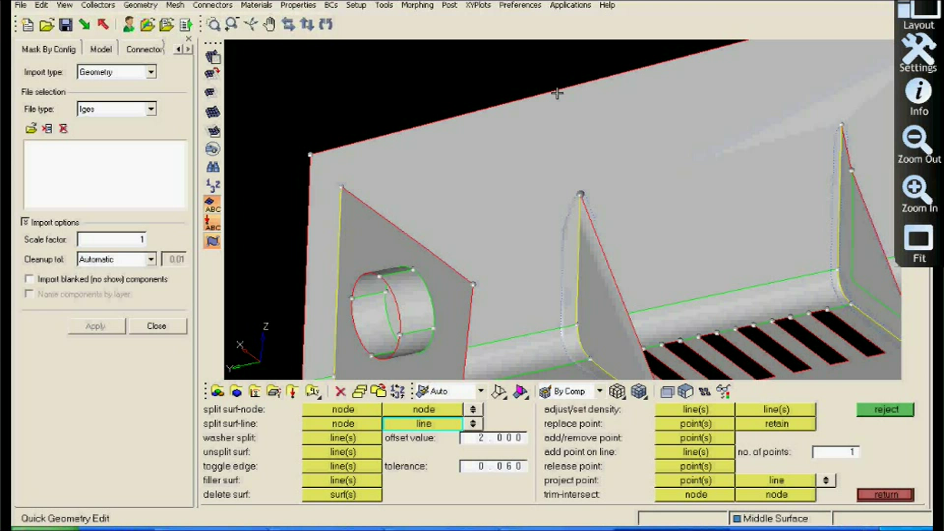
left_click(557, 93)
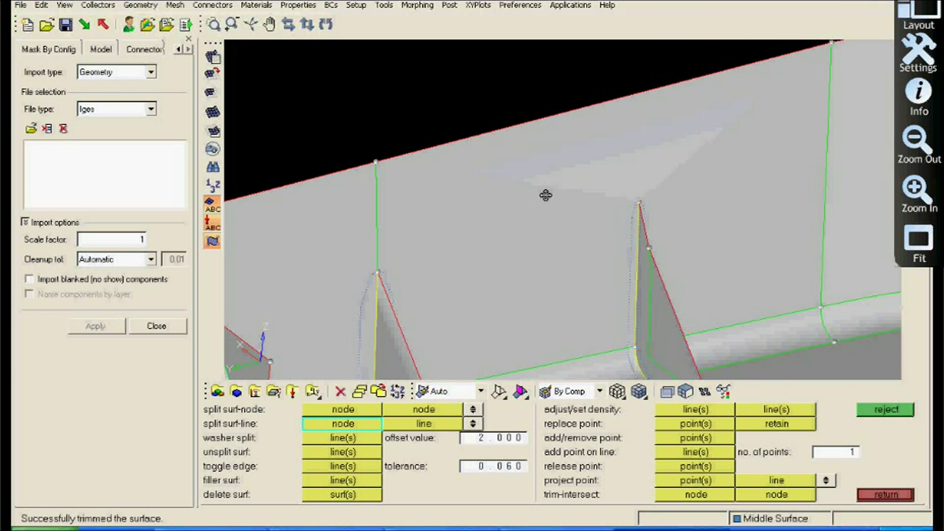
Split the wall surface from the trimmed rib's tip node to the wall's upper free edge.
right_click_drag(545, 195, 500, 202, "ctrl")
left_click(594, 209)
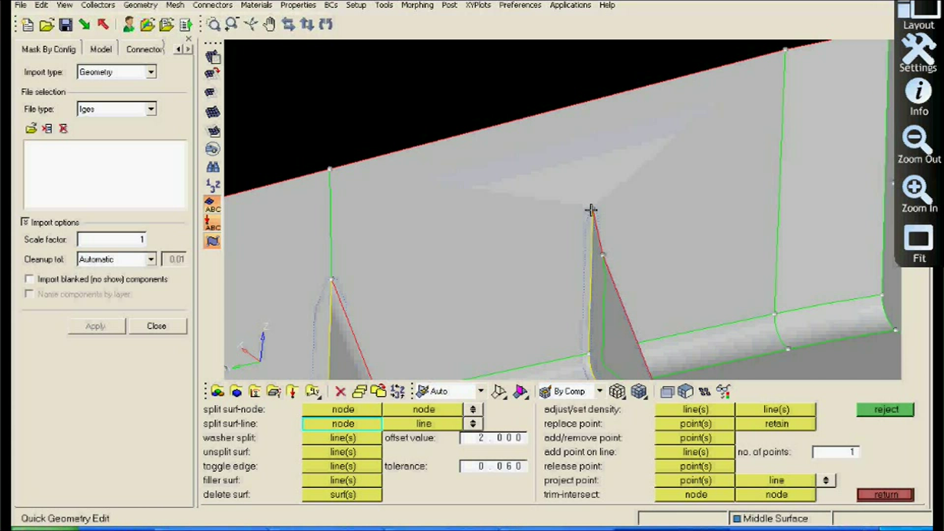
left_click(568, 113)
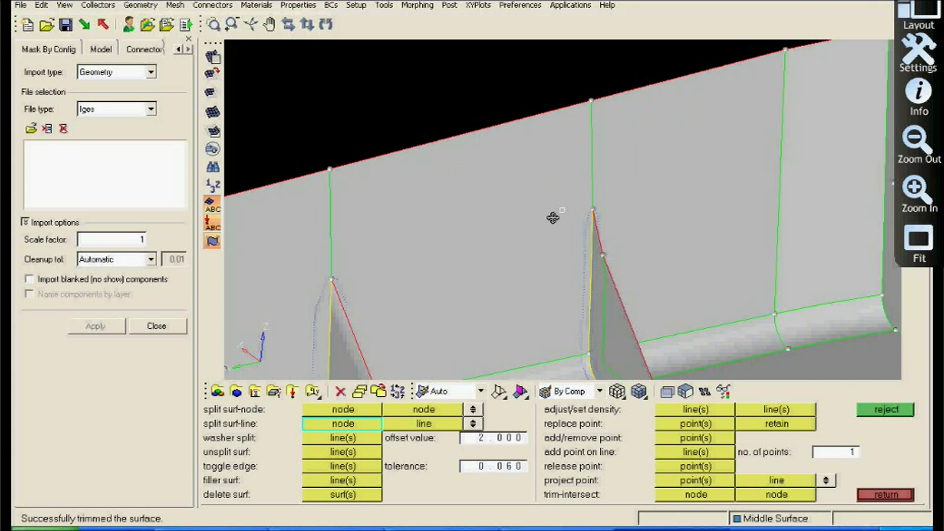
Split the wall surface from the tip node of the end plate carrying the short tube to the wall's upper free edge.
key("f")
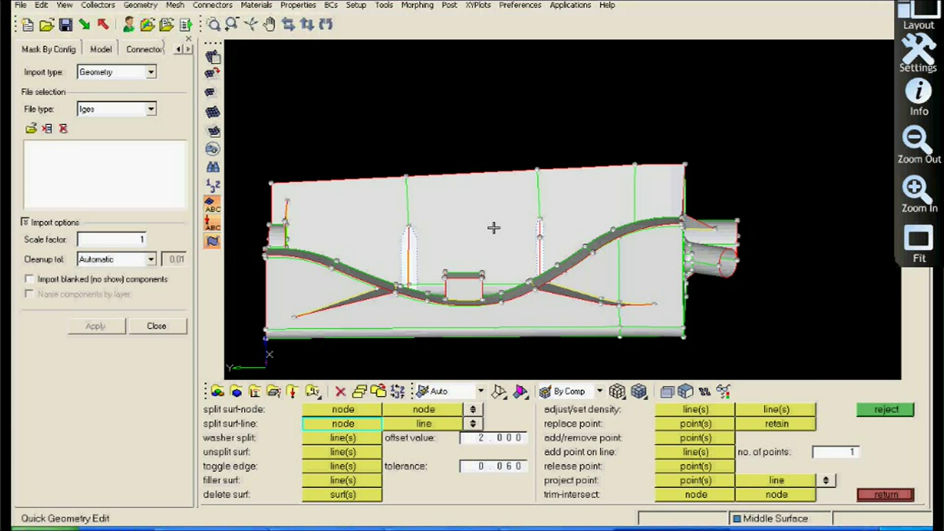
left_click_drag(494, 228, 472, 172, "ctrl")
scroll(485, 181, "up", 4, "ctrl")
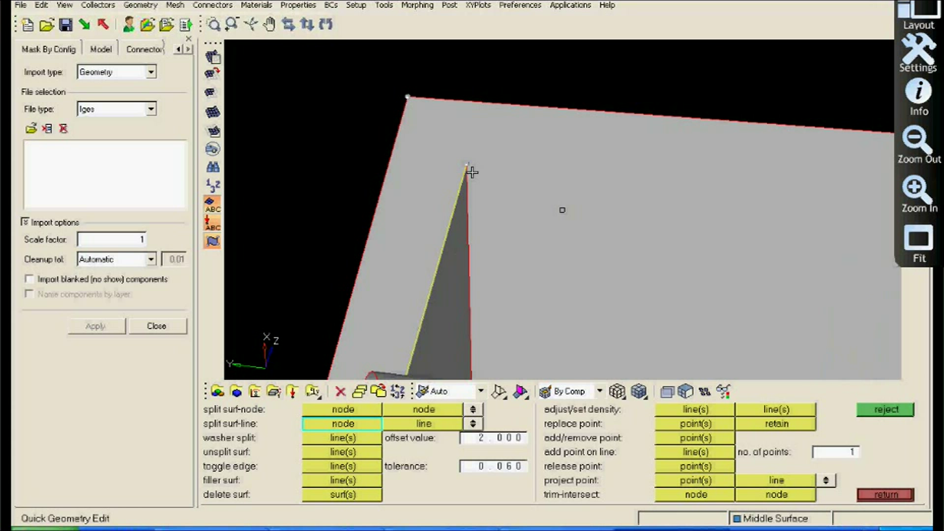
left_click(471, 171)
left_click(483, 115)
scroll(536, 200, "down", 3, "ctrl")
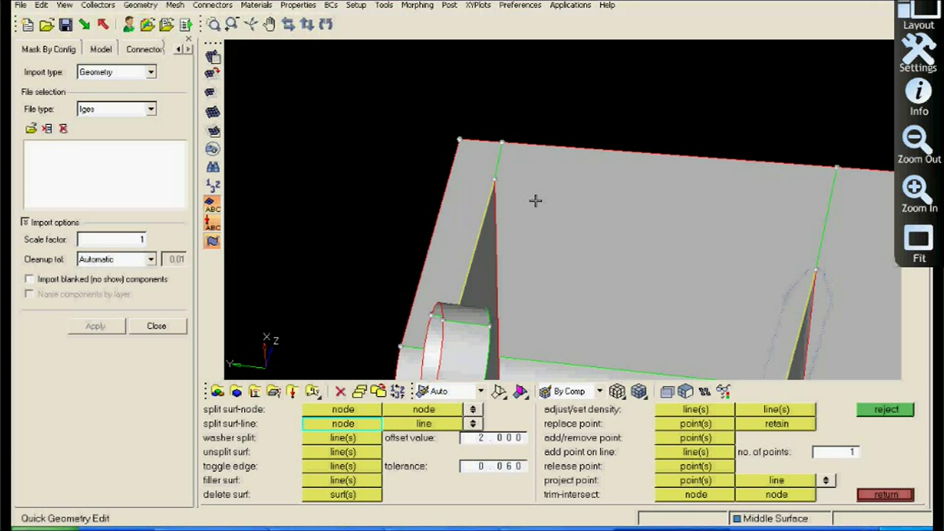
Examine the wall splits, ribs and fillet surfaces across the whole mid-surface model.
left_click_drag(536, 200, 735, 236, "ctrl")
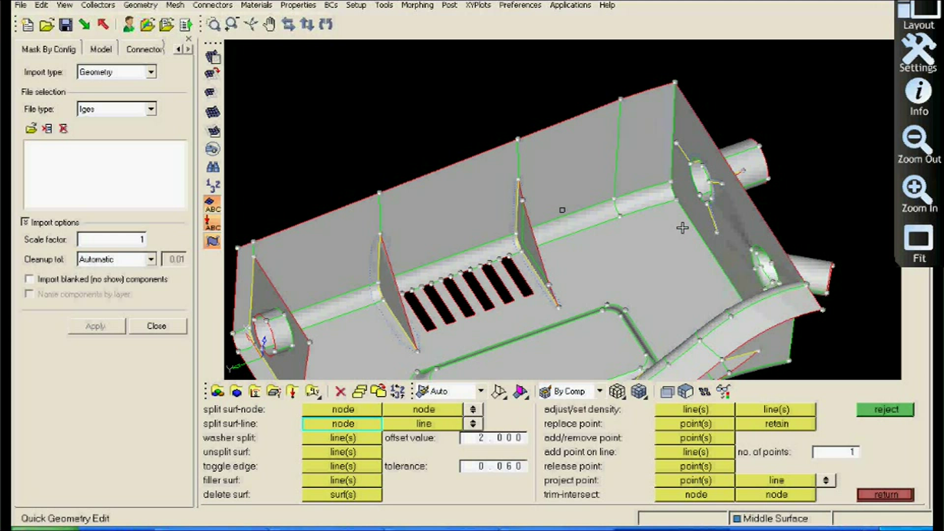
left_click_drag(683, 228, 622, 220, "ctrl")
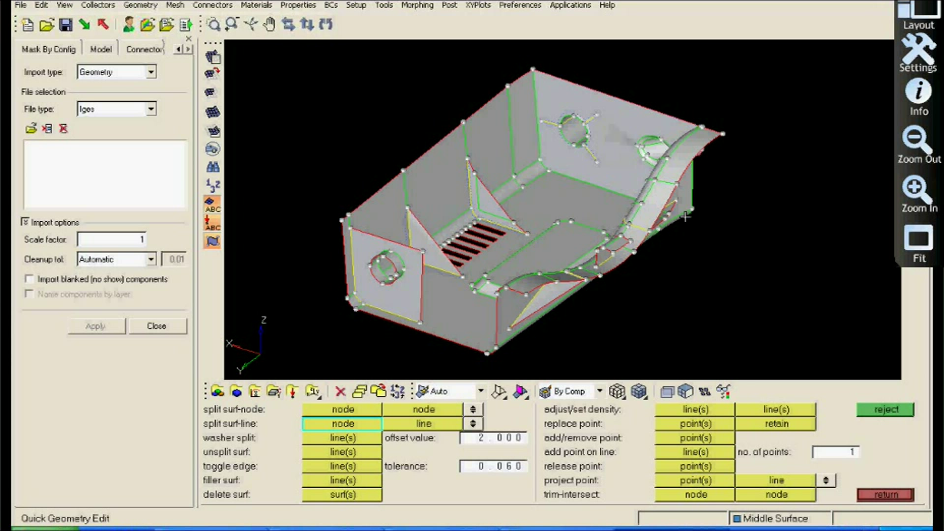
left_click_drag(685, 216, 644, 196, "ctrl")
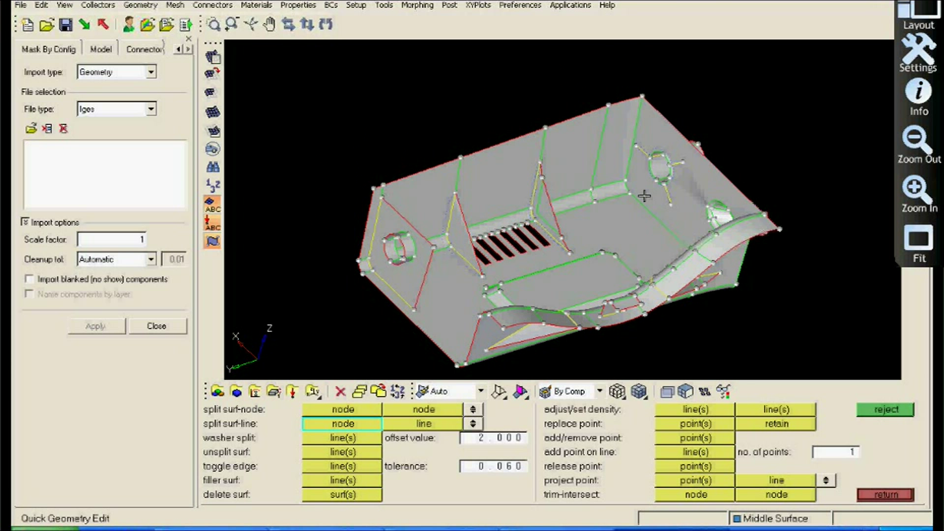
scroll(644, 196, "up", 3)
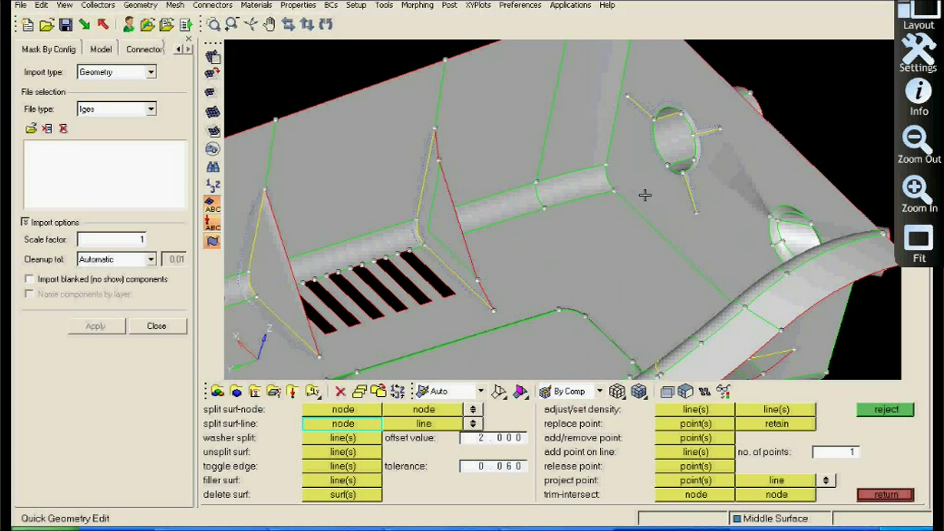
mouse_move(645, 195)
left_mouse_down("ctrl")
mouse_move(602, 246)
mouse_move(588, 244)
mouse_move(704, 248)
left_mouse_up("ctrl")
scroll(588, 244, "down", 2)
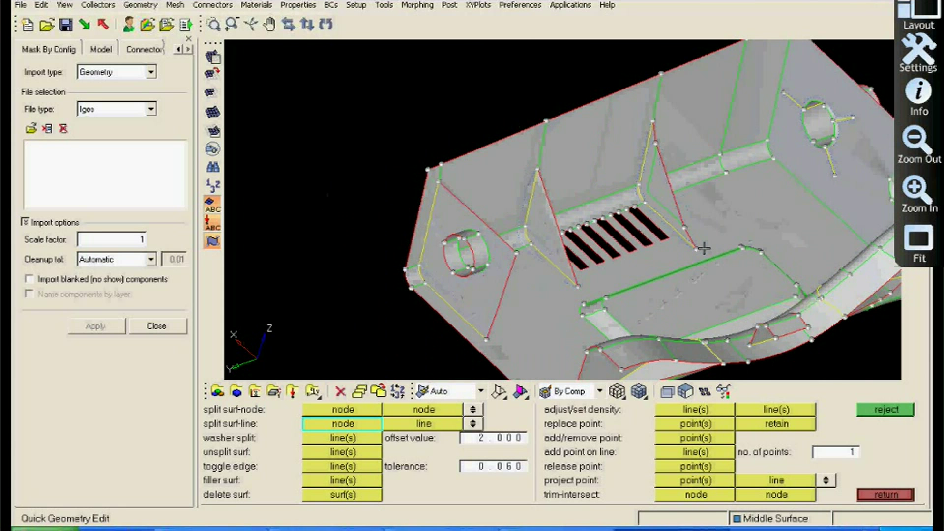
scroll(704, 249, "up", 3)
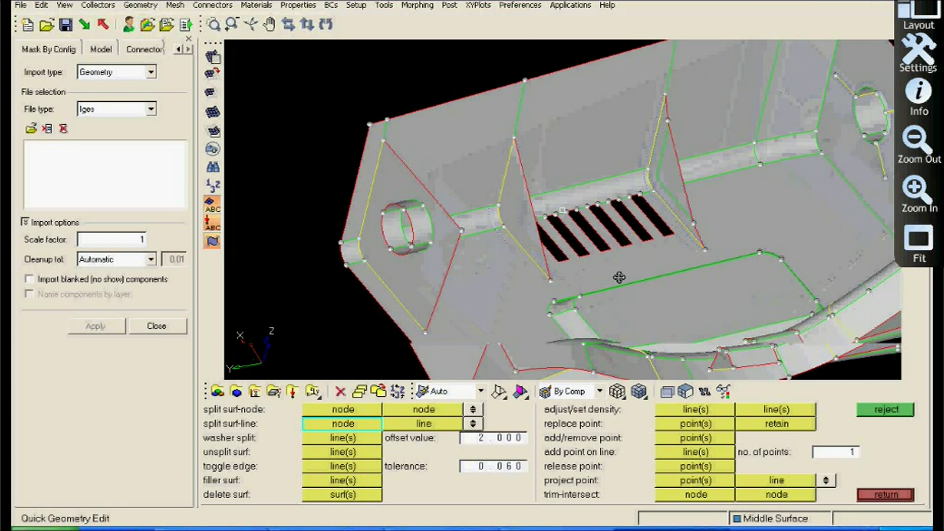
Select for masking the short tube's surfaces and the wall-to-floor fillet surfaces on both sides of the end plate.
left_click(208, 66)
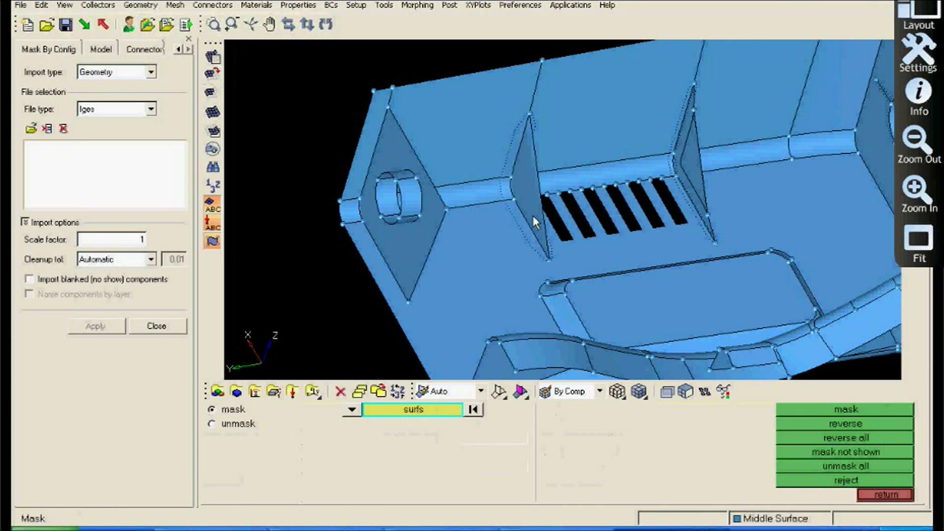
left_click_drag(532, 215, 512, 214, "ctrl")
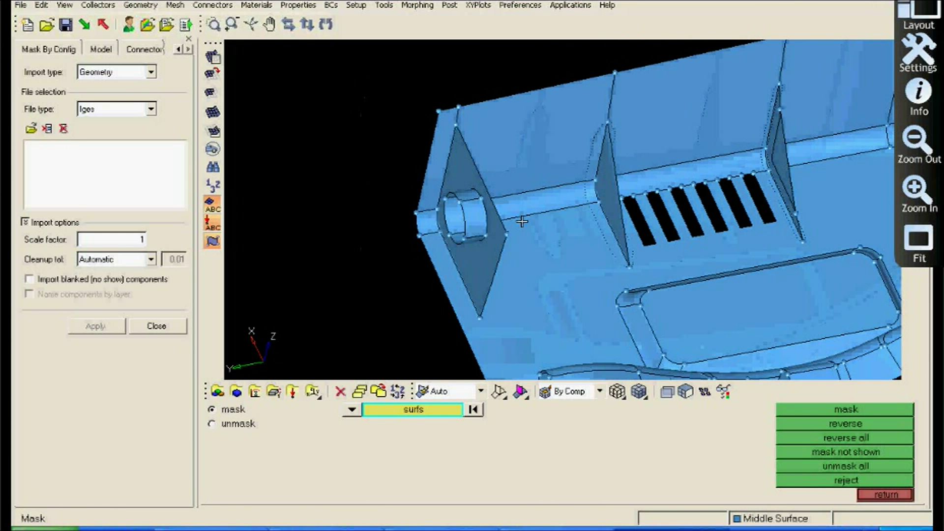
scroll(513, 165, "up", 3)
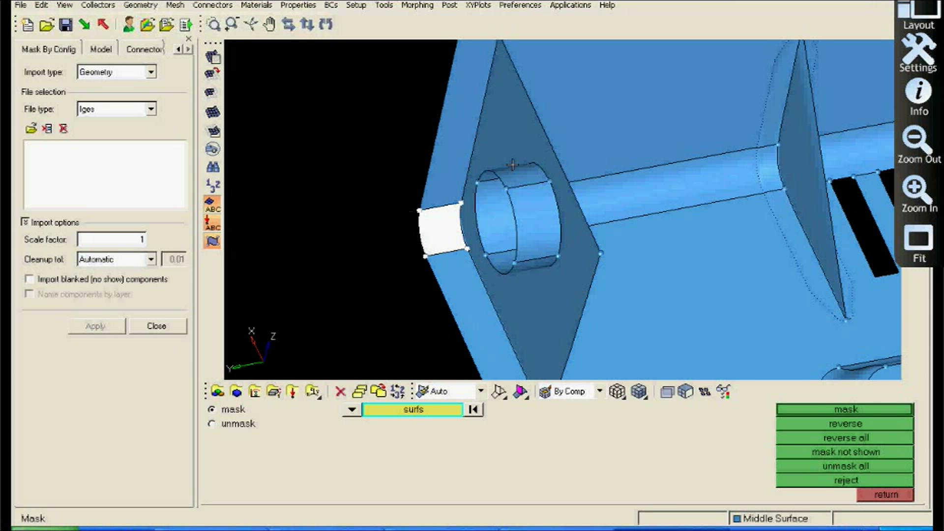
left_click(522, 257)
left_click(512, 226)
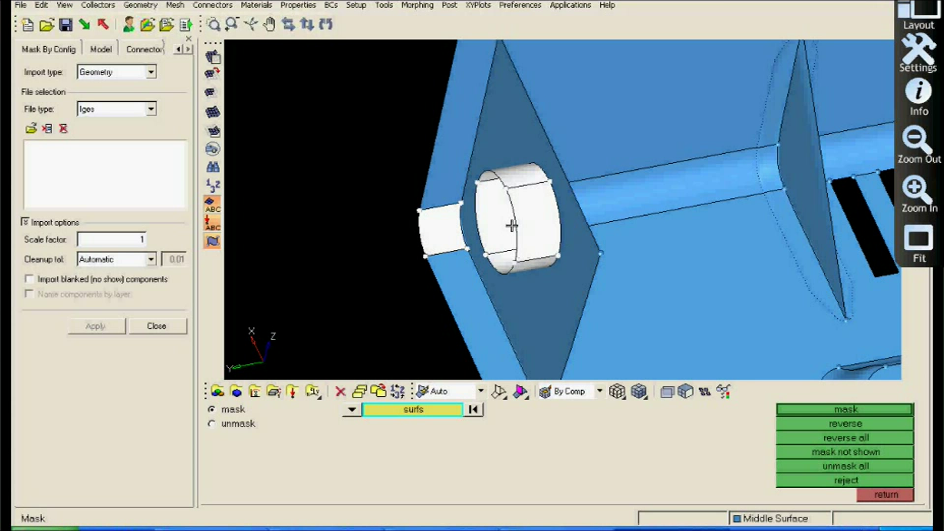
right_click_drag(774, 171, 527, 209, "ctrl")
left_click(527, 209)
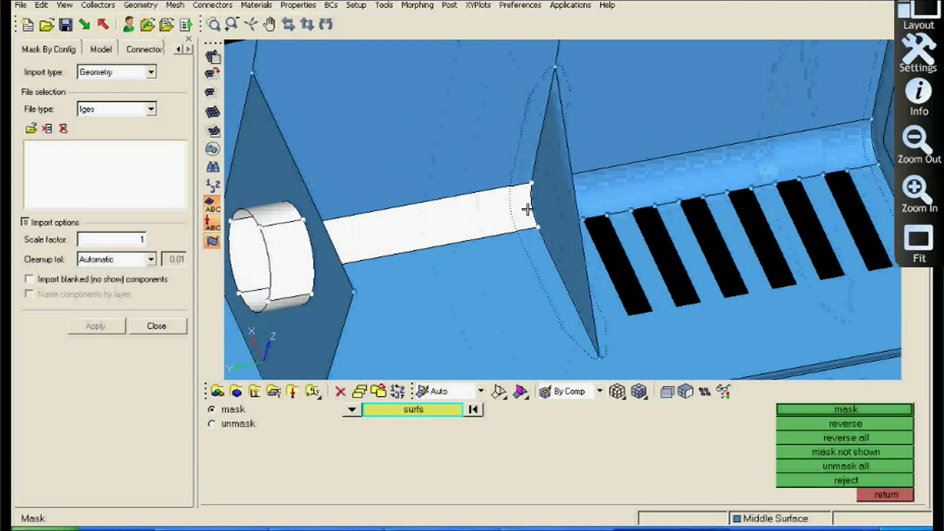
Select for masking the wall-to-floor fillet surfaces running along the floor slots and past the trimmed rib.
right_click_drag(866, 162, 535, 214, "ctrl")
left_click(535, 215)
left_click(688, 173)
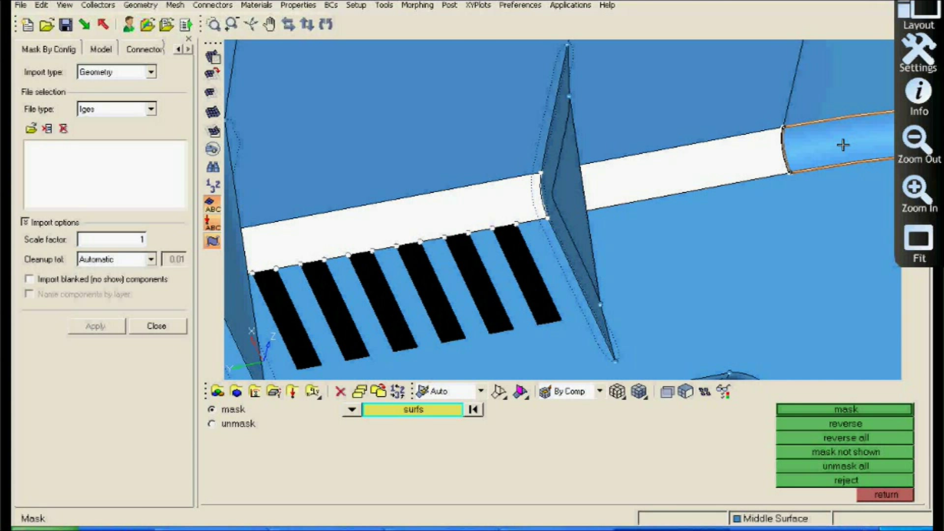
left_click(843, 144)
Select for masking the small tab's surfaces and all fillet surfaces along the curved flange.
scroll(777, 255, "down", 5)
right_click_drag(701, 352, 617, 197, "ctrl")
scroll(617, 197, "up", 5, "ctrl")
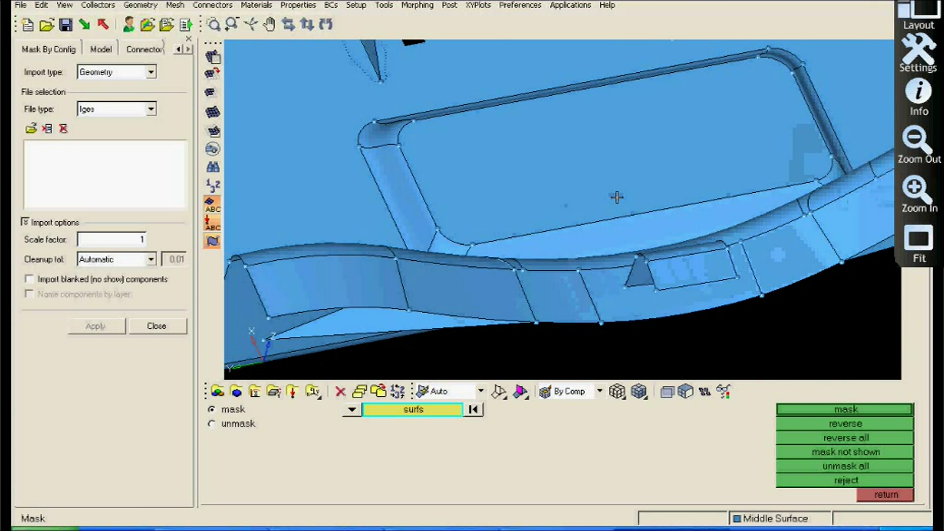
left_click_drag(617, 198, 511, 232, "ctrl")
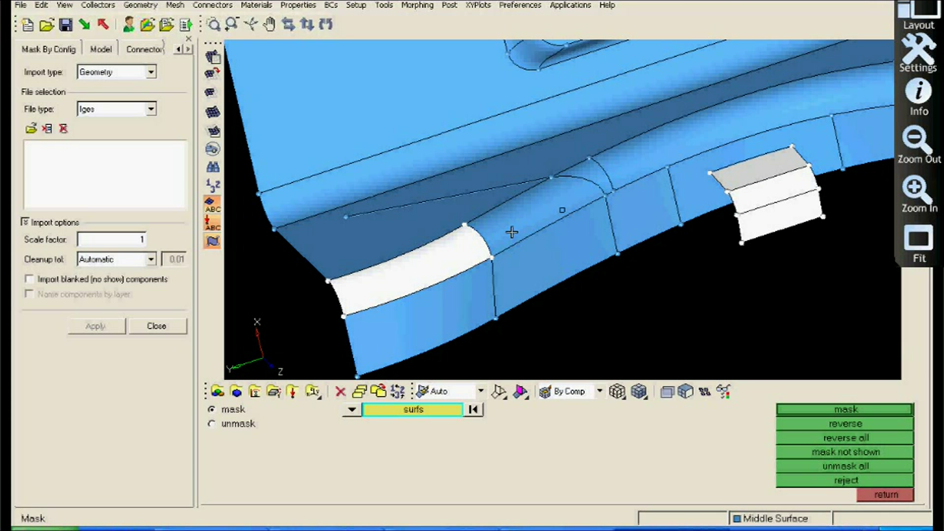
left_click(512, 232)
left_click_drag(626, 165, 565, 179, "ctrl")
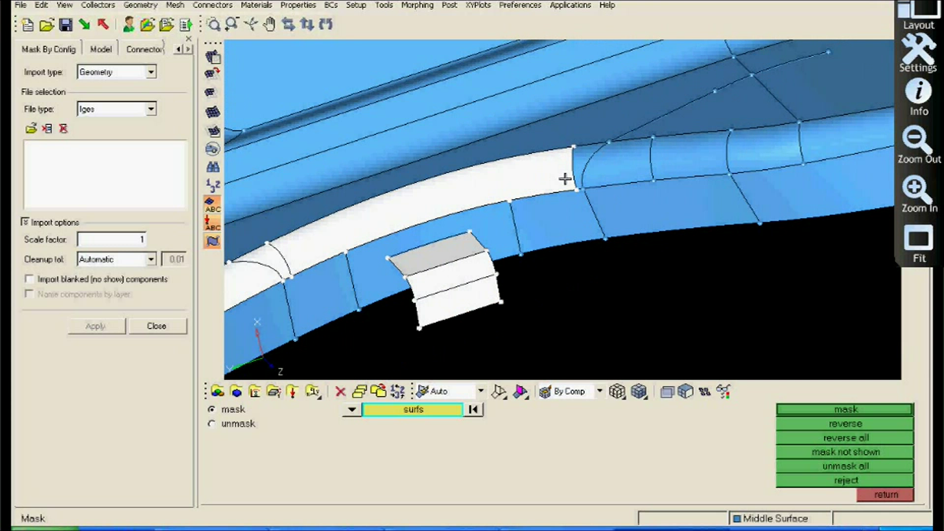
left_click(574, 155)
left_click(691, 157)
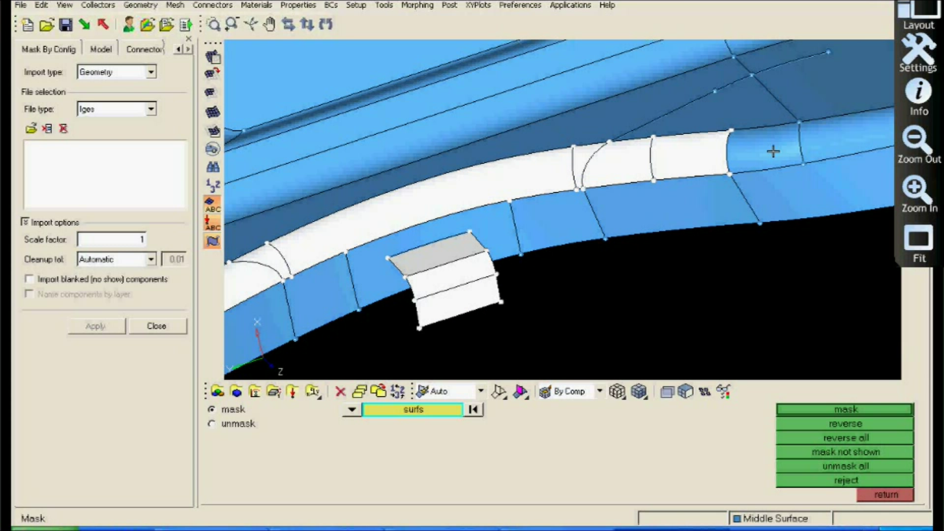
left_click(774, 151)
right_click_drag(773, 151, 583, 198, "ctrl")
left_click(690, 185)
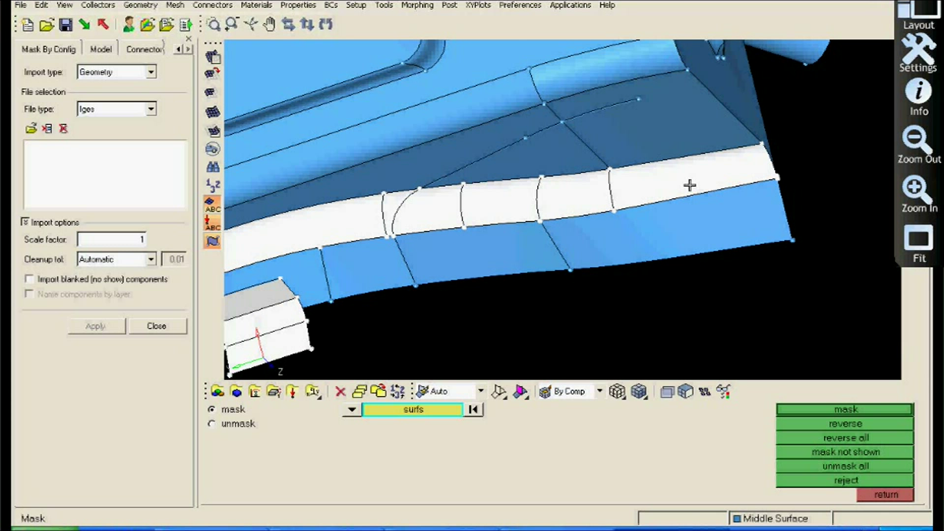
Select for masking the long wall-to-floor fillet strip on the curved flange side.
scroll(689, 185, "down", 3, "ctrl")
mouse_move(690, 185)
left_mouse_down("ctrl")
mouse_move(661, 132)
mouse_move(596, 125)
mouse_move(656, 162)
mouse_move(638, 225)
mouse_move(548, 242)
mouse_move(561, 200)
mouse_move(545, 143)
mouse_move(624, 187)
mouse_move(570, 167)
left_mouse_up("ctrl")
left_click(610, 129)
scroll(638, 224, "down", 3, "ctrl")
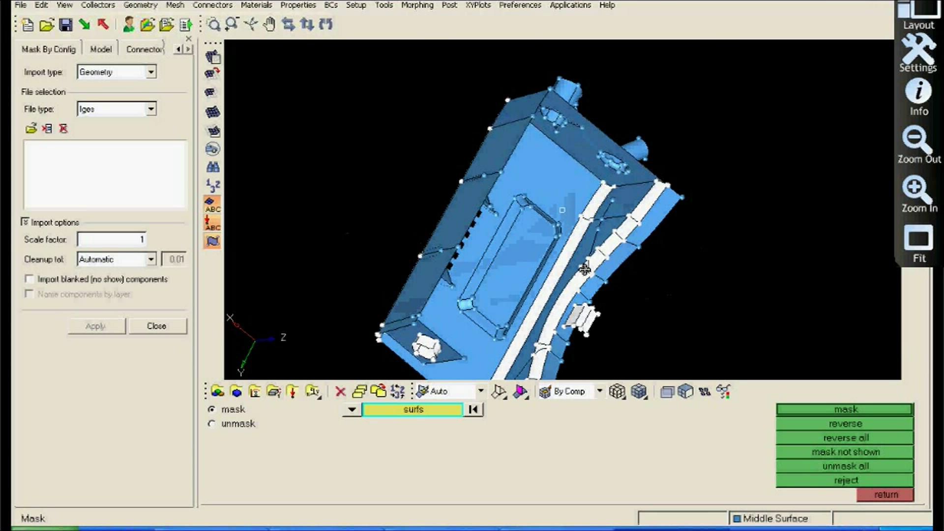
middle_click_drag(572, 193, 646, 193, "ctrl")
mouse_move(647, 194)
left_mouse_down("ctrl")
mouse_move(506, 186)
mouse_move(628, 225)
mouse_move(574, 175)
mouse_move(678, 209)
mouse_move(543, 205)
left_mouse_up("ctrl")
scroll(543, 205, "up", 3, "ctrl")
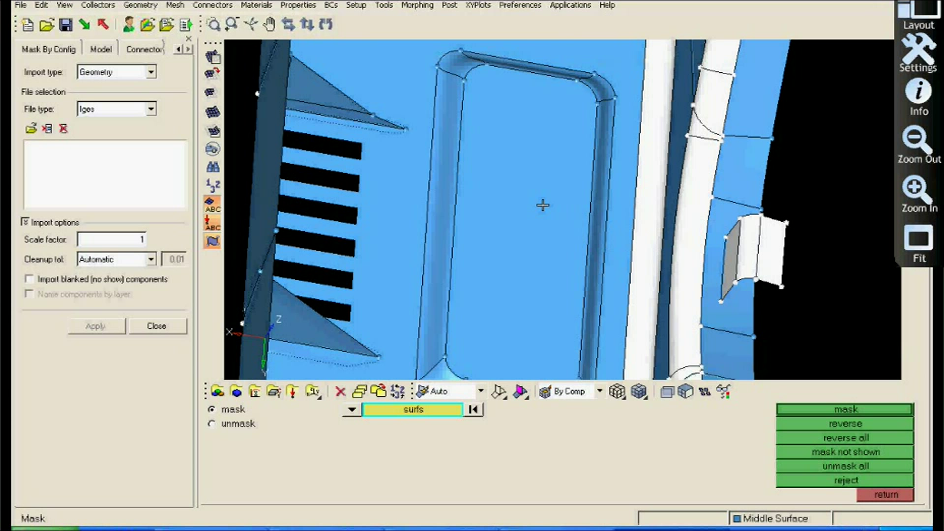
scroll(543, 205, "down", 3, "ctrl")
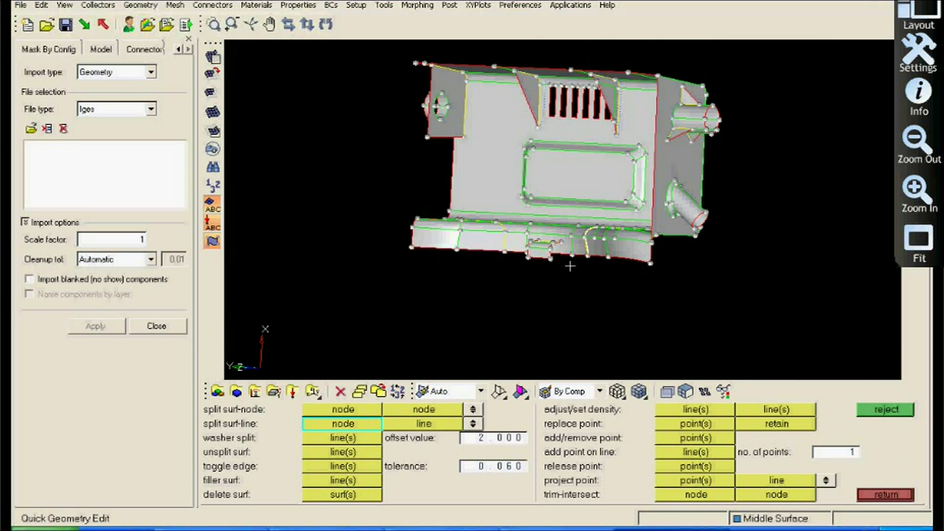
Leave quick geometry editing and set up 2D automesh for surfaces with the QI optimize method.
left_click_drag(570, 266, 502, 232, "ctrl")
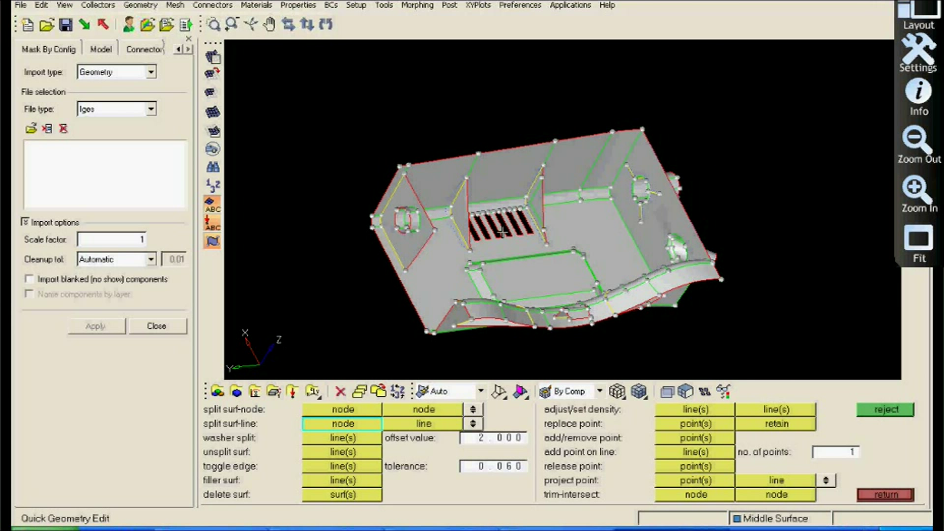
scroll(502, 232, "up", 1, "ctrl")
right_click_drag(501, 232, 522, 271, "ctrl")
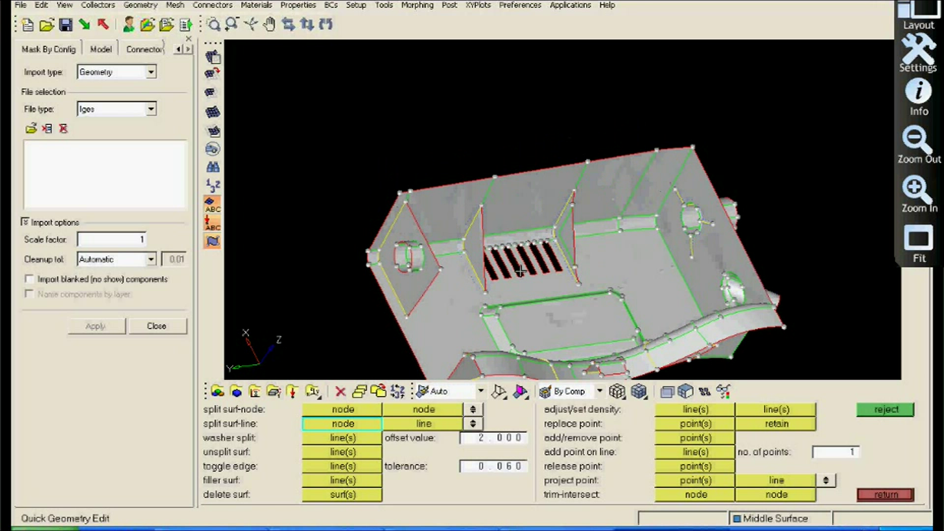
left_click(870, 499)
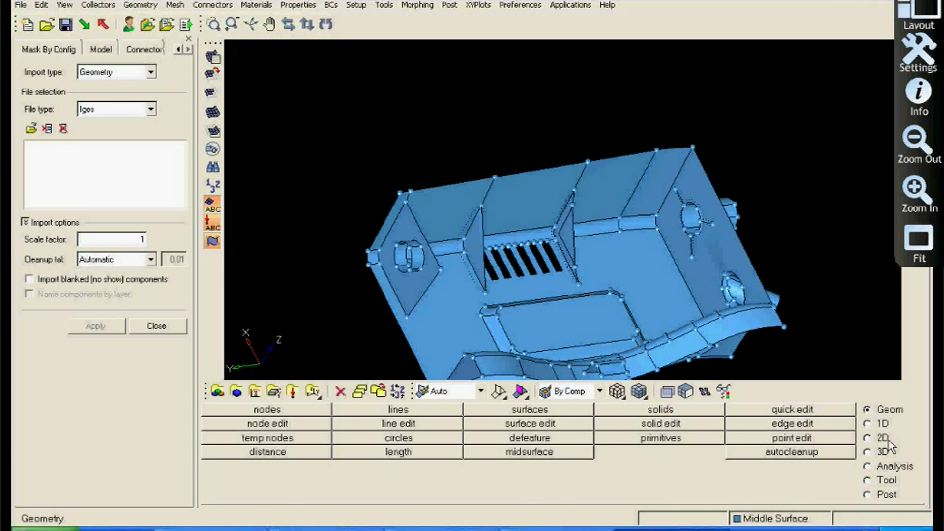
left_click(866, 438)
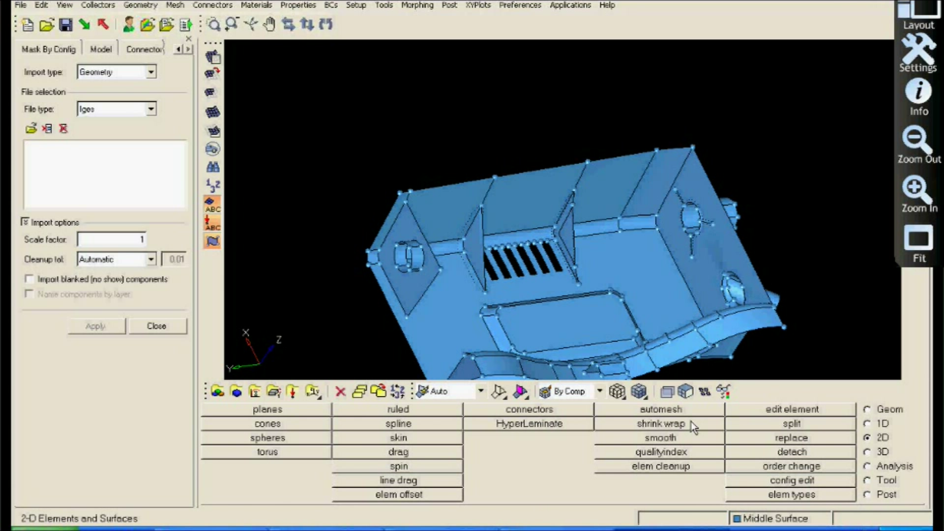
left_click(661, 410)
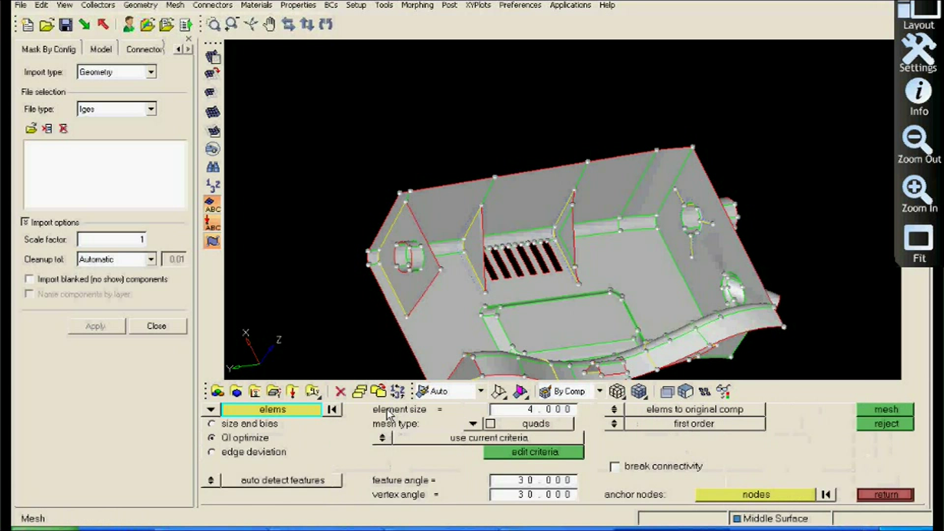
left_click(293, 411)
left_click(244, 437)
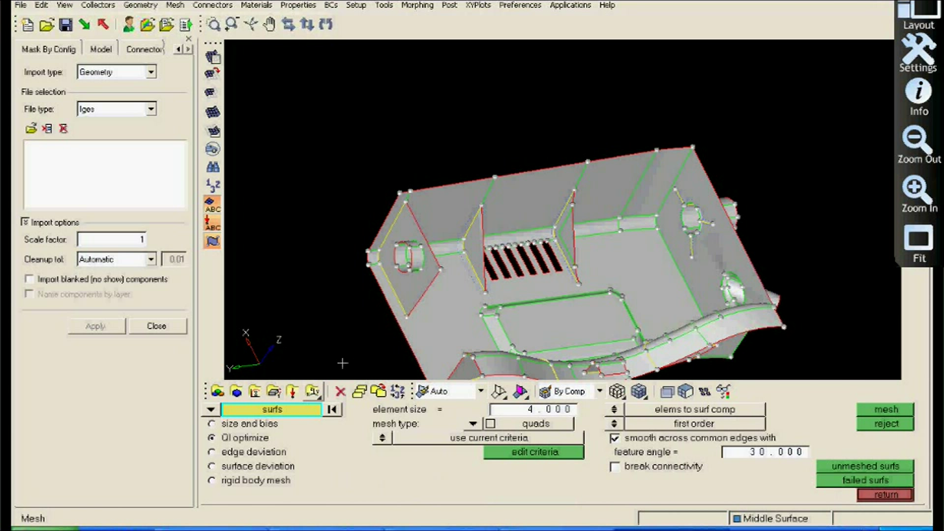
Select for meshing the wall-to-floor fillet surfaces beside the slots and the short tube's surfaces.
left_click_drag(343, 363, 508, 217, "ctrl")
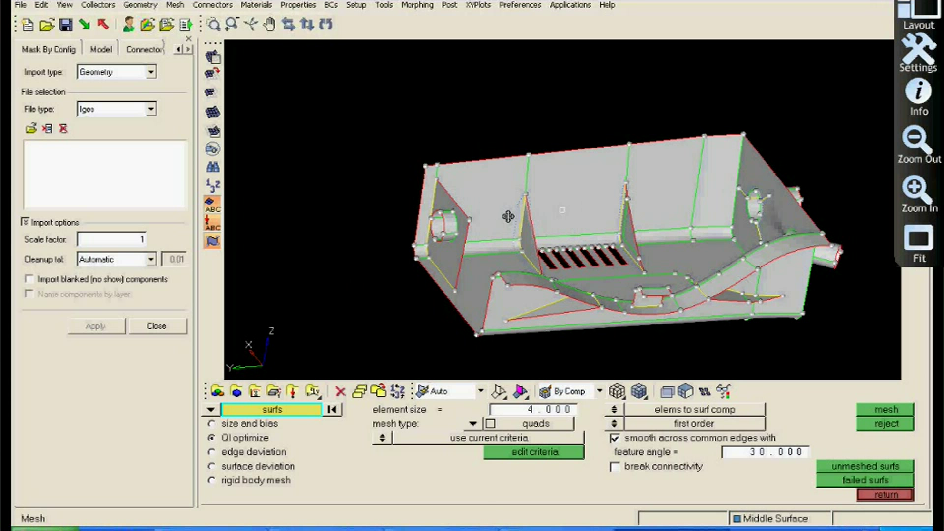
scroll(507, 217, "up", 5)
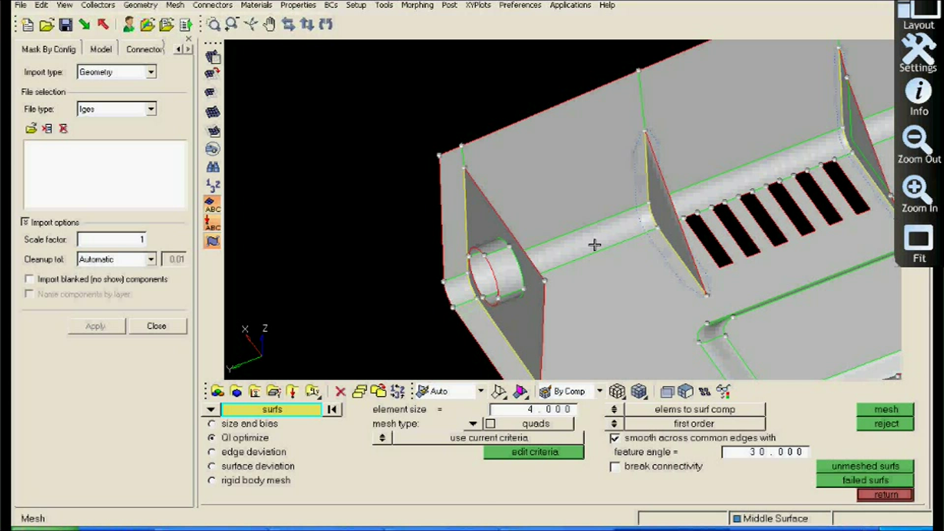
mouse_move(594, 245)
left_mouse_down("ctrl")
mouse_move(601, 253)
mouse_move(673, 252)
mouse_move(707, 221)
mouse_move(759, 224)
mouse_move(595, 250)
mouse_move(388, 181)
mouse_move(447, 239)
left_mouse_up("ctrl")
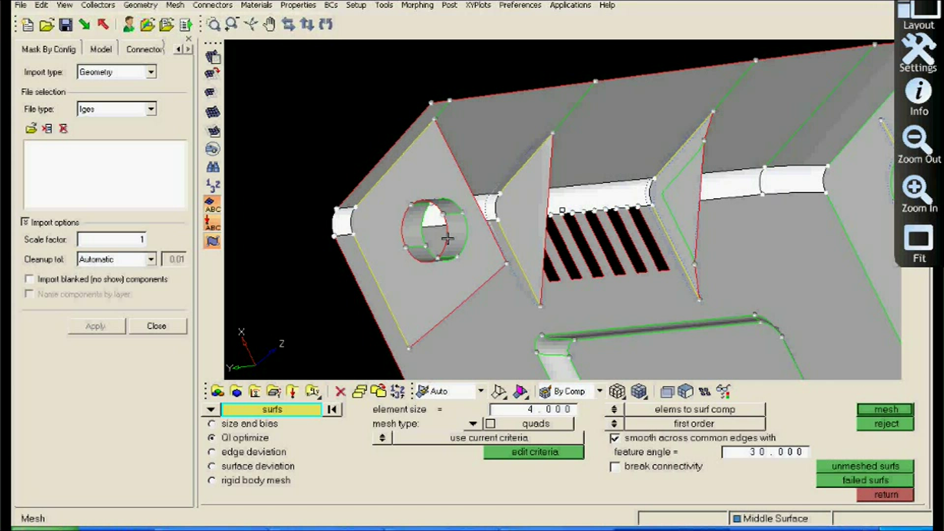
left_click(416, 245)
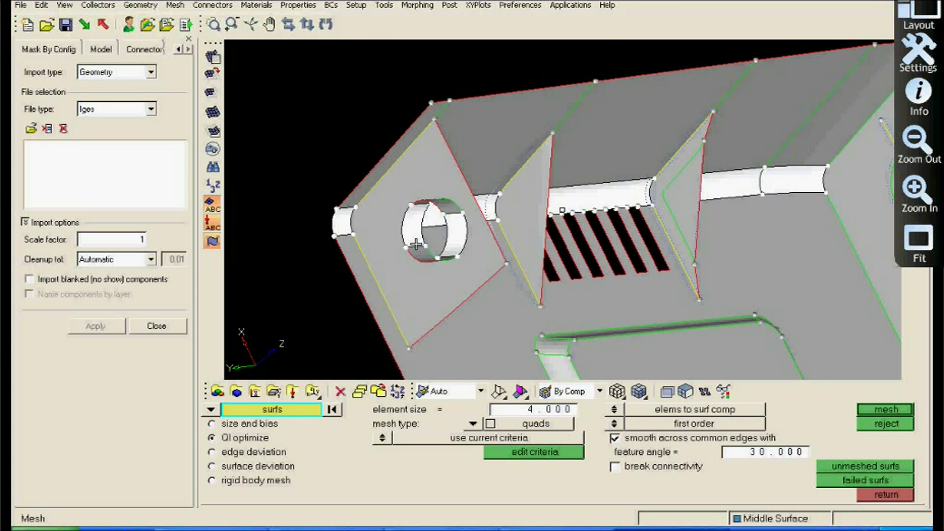
Select for meshing the curved flange's fillet surfaces and its outer face surfaces up to the small tab.
left_click_drag(415, 245, 597, 295, "ctrl")
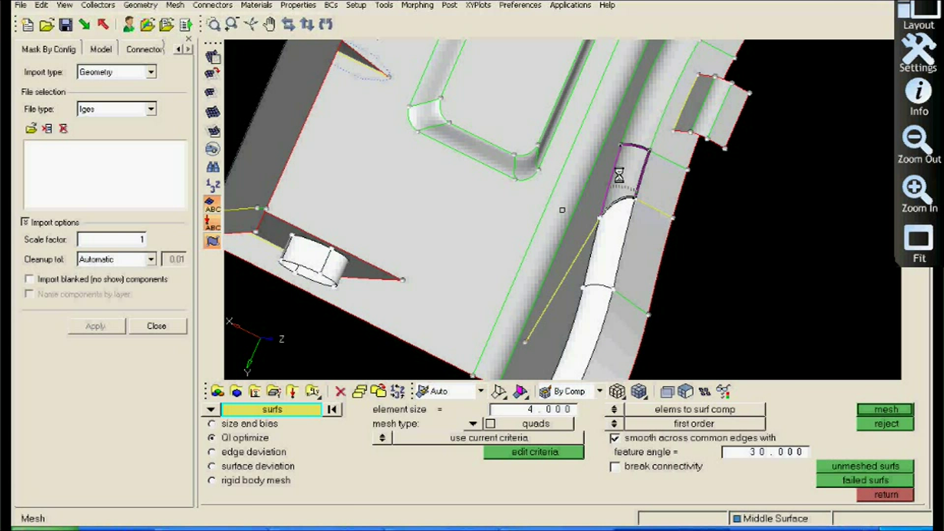
mouse_move(619, 175)
left_mouse_down("ctrl")
mouse_move(615, 225)
mouse_move(628, 173)
mouse_move(613, 196)
mouse_move(614, 230)
mouse_move(633, 175)
left_mouse_up("ctrl")
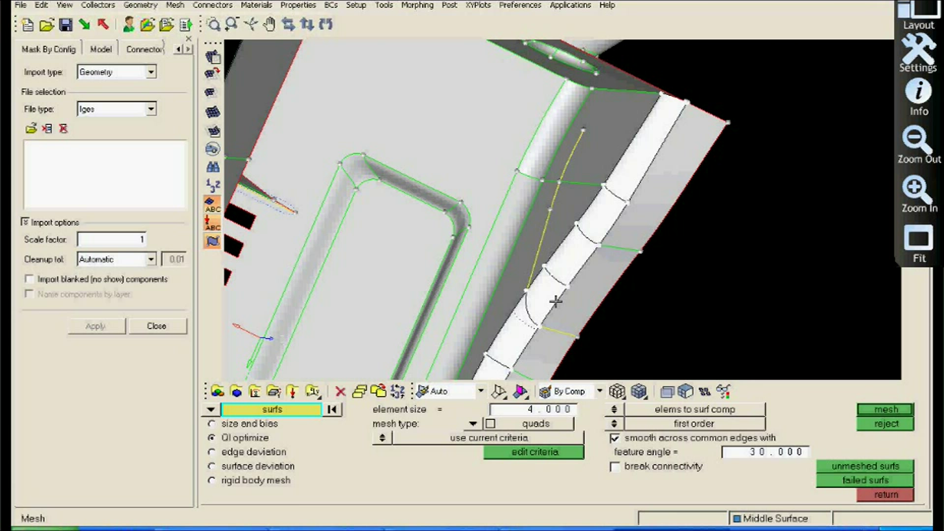
left_click_drag(556, 300, 538, 128, "ctrl")
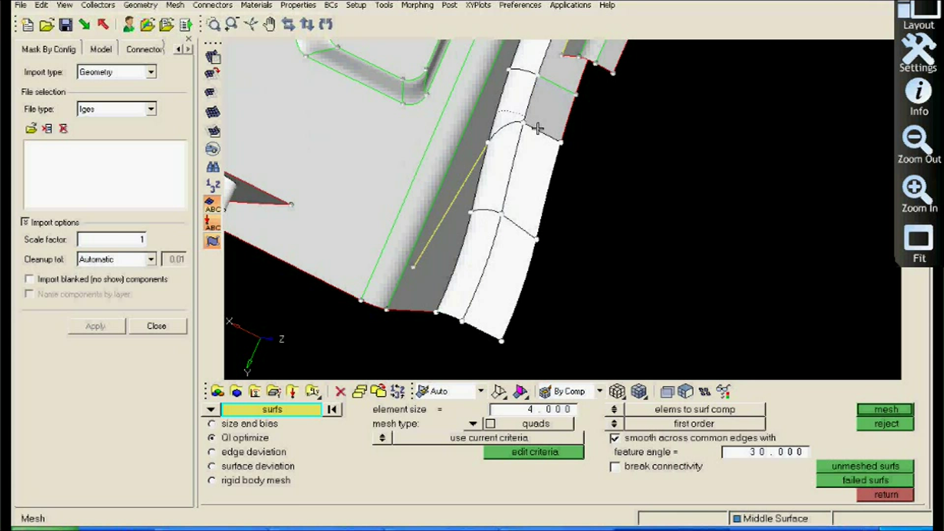
left_click(538, 128)
left_click(571, 78)
left_click_drag(571, 77, 420, 192, "ctrl")
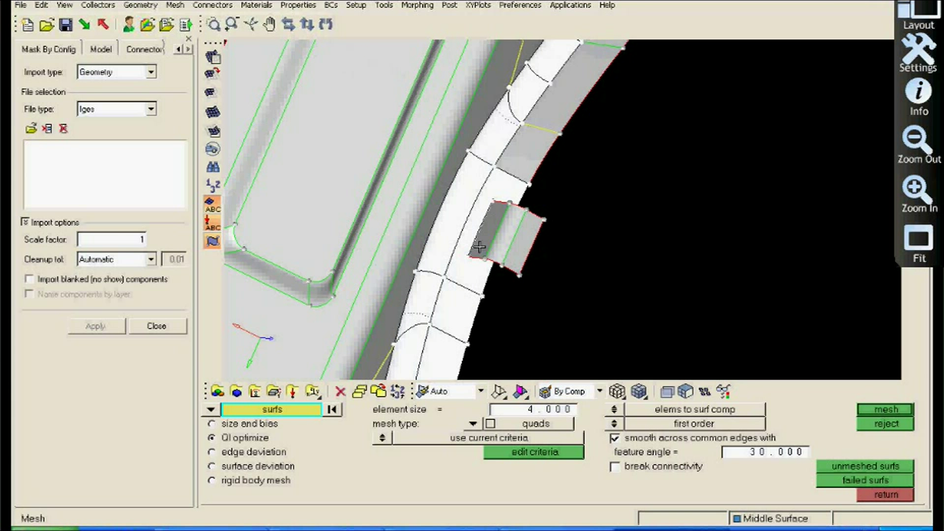
Add the small tab, the remaining flange face surfaces and the long wall-to-floor fillet beside the flange to the mesh selection.
left_click(509, 233)
left_click(509, 233)
left_click(533, 152)
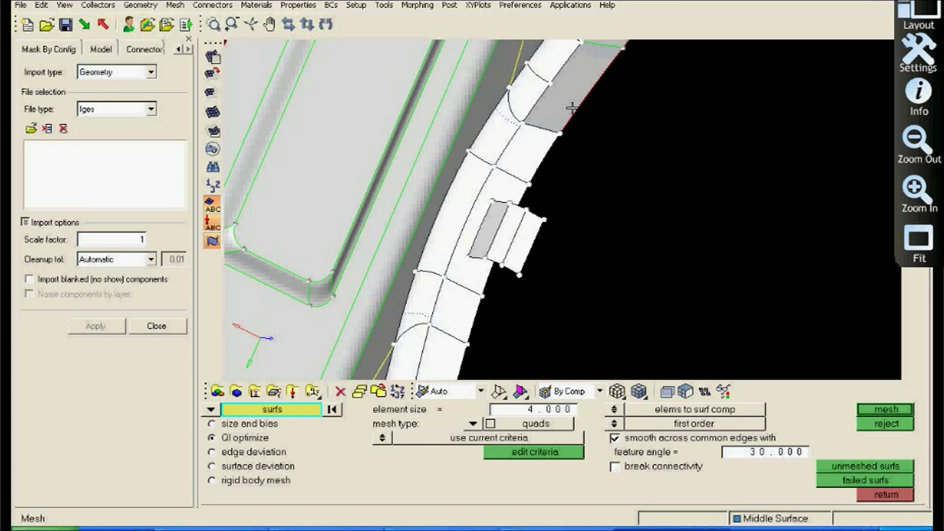
middle_click_drag(571, 107, 573, 153, "ctrl")
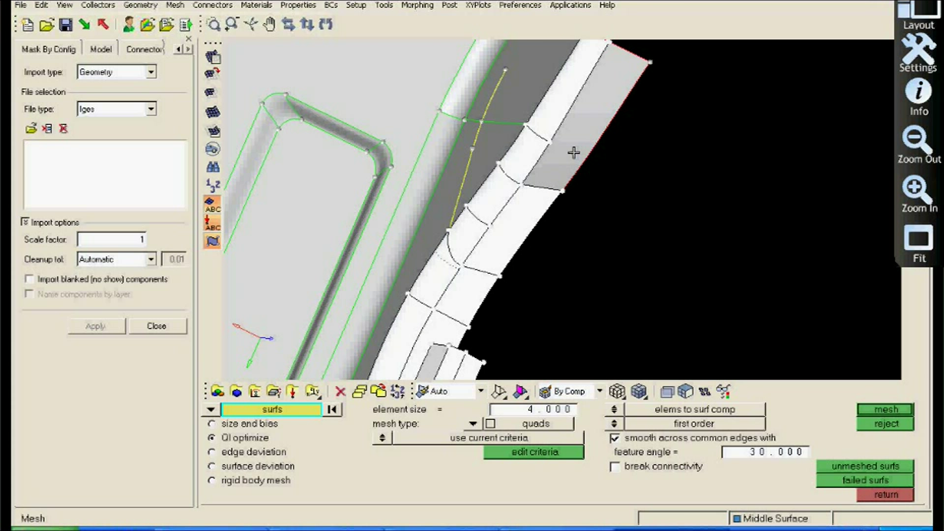
scroll(573, 153, "down", 3)
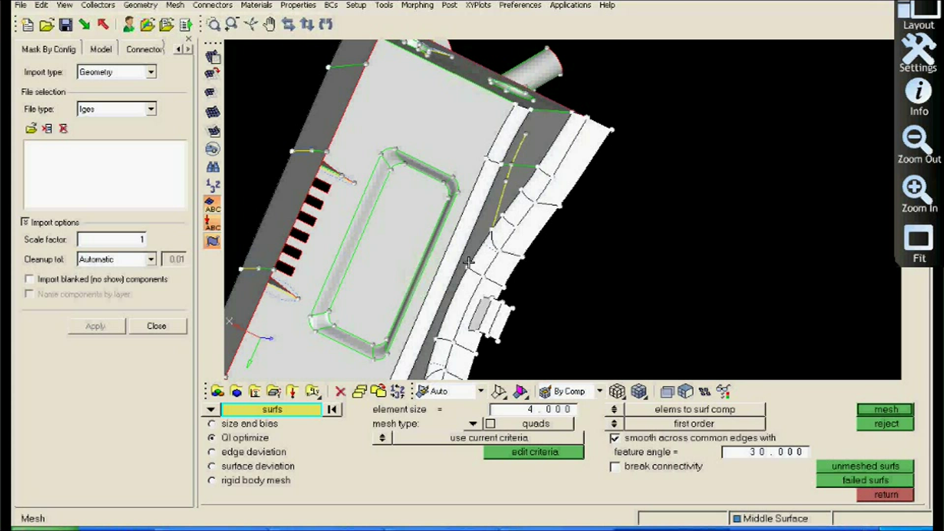
Select for meshing the side and corner fillet surfaces around the rectangular floor recess.
left_click_drag(469, 262, 519, 195, "ctrl")
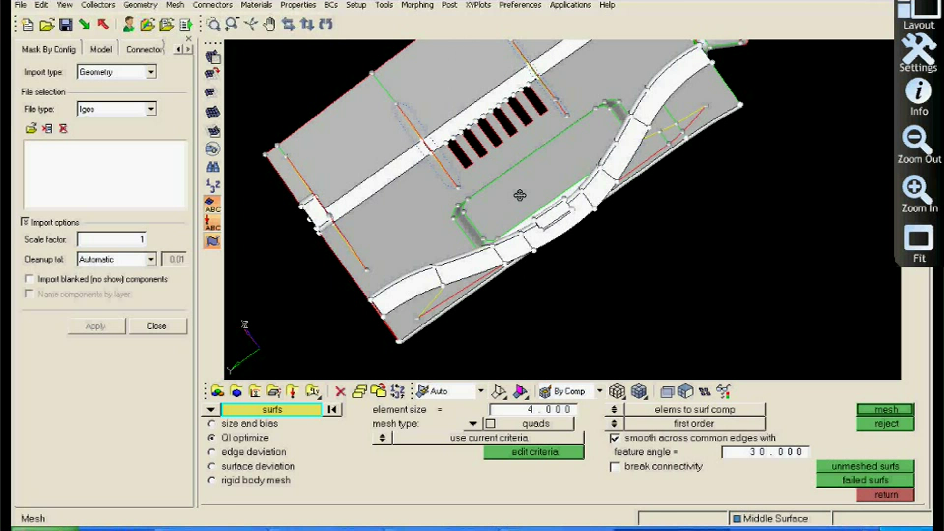
scroll(520, 195, "up", 5)
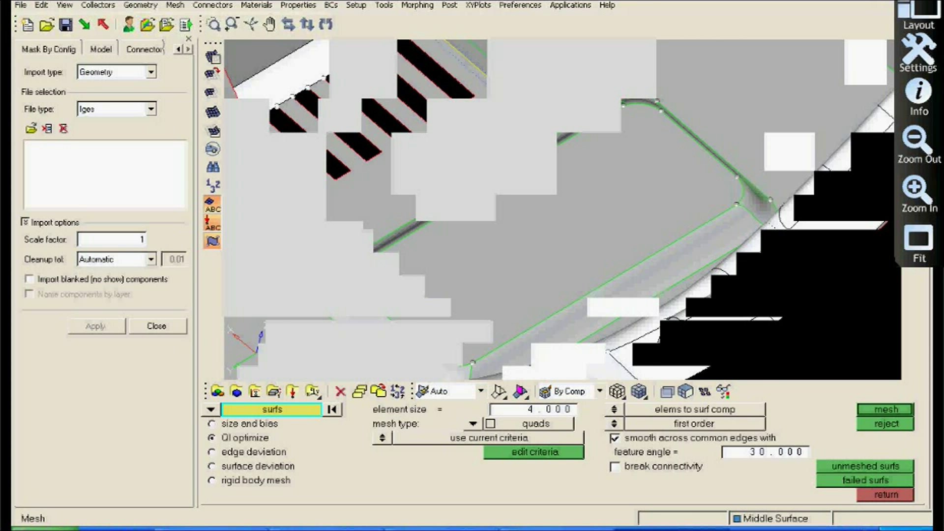
left_click_drag(519, 195, 630, 238, "ctrl")
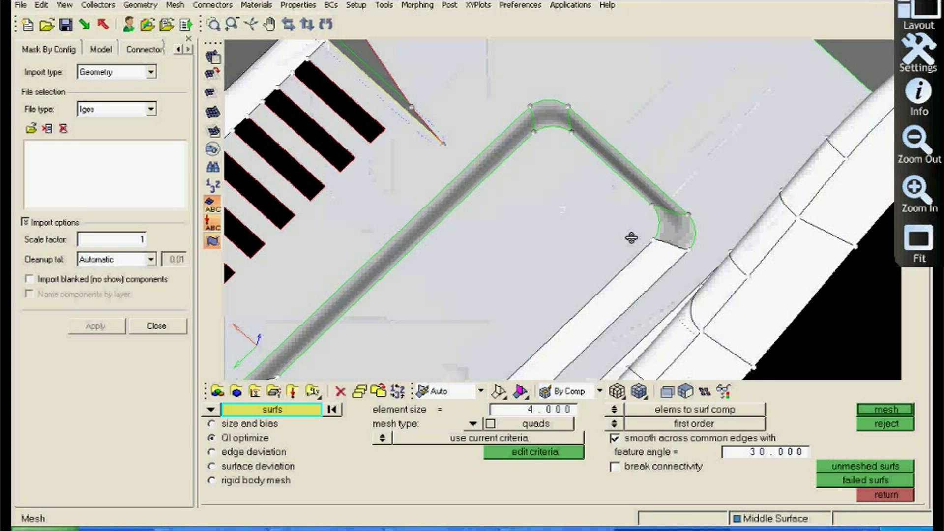
left_click(634, 184)
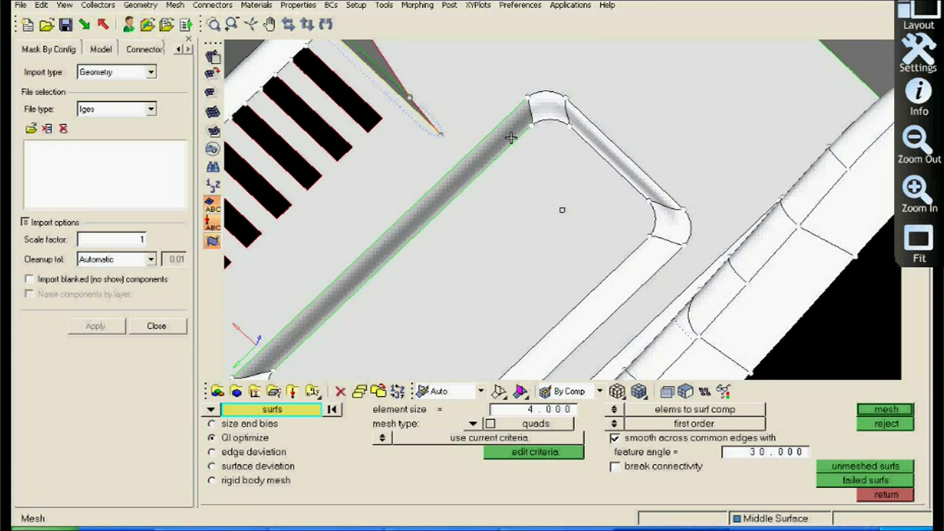
left_click_drag(512, 138, 542, 250, "ctrl")
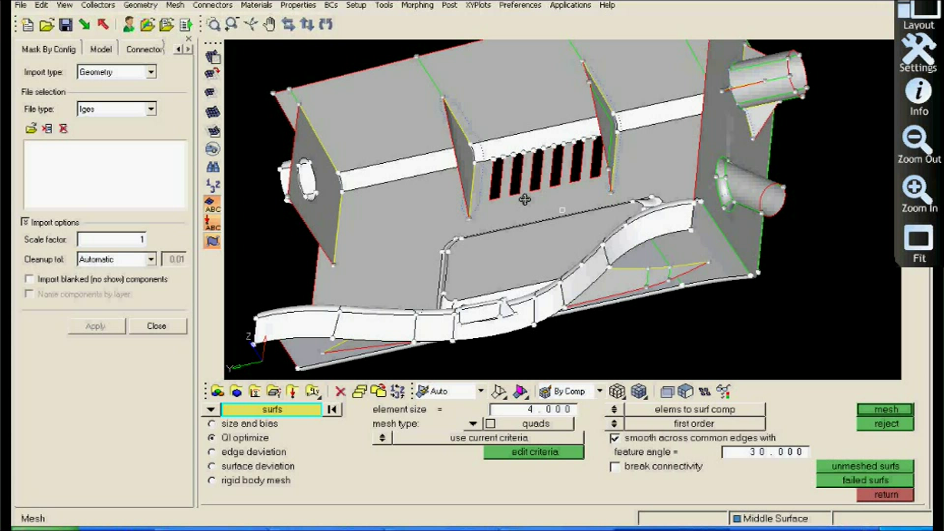
Mesh the selected surfaces with QI optimize at element size 4.000 and display the Middle Surface component's elements.
left_click_drag(525, 200, 590, 320, "ctrl")
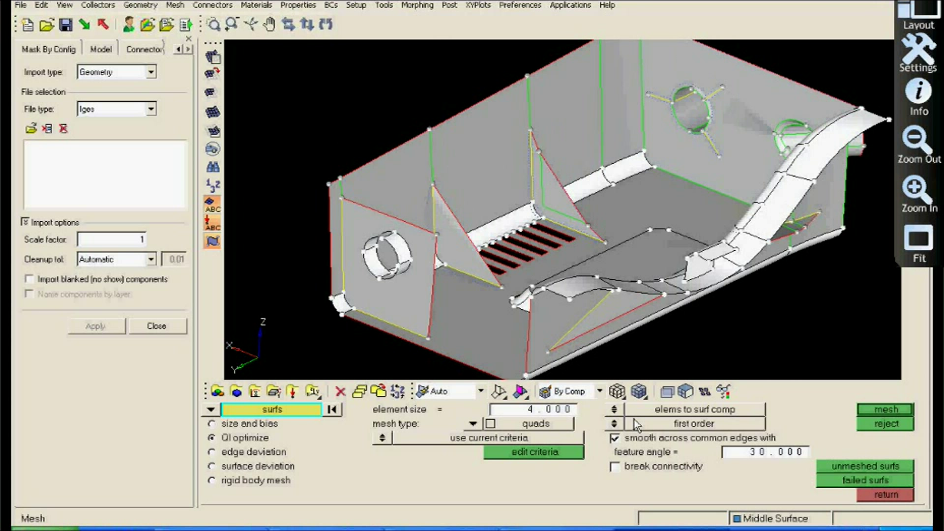
left_click(883, 411)
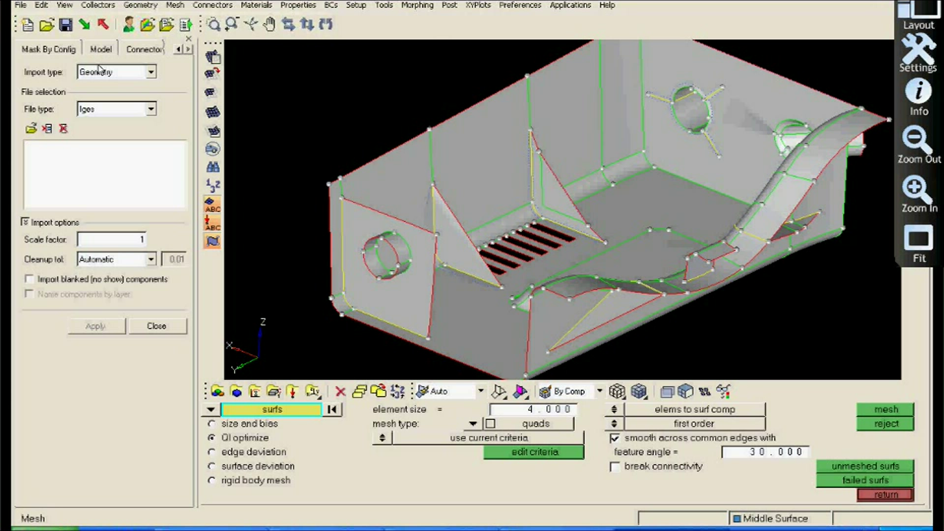
left_click(100, 49)
double_click(34, 125)
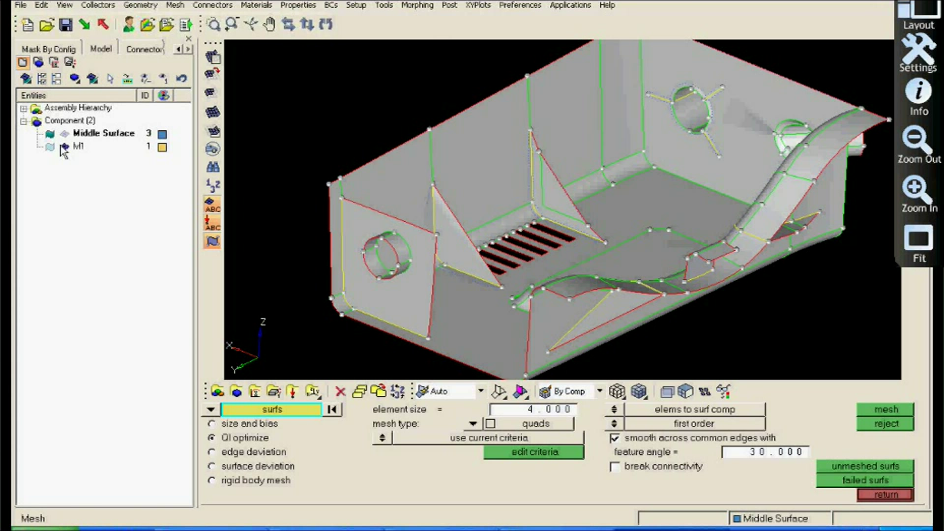
left_click(64, 147)
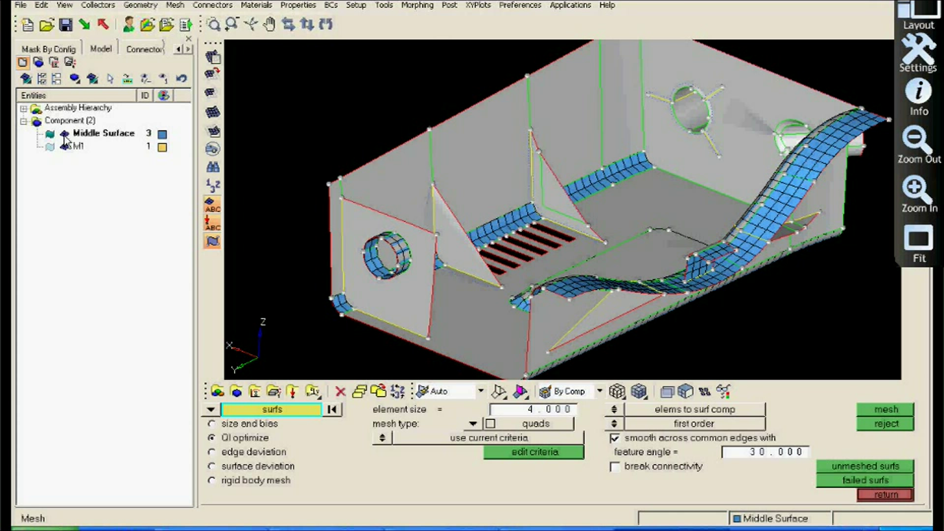
Toggle the Middle Surface component's elements off and on, and examine the mesh around the floor recess and curved flange.
left_click(64, 137)
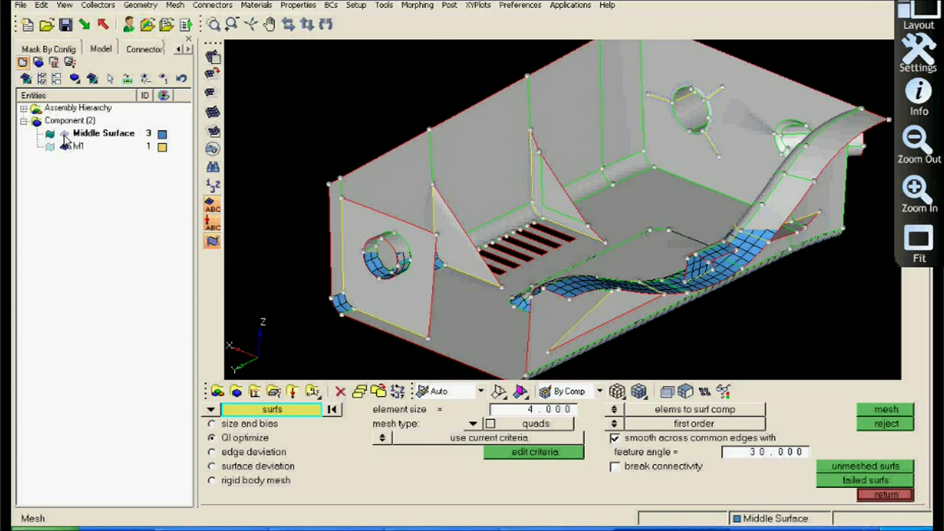
left_click(64, 136)
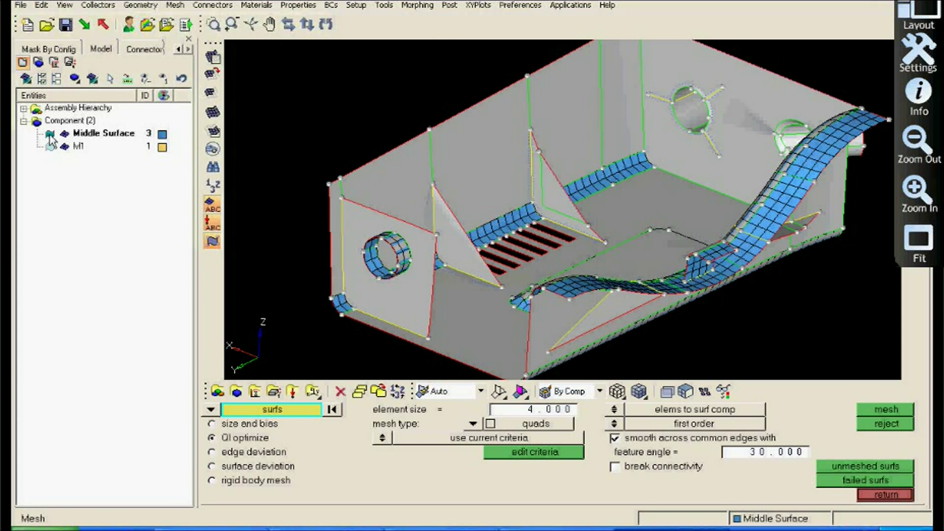
left_click_drag(486, 231, 684, 236, "ctrl")
scroll(543, 230, "up", 3)
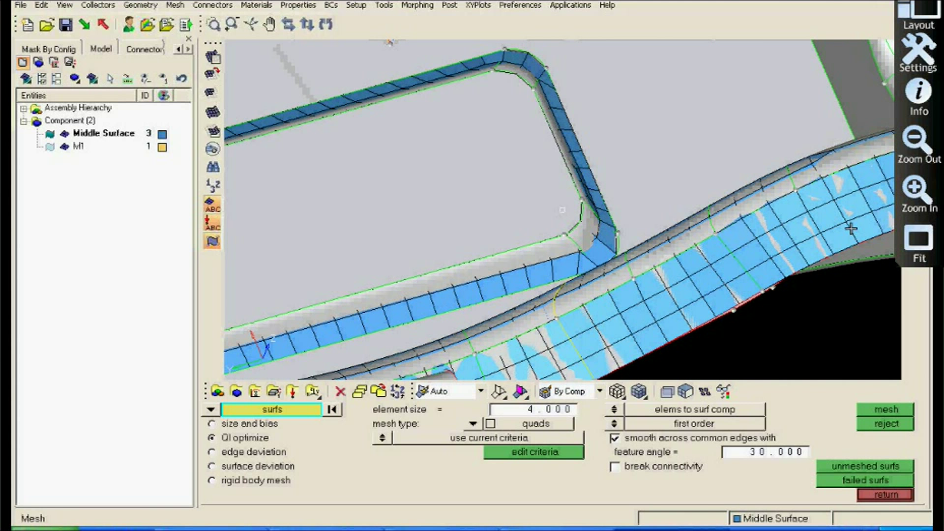
left_click_drag(851, 229, 455, 164, "ctrl")
Examine the meshed flange, tab, tube, recess and long fillet strips with the Middle Surface geometry temporarily hidden.
left_click(50, 134)
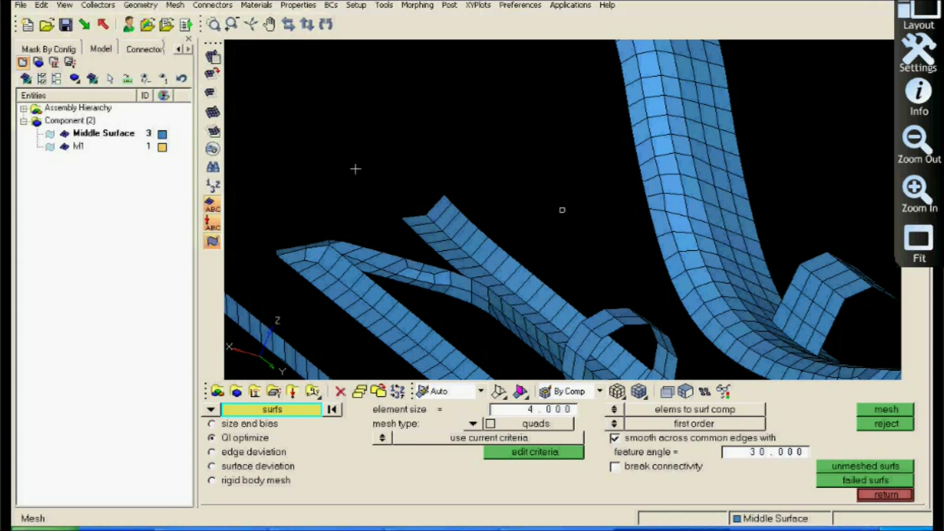
scroll(362, 171, "down", 5)
mouse_move(368, 175)
left_mouse_down("ctrl")
mouse_move(344, 275)
mouse_move(520, 250)
mouse_move(663, 200)
mouse_move(656, 206)
left_mouse_up("ctrl")
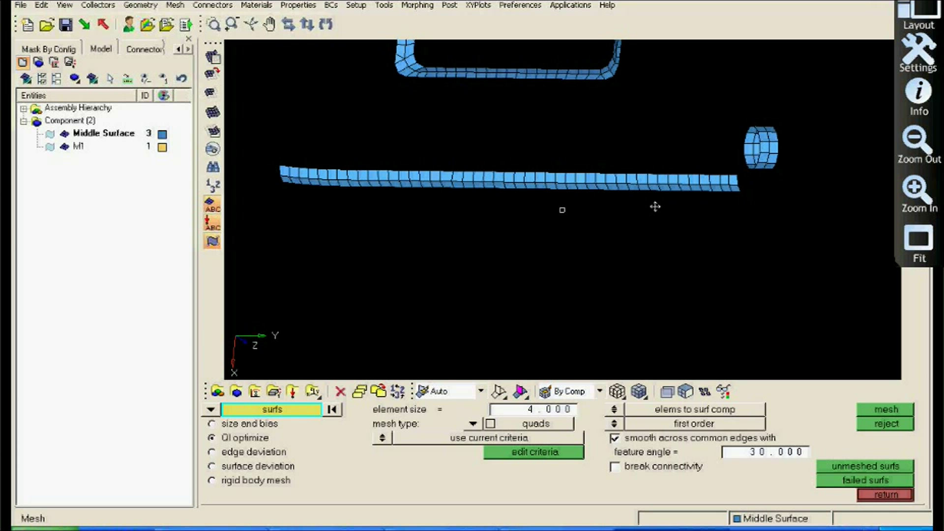
right_click_drag(783, 145, 716, 240, "ctrl")
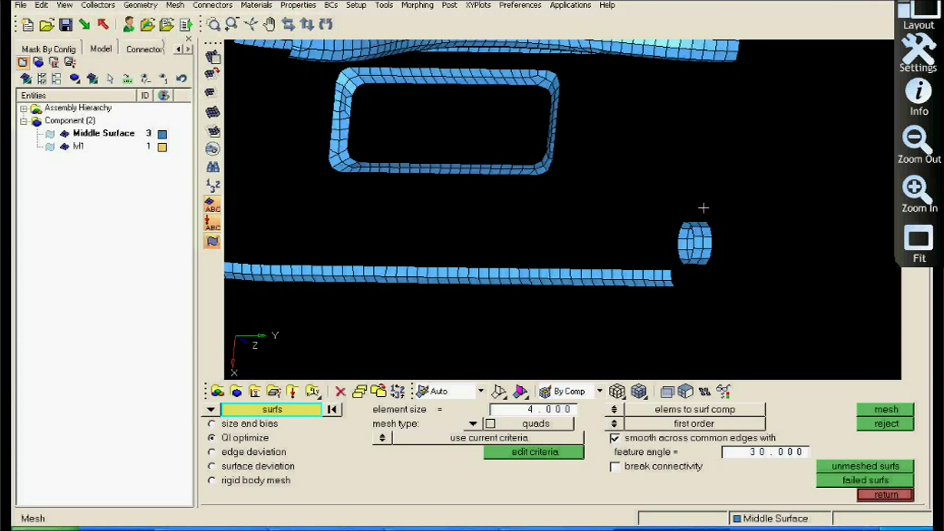
right_click_drag(538, 129, 761, 223, "ctrl")
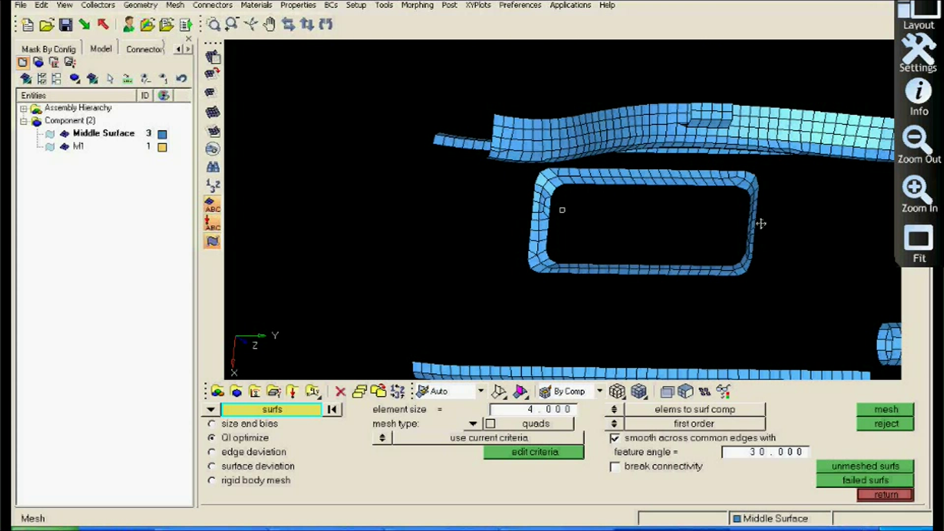
mouse_move(536, 199)
left_mouse_down("ctrl")
mouse_move(522, 209)
mouse_move(688, 186)
mouse_move(451, 238)
left_mouse_up("ctrl")
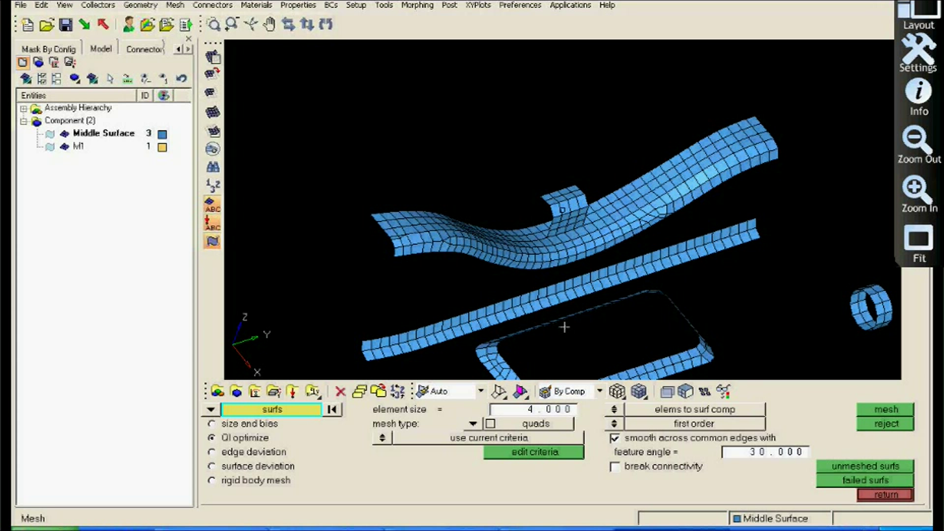
left_click(50, 134)
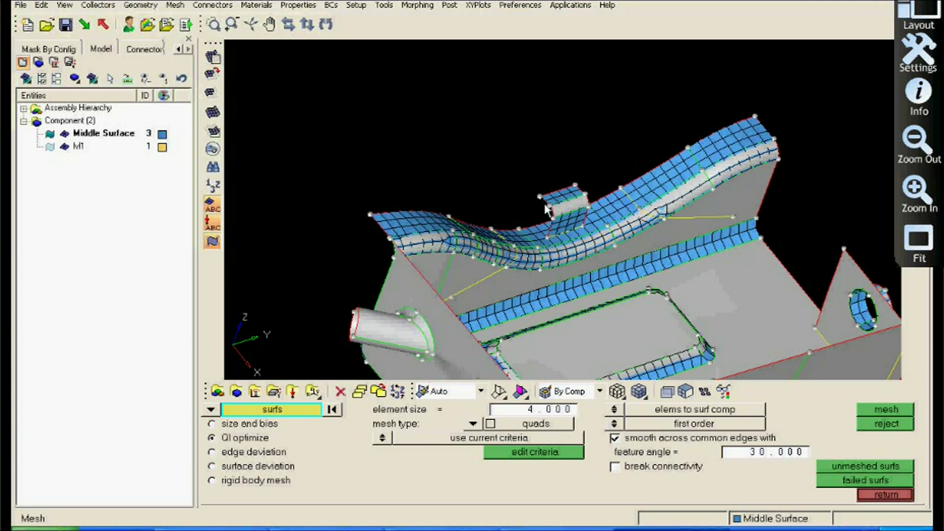
mouse_move(547, 209)
left_mouse_down("ctrl")
mouse_move(535, 205)
mouse_move(562, 210)
left_mouse_up("ctrl")
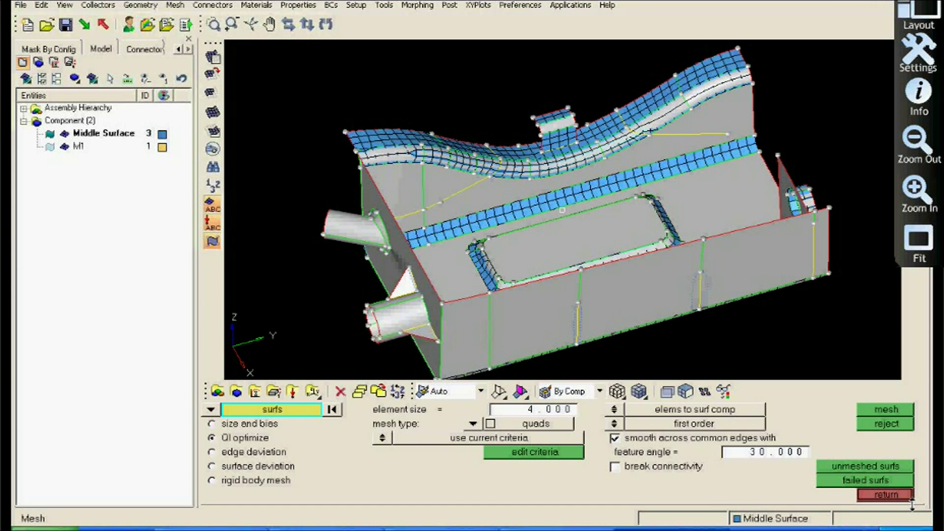
Leave the automesh and delete all surfaces of the model without their associated elements.
left_click(887, 423)
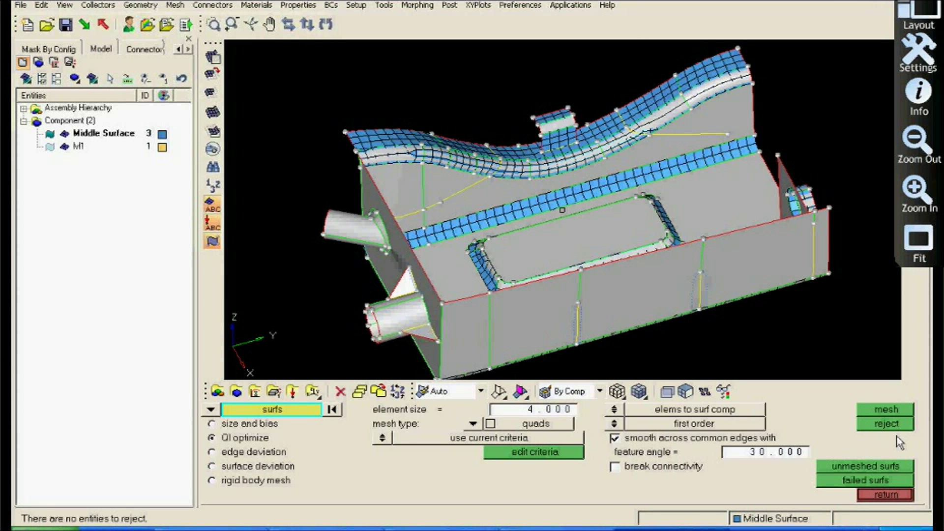
left_click(896, 496)
key("F2")
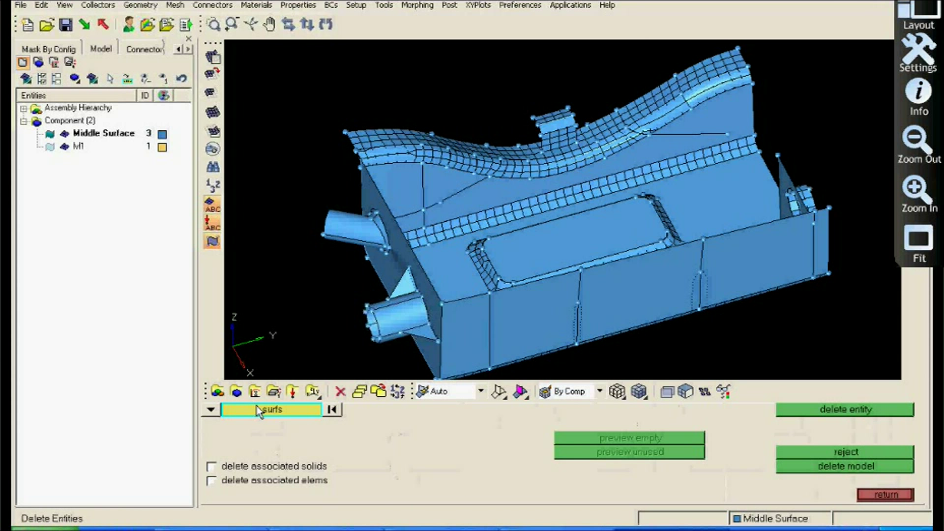
left_click(259, 411)
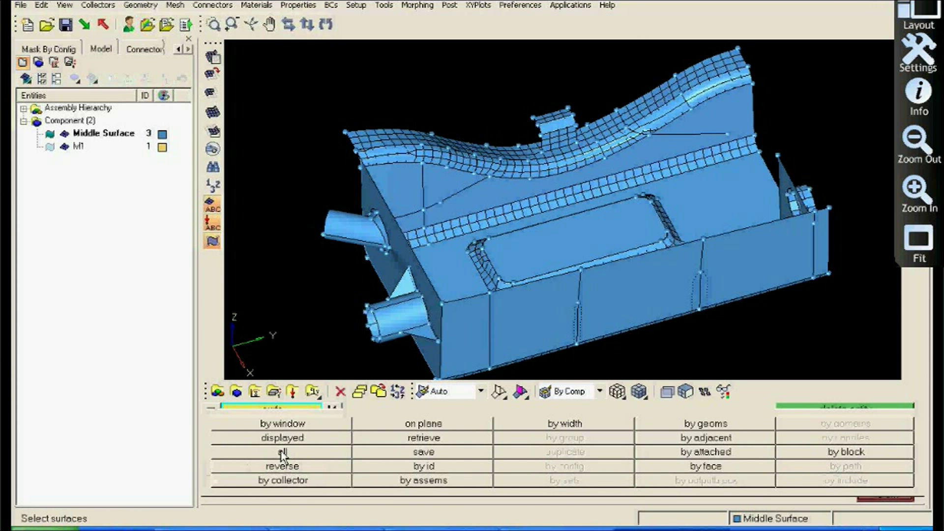
left_click(282, 453)
left_click(797, 412)
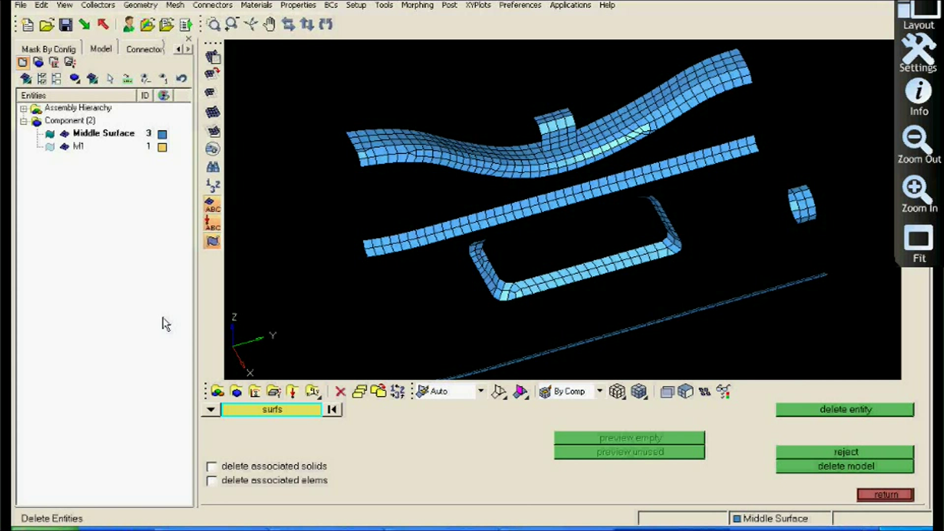
Toggle the geometry display of the M1 and Middle Surface components to check for remaining surfaces.
left_click(48, 147)
left_click(51, 134)
left_click(51, 134)
left_click(49, 147)
Open the saved mid-surface model file, discarding the unsaved changes, and display its geometry shaded.
left_click(46, 25)
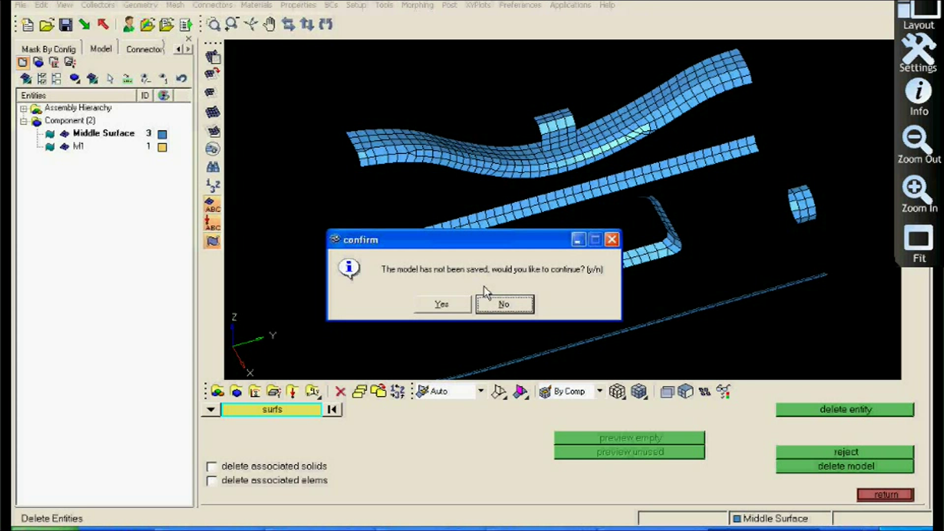
left_click(441, 304)
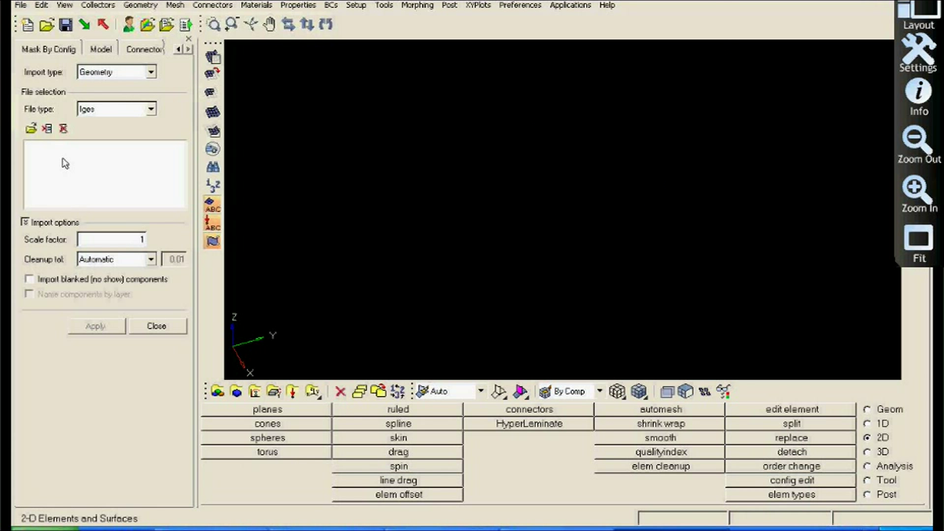
left_click(31, 130)
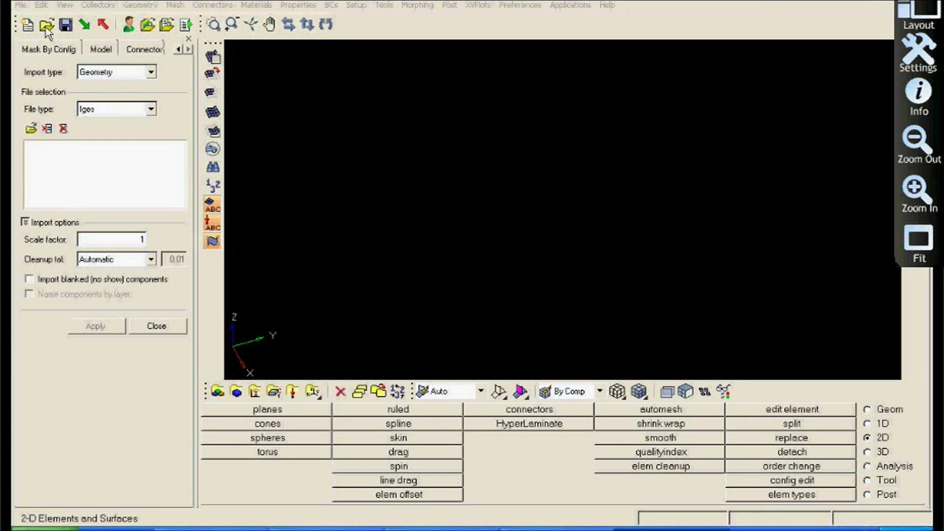
left_click(280, 196)
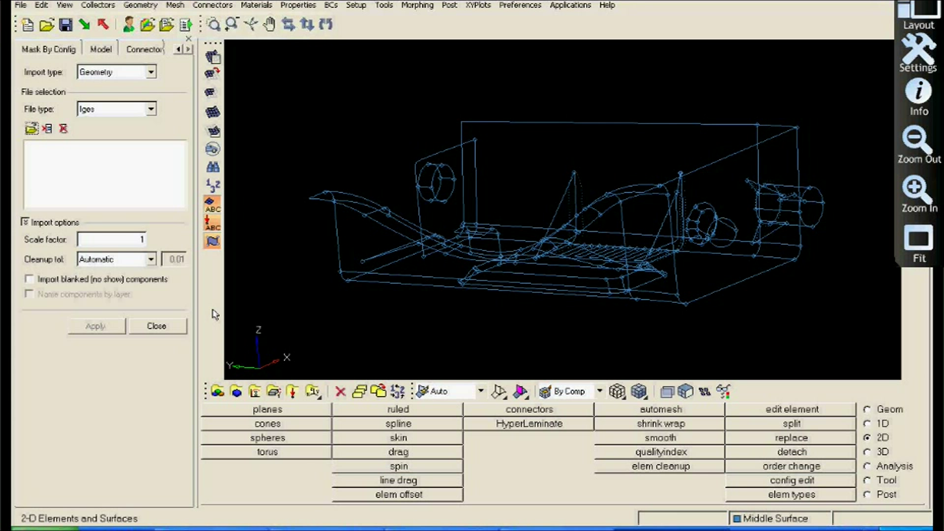
left_click(524, 391)
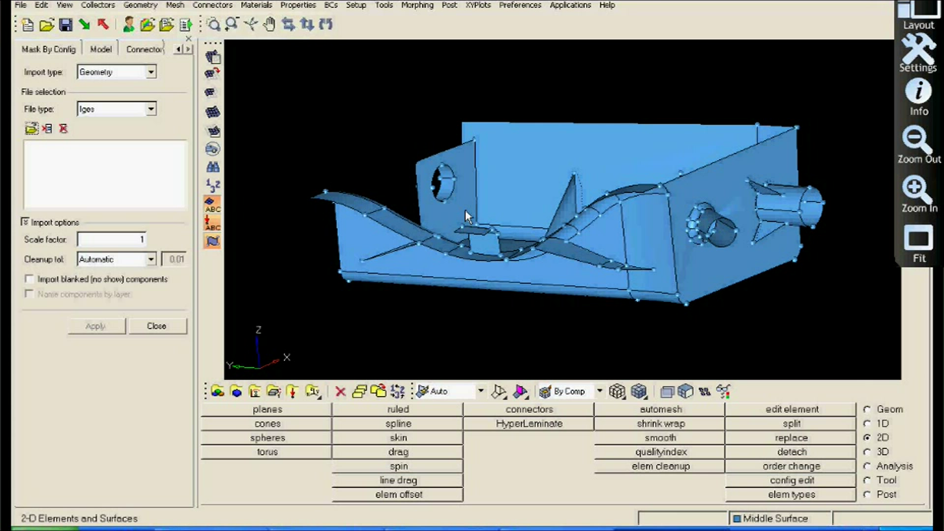
mouse_move(465, 210)
left_mouse_down("ctrl")
mouse_move(627, 270)
mouse_move(491, 198)
left_mouse_up("ctrl")
Activate Quick Edit's trim-intersect operation and examine the free corners of the curved flange and its small tab.
left_click(868, 409)
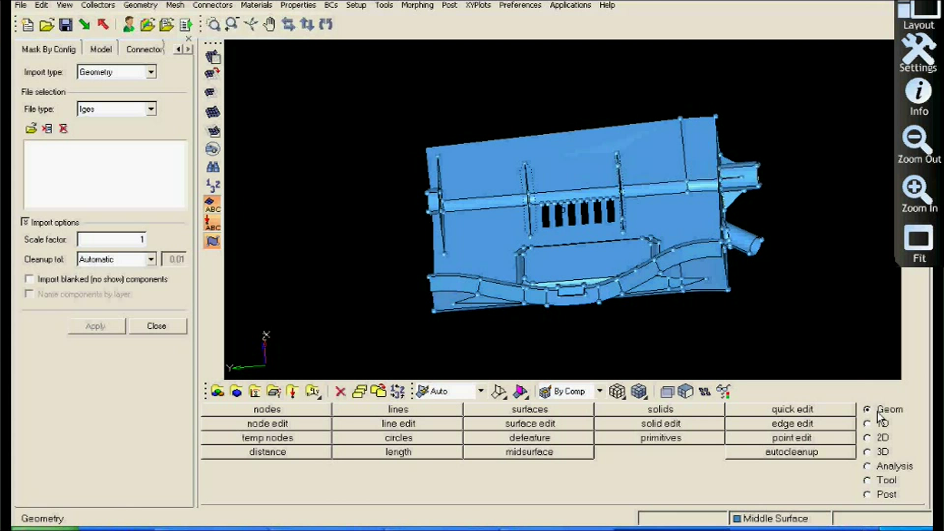
left_click(792, 409)
left_click(696, 494)
scroll(497, 244, "up", 4)
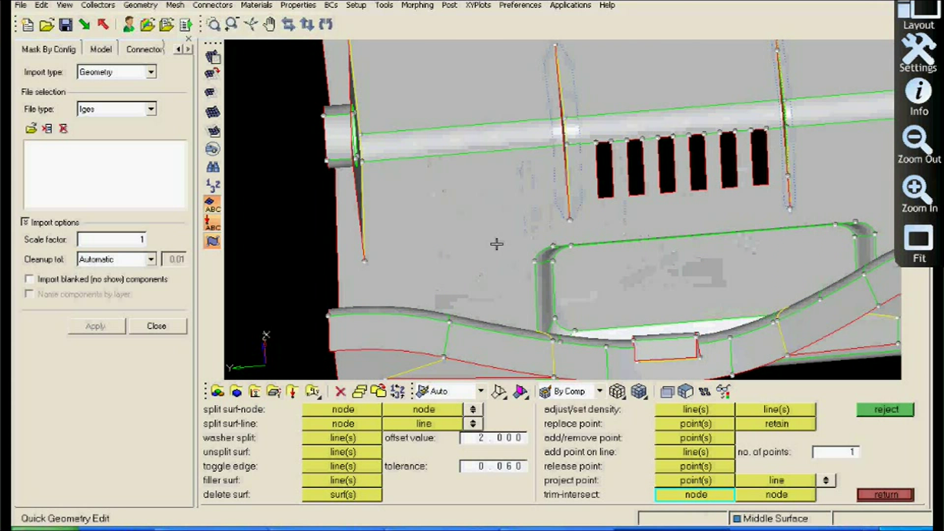
right_click_drag(497, 244, 522, 355, "ctrl")
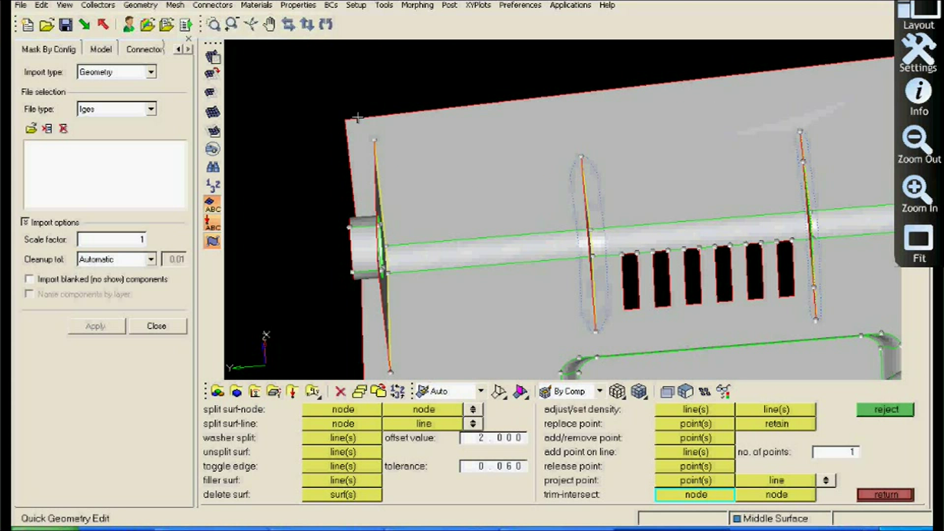
right_click_drag(436, 379, 440, 346, "ctrl")
left_click_drag(440, 347, 515, 216, "ctrl")
left_click(453, 294)
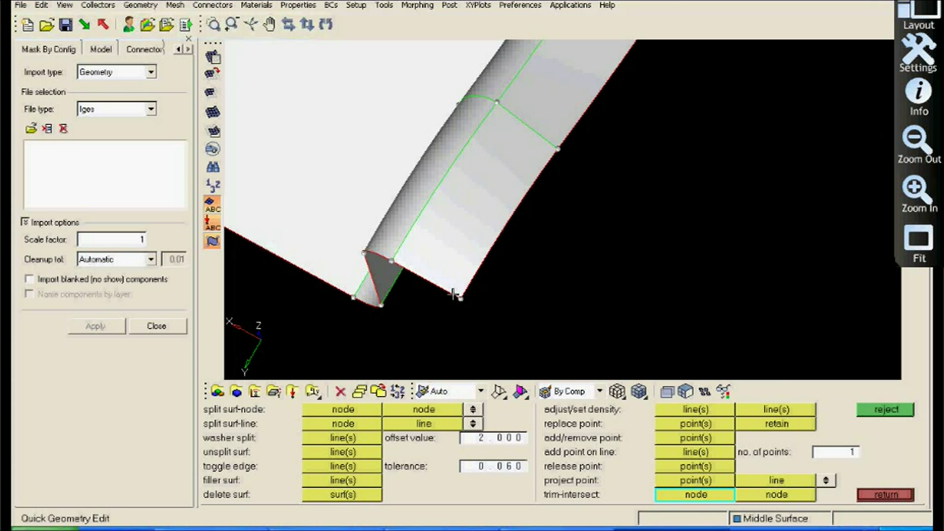
left_click_drag(454, 294, 620, 281, "ctrl")
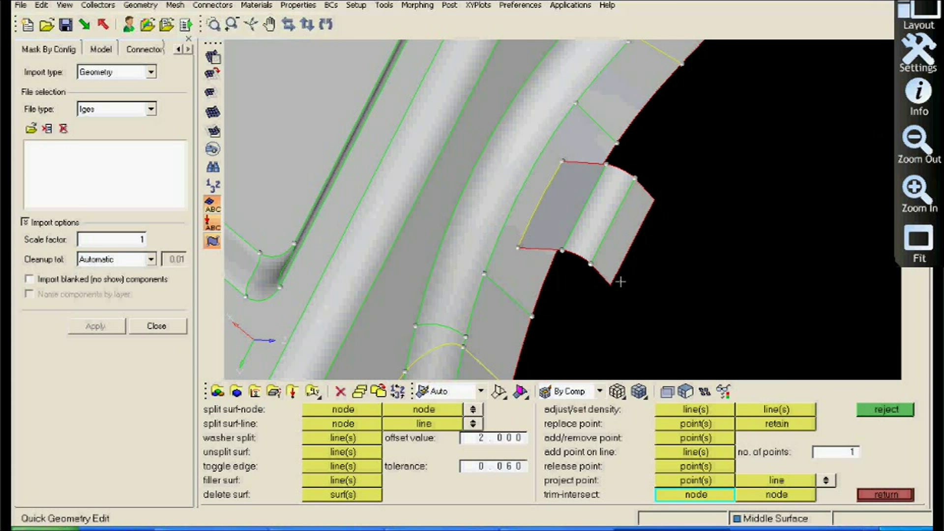
left_click(621, 282)
left_click(646, 193)
left_click_drag(647, 192, 418, 225, "ctrl")
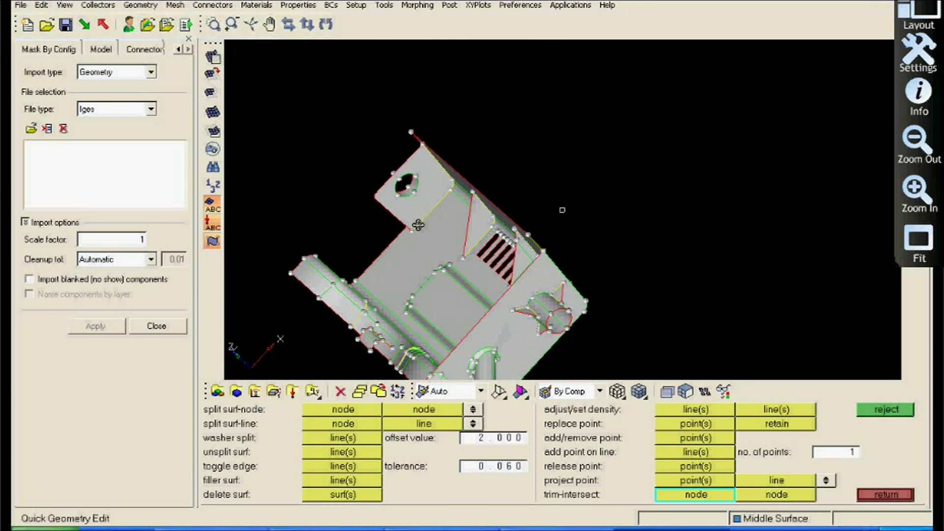
Split the surface of the triangular rib beside the slots from its free-edge point to the upper tip's wall-side point.
scroll(548, 268, "up", 5)
scroll(548, 268, "up", 3)
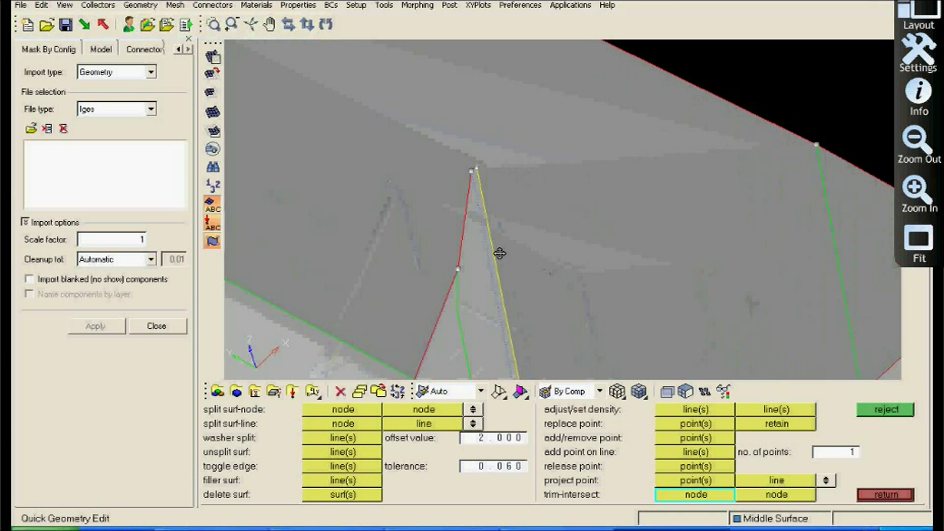
scroll(504, 246, "up", 2)
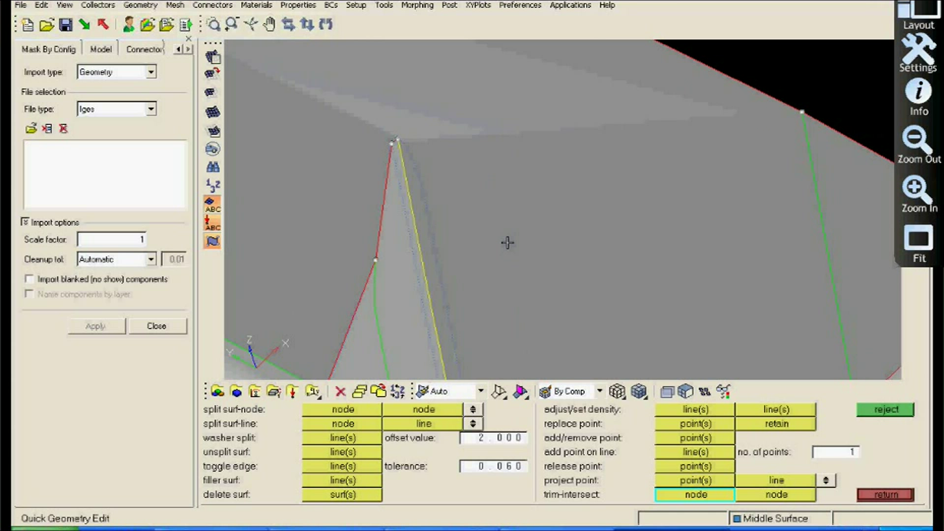
scroll(560, 263, "up", 2)
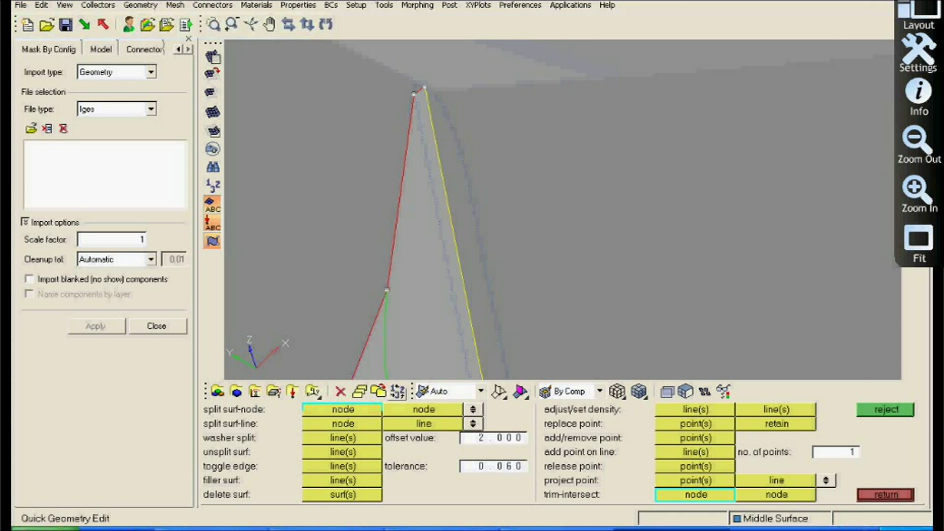
left_click(438, 327)
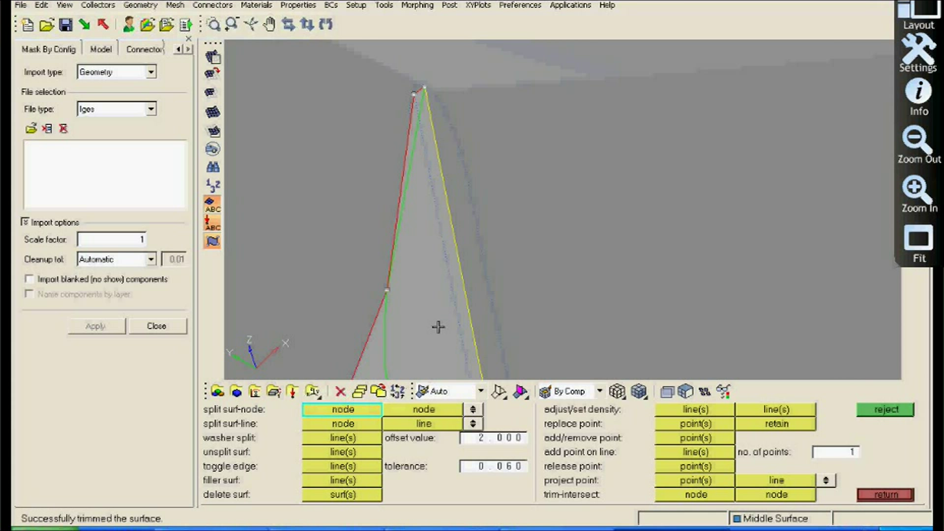
Delete the narrow sliver surface split off along the rib's upper free edge.
left_click(340, 391)
left_click(412, 138)
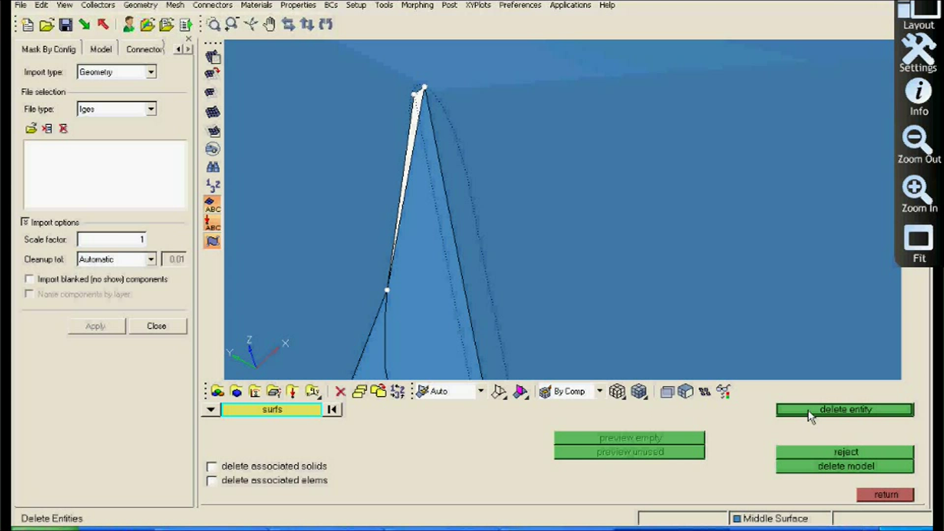
left_click(808, 411)
Split the same rib's surface from its lower free-edge point to the floor-side point at its lower tip.
scroll(499, 203, "down", 3)
scroll(506, 214, "down", 3)
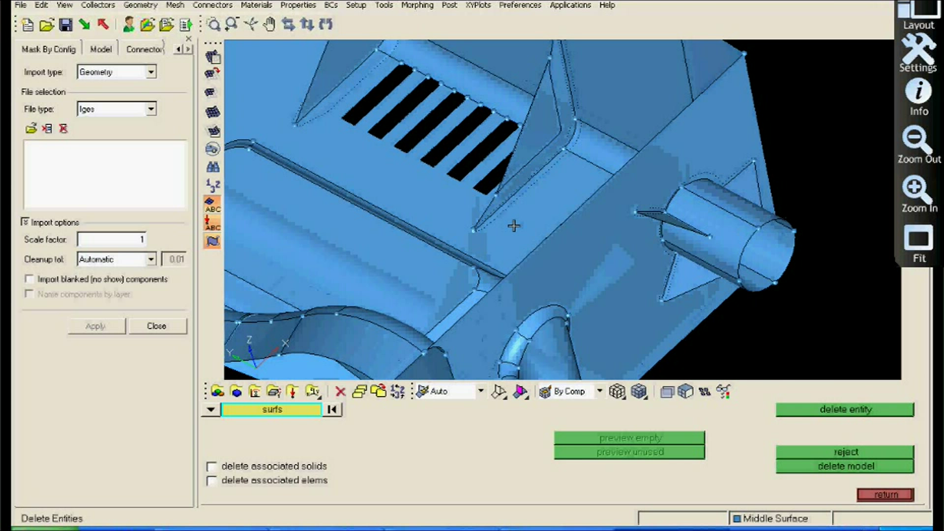
scroll(504, 177, "up", 5)
scroll(503, 177, "up", 1)
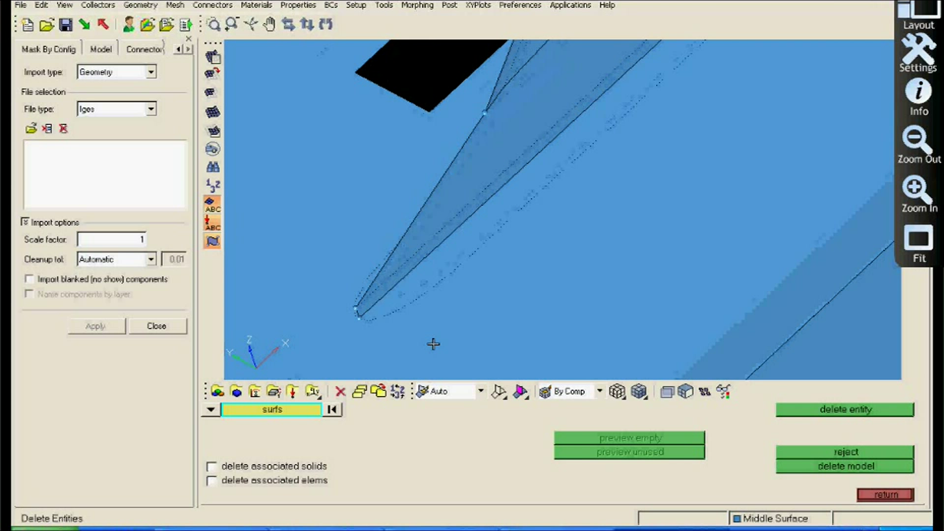
key("F11")
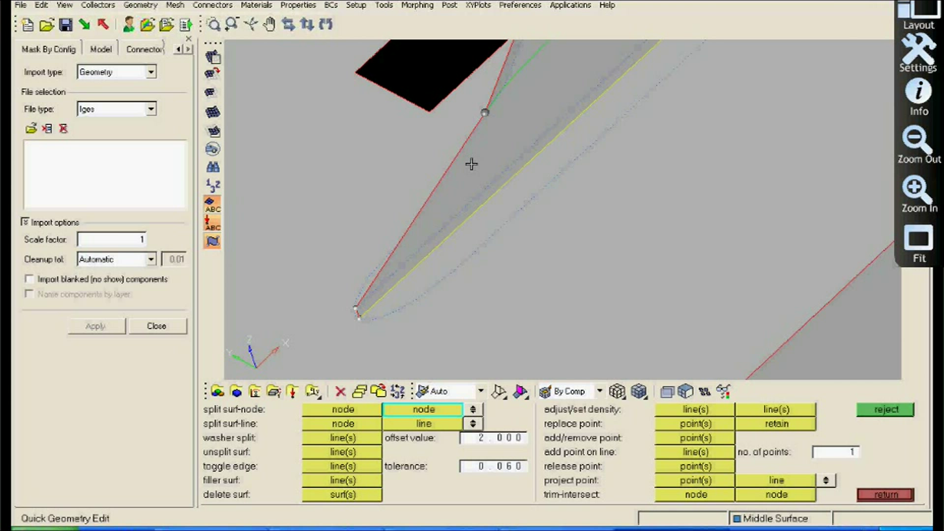
left_click(359, 320)
Delete the narrow sliver surface split off along the rib's lower free edge.
key("F2")
left_click(402, 260)
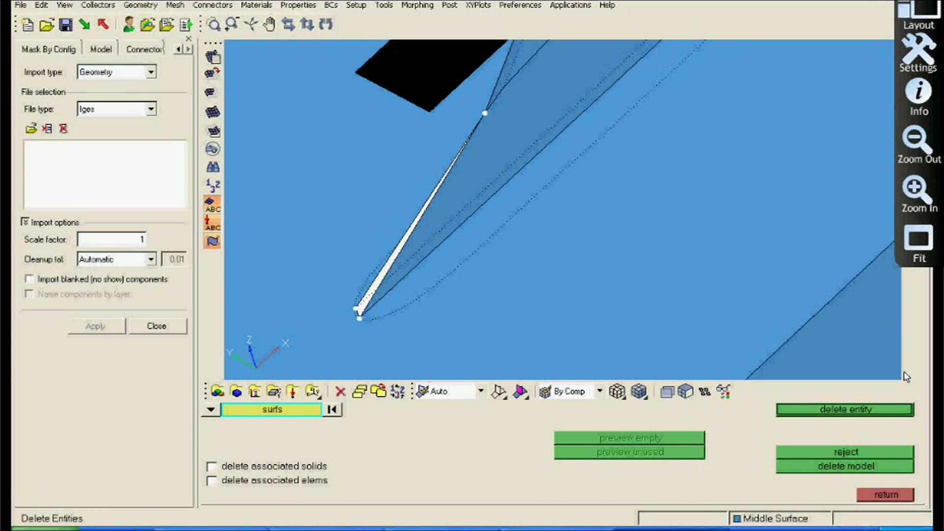
left_click(894, 408)
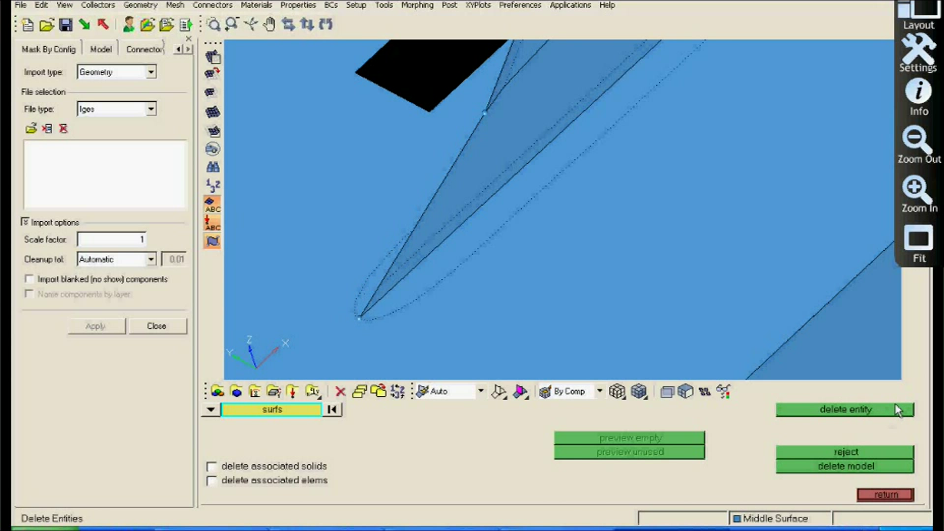
Split the large boss cylinder's surface from the rib's upper tip point to a node picked on the open rim.
left_click(886, 495)
key("f")
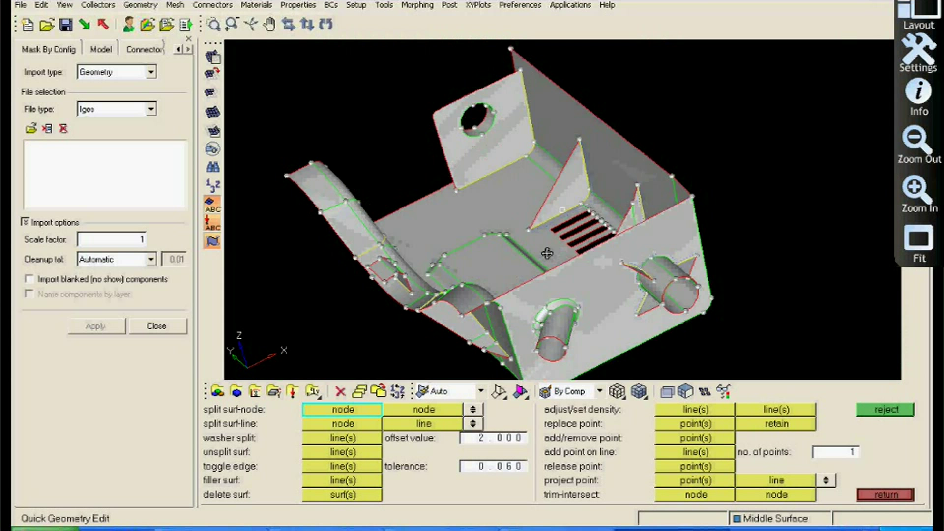
scroll(632, 245, "up", 5)
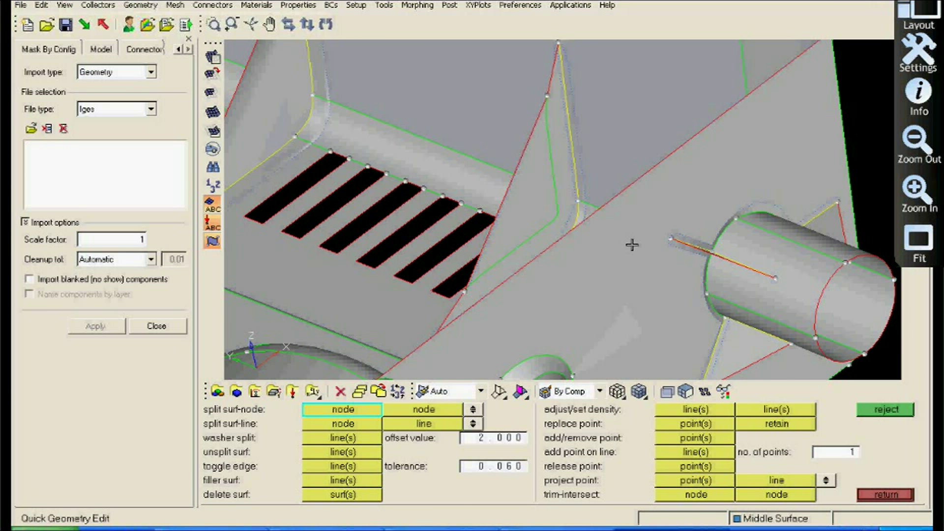
left_click_drag(632, 245, 549, 205, "ctrl")
scroll(550, 205, "up", 3)
left_click(474, 250)
left_click(574, 294)
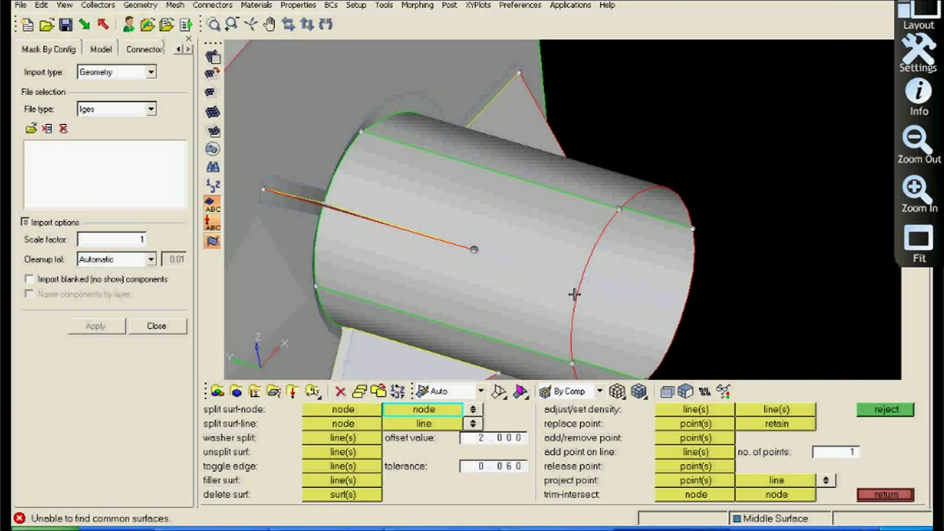
left_click(574, 294)
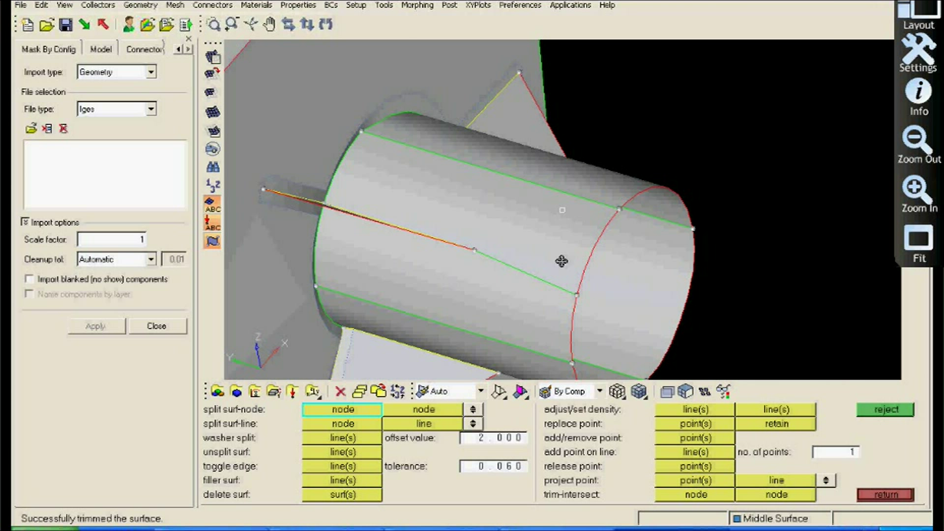
Split the same cylinder's surface from the neighbouring rib's tip point to the open rim line.
scroll(510, 215, "down", 3)
left_click_drag(510, 215, 577, 222, "ctrl")
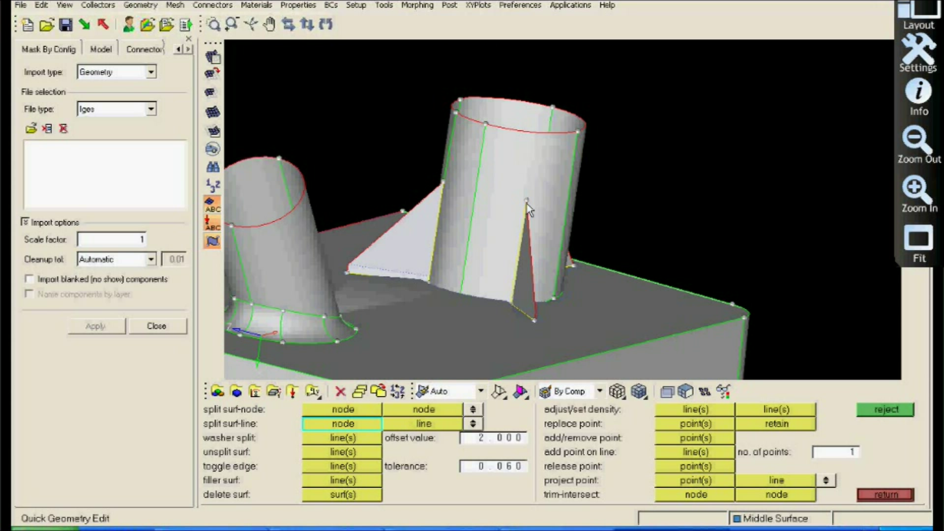
left_click(527, 203)
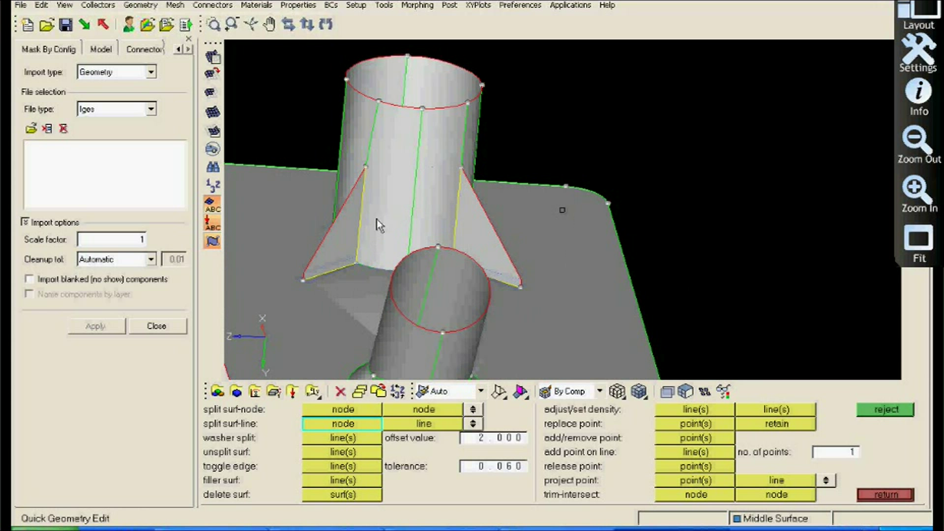
Suppress the slanted split edge between the first rib's tip and the cylinder's rim.
left_click(344, 466)
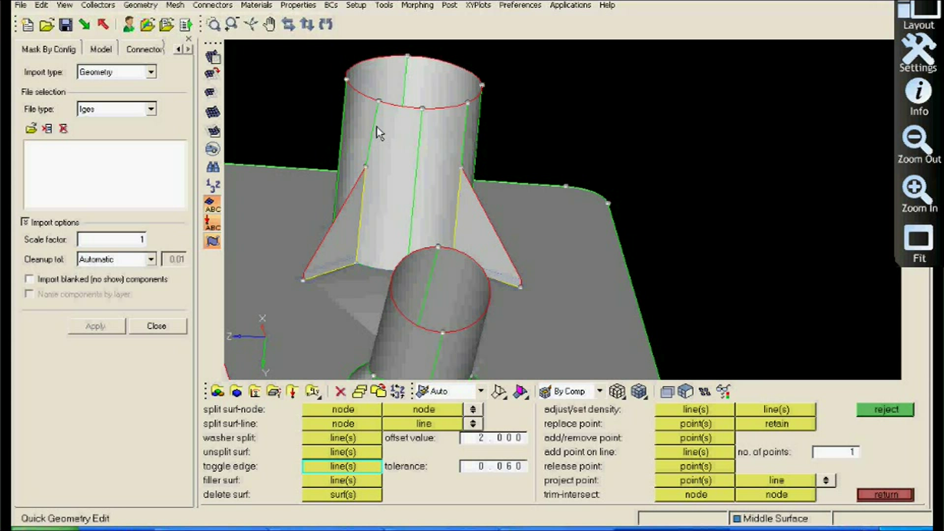
left_click(376, 137)
left_click(377, 122)
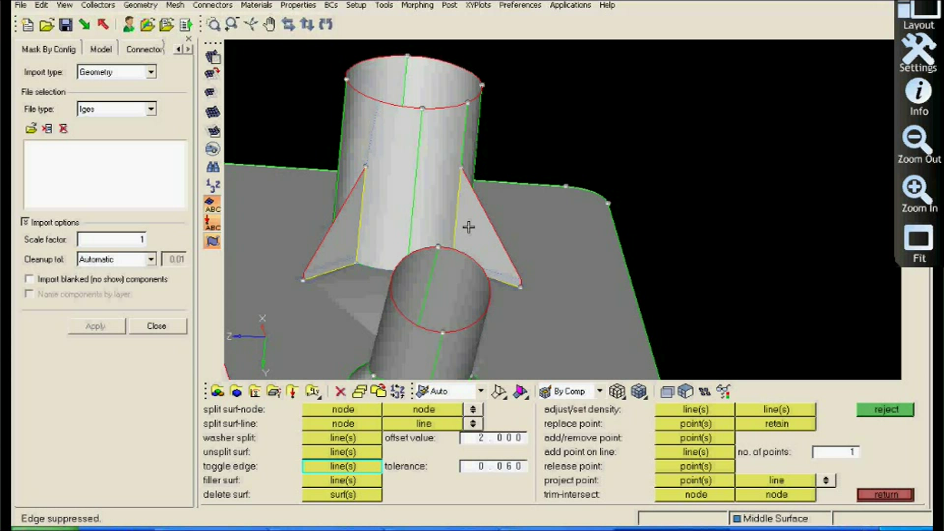
Split the cylinder's surface from the first rib's tip point straight to the open rim line.
left_click(368, 424)
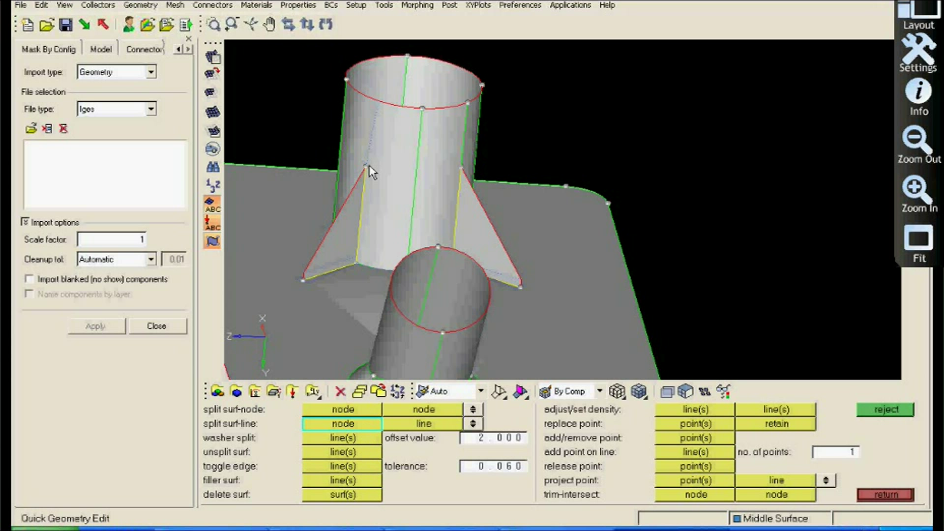
left_click(367, 166)
left_click(376, 99)
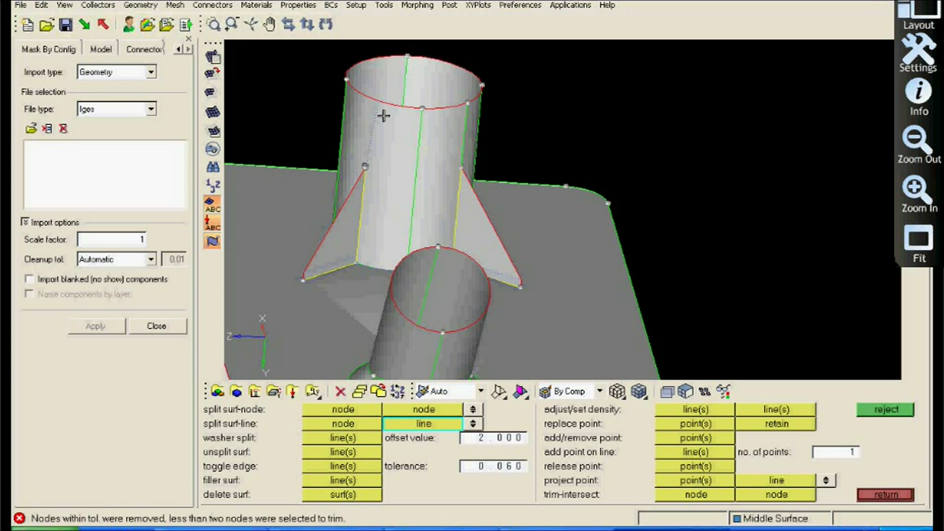
left_click(370, 133)
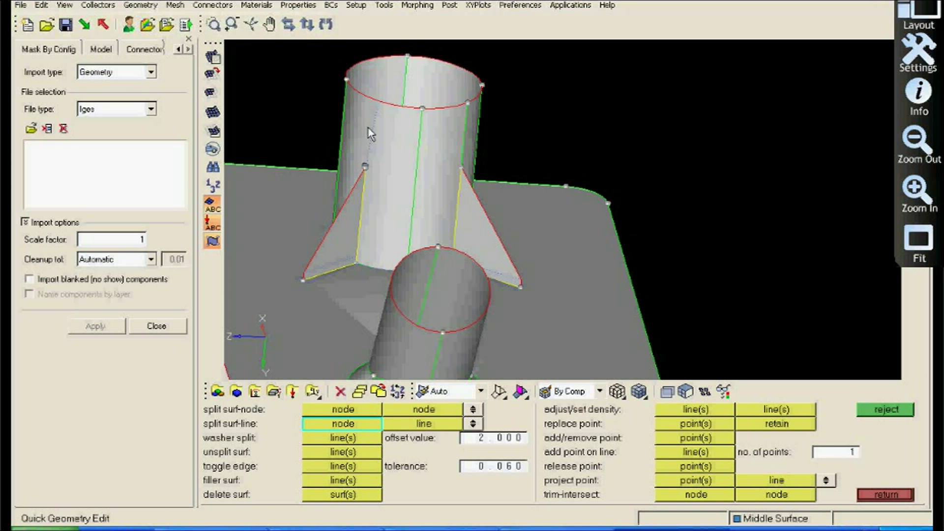
left_click(397, 144)
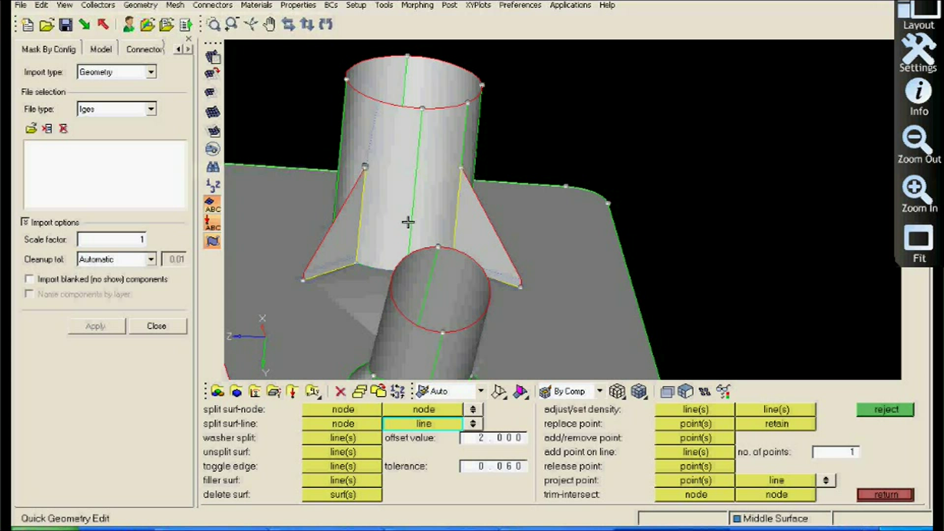
left_click_drag(408, 222, 520, 249, "ctrl")
scroll(521, 248, "up", 4, "ctrl")
left_click(508, 255)
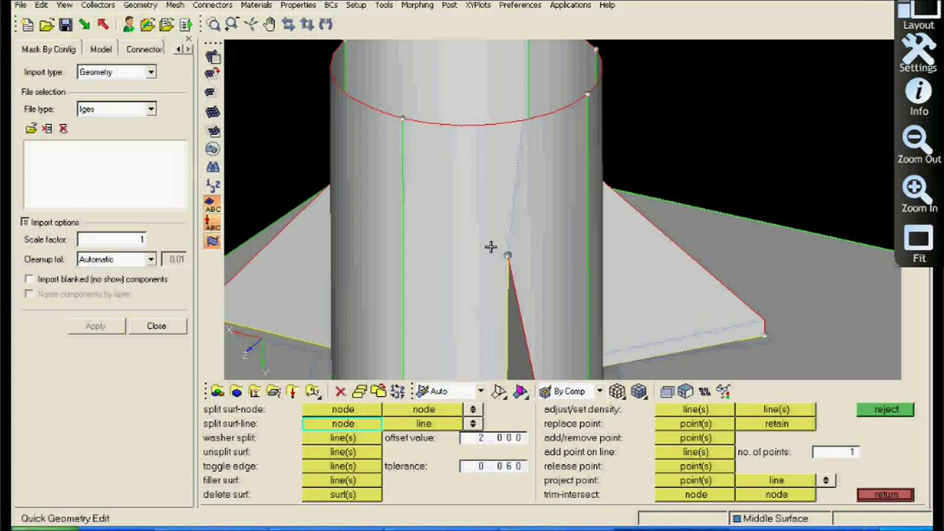
middle_click(491, 247)
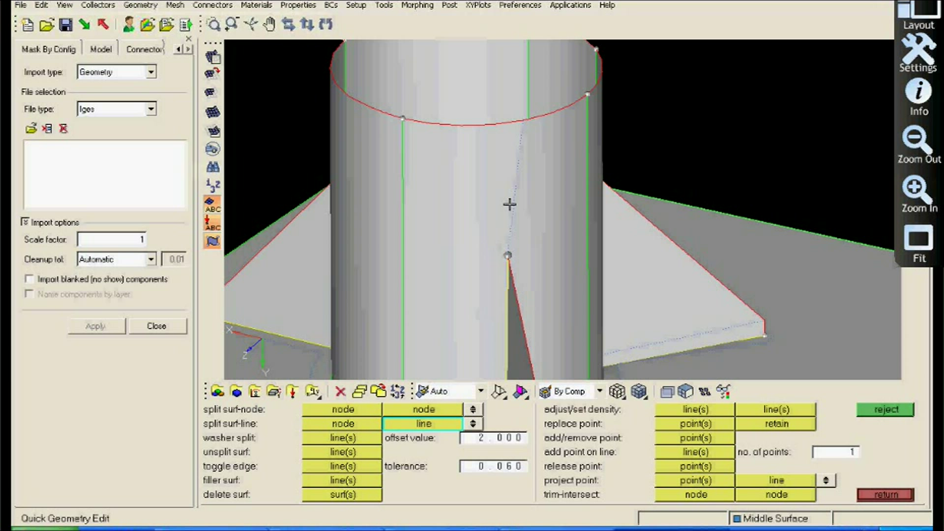
left_click(464, 122)
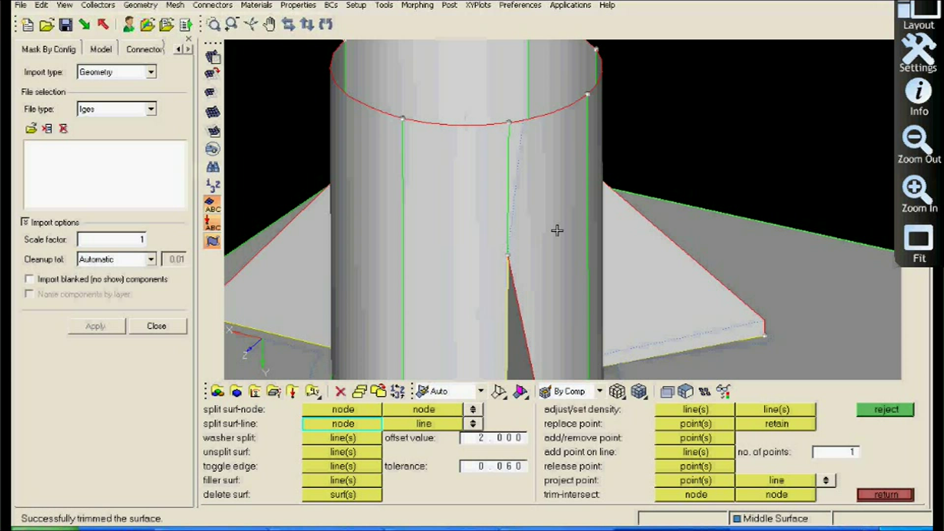
Examine the angled boss and the closely spaced points where the corner fillet meets the wall's open edge.
scroll(557, 230, "down", 5, "ctrl")
left_click_drag(557, 231, 570, 271, "ctrl")
scroll(596, 252, "down", 3, "ctrl")
scroll(570, 272, "up", 5, "ctrl")
scroll(570, 272, "down", 2, "ctrl")
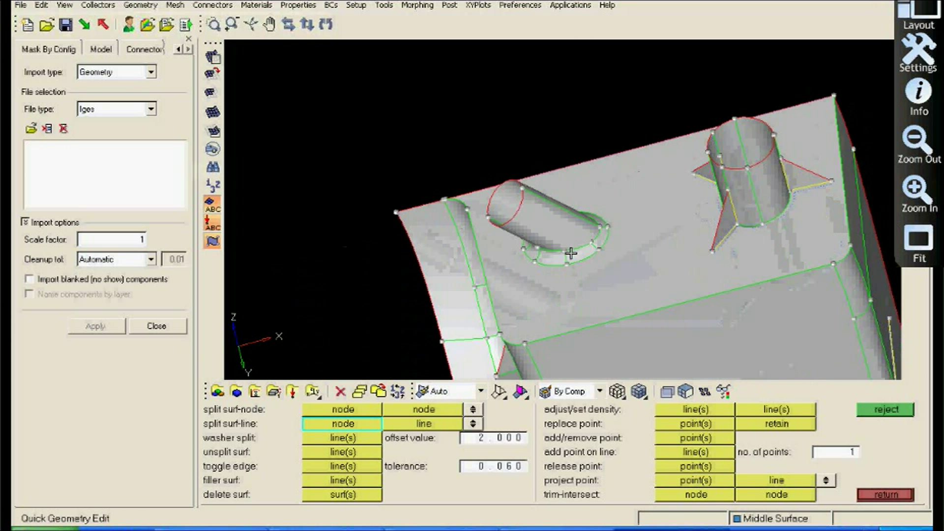
scroll(569, 253, "down", 2, "ctrl")
scroll(550, 254, "up", 4, "ctrl")
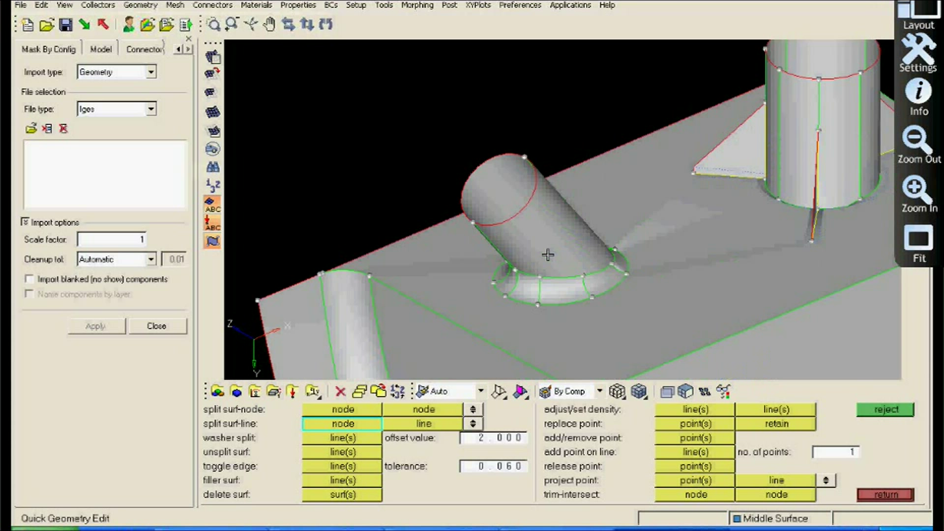
scroll(548, 255, "down", 2, "ctrl")
scroll(546, 254, "up", 2, "ctrl")
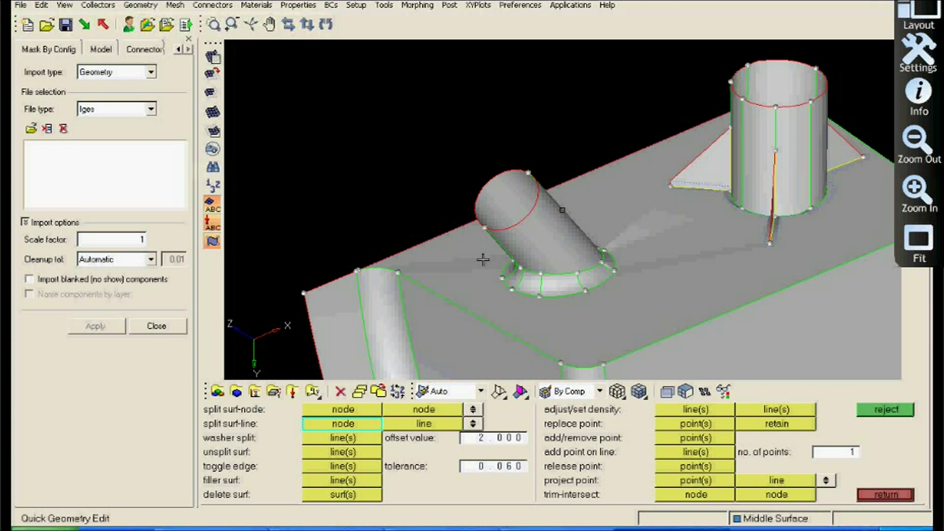
scroll(428, 263, "up", 2, "ctrl")
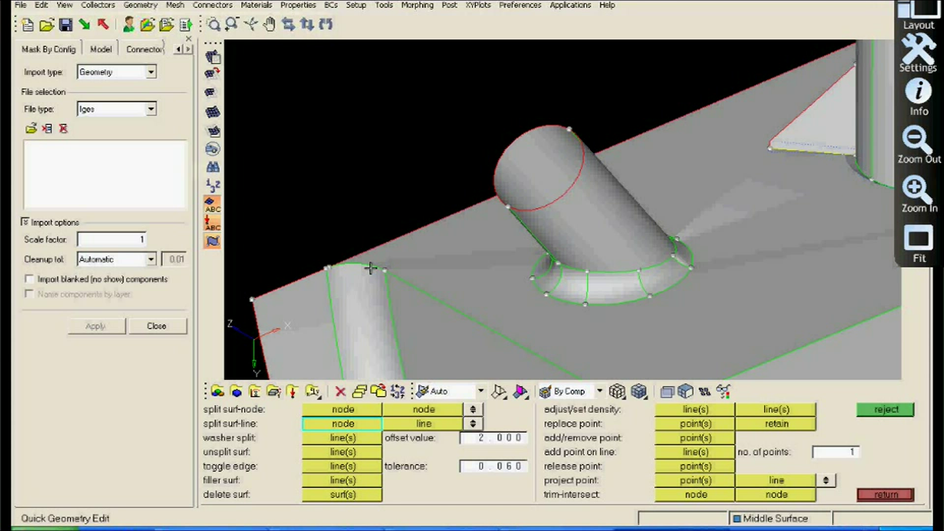
scroll(370, 268, "up", 3, "ctrl")
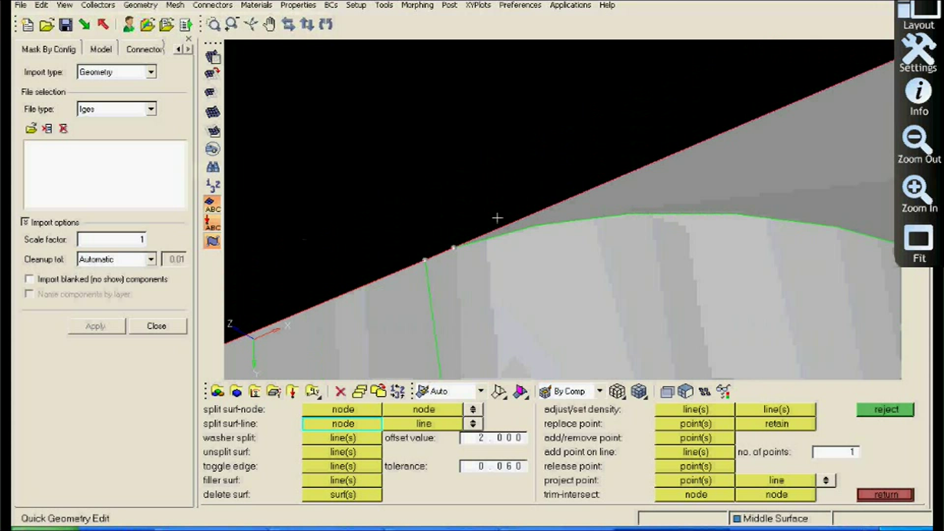
scroll(422, 255, "down", 3, "ctrl")
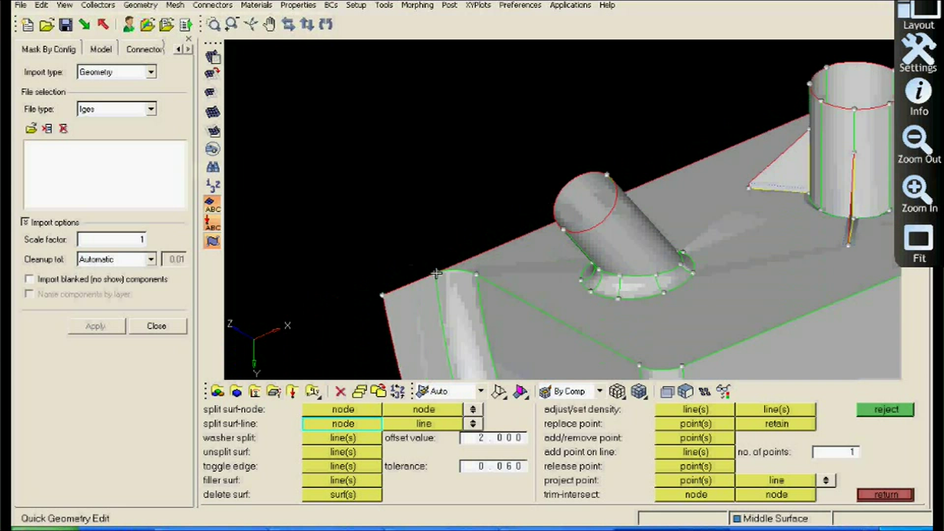
left_click_drag(436, 273, 567, 247, "ctrl")
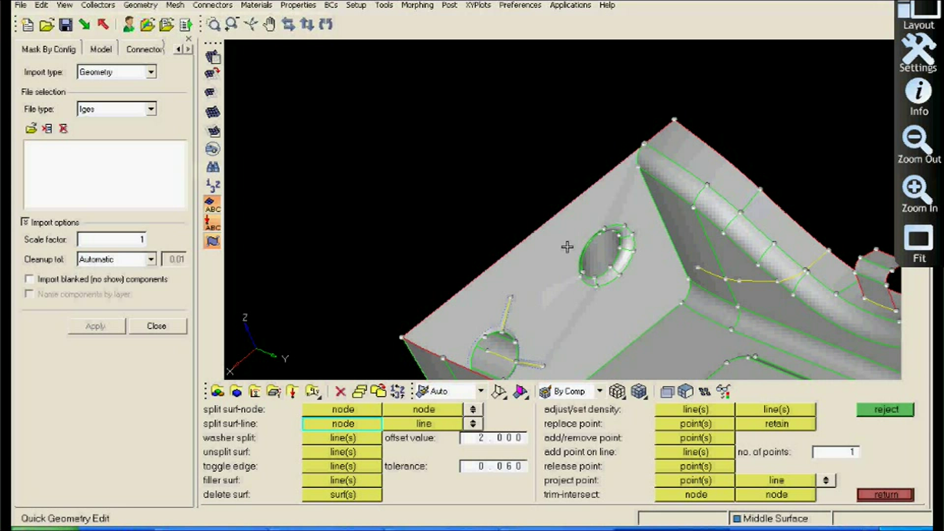
scroll(673, 143, "up", 4, "ctrl")
scroll(607, 98, "up", 4, "ctrl")
right_click_drag(379, 211, 561, 216, "ctrl")
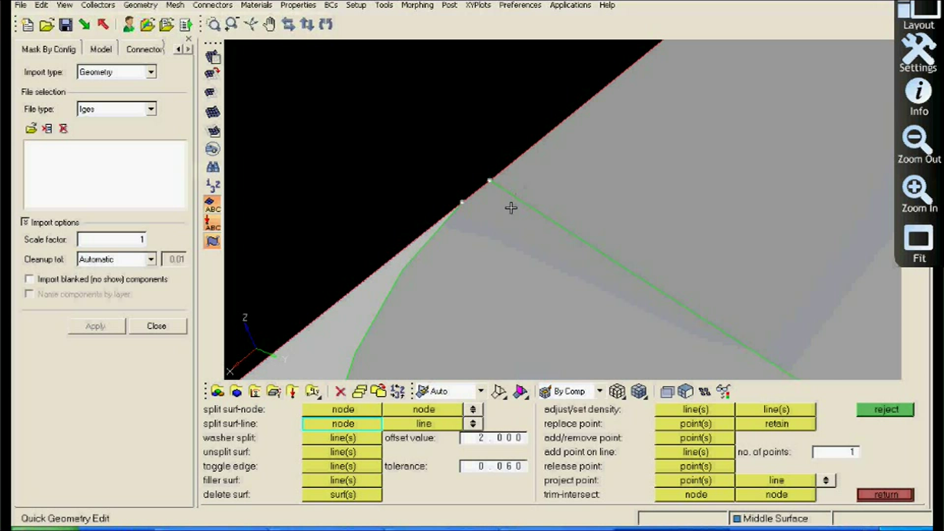
Automesh the corner fillet surface beside the open edge using QI optimize with element size 4 and quads.
left_click(905, 494)
left_click(867, 437)
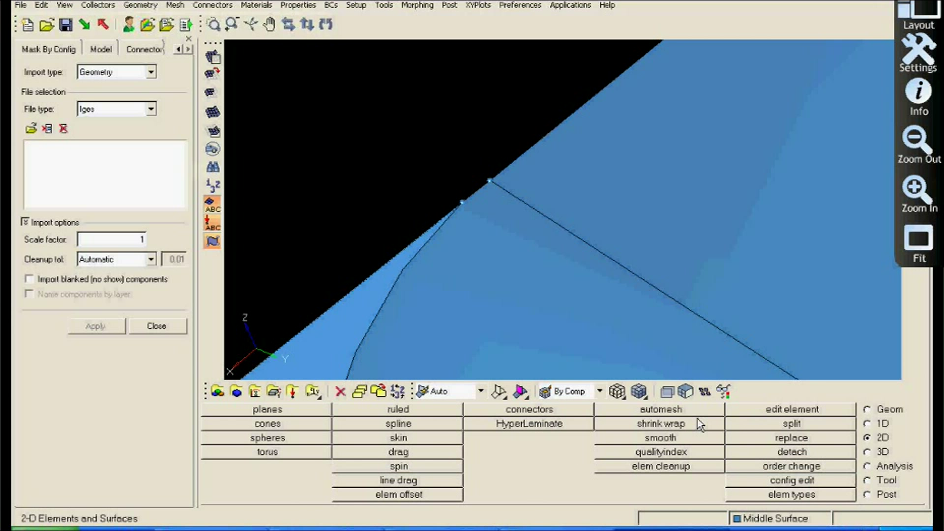
left_click(694, 412)
left_click(878, 410)
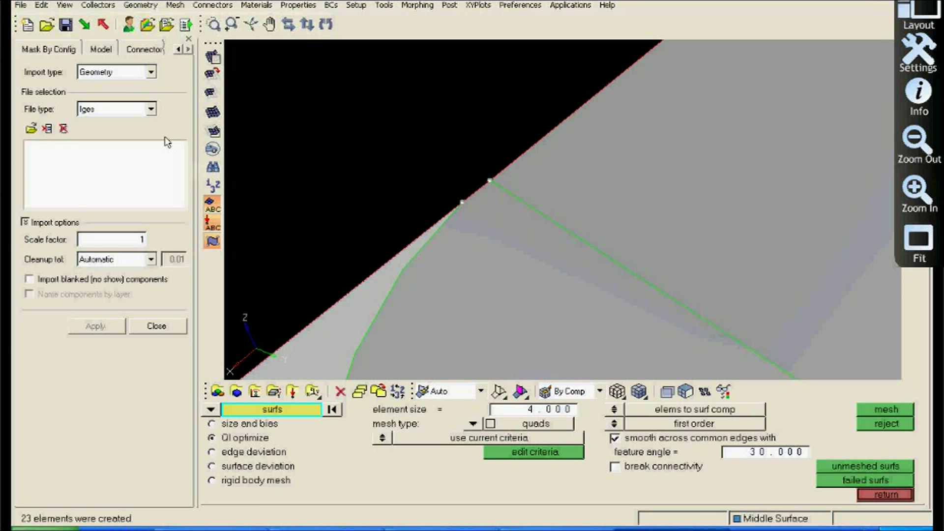
Hide the Middle Surface geometry and inspect the mesh element at the fillet's narrow corner.
left_click(101, 49)
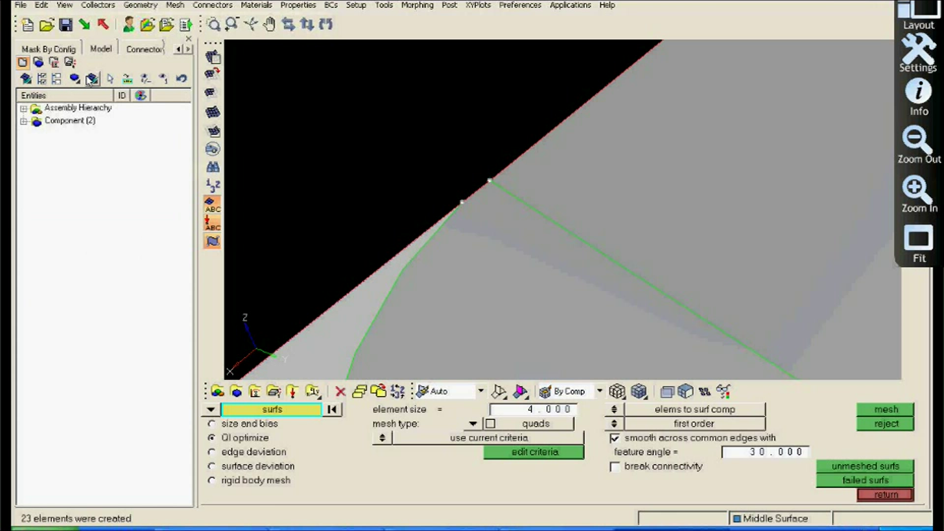
left_click(23, 121)
left_click(64, 145)
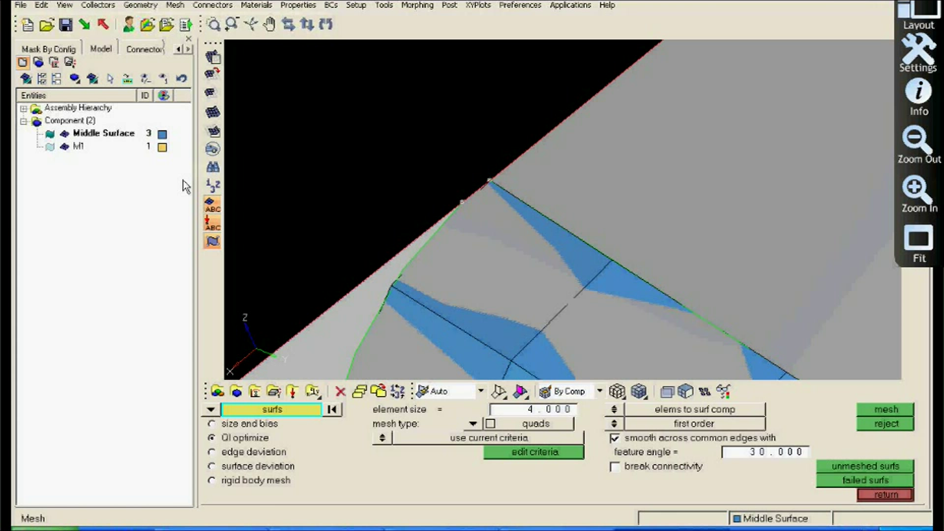
left_click(50, 134)
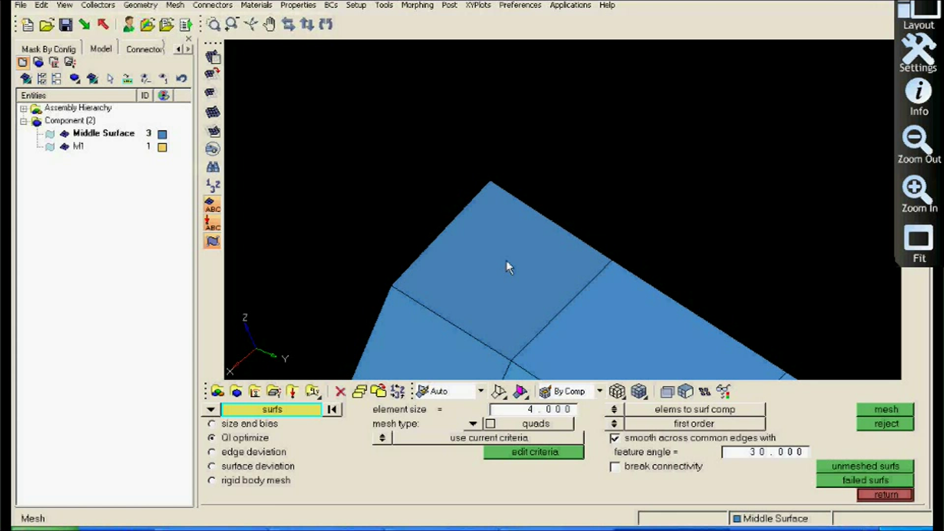
scroll(509, 267, "down", 2, "ctrl")
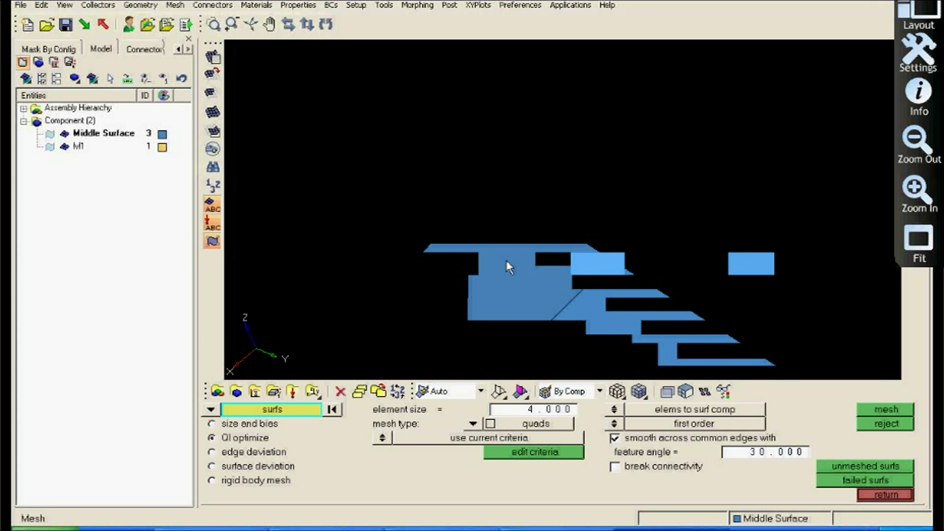
Redisplay the Middle Surface geometry and compare the fillet mesh with the surface boundary near the two close edge points.
left_click(51, 134)
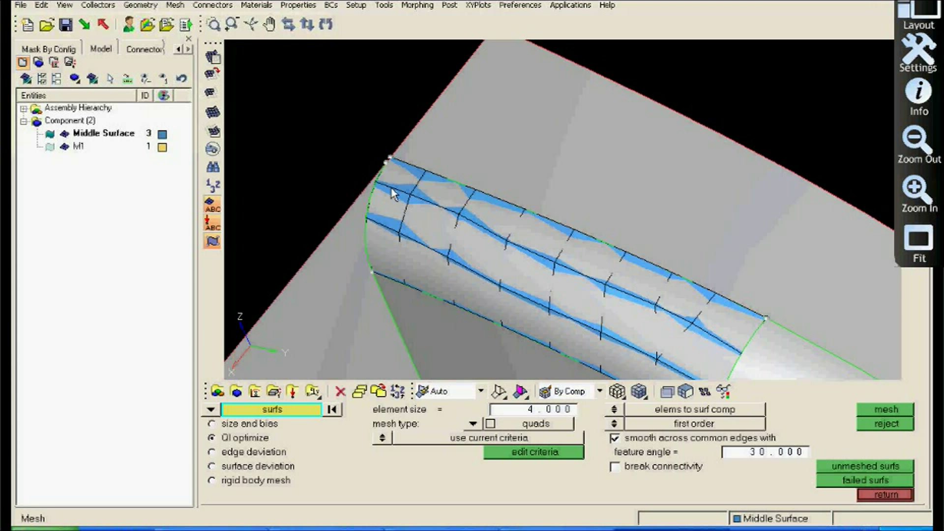
scroll(394, 193, "up", 5)
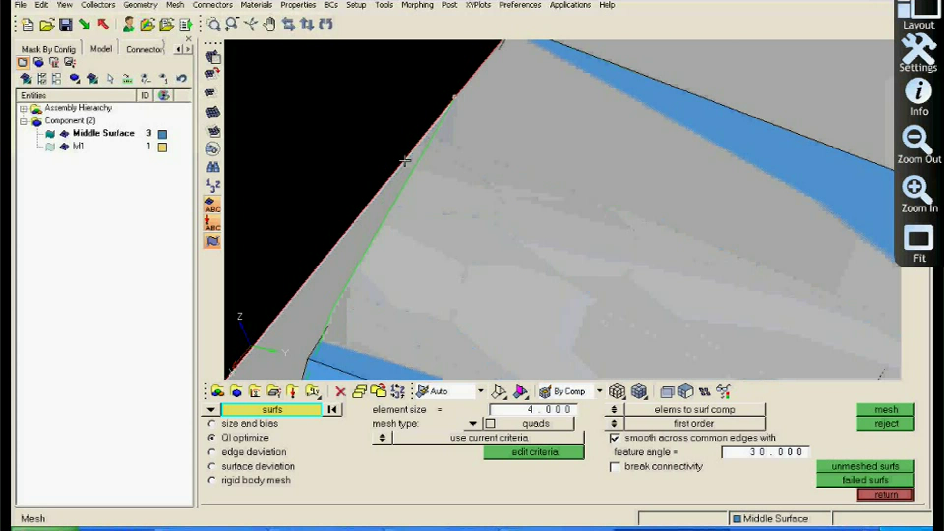
scroll(468, 108, "down", 1)
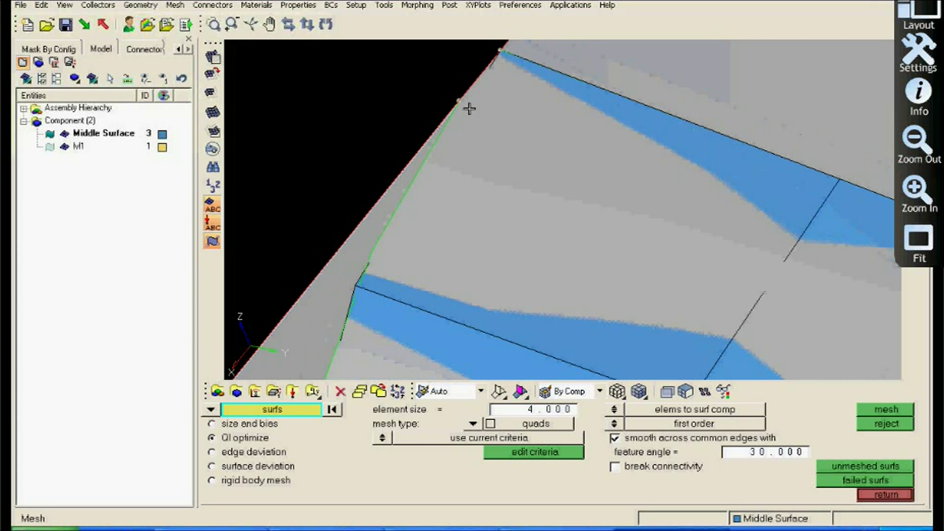
scroll(467, 108, "down", 5)
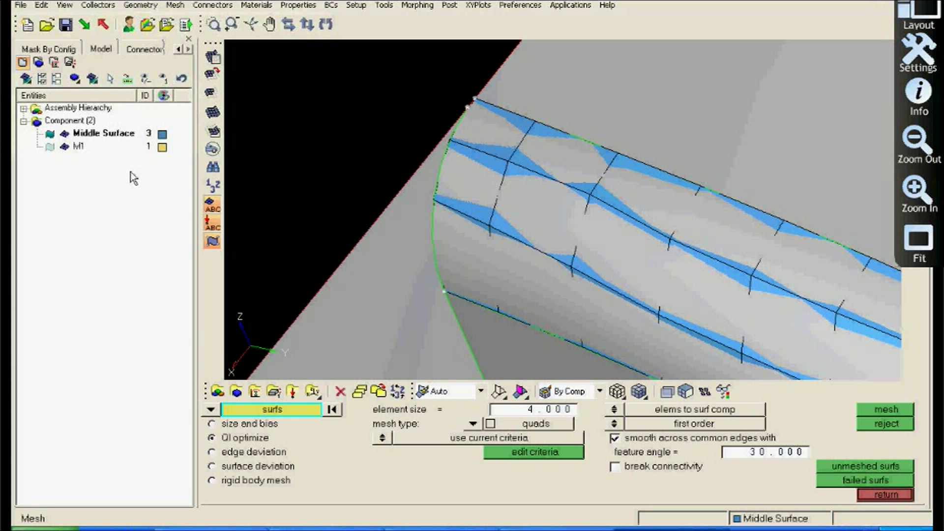
Delete all displayed elements from the corner fillet.
left_click(340, 391)
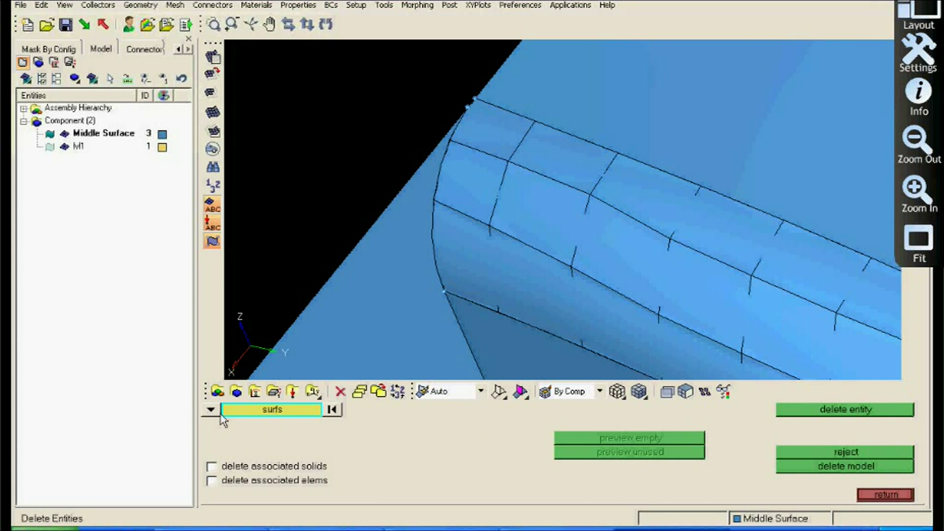
left_click(212, 410)
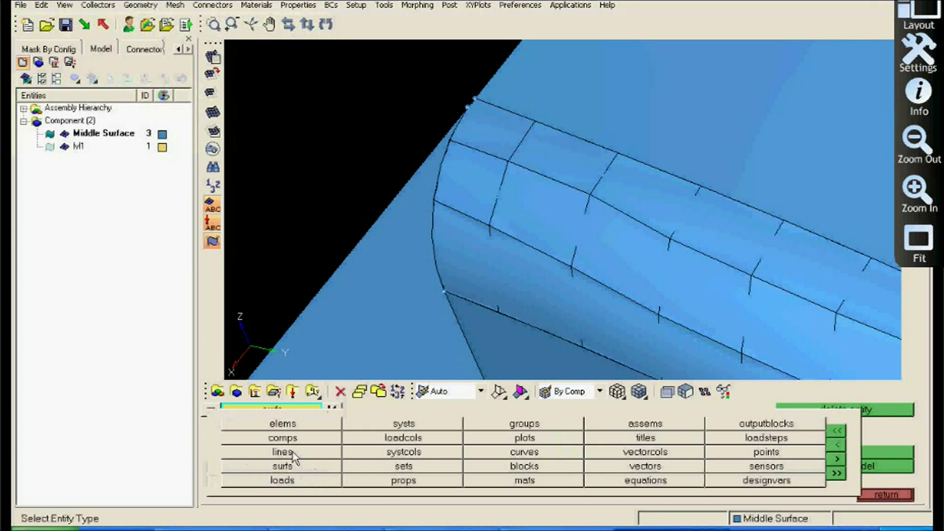
left_click(302, 426)
left_click(821, 414)
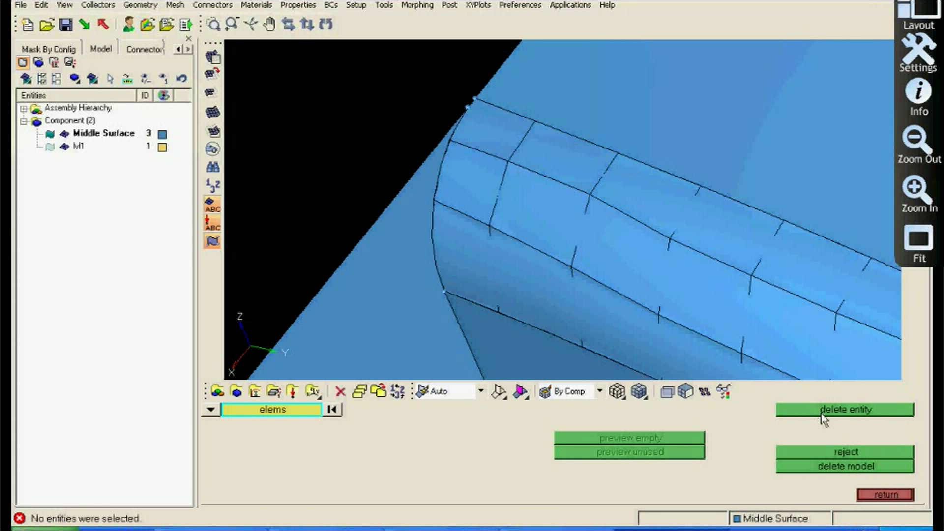
left_click(273, 409)
left_click(282, 437)
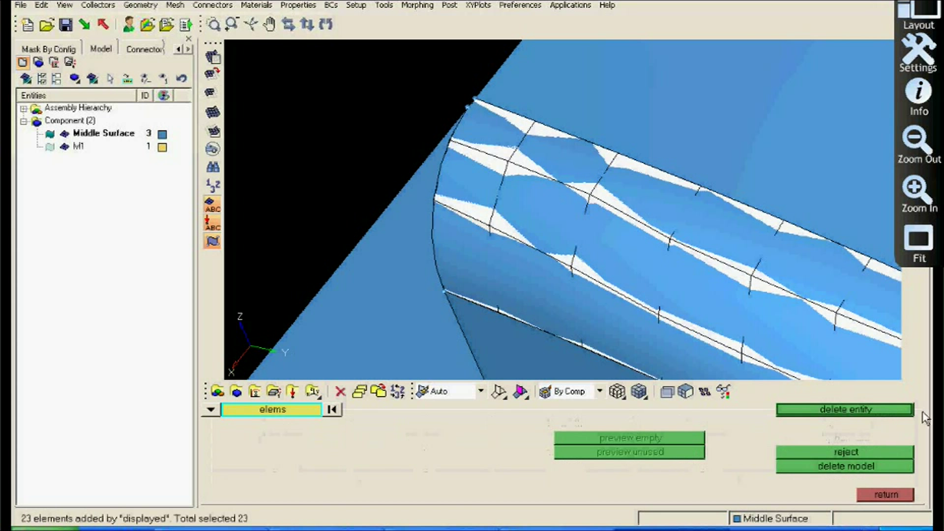
left_click(892, 413)
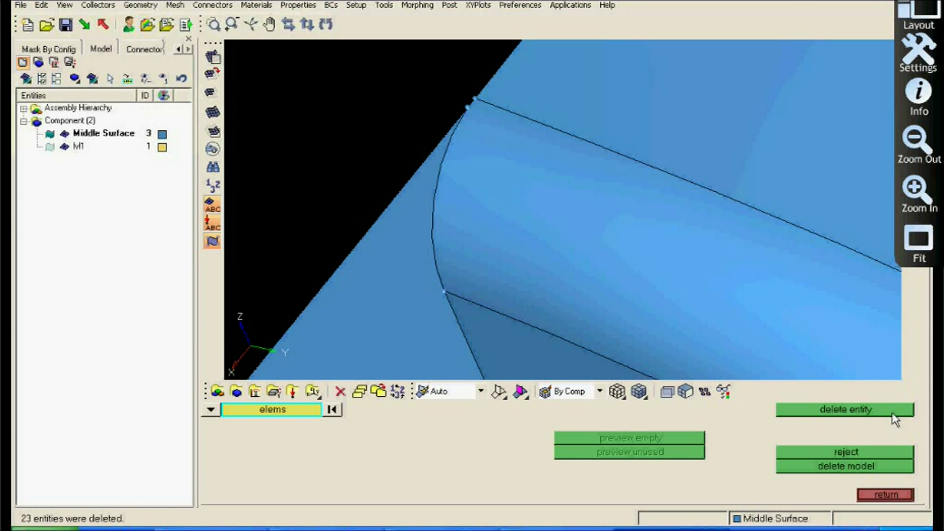
mouse_move(540, 156)
left_mouse_down("ctrl")
mouse_move(559, 152)
mouse_move(516, 149)
left_mouse_up("ctrl")
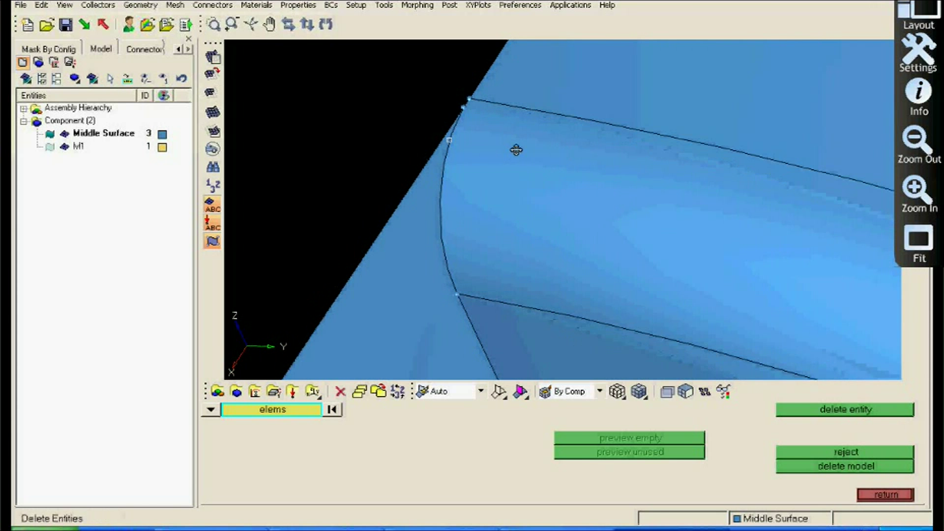
scroll(515, 150, "down", 2, "ctrl")
left_click(882, 494)
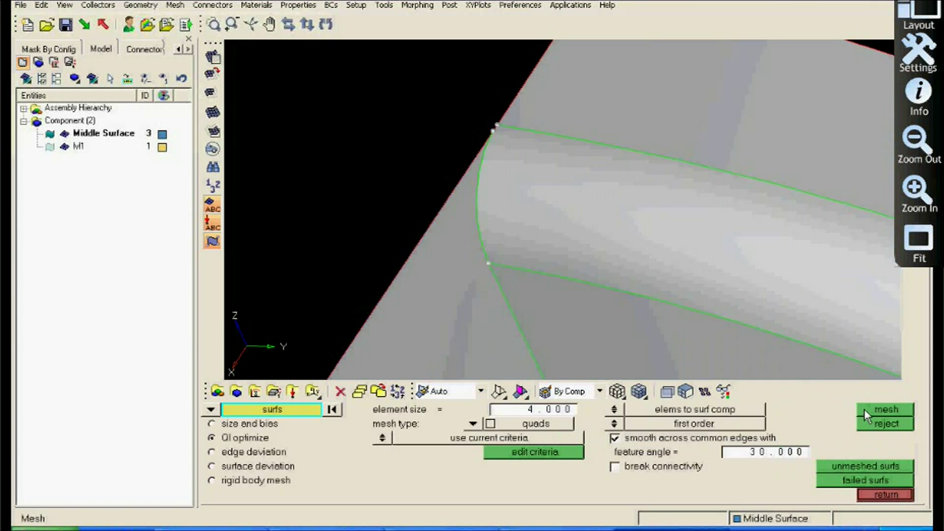
left_click(870, 484)
left_click(870, 488)
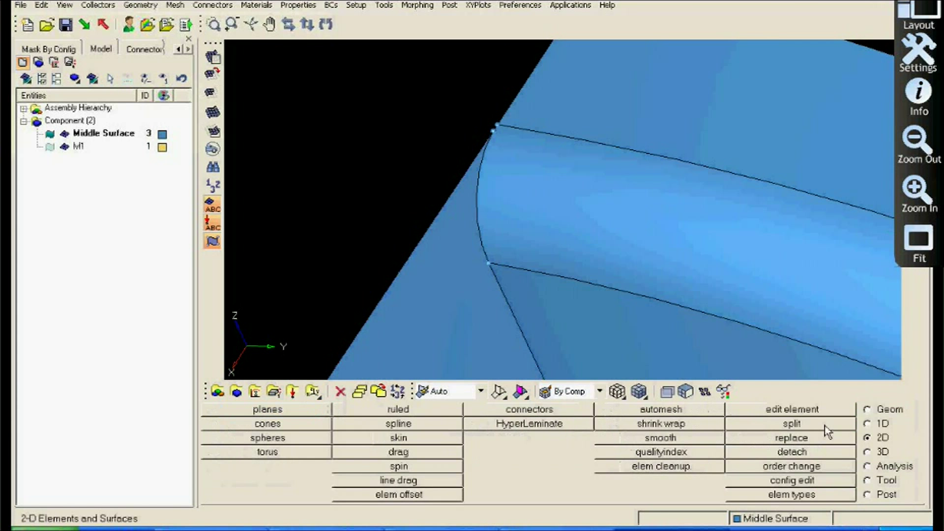
left_click(828, 412)
left_click_drag(757, 275, 719, 219, "ctrl")
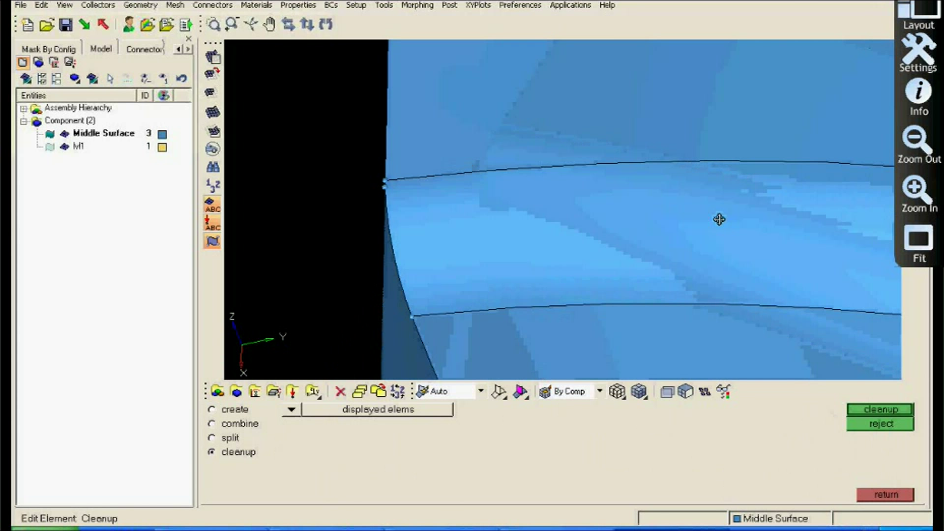
right_click_drag(512, 232, 642, 258, "ctrl")
scroll(641, 257, "up", 3, "ctrl")
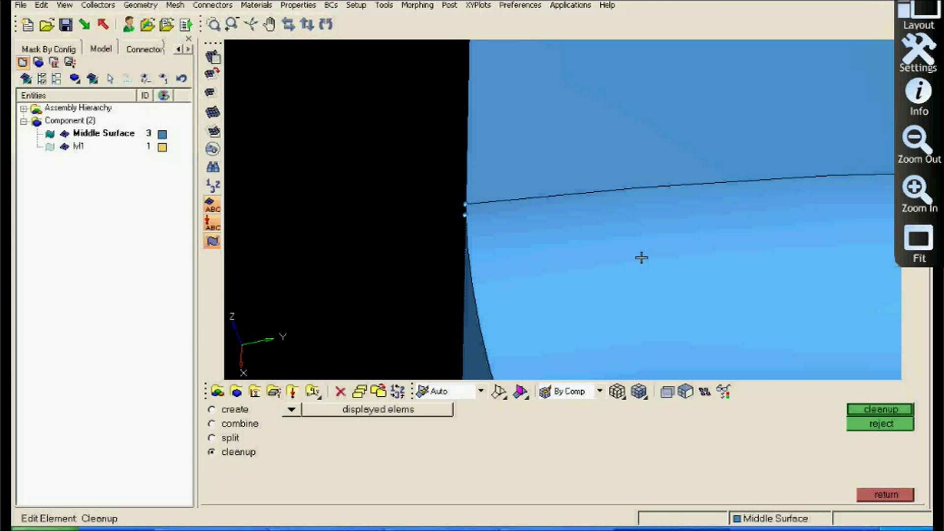
scroll(641, 257, "up", 1, "ctrl")
scroll(568, 216, "up", 1, "ctrl")
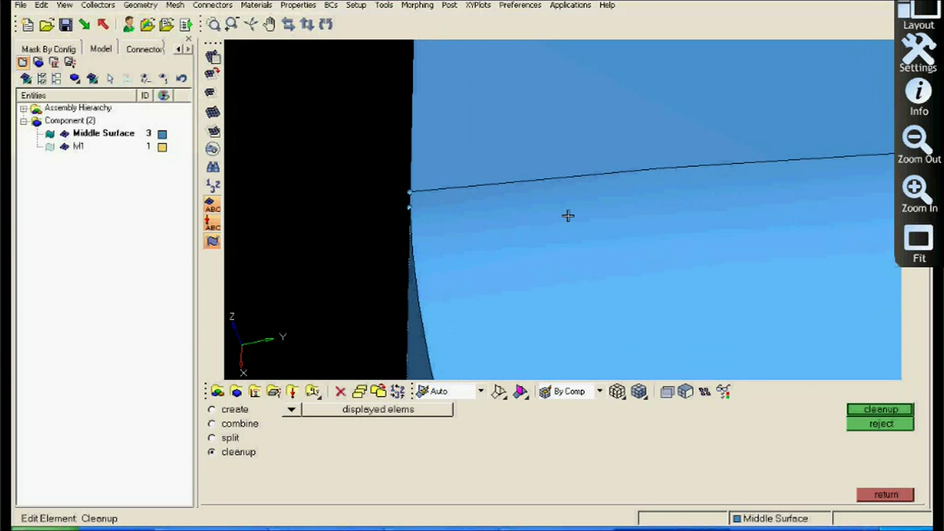
scroll(568, 216, "up", 1, "ctrl")
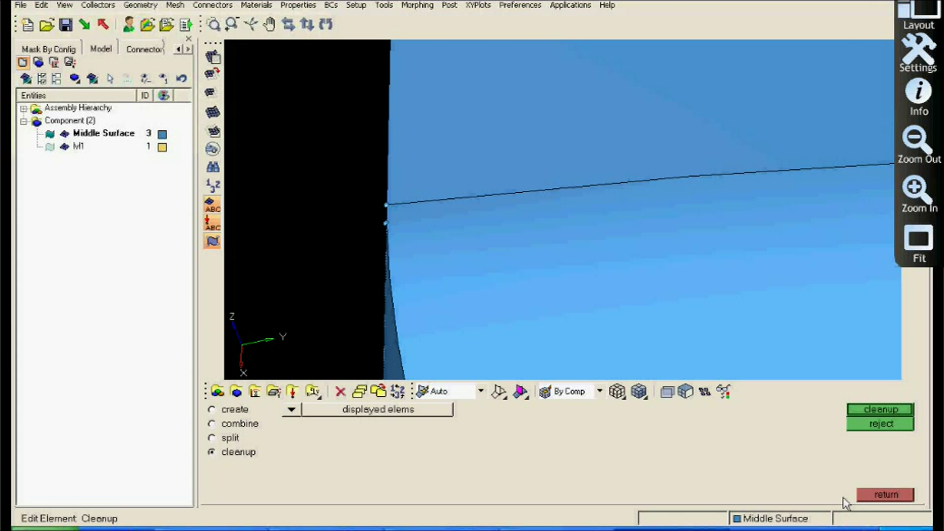
left_click(885, 495)
Split the corner fillet surface from the lower of the two close open-edge points to a distant point on the fillet's upper edge.
left_click(868, 409)
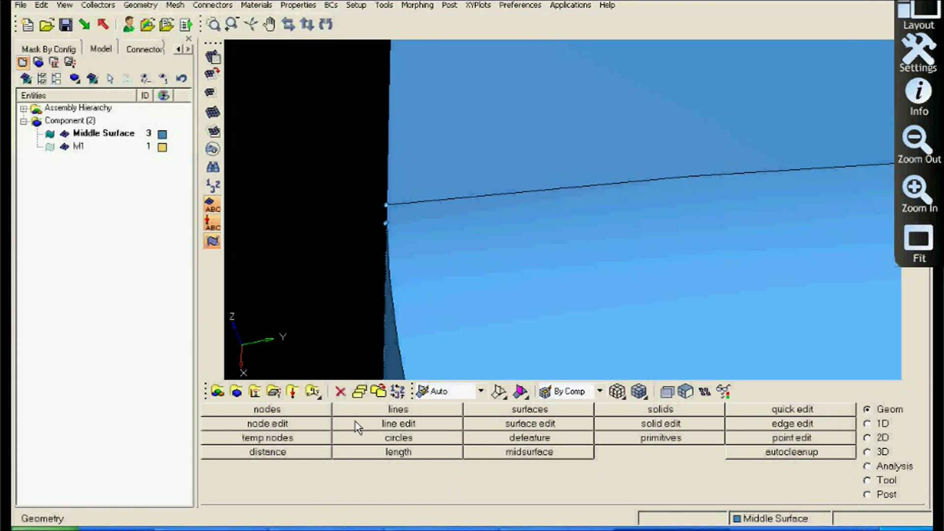
left_click(766, 412)
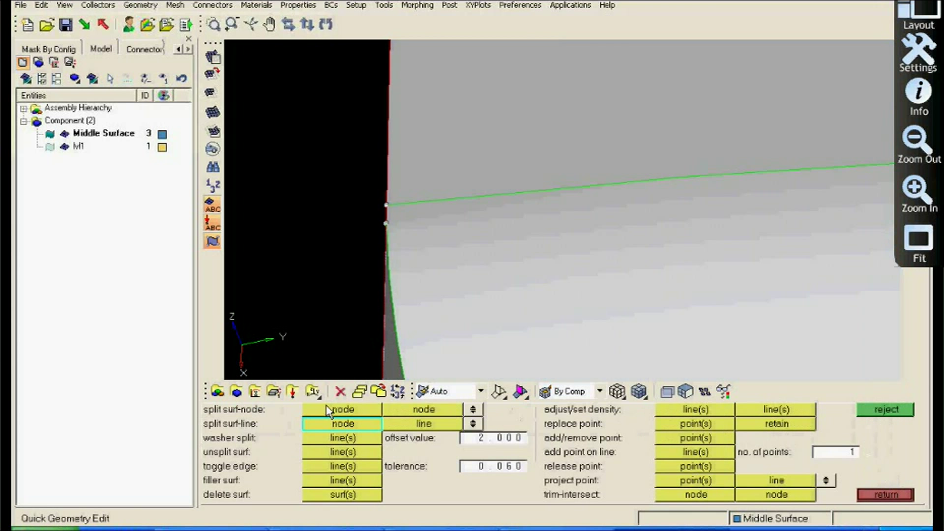
left_click(384, 222)
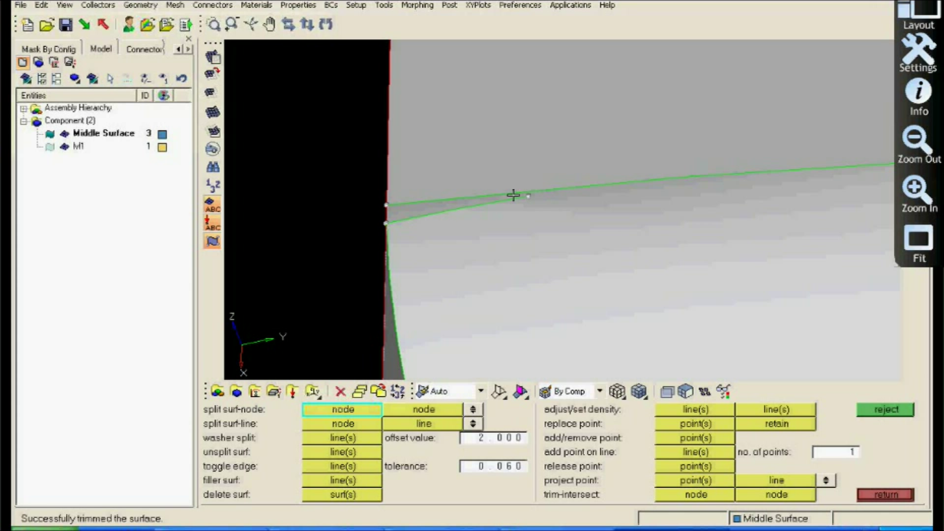
right_click(514, 198)
scroll(432, 225, "up", 3, "ctrl")
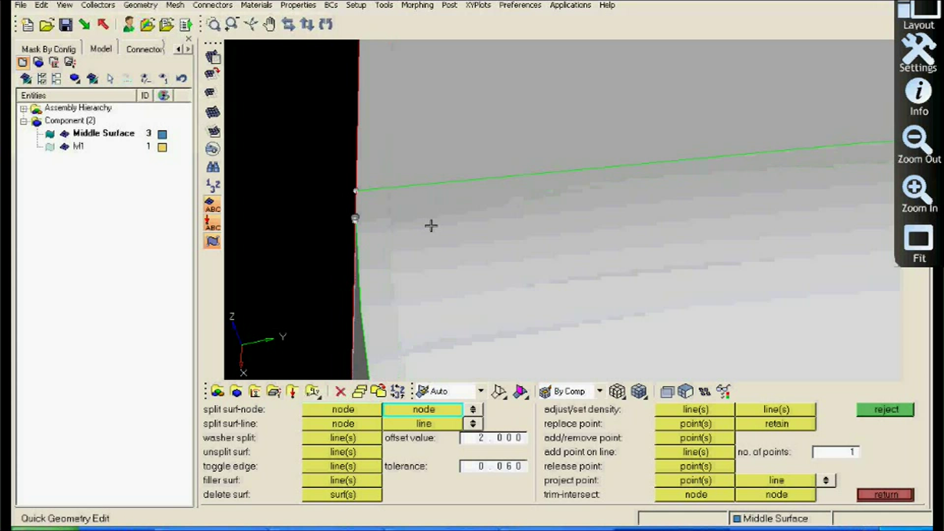
left_click(773, 159)
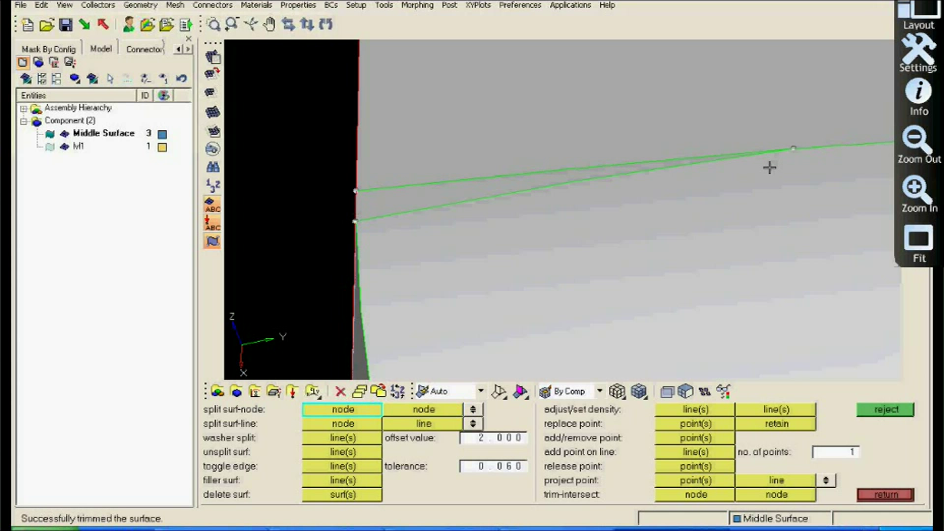
Suppress the original upper fillet edge between the open wall edge and the end of the new split.
left_click(343, 465)
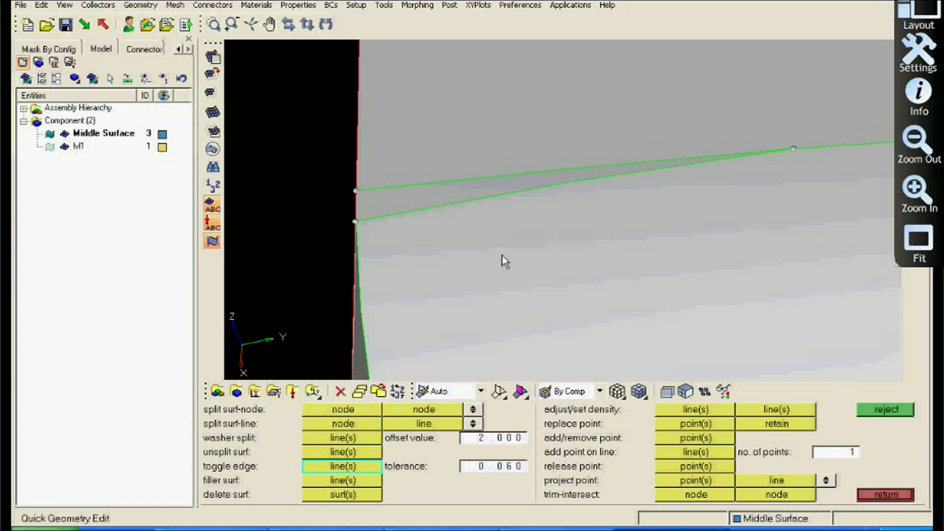
left_click(506, 187)
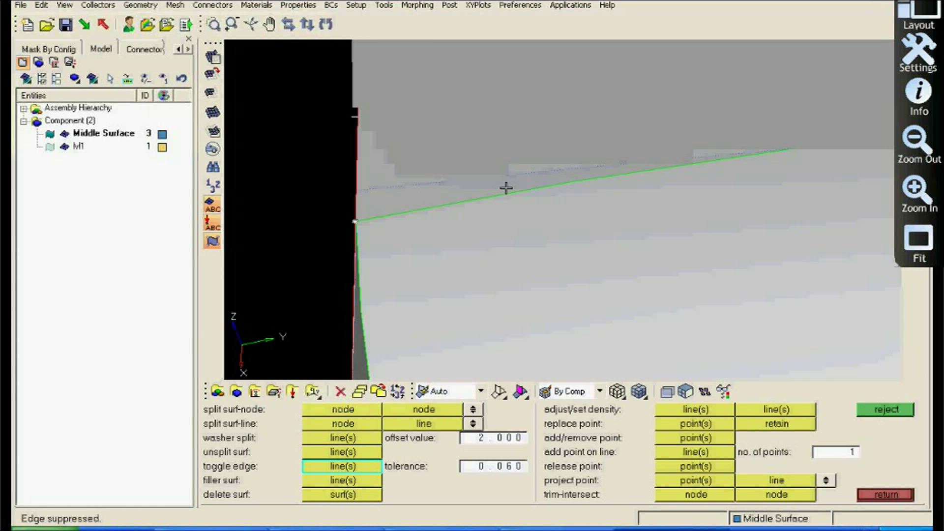
left_click_drag(506, 188, 386, 157, "ctrl")
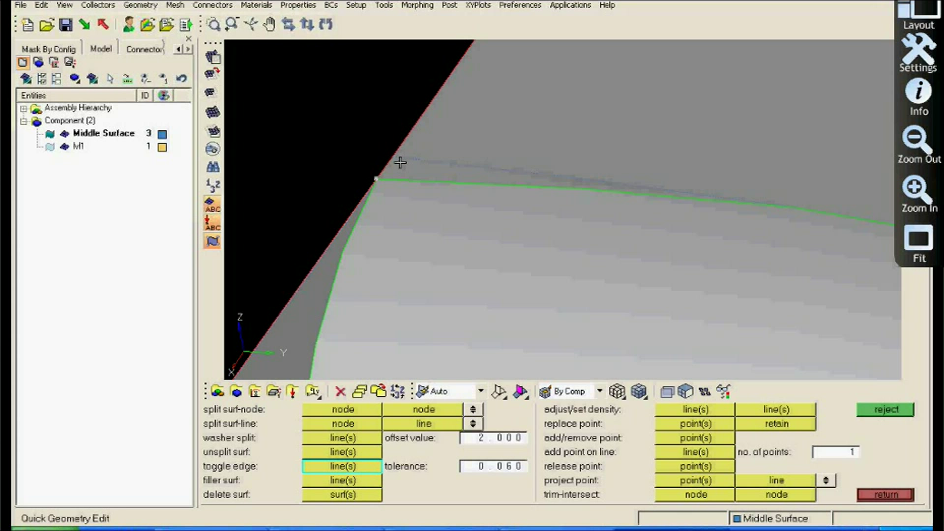
Suppress the two fillet cross edges that lie close to the yellow rib lines on either side of the small tab.
scroll(422, 168, "down", 5)
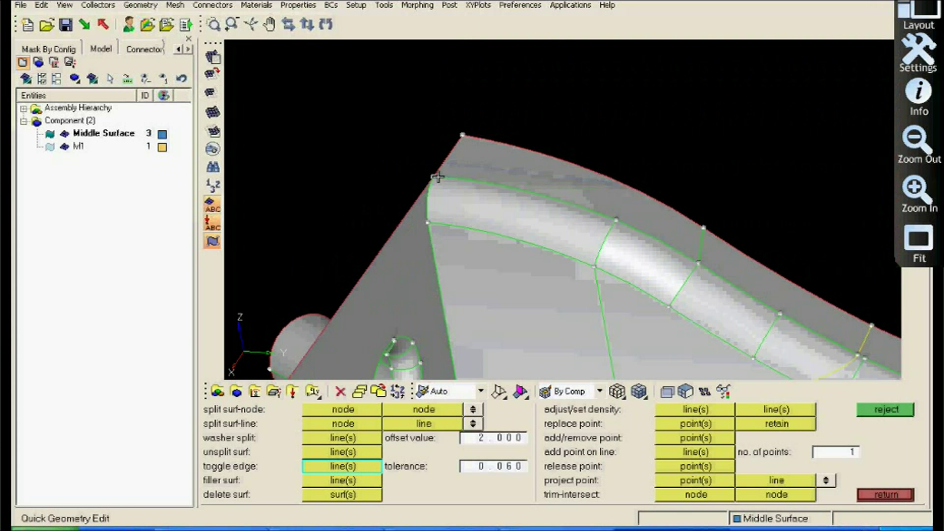
scroll(508, 203, "up", 2)
right_click_drag(508, 203, 421, 173, "ctrl")
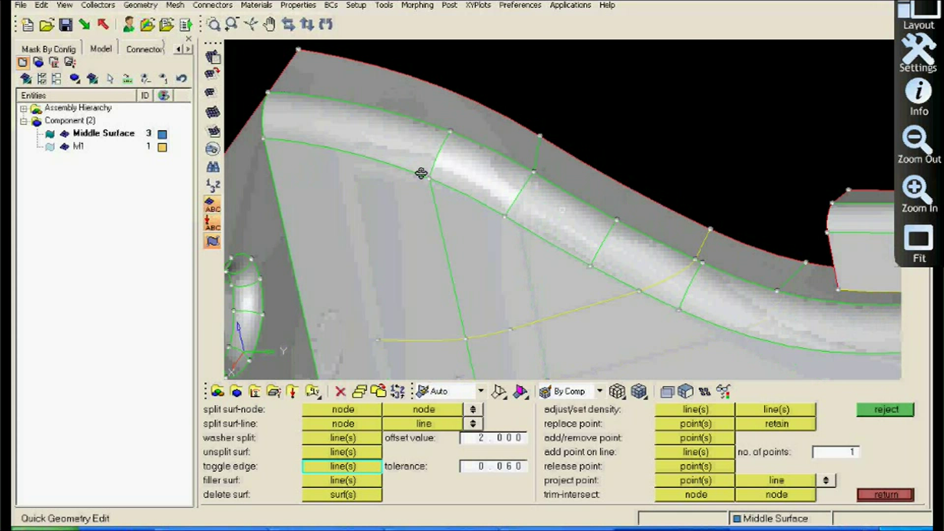
scroll(523, 200, "up", 2)
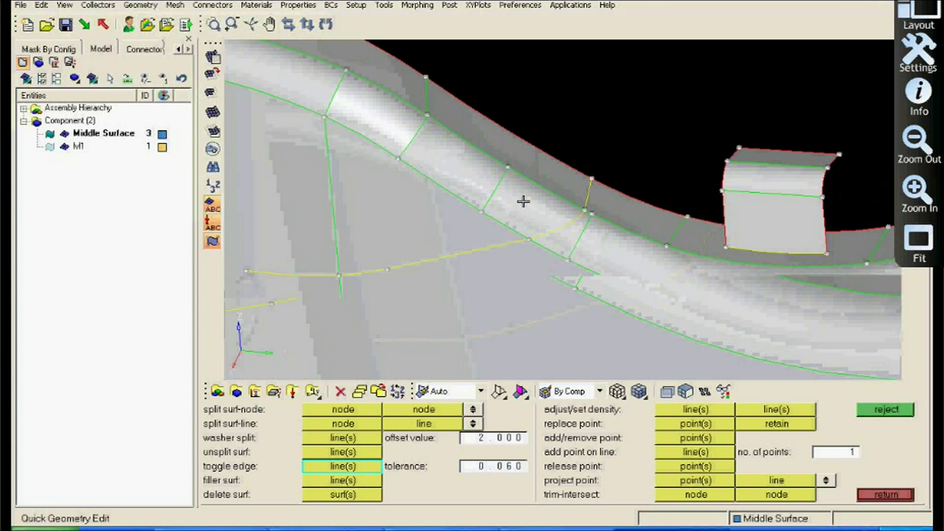
scroll(609, 255, "up", 2)
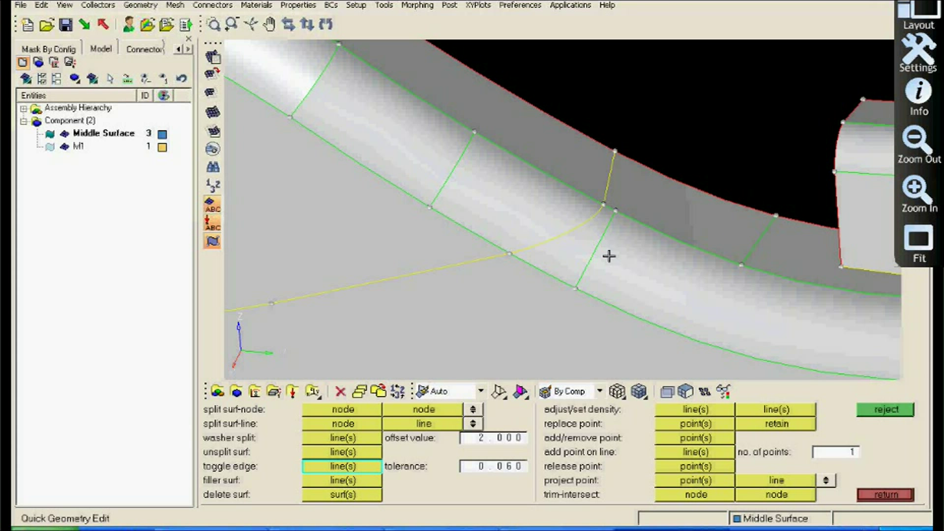
left_click(595, 250)
scroll(651, 270, "down", 4)
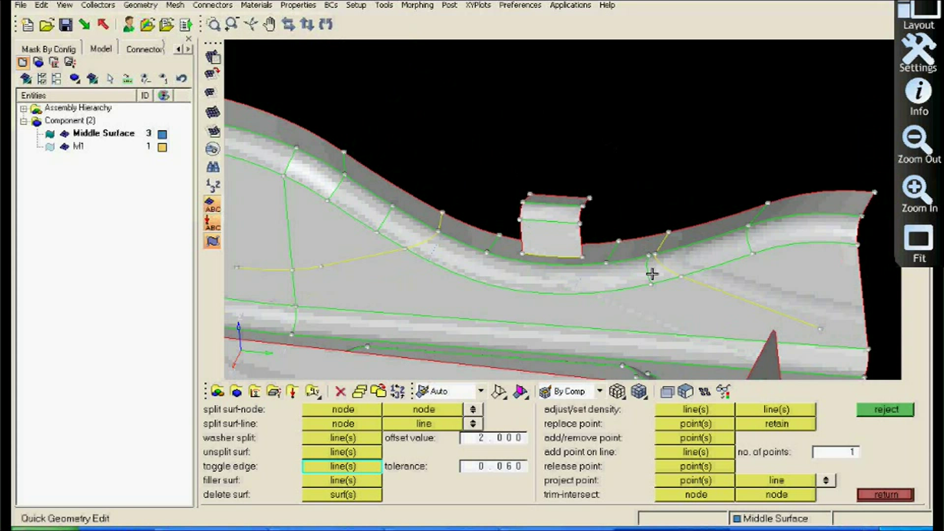
scroll(431, 309, "up", 1)
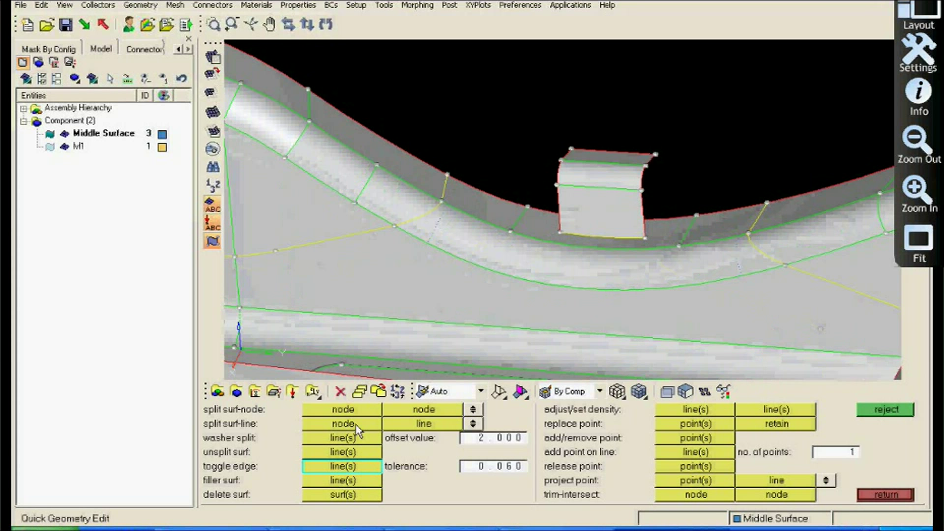
Split the curved fillet across its width at the two upper-edge points on either side of the small tab.
left_click(424, 424)
left_click(506, 229)
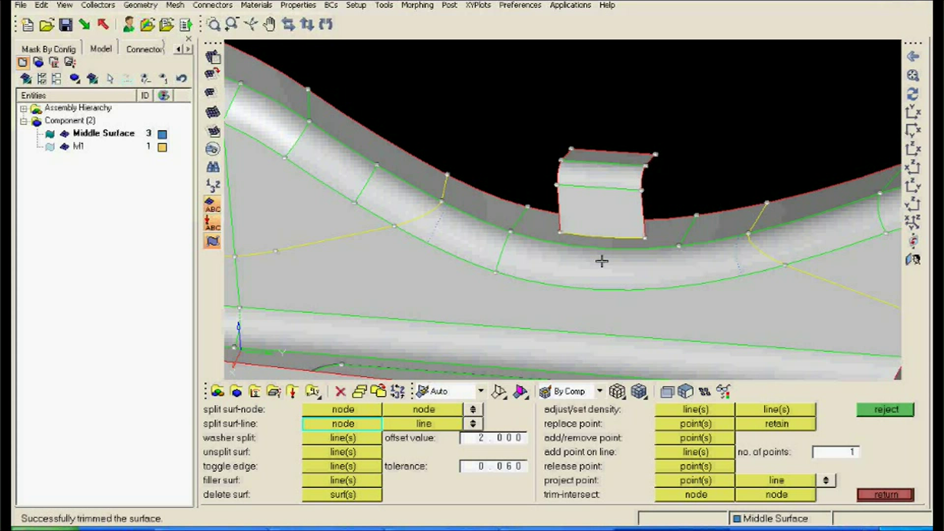
left_click(679, 246)
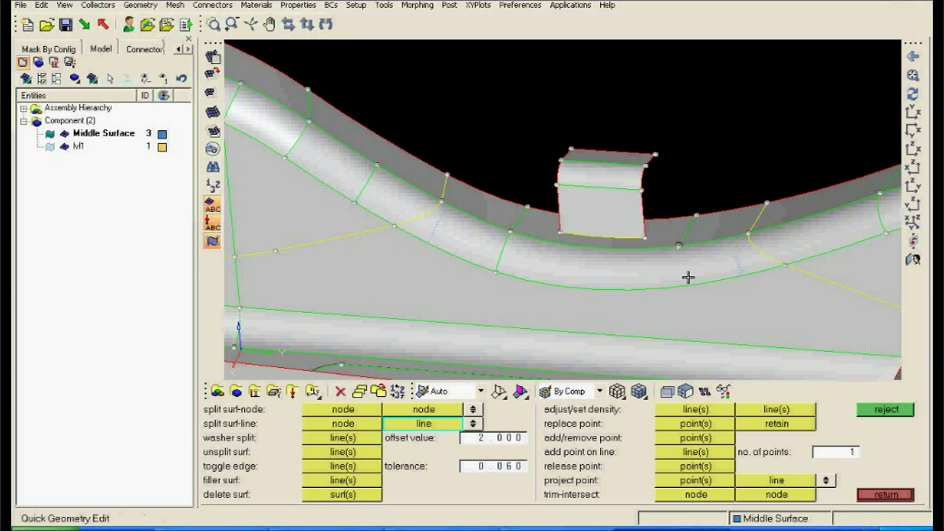
left_click(688, 278)
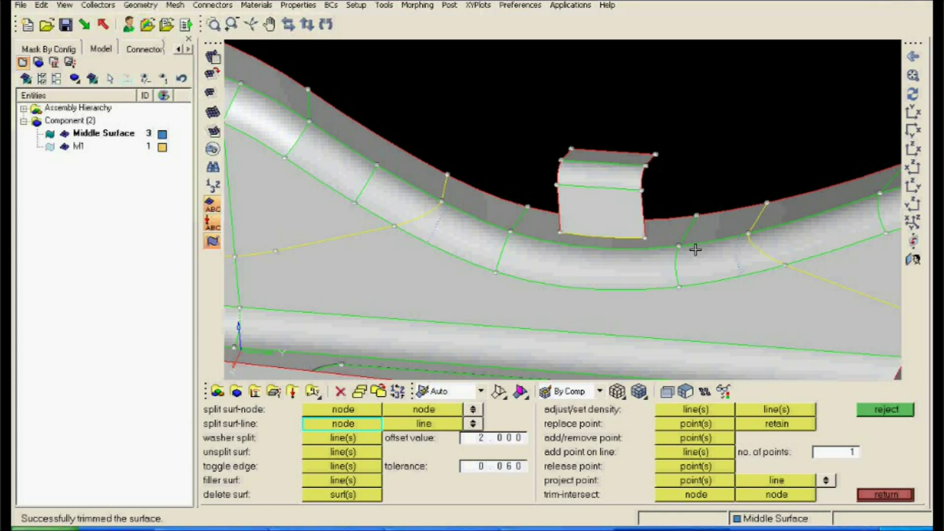
Leave the quick geometry edit, start Automesh, and select the fillet surfaces running past the ribs and slots along the wall base.
scroll(656, 268, "down", 5)
left_click_drag(656, 268, 647, 330, "ctrl")
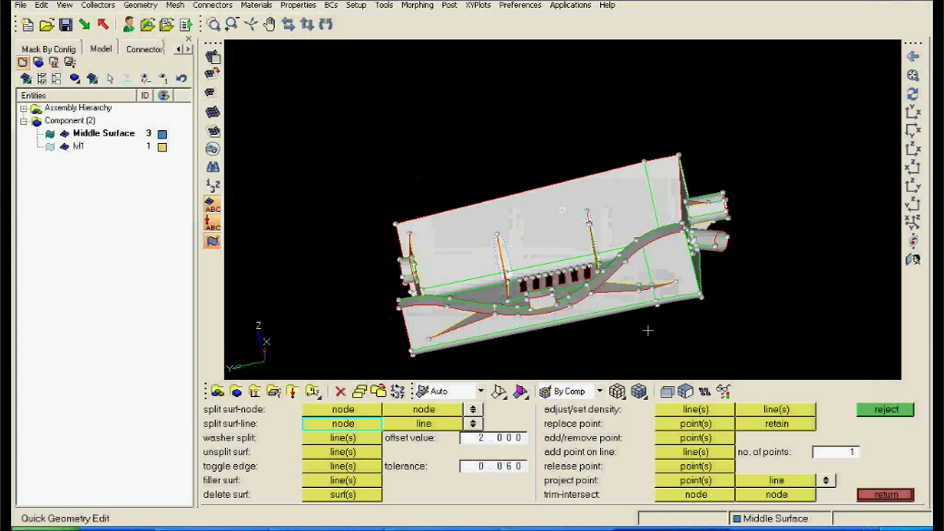
left_click(886, 494)
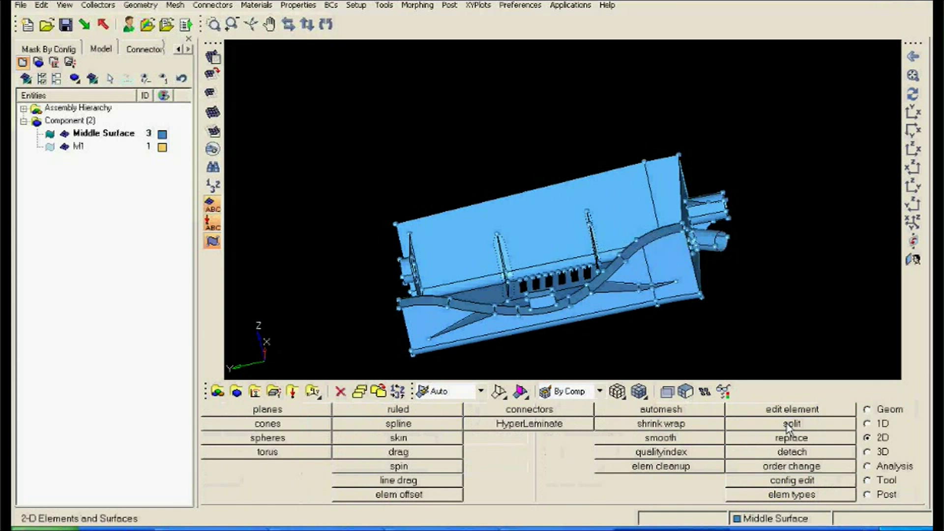
left_click(708, 414)
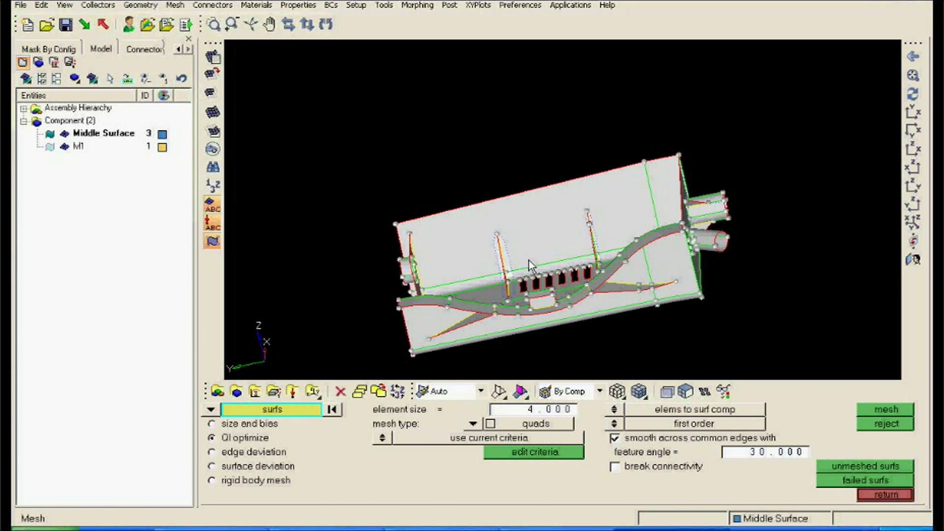
left_click_drag(529, 261, 392, 246, "ctrl")
scroll(555, 202, "up", 3)
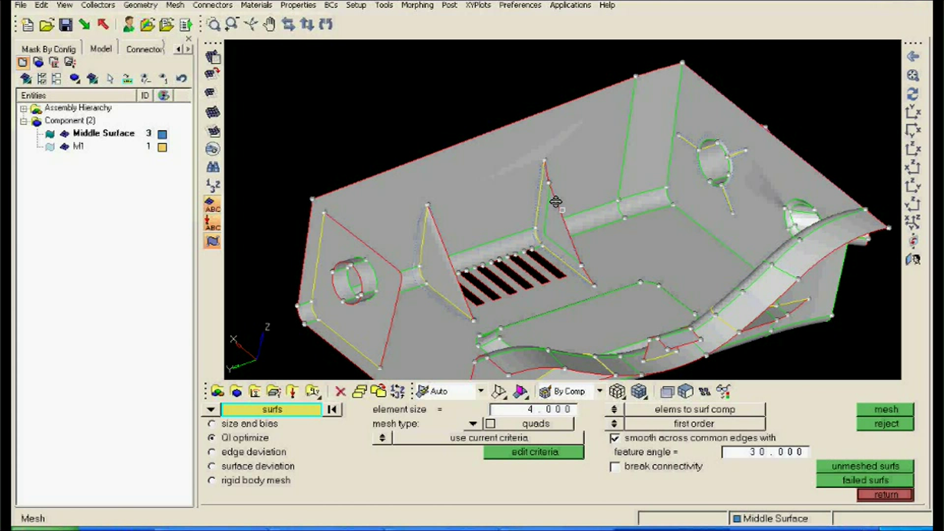
left_click_drag(556, 202, 527, 220, "ctrl")
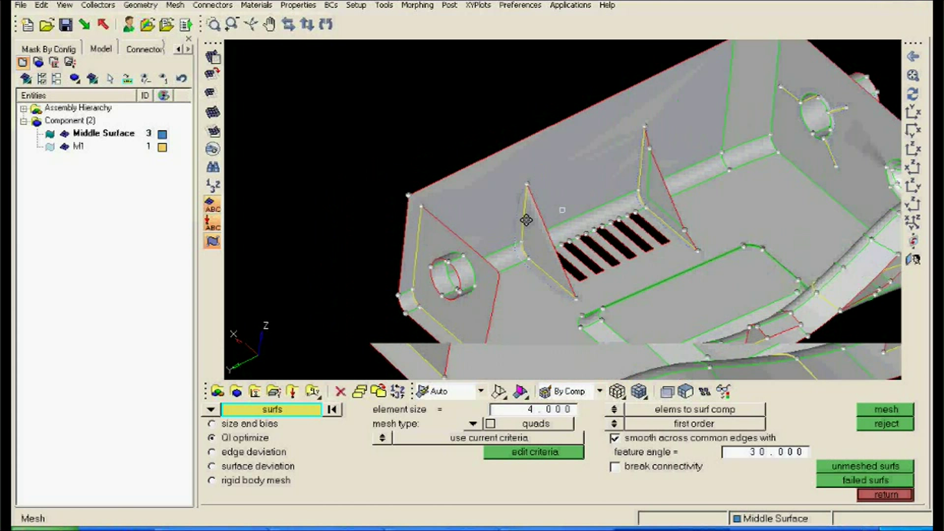
scroll(526, 220, "up", 2)
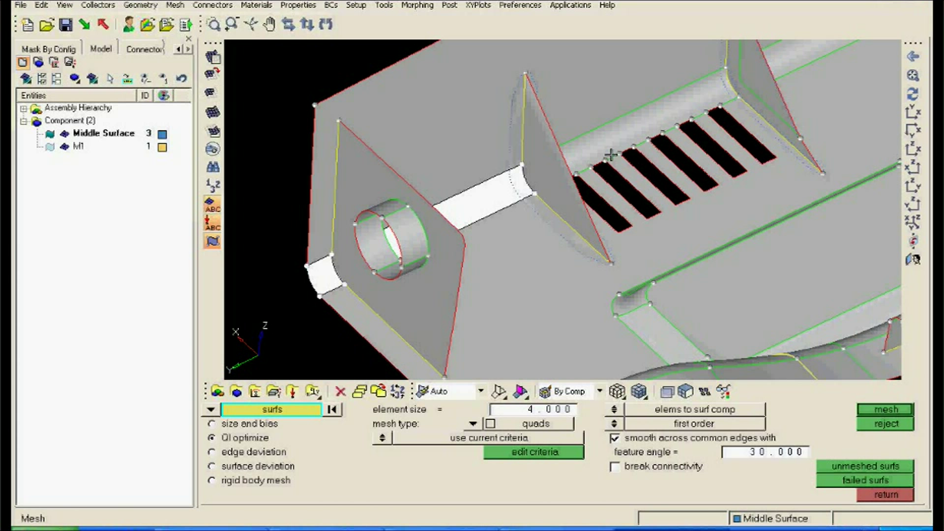
left_click_drag(611, 155, 599, 192, "ctrl")
left_click(718, 96)
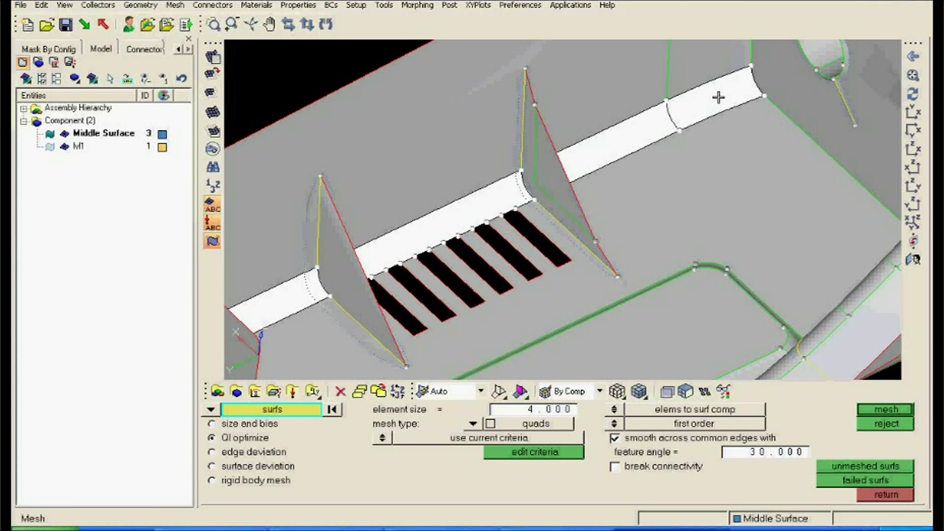
Add the long fillet on the opposite side of the base and the curved flange surfaces through the small tab to the mesh selection.
scroll(785, 224, "down", 3)
left_click_drag(785, 224, 690, 233, "ctrl")
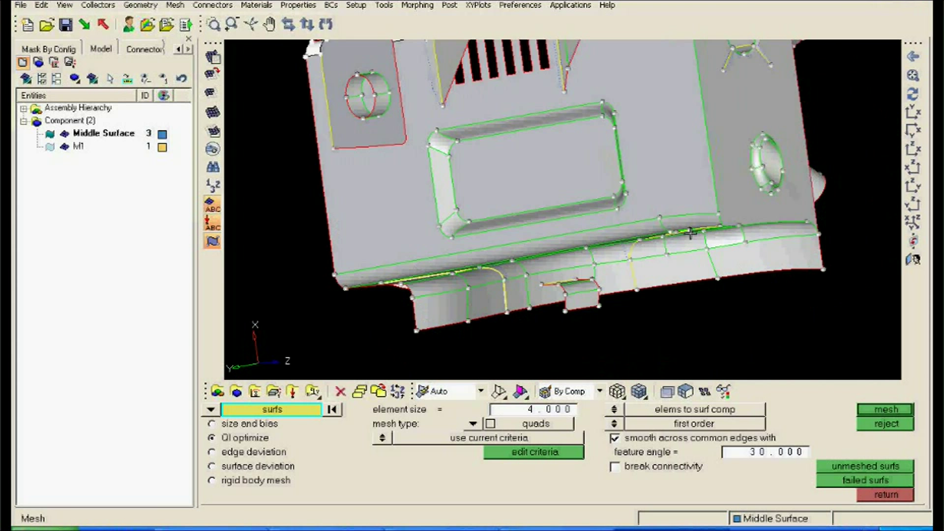
scroll(693, 232, "up", 2)
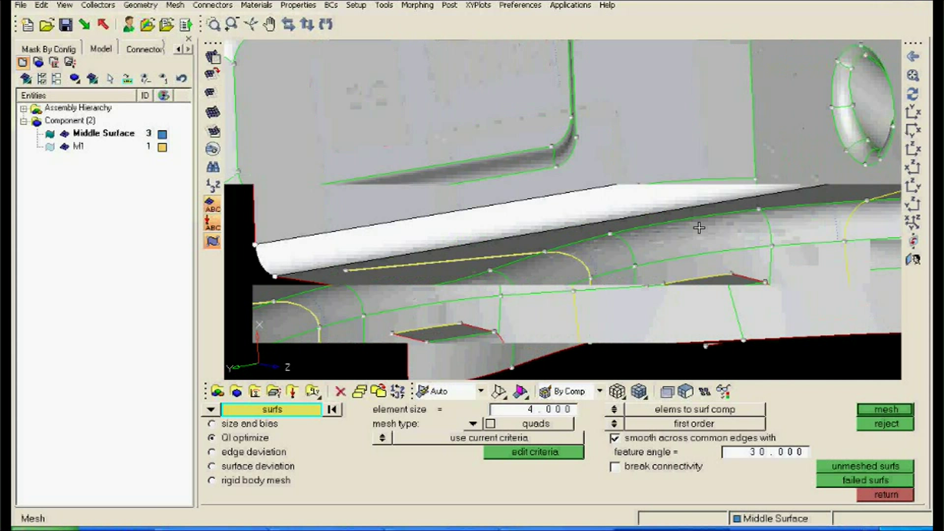
scroll(699, 228, "up", 1)
right_click_drag(699, 228, 806, 215, "ctrl")
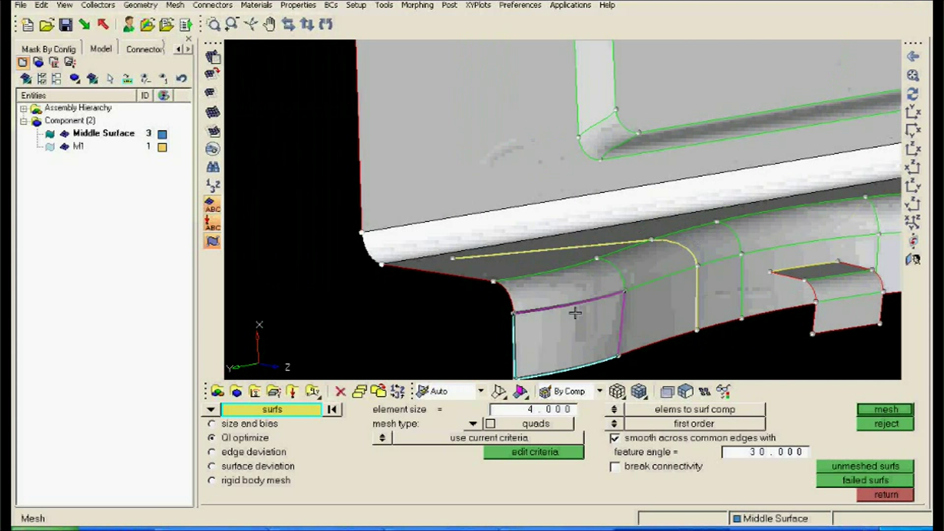
left_click(576, 312)
left_click(721, 250)
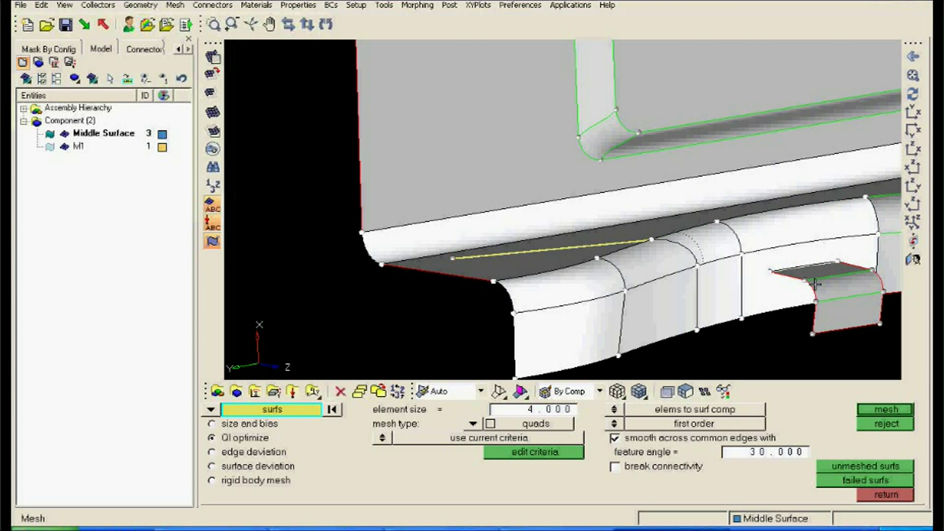
left_click(820, 288)
Add the remaining curved flange and fillet surfaces beyond the small tab, through to the flange's far end, to the mesh selection.
right_click_drag(822, 289, 635, 280, "ctrl")
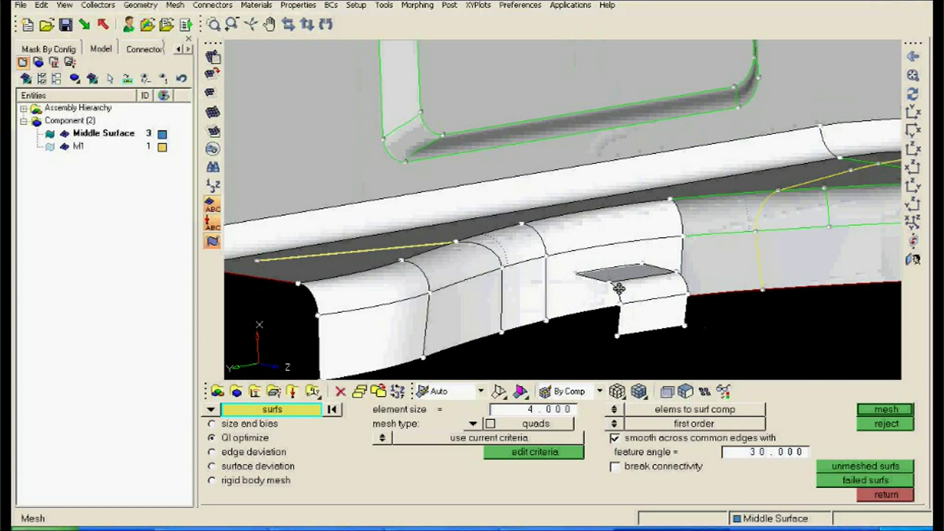
right_click_drag(787, 211, 702, 204, "ctrl")
left_click(701, 204)
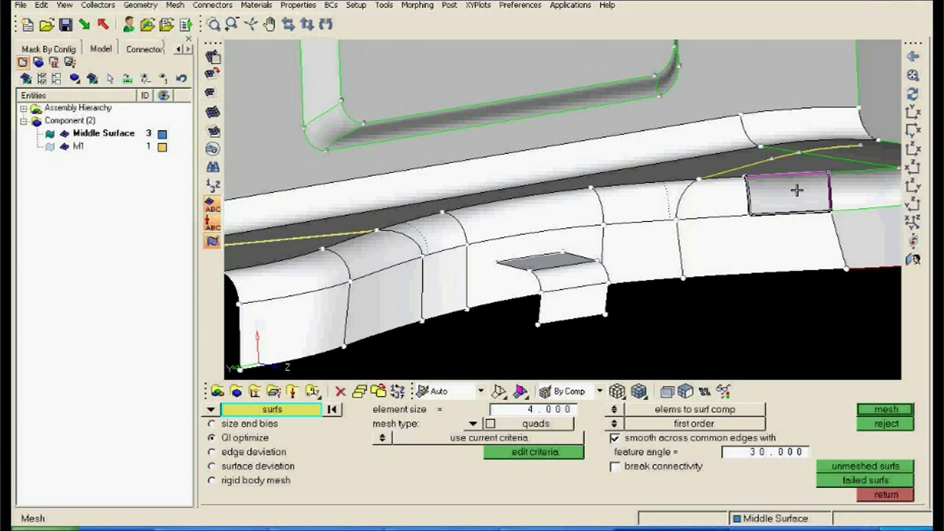
left_click(797, 190)
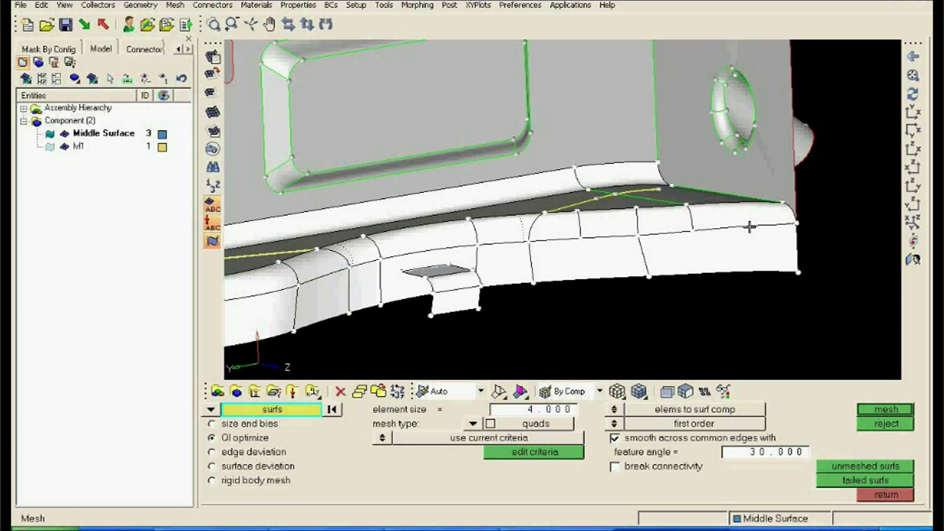
Add the fillet and corner surfaces around the rectangular recess in the base to the mesh selection.
left_click_drag(750, 227, 720, 281, "ctrl")
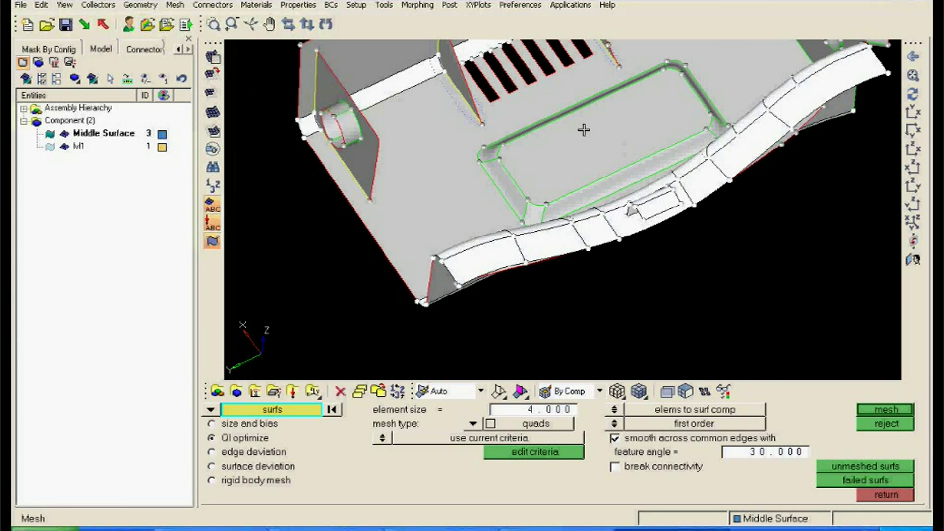
scroll(583, 128, "up", 2)
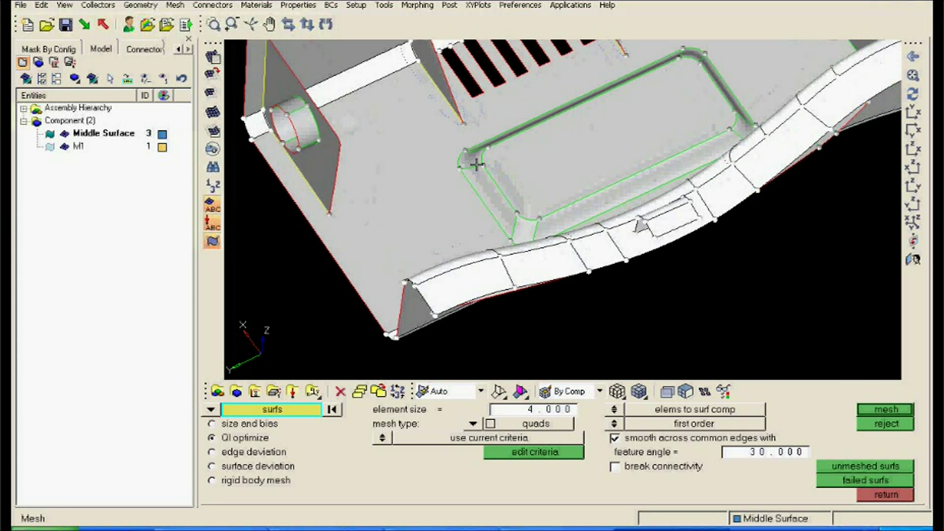
left_click(476, 164)
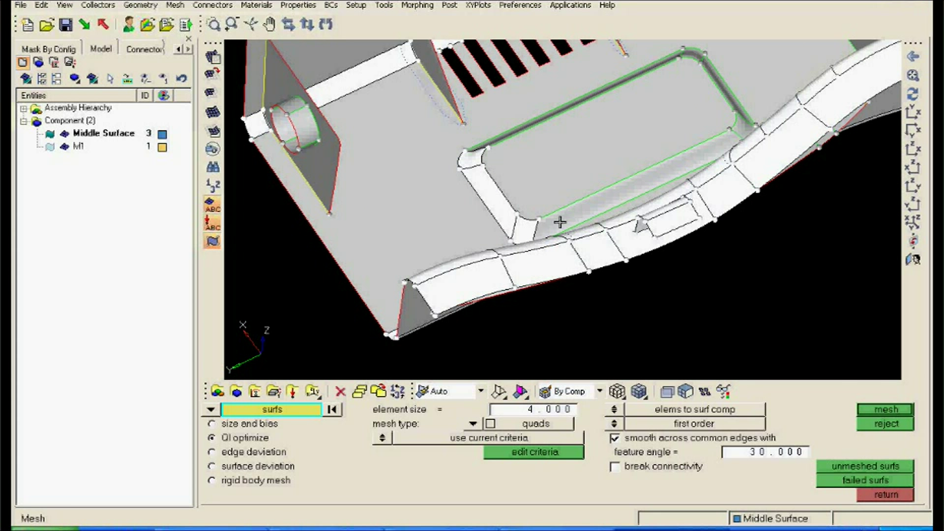
left_click(560, 223)
mouse_move(559, 222)
left_mouse_down("ctrl")
mouse_move(712, 85)
mouse_move(673, 143)
mouse_move(711, 218)
mouse_move(562, 210)
left_mouse_up("ctrl")
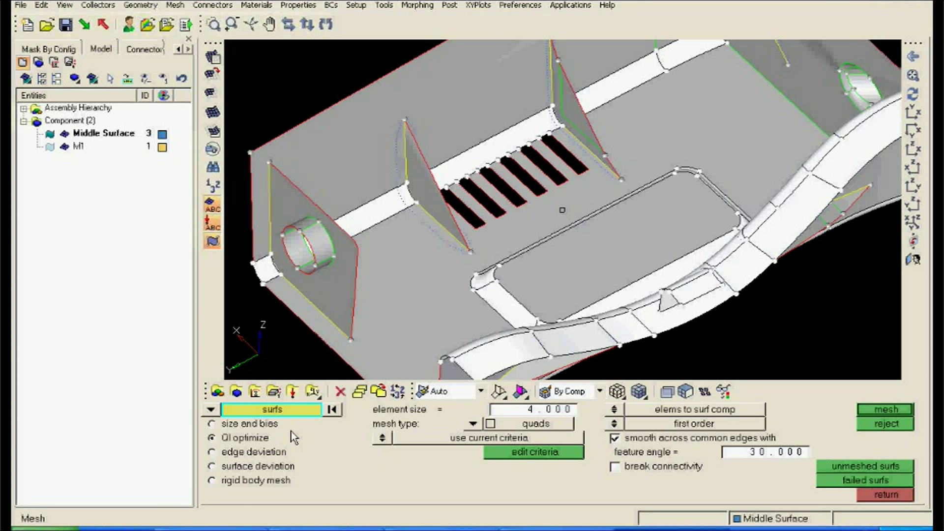
Mesh the selected surfaces interactively with the size and bias method, using quads and an element size of 4.
left_click(243, 423)
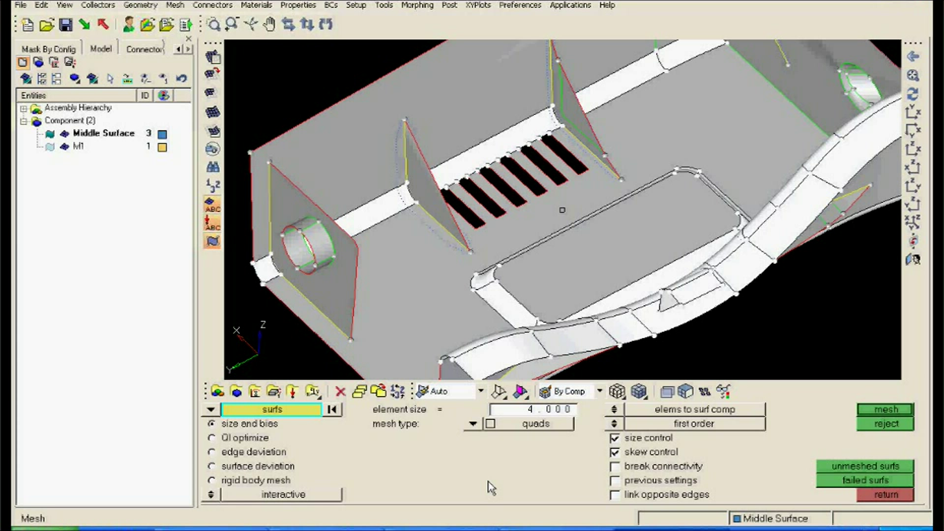
left_click(861, 408)
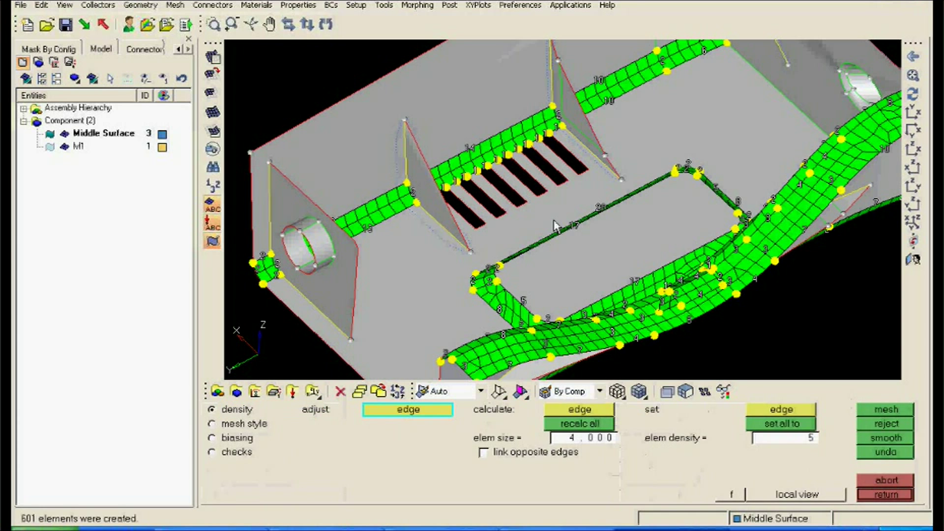
At the flange's free end, set the lower fillet edge density to 8 and the outer flange edge density to 12, and remesh.
left_click_drag(554, 223, 471, 204, "ctrl")
scroll(471, 203, "up", 2, "ctrl")
right_click_drag(480, 226, 664, 255, "ctrl")
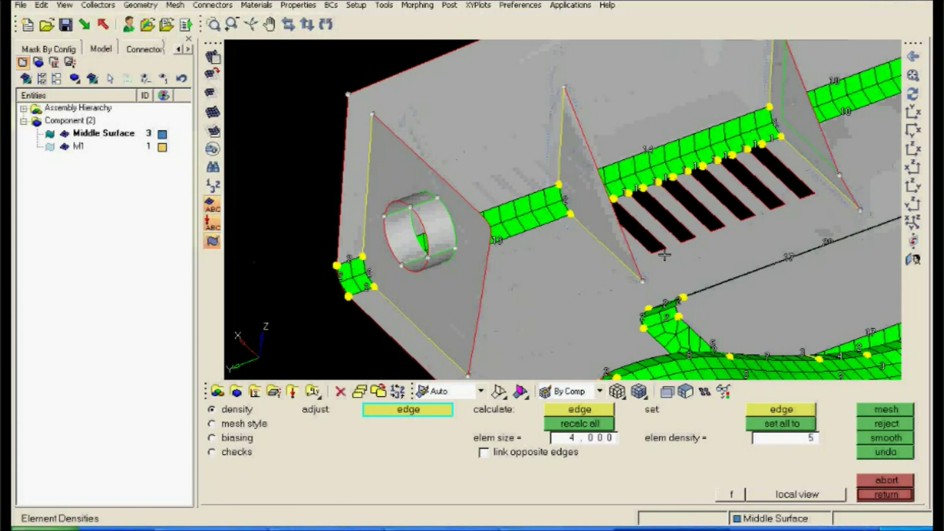
left_click_drag(664, 254, 556, 226, "ctrl")
right_click_drag(746, 215, 487, 252, "ctrl")
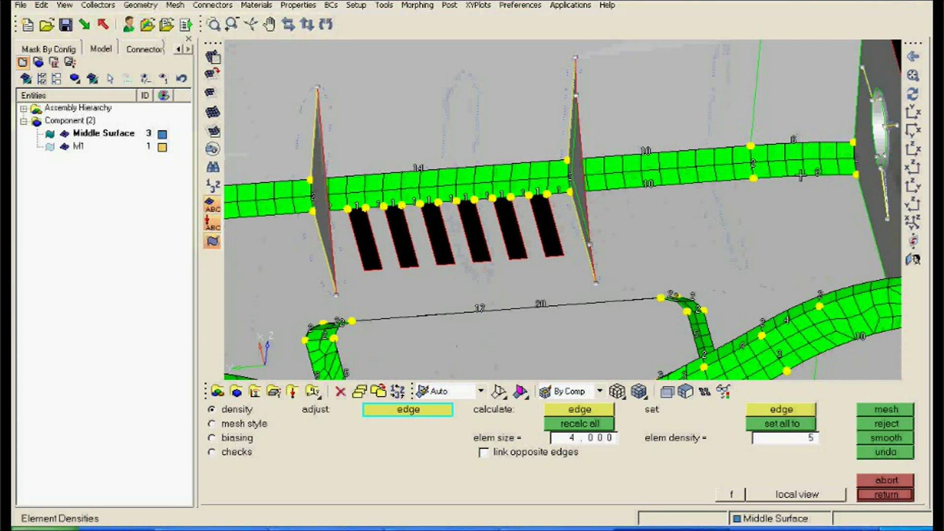
right_click_drag(801, 175, 728, 223, "ctrl")
left_click_drag(728, 224, 622, 281, "ctrl")
scroll(474, 241, "up", 3, "ctrl")
left_click(533, 249)
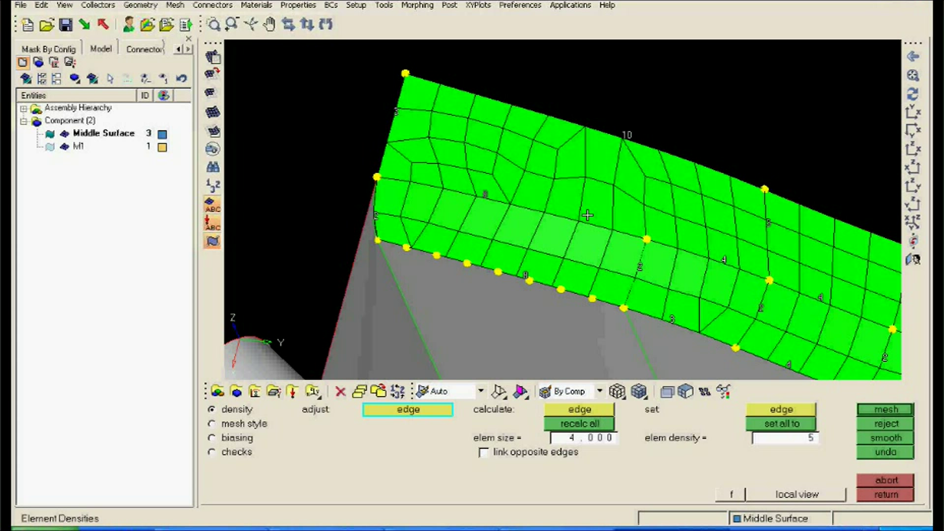
double_click(651, 151)
left_click(889, 405)
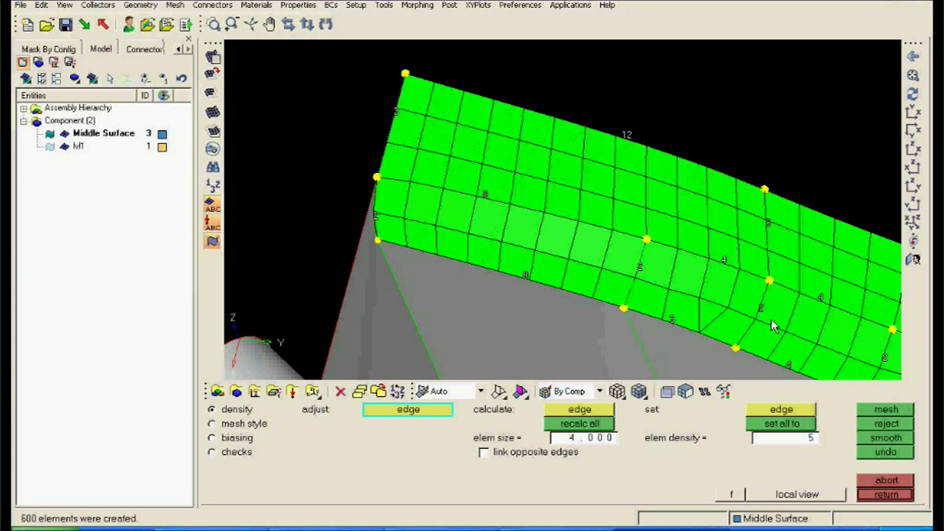
Set the density of the neighbouring short lower fillet edge to 4 and remesh.
right_click_drag(771, 319, 610, 272, "ctrl")
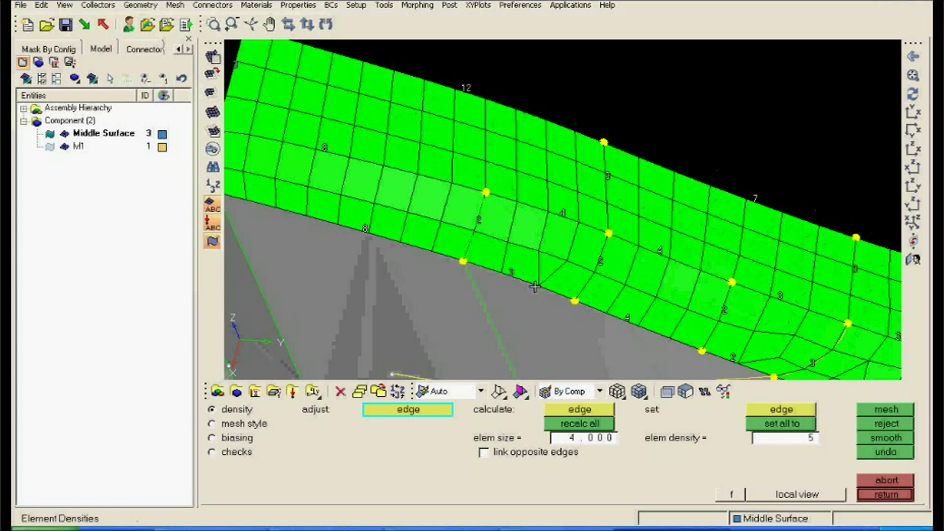
left_click(501, 274)
left_click(862, 408)
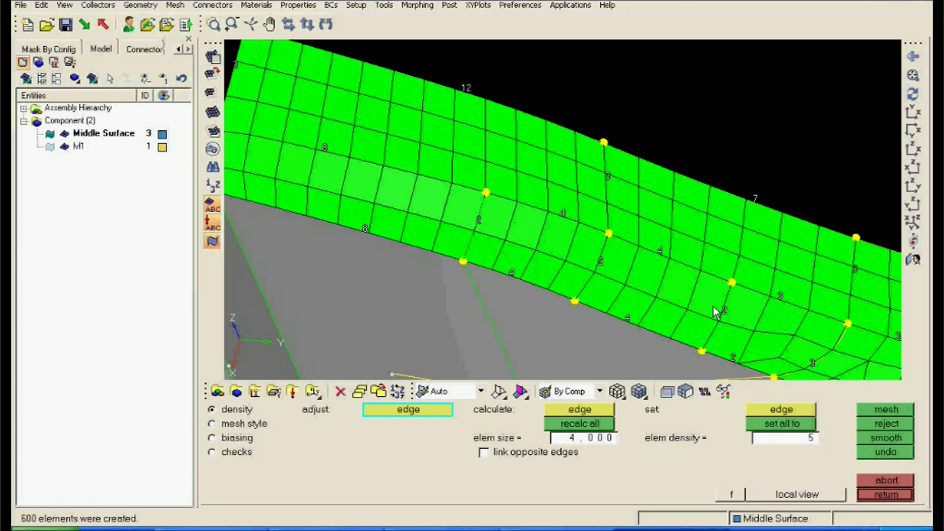
scroll(713, 306, "down", 3, "ctrl")
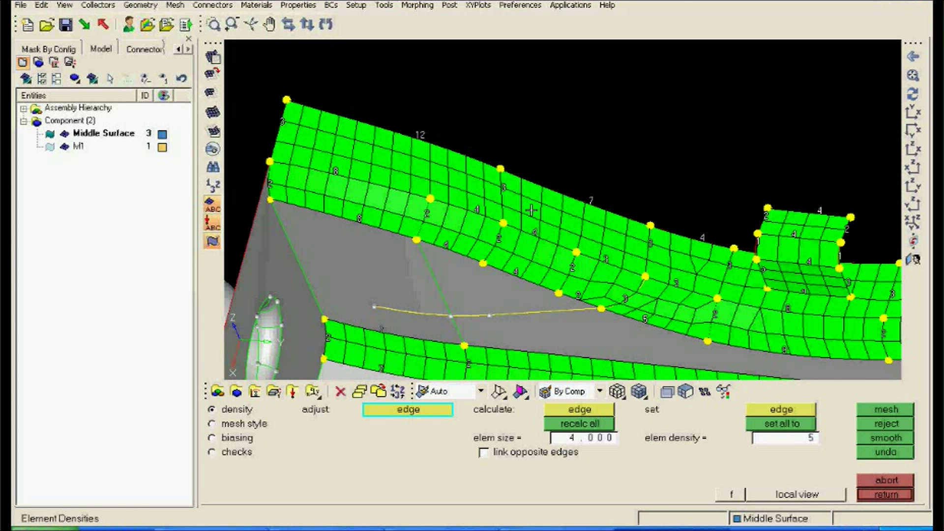
right_click_drag(531, 211, 475, 195, "ctrl")
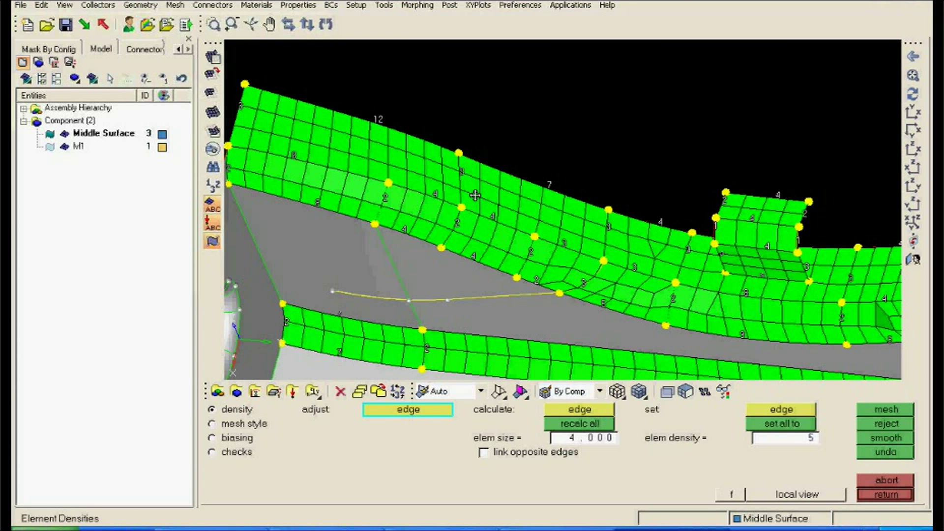
Set the short curved edge left of the tab to 2 elements and the adjoining lower flange edge to 3, remeshing the flange.
right_click_drag(475, 195, 293, 179, "ctrl")
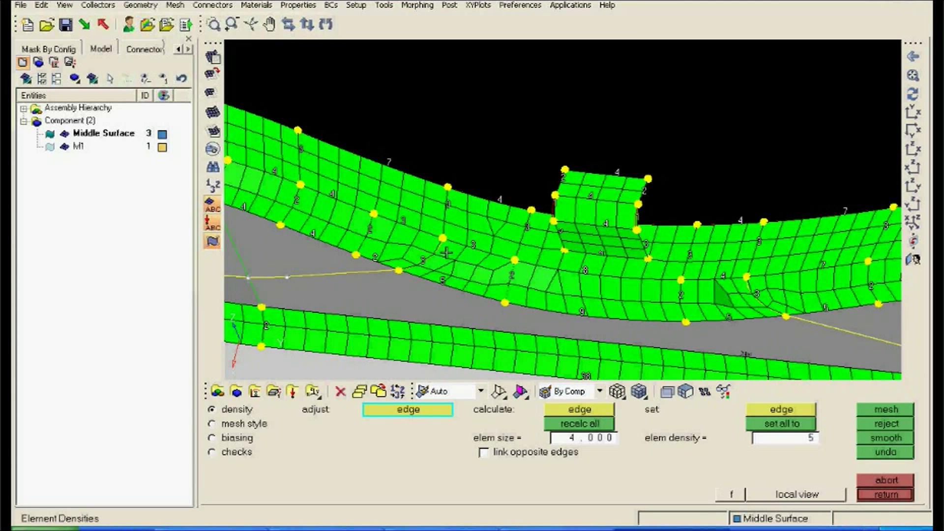
scroll(446, 253, "up", 3)
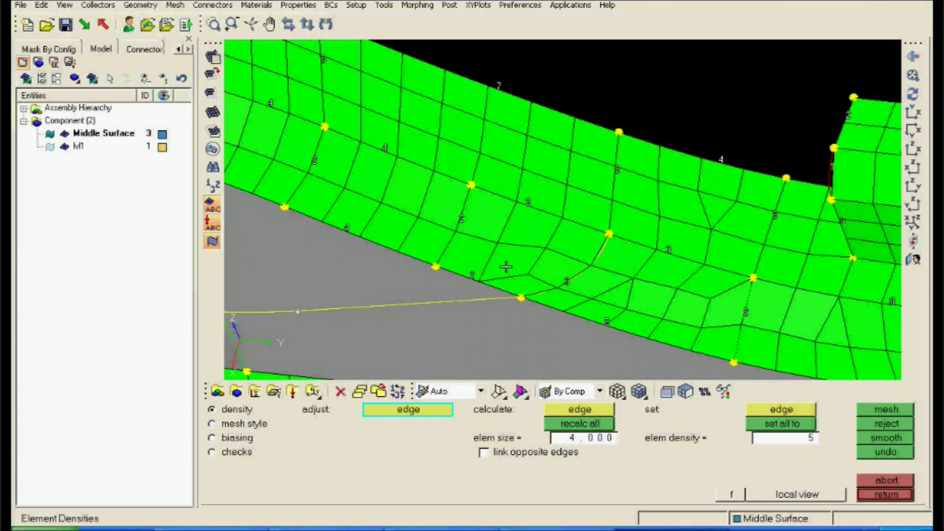
left_click(570, 279)
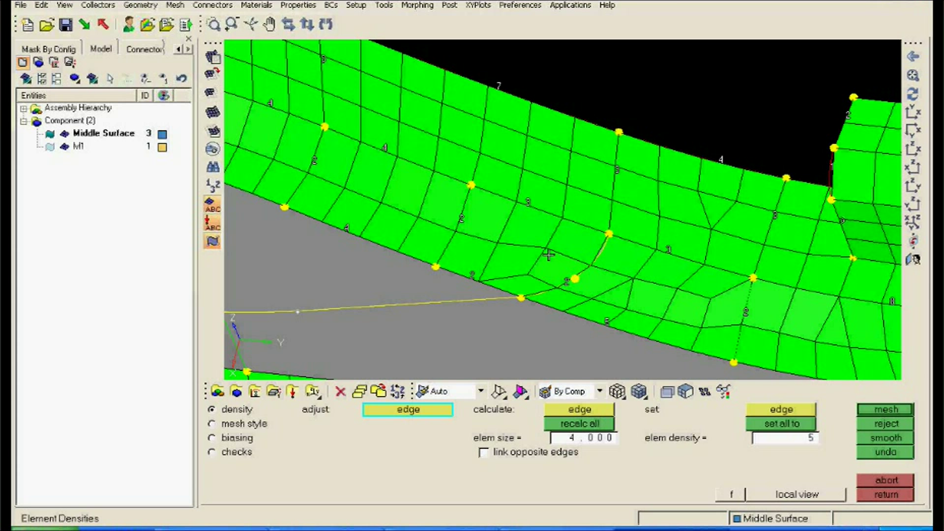
left_click(471, 276)
left_click(886, 409)
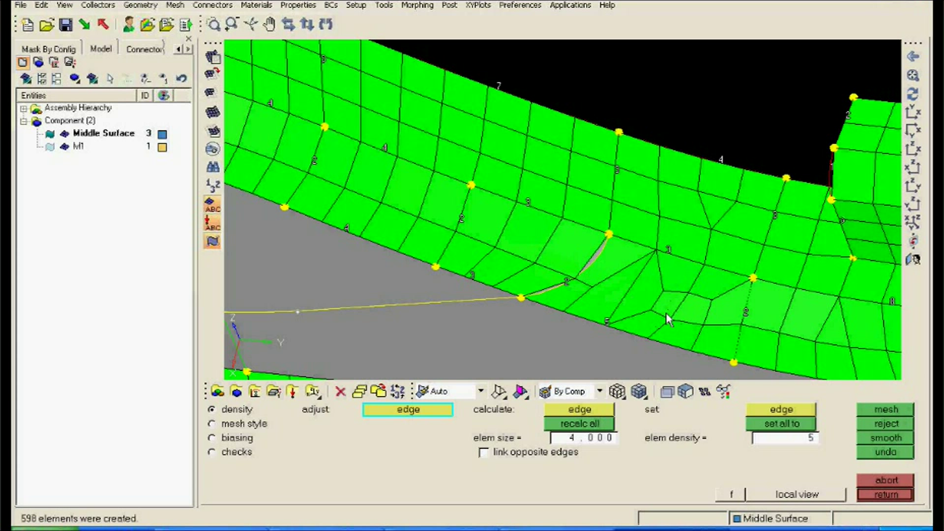
Set the upper and lower edges of the flange surface right of the curved edge to 4 elements each and remesh.
right_click_drag(668, 320, 547, 274, "ctrl")
left_click(551, 215)
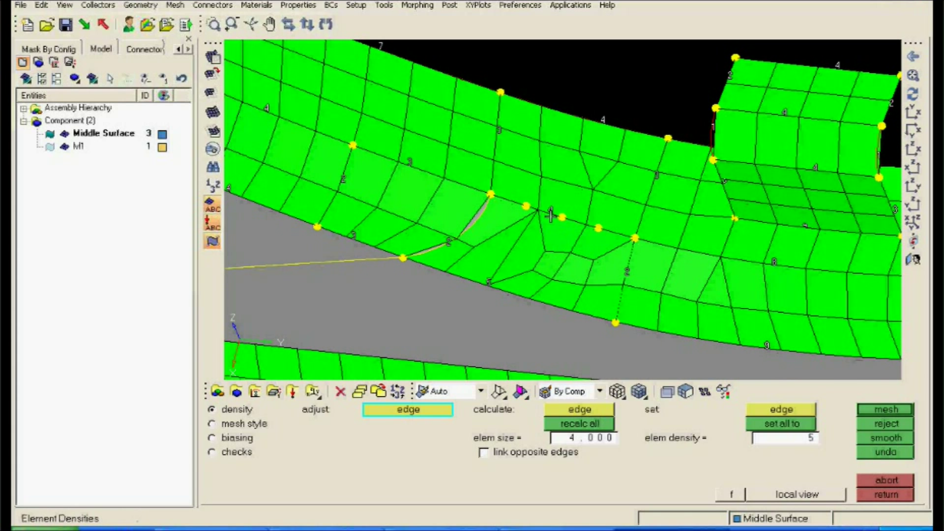
left_click(492, 284)
right_click(498, 288)
right_click(498, 288)
left_click(880, 411)
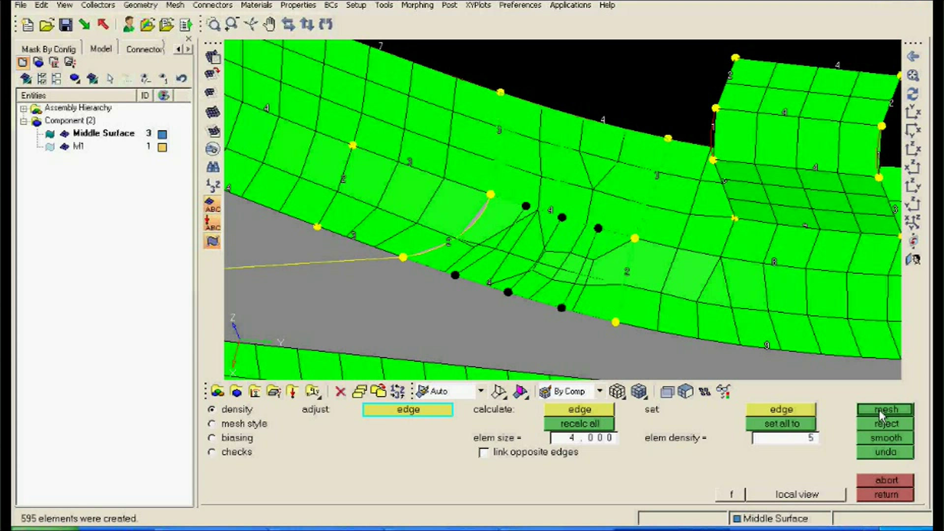
Set both side edges of the tab's middle strip to 2 elements and remesh.
scroll(657, 260, "down", 2, "ctrl")
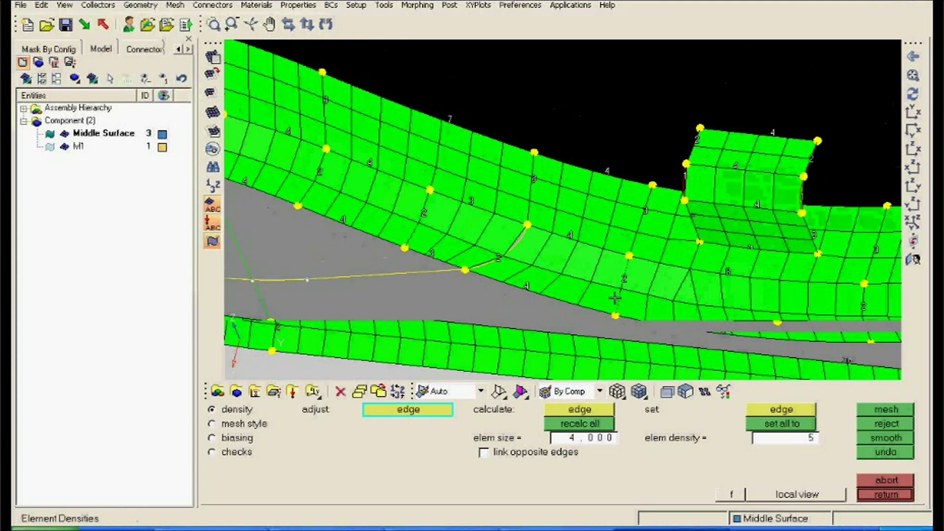
right_click_drag(595, 233, 525, 236, "ctrl")
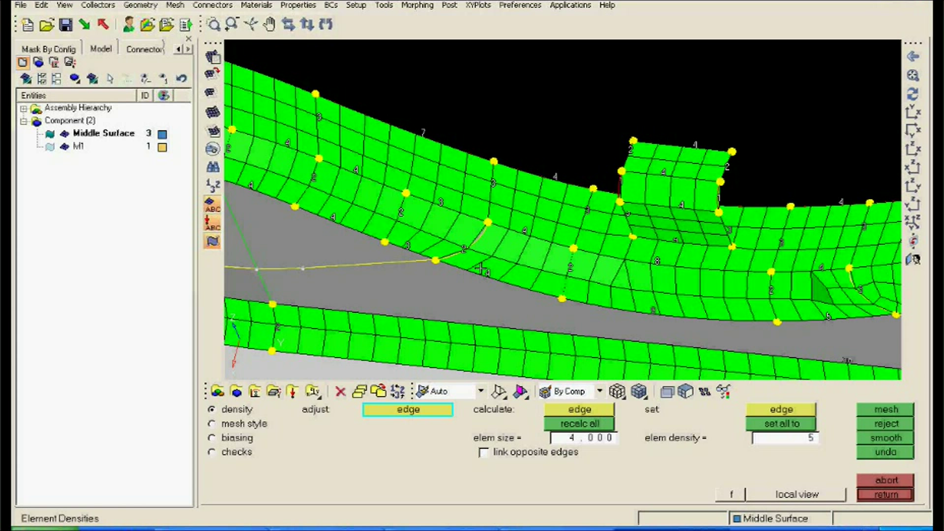
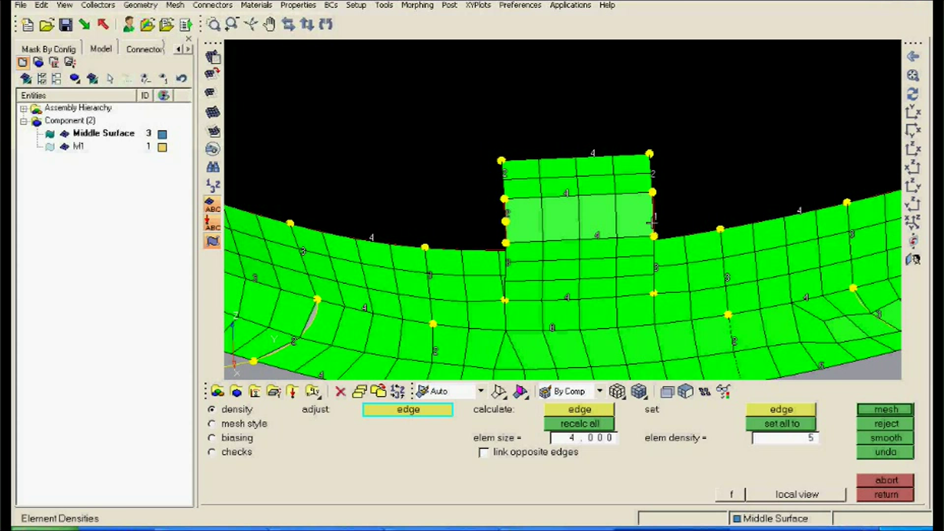
left_click(652, 223)
left_click(880, 409)
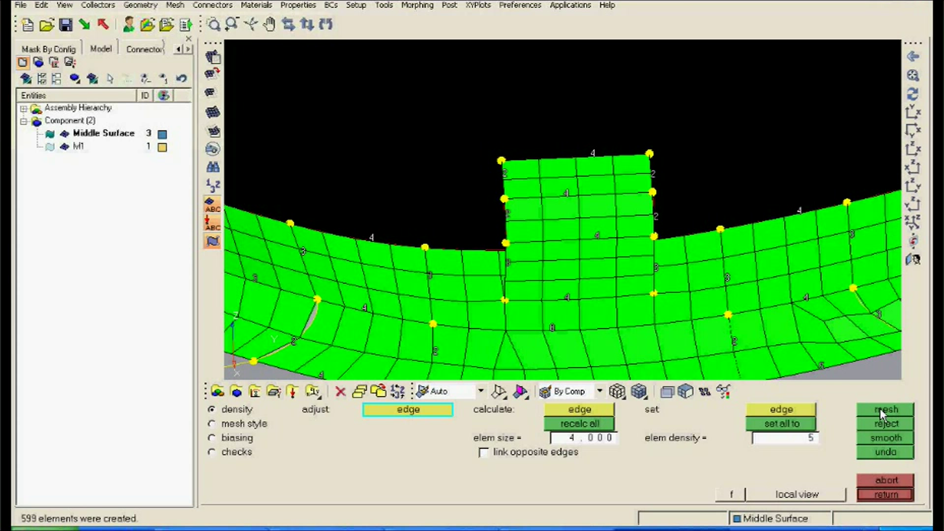
Set the lower flange edge beneath the tab to 8 elements, matching the edge above it, and remesh.
mouse_move(700, 227)
left_mouse_down("ctrl")
mouse_move(668, 248)
mouse_move(603, 206)
mouse_move(550, 259)
left_mouse_up("ctrl")
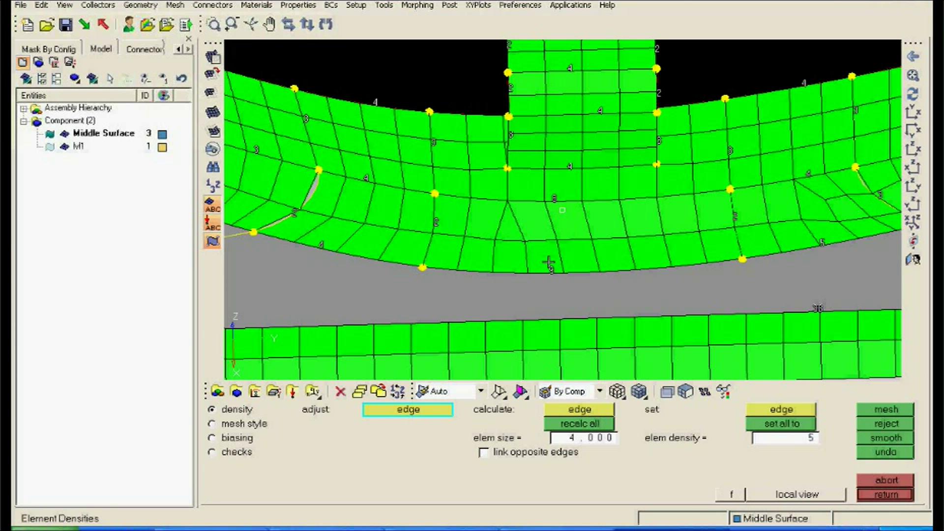
left_click(549, 262)
left_click(892, 409)
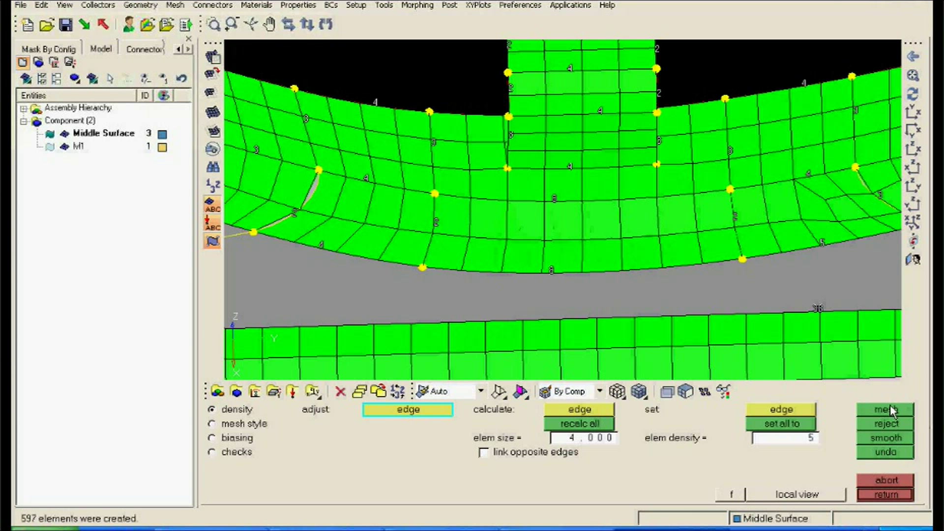
Set the curved edge right of the tab to 2 elements and the lower edge before it to 4, then remesh.
left_click_drag(586, 147, 489, 189, "ctrl")
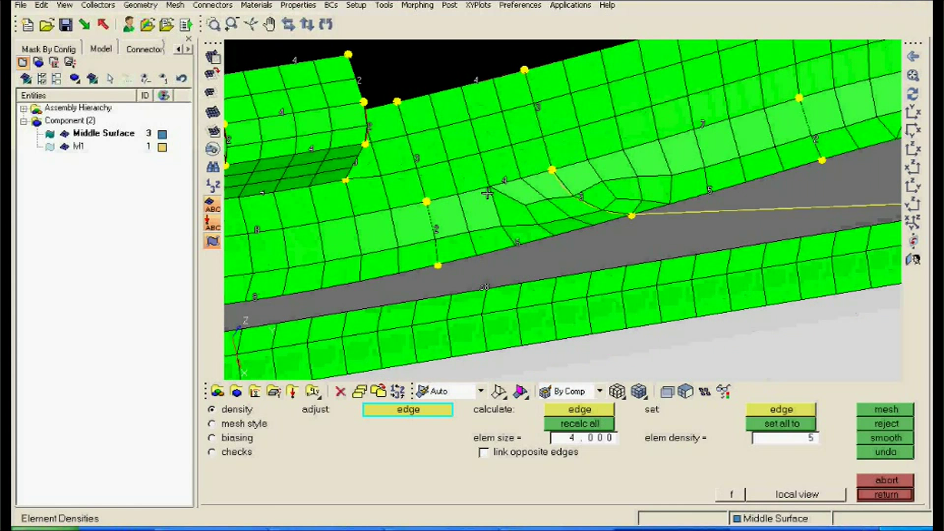
scroll(489, 239, "up", 2)
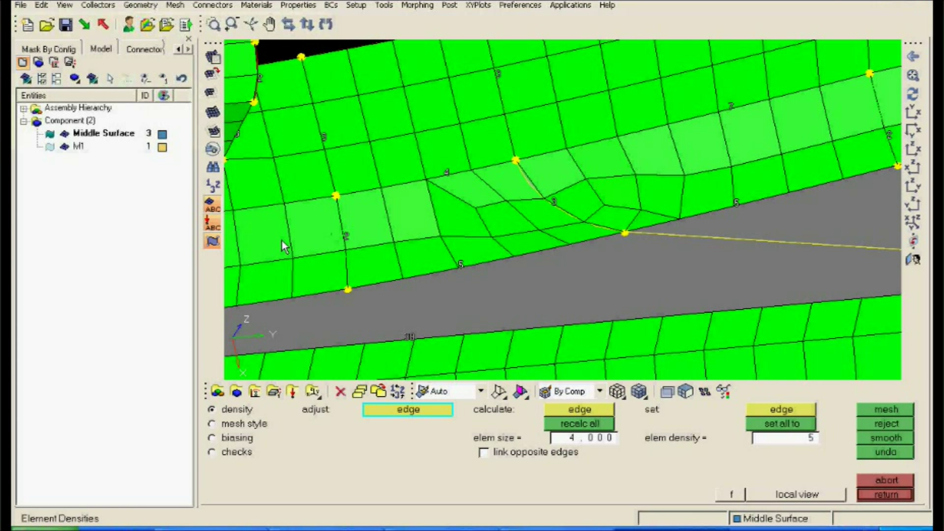
left_click(554, 209)
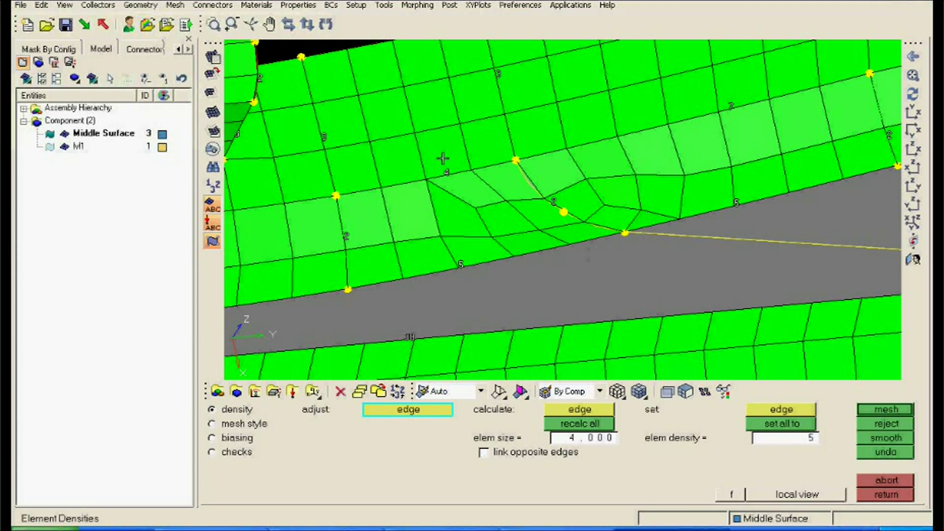
right_click_drag(486, 205, 464, 183, "ctrl")
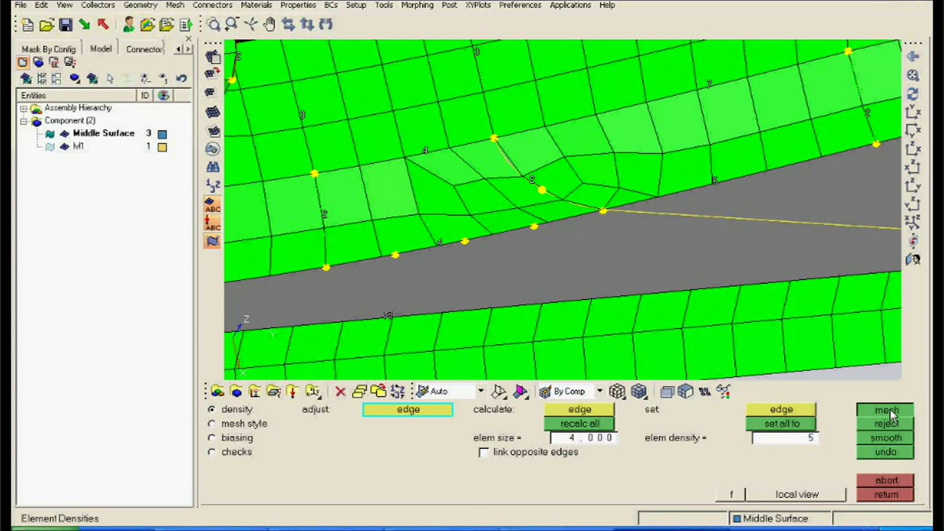
Toggle the mesh method of the lower flange surface right of the second curved edge and remesh it.
scroll(549, 215, "down", 3, "ctrl")
left_click_drag(550, 215, 463, 263, "ctrl")
scroll(463, 263, "up", 1, "ctrl")
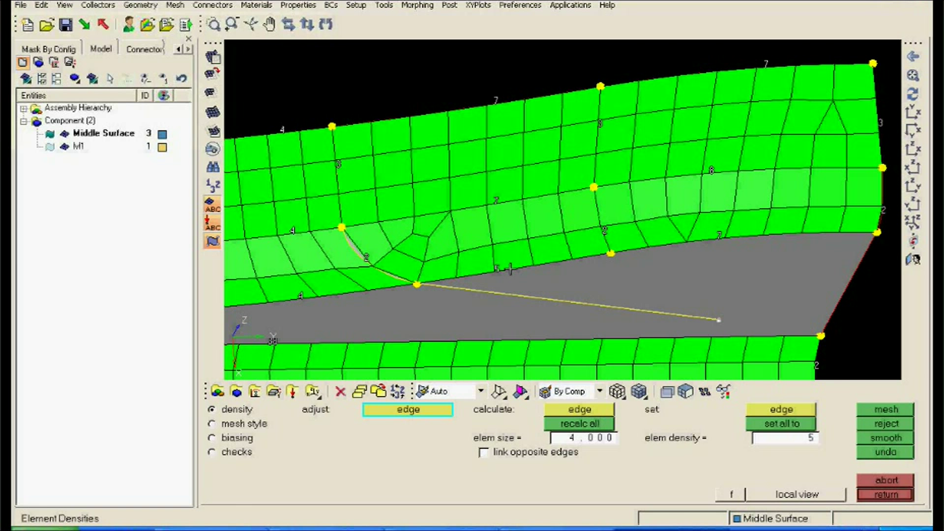
left_click(243, 434)
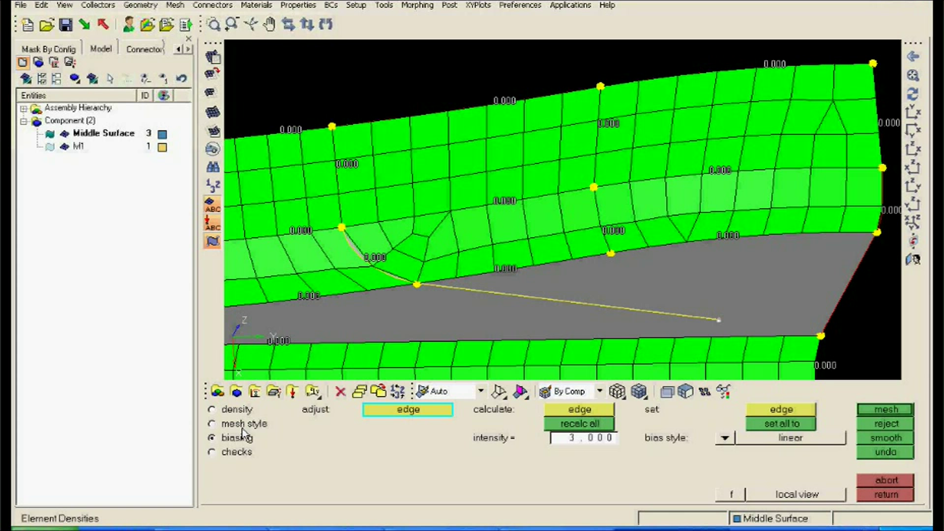
left_click(243, 424)
left_click(473, 248)
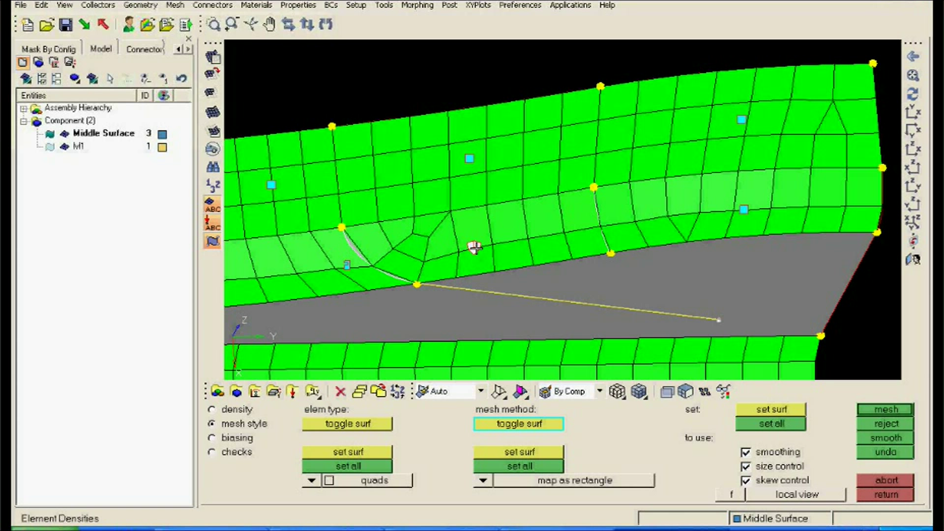
left_click(862, 410)
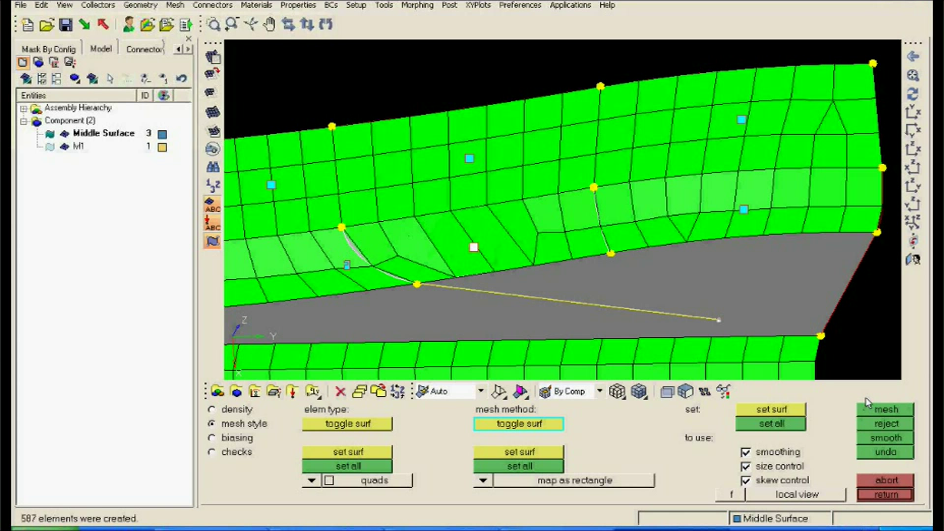
Set the density of that surface's lower edge to 7 elements and remesh.
left_click(245, 409)
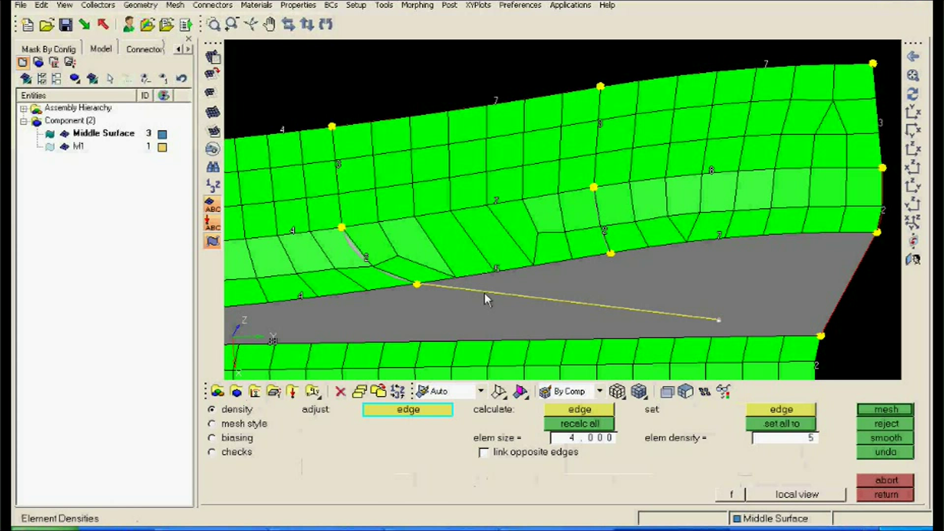
left_click(499, 267)
left_click(875, 411)
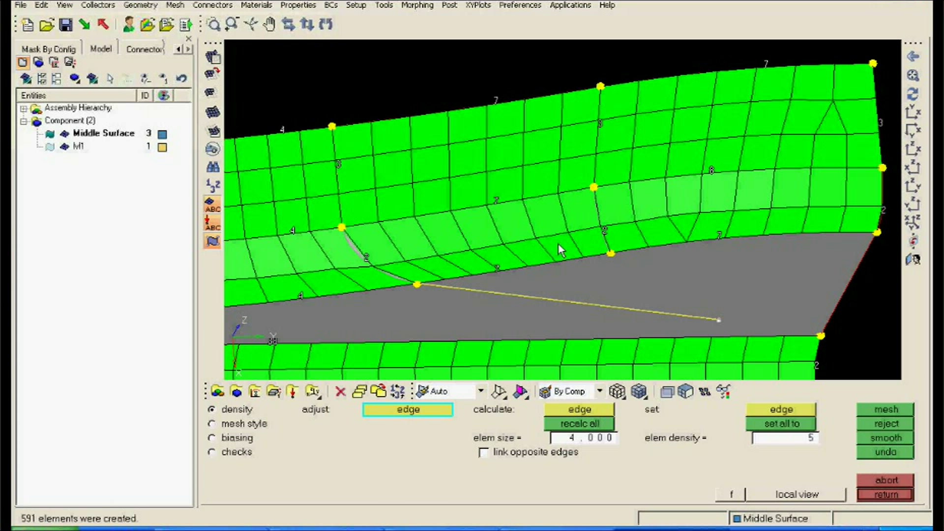
Set the middle lengthwise edge of the flange's right end section to 7 elements and remesh.
left_click_drag(561, 251, 529, 233, "ctrl")
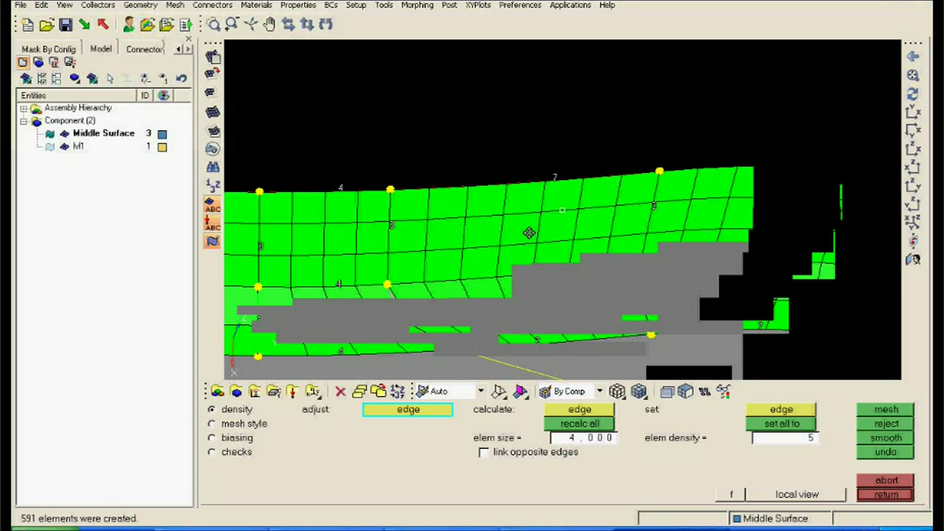
left_click_drag(529, 233, 588, 206, "ctrl")
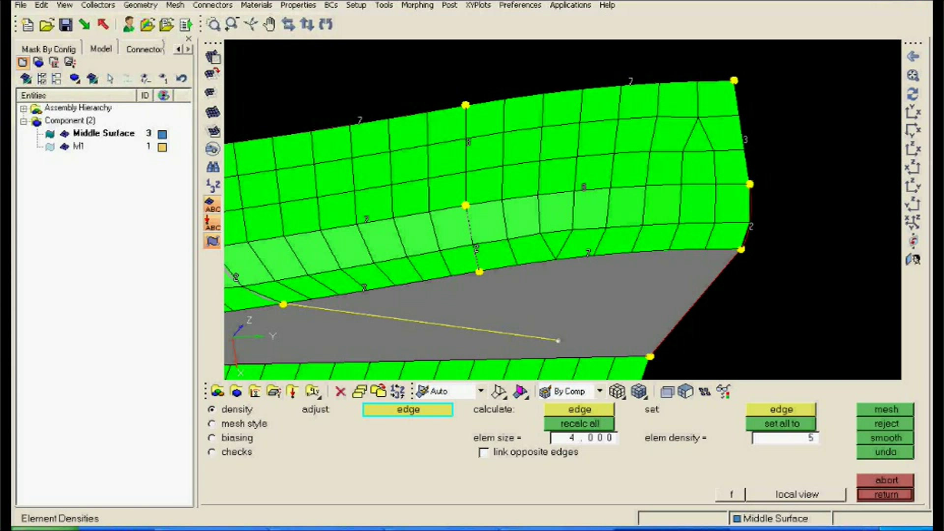
left_click(878, 412)
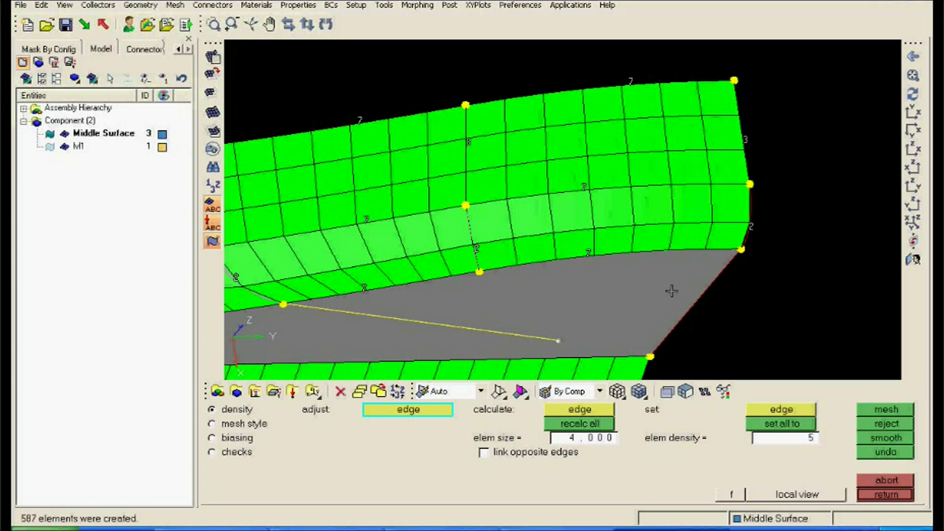
Set the outer and inner lower edges of the rectangular cutout's rim to 18 elements each and remesh.
scroll(671, 290, "down", 3)
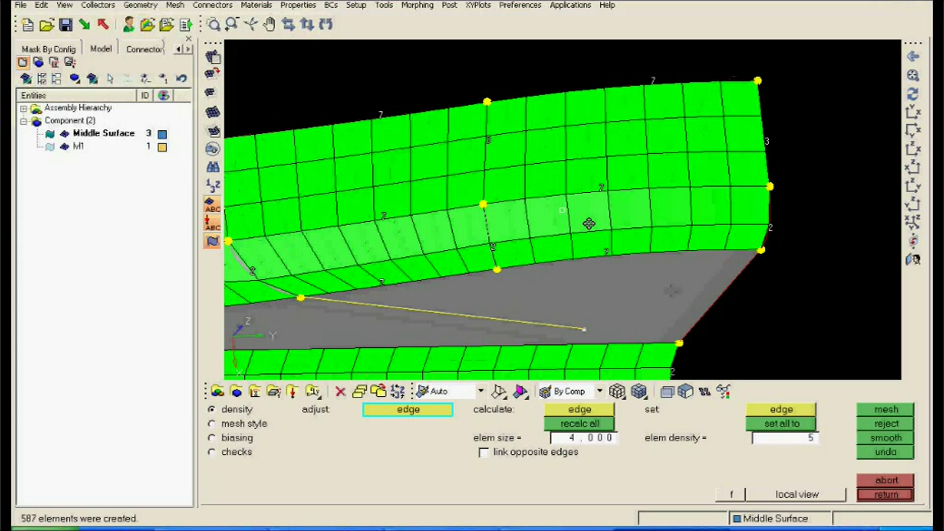
mouse_move(596, 215)
left_mouse_down("ctrl")
mouse_move(449, 181)
mouse_move(402, 191)
mouse_move(581, 210)
left_mouse_up("ctrl")
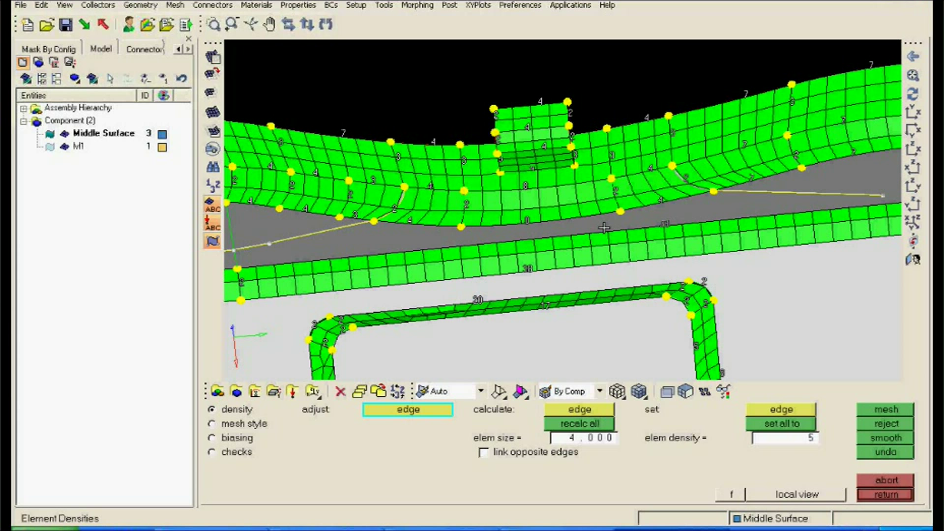
left_click_drag(604, 227, 506, 323, "ctrl")
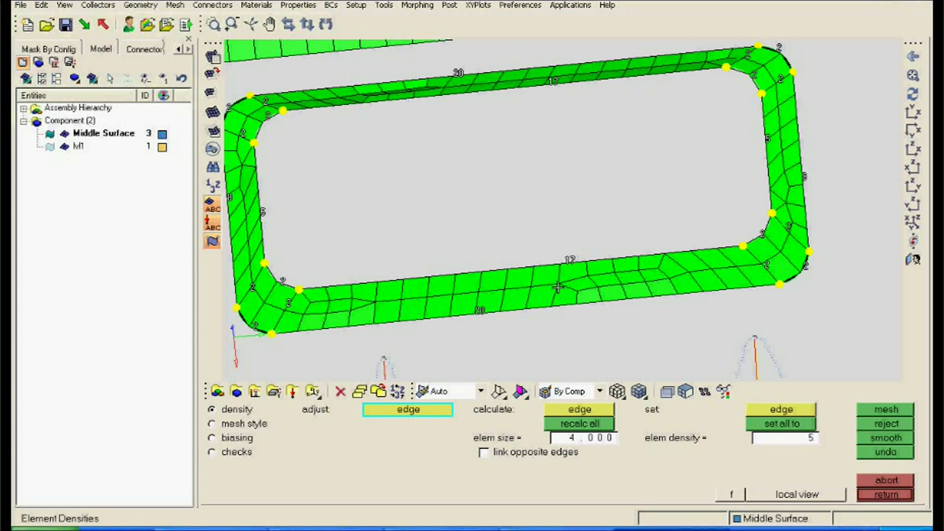
left_click(487, 311)
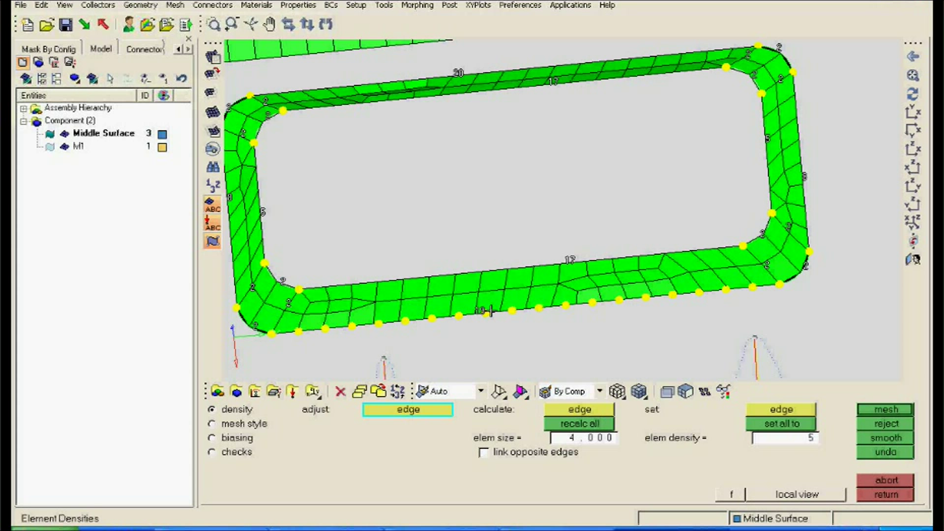
right_click(490, 312)
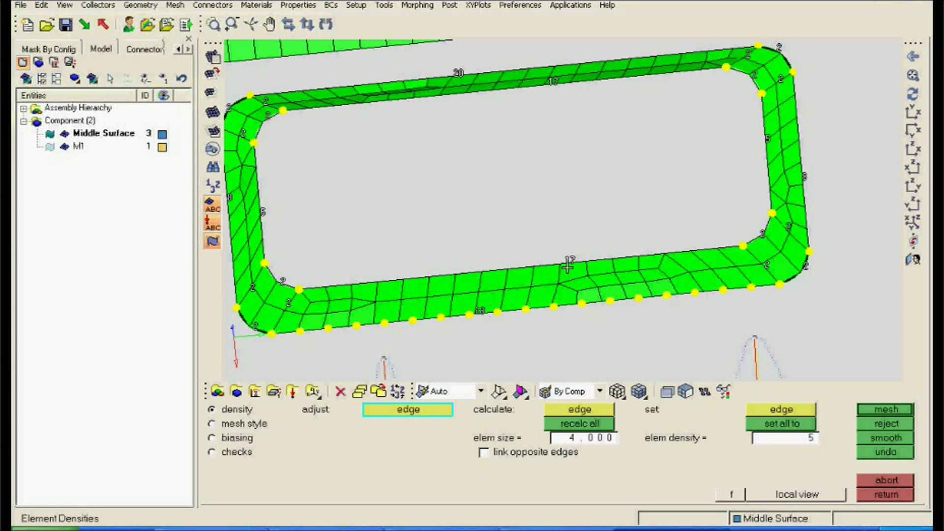
left_click(568, 265)
middle_click(565, 296)
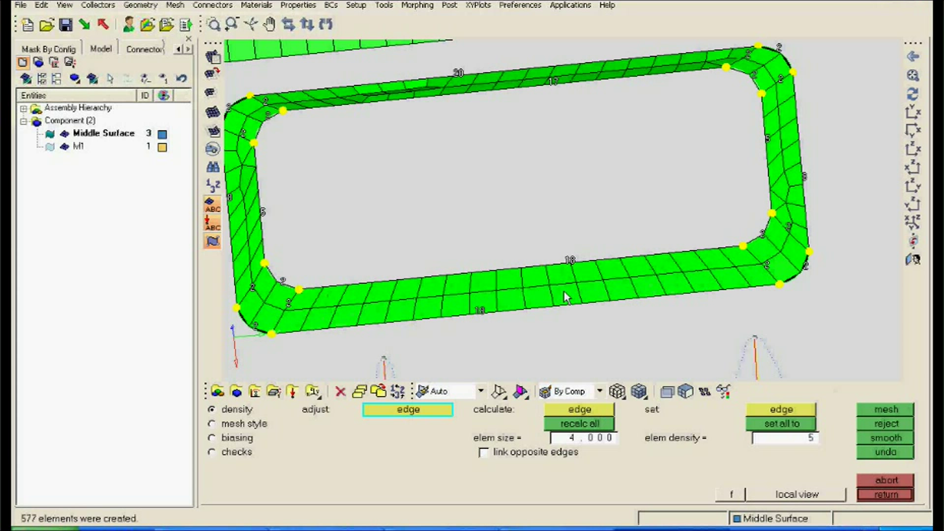
Set the outer and inner edges of the cutout rim's left side to 6 elements each and remesh.
left_click_drag(566, 296, 632, 300, "ctrl")
right_click_drag(430, 276, 508, 340, "ctrl")
left_click(439, 276)
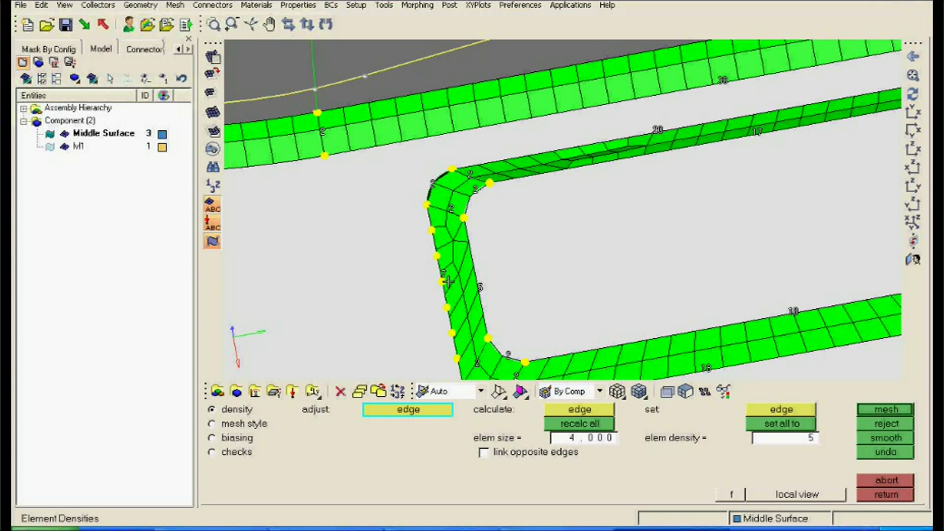
right_click(448, 282)
left_click(471, 281)
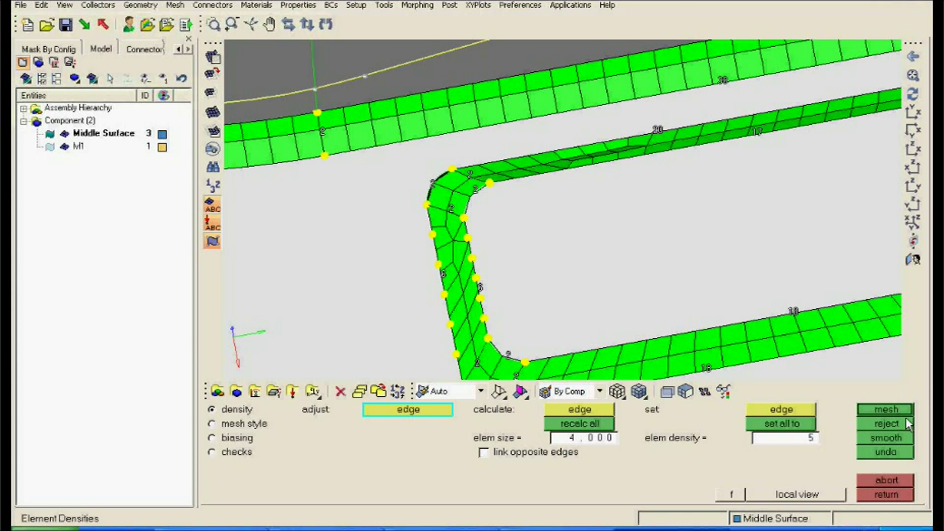
left_click(888, 410)
Set the outer and inner upper edges of the rectangular cutout's rim to 18 elements each and remesh.
right_click_drag(794, 185, 707, 147, "ctrl")
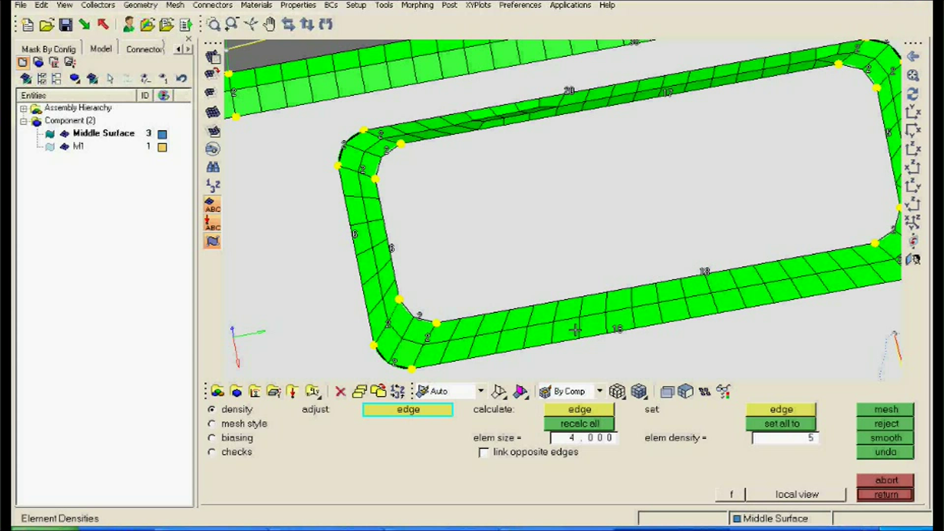
right_click_drag(679, 145, 676, 213, "ctrl")
right_click(568, 158)
right_click(569, 159)
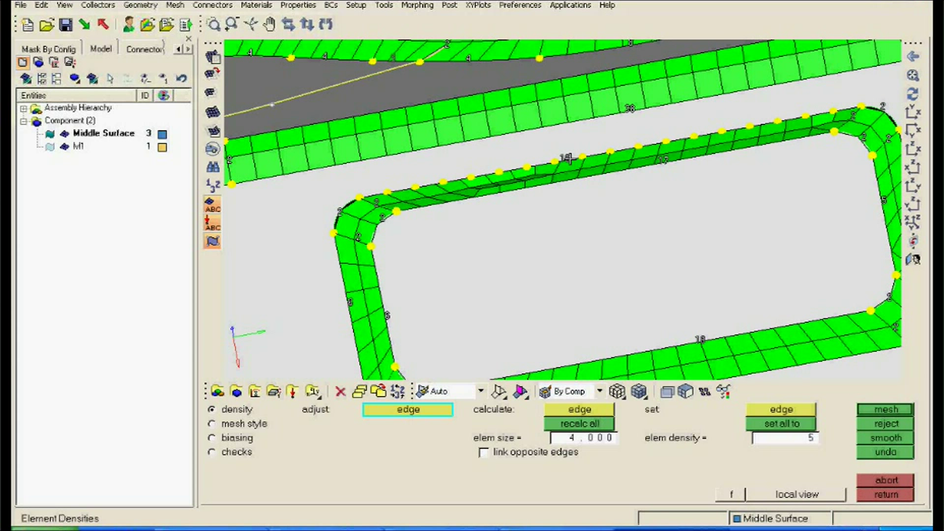
left_click(662, 164)
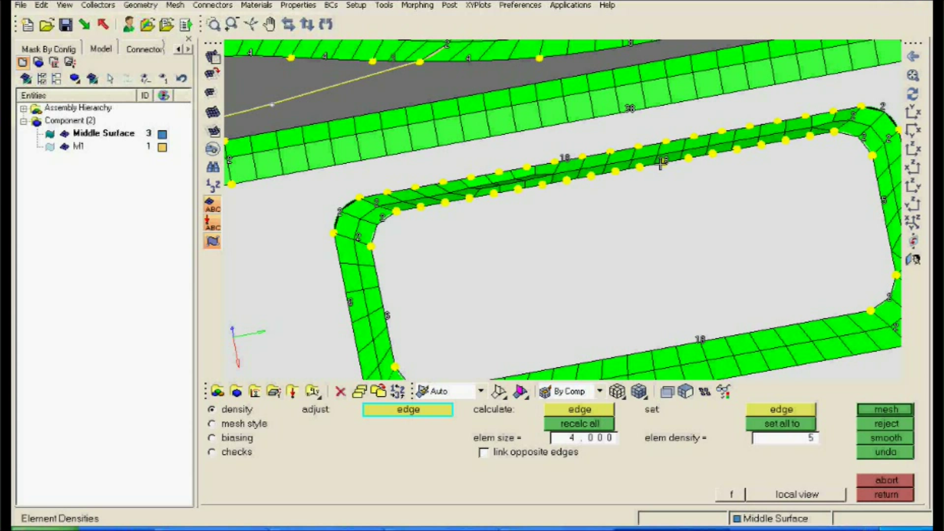
left_click(871, 409)
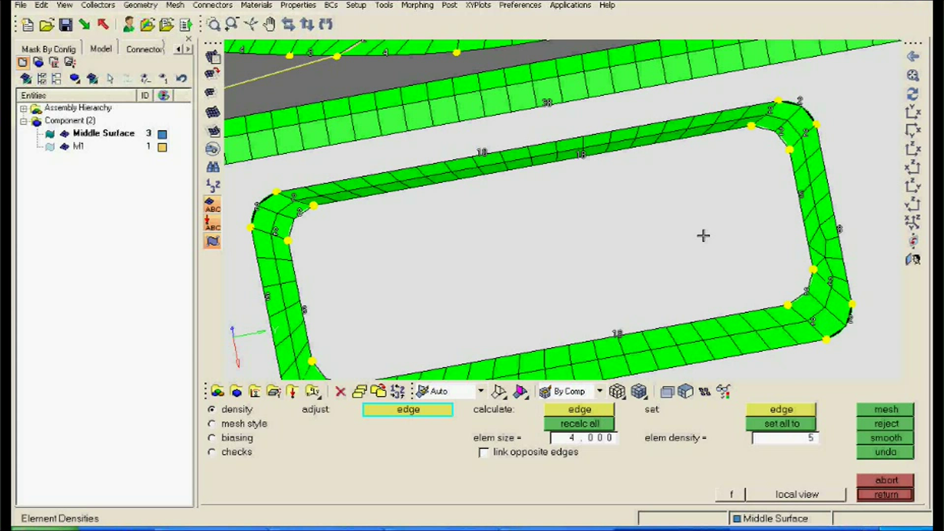
Set the outer and inner edges of the cutout rim's right side to 7 elements each, remesh and accept the mesh.
right_click_drag(703, 235, 611, 233, "ctrl")
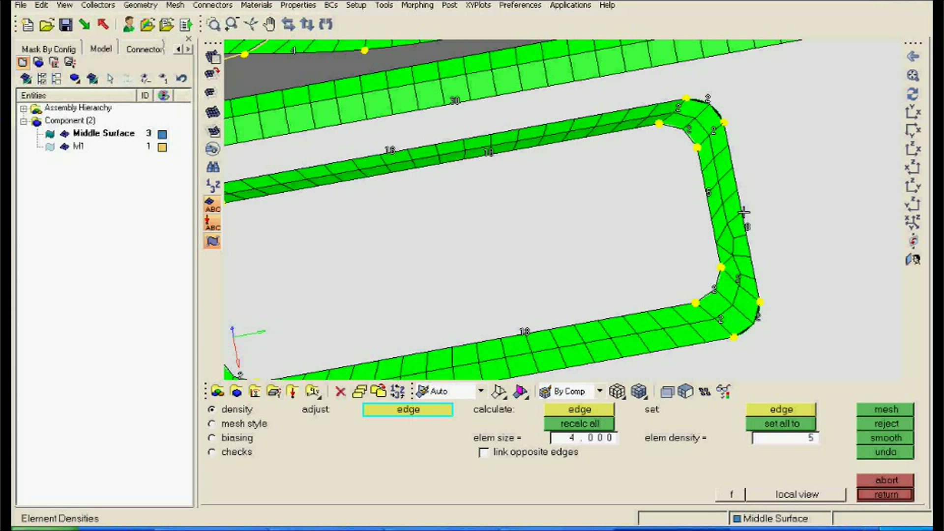
left_click(743, 211)
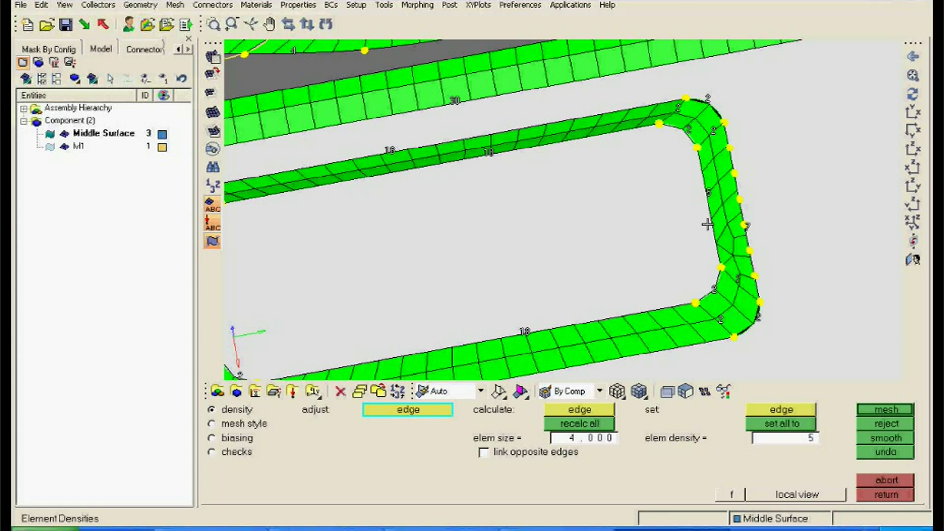
left_click(708, 195)
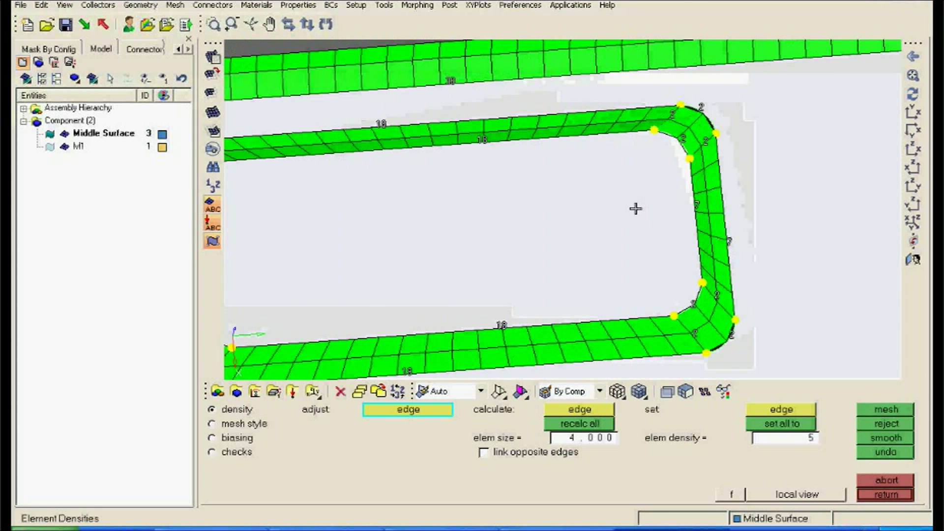
scroll(639, 209, "down", 3)
left_click_drag(665, 210, 536, 220, "ctrl")
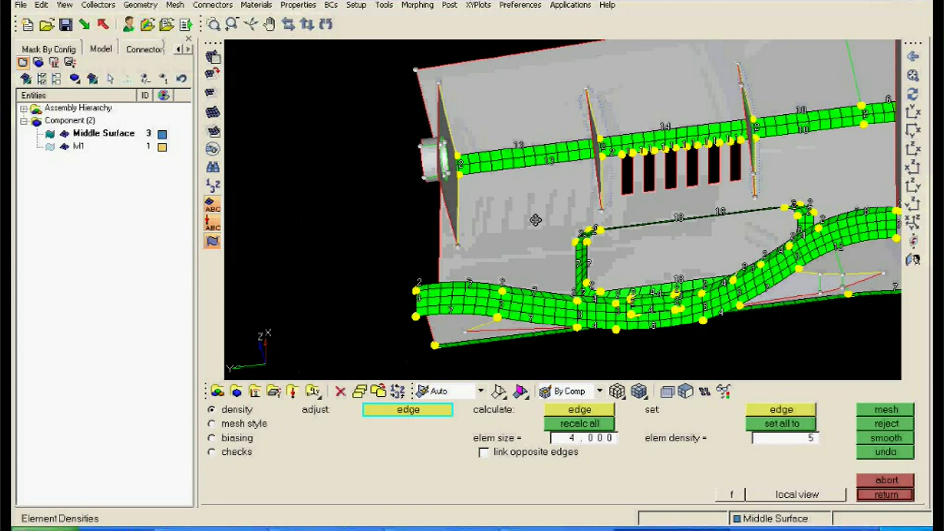
right_click_drag(535, 220, 478, 212, "ctrl")
left_click(896, 495)
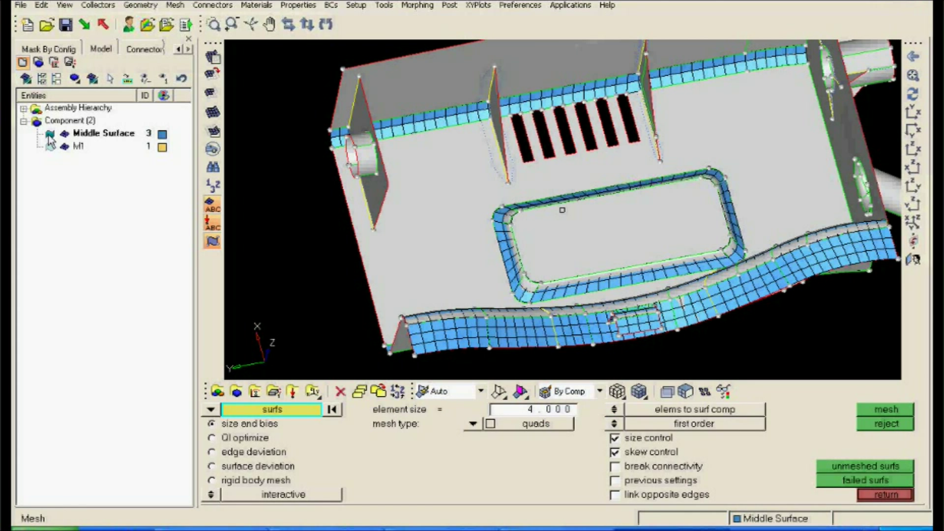
Hide the Middle Surface geometry to examine the flange, strip and rim elements alone, then show the geometry again.
left_click(49, 133)
right_click_drag(505, 191, 436, 154, "ctrl")
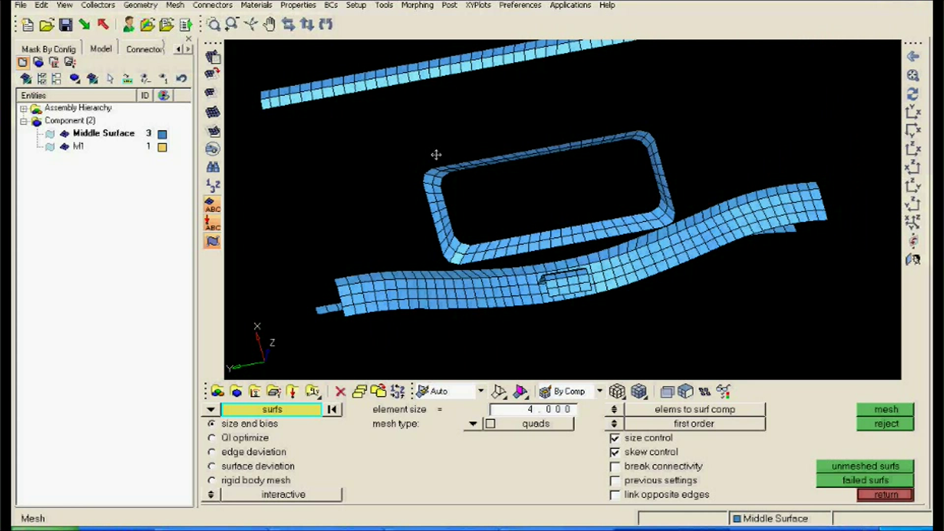
left_click_drag(436, 154, 401, 133, "ctrl")
scroll(401, 132, "up", 2, "ctrl")
right_click_drag(400, 133, 517, 224, "ctrl")
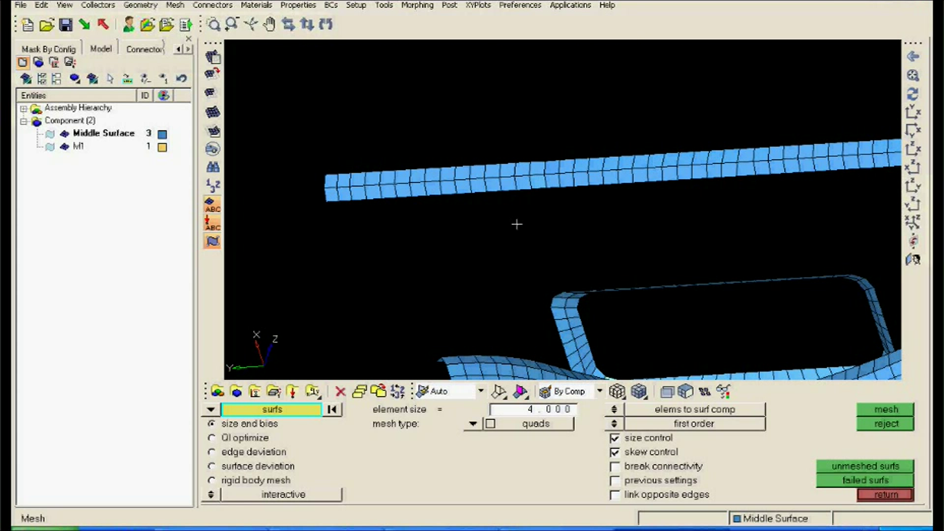
right_click_drag(721, 263, 514, 57, "ctrl")
left_click_drag(585, 246, 590, 211, "ctrl")
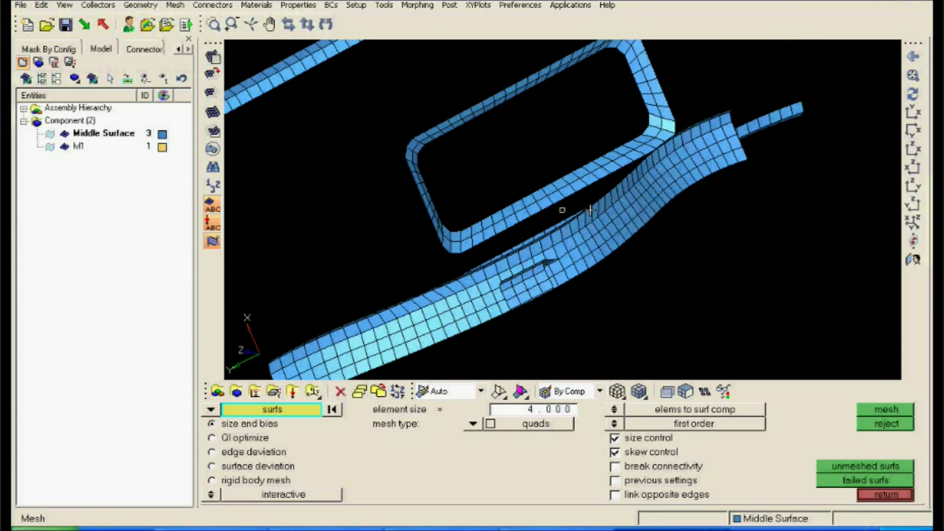
scroll(549, 199, "down", 4, "ctrl")
left_click_drag(500, 188, 482, 218, "ctrl")
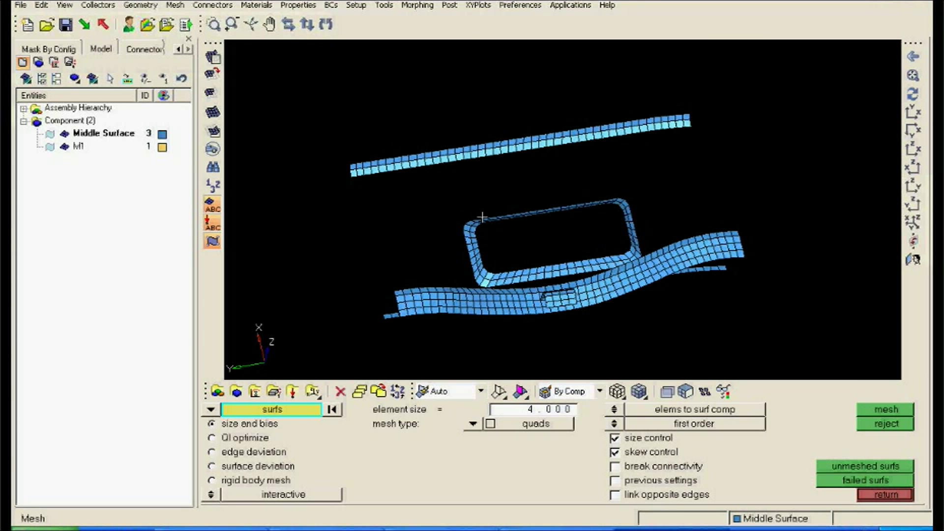
left_click(50, 133)
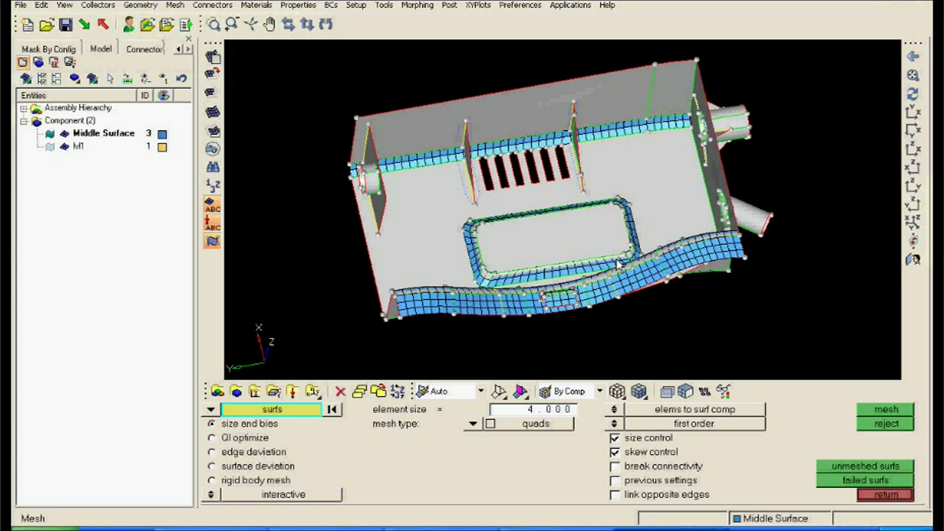
left_click_drag(619, 265, 531, 221, "ctrl")
scroll(577, 221, "up", 2, "ctrl")
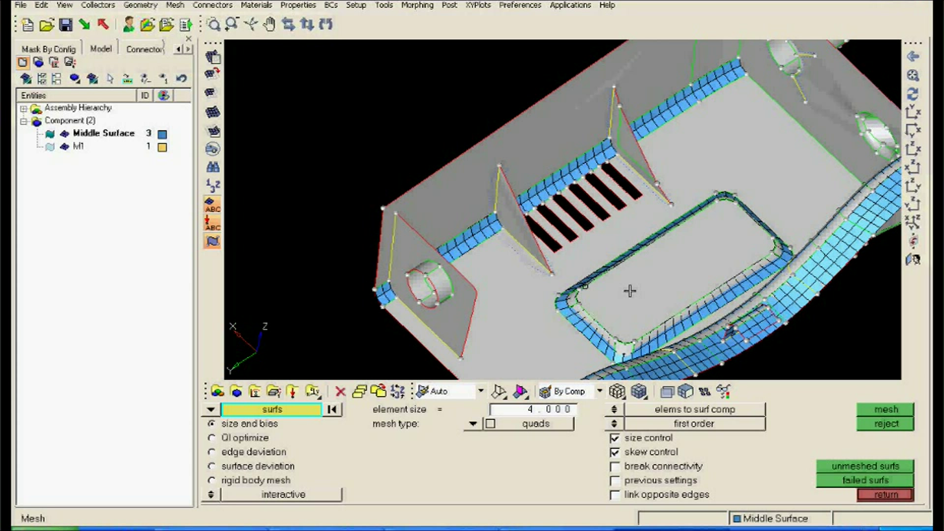
left_click_drag(630, 291, 622, 243, "ctrl")
key("f")
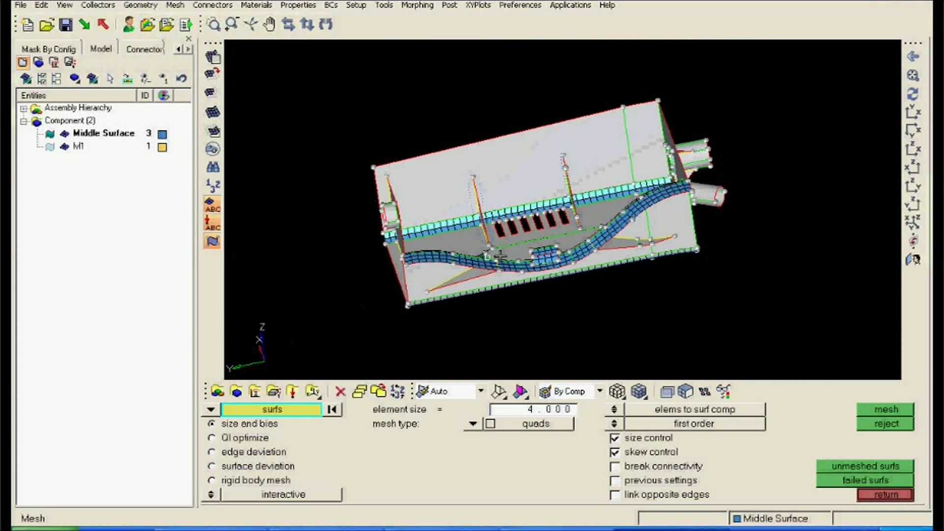
Save the model as Week-3_Shell-example_2 in the Week-3 shell mesh folder.
left_click(20, 5)
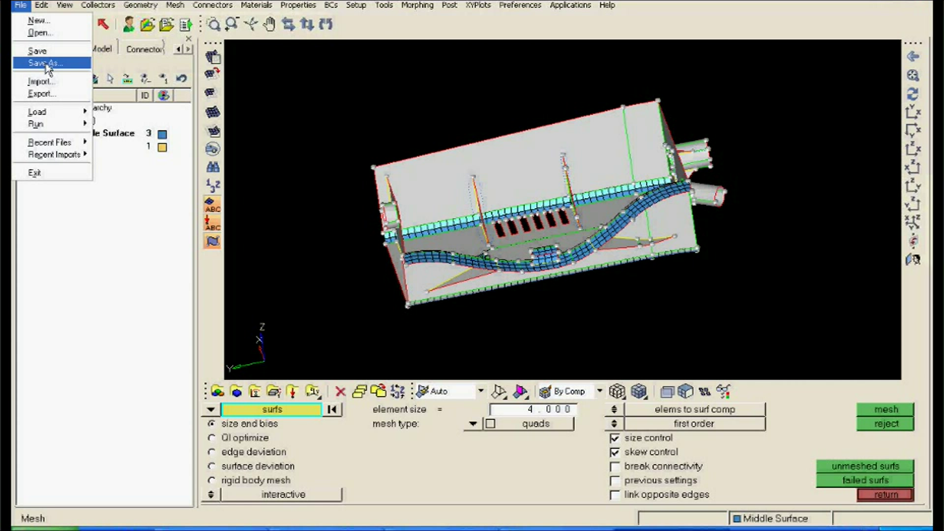
left_click(47, 64)
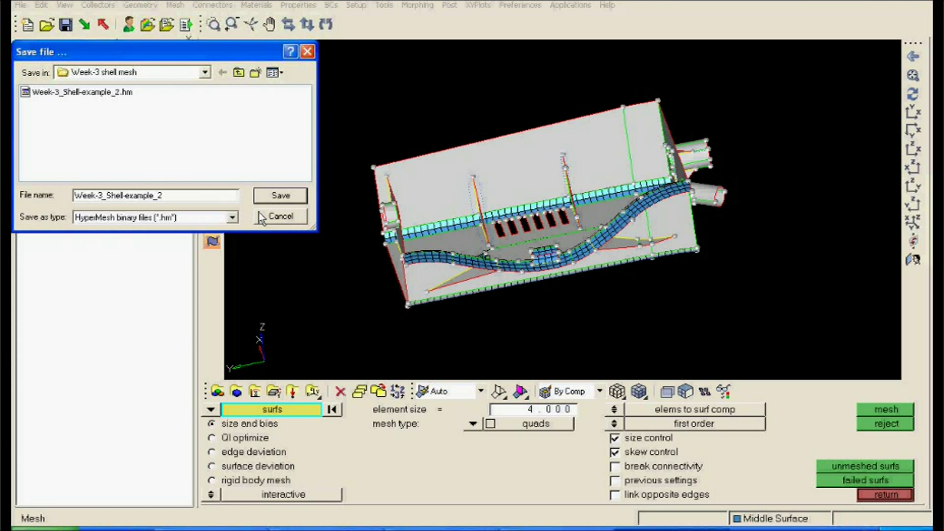
left_click(259, 193)
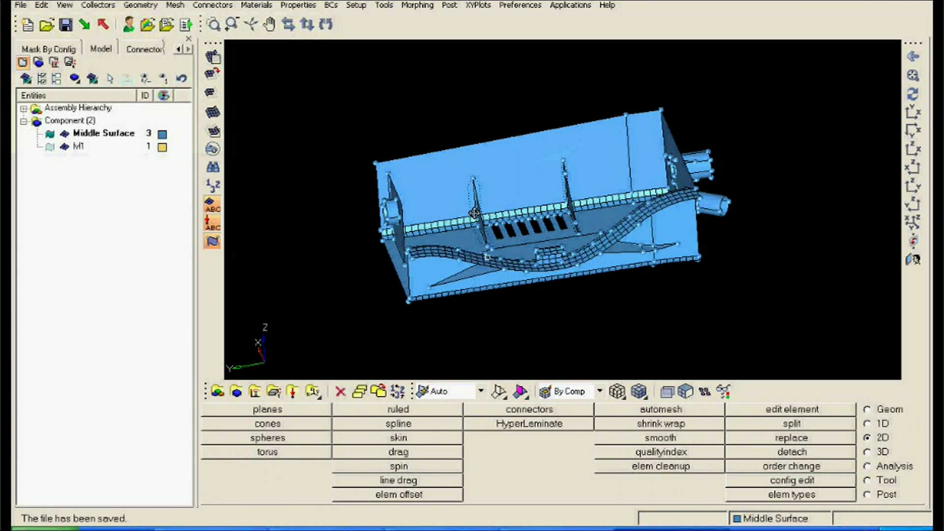
Start an automesh and select the left boss surfaces, the left end plate, the main back wall and the first inner rib.
scroll(473, 213, "up", 3)
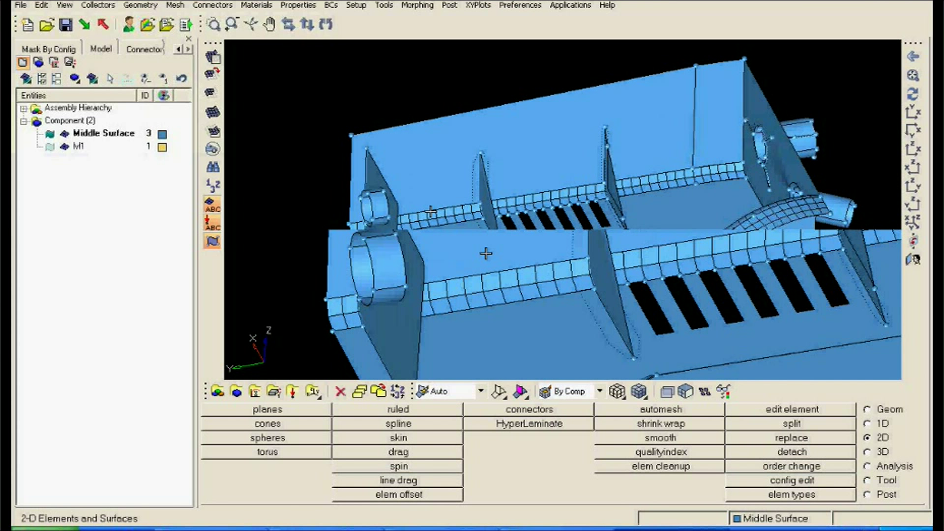
scroll(486, 253, "down", 3)
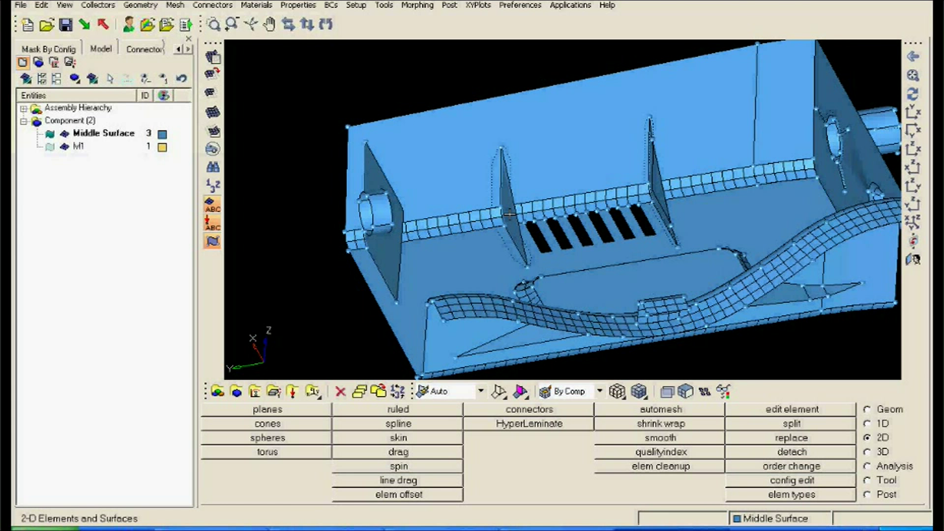
scroll(509, 214, "up", 1)
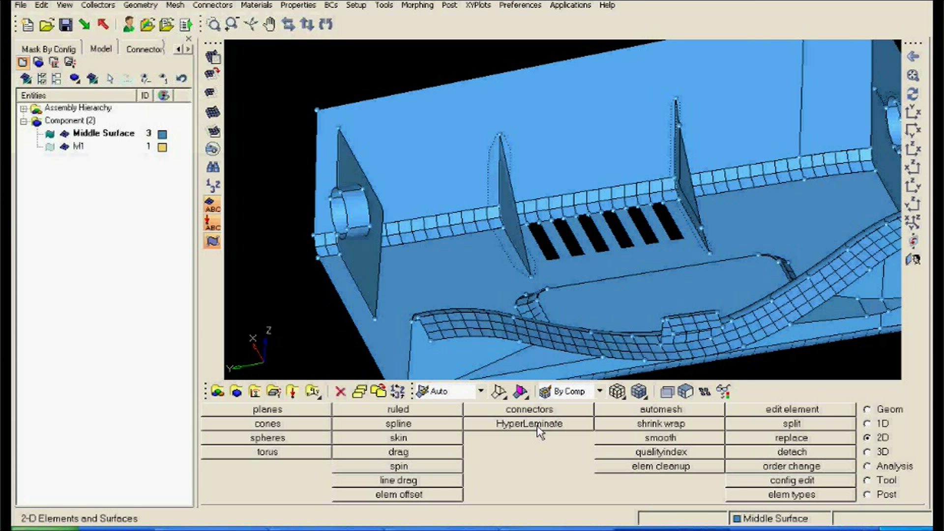
left_click(686, 411)
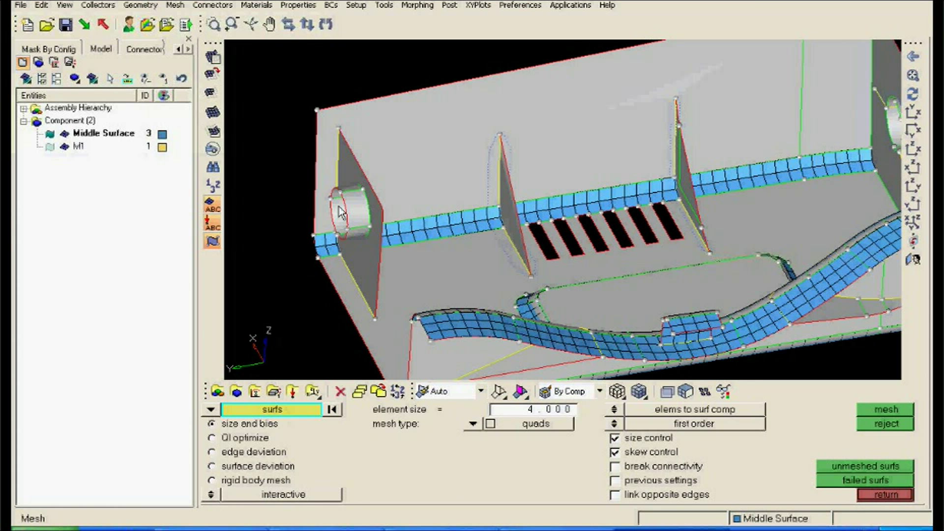
left_click(350, 188)
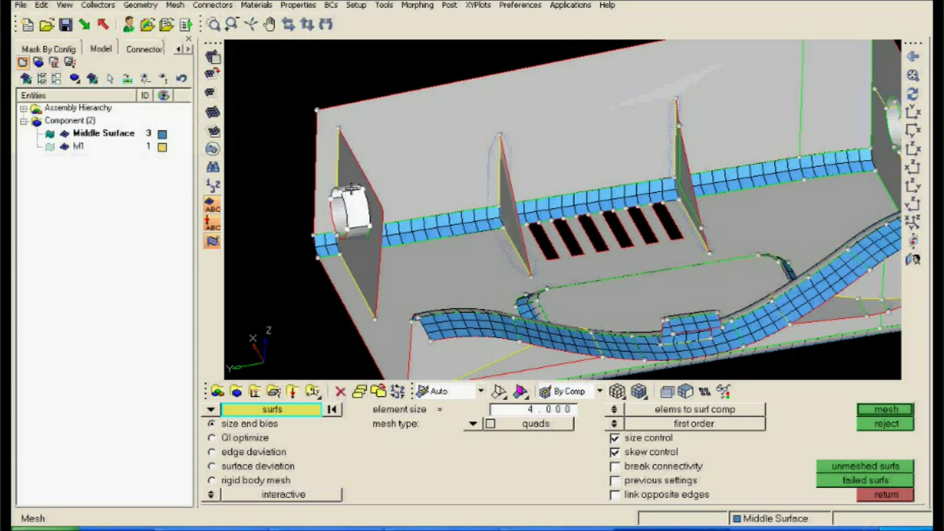
left_click_drag(351, 189, 361, 178, "ctrl")
left_click(363, 177)
left_click(362, 127)
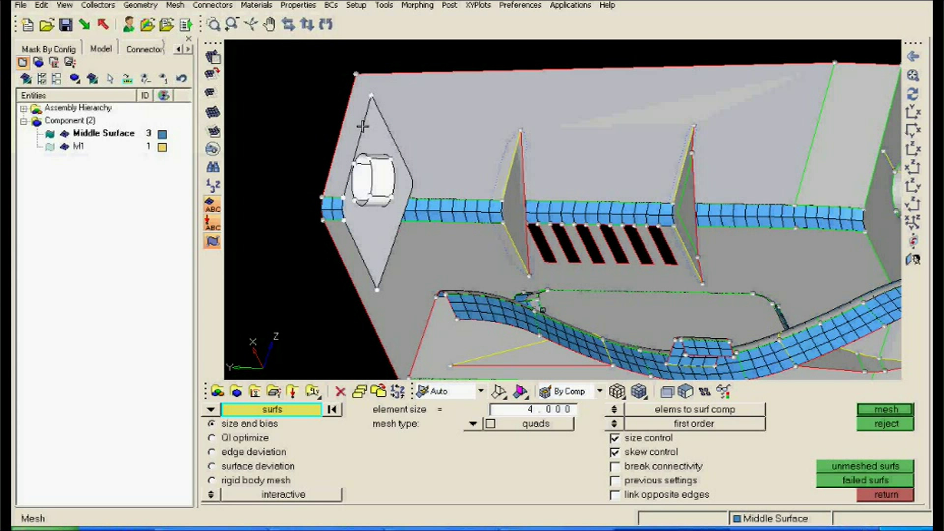
left_click(551, 169)
left_click(538, 219)
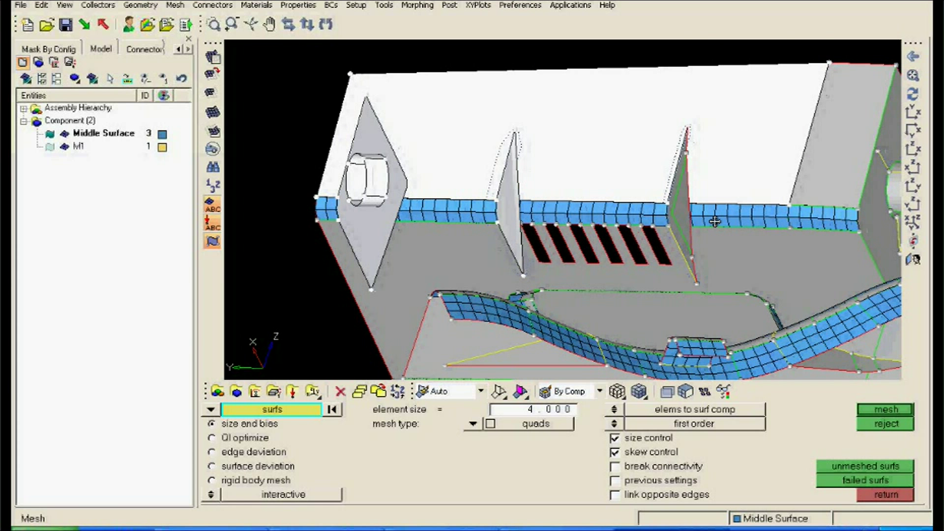
Add the second inner rib, the back wall's right section, the base plate and the front wall, and mesh them with 4.000 quads.
scroll(547, 213, "up", 3)
left_click(543, 266)
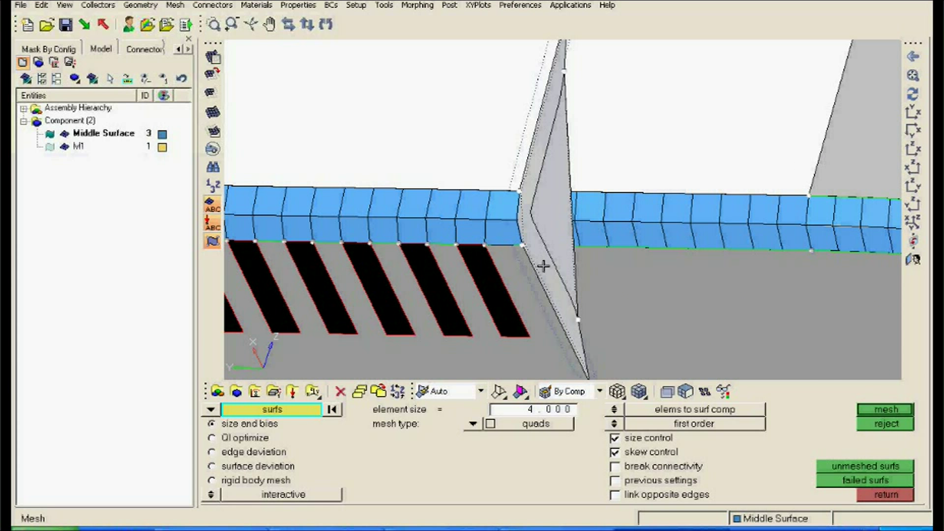
scroll(662, 209, "down", 3)
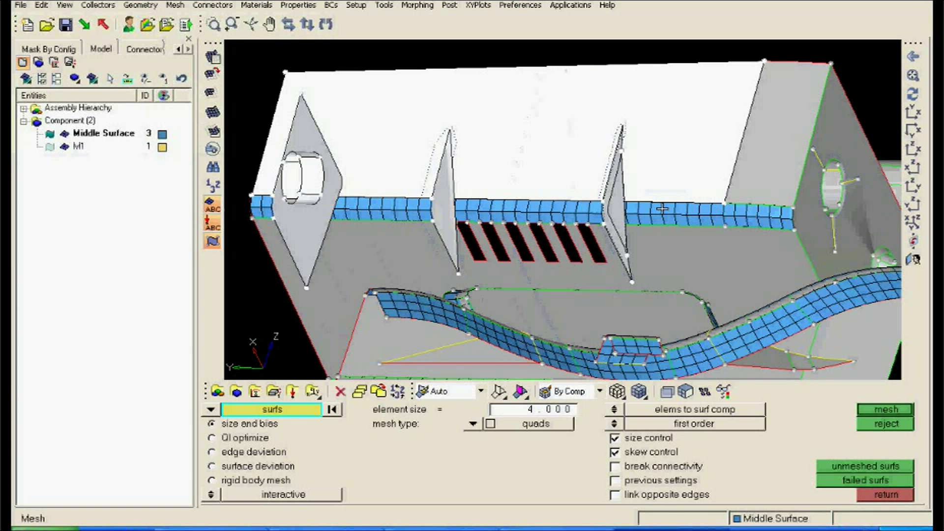
left_click(741, 225)
left_click(637, 307)
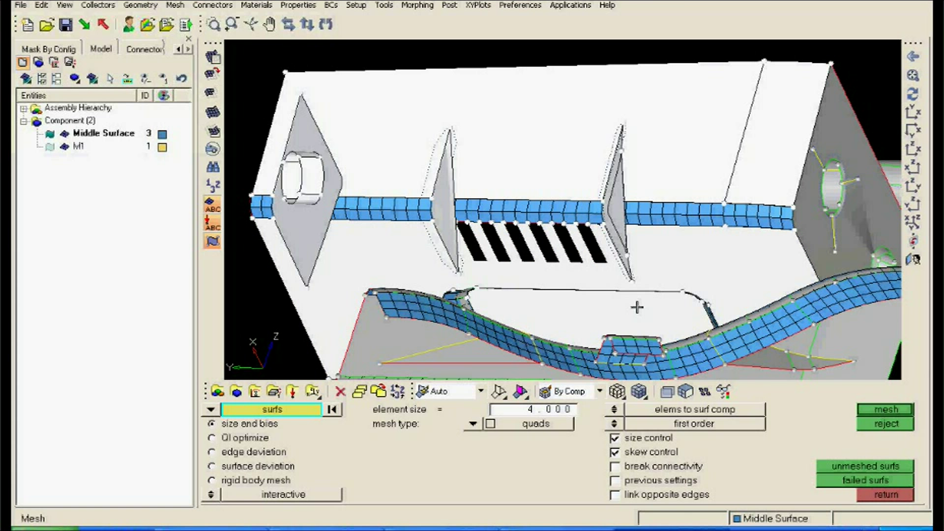
mouse_move(637, 307)
left_mouse_down("ctrl")
mouse_move(611, 197)
mouse_move(351, 312)
mouse_move(737, 329)
mouse_move(646, 302)
mouse_move(831, 335)
mouse_move(710, 180)
mouse_move(508, 222)
mouse_move(385, 187)
mouse_move(647, 301)
mouse_move(387, 195)
mouse_move(460, 174)
mouse_move(652, 157)
left_mouse_up("ctrl")
middle_click(831, 335)
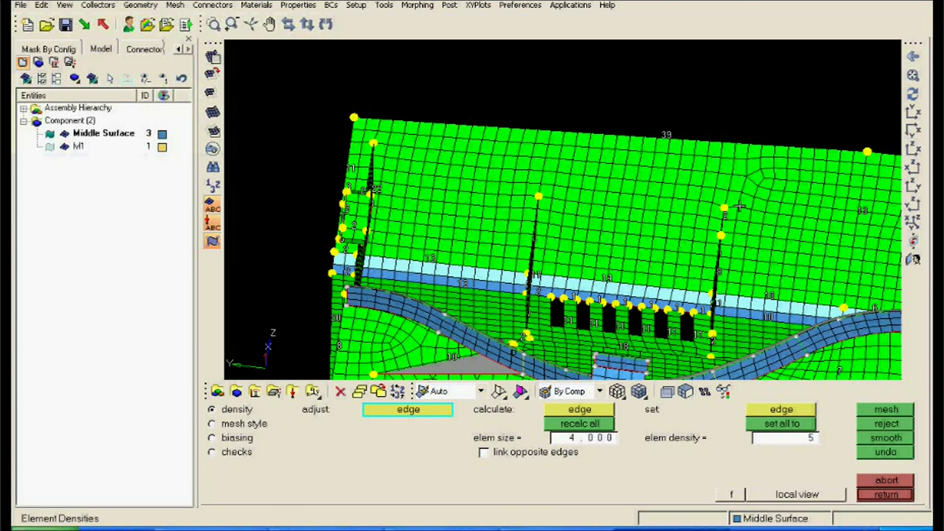
Switch to the mesh style settings, toggle the mesh method of the panel inside the rectangular rim and remesh.
right_click_drag(740, 207, 613, 219, "ctrl")
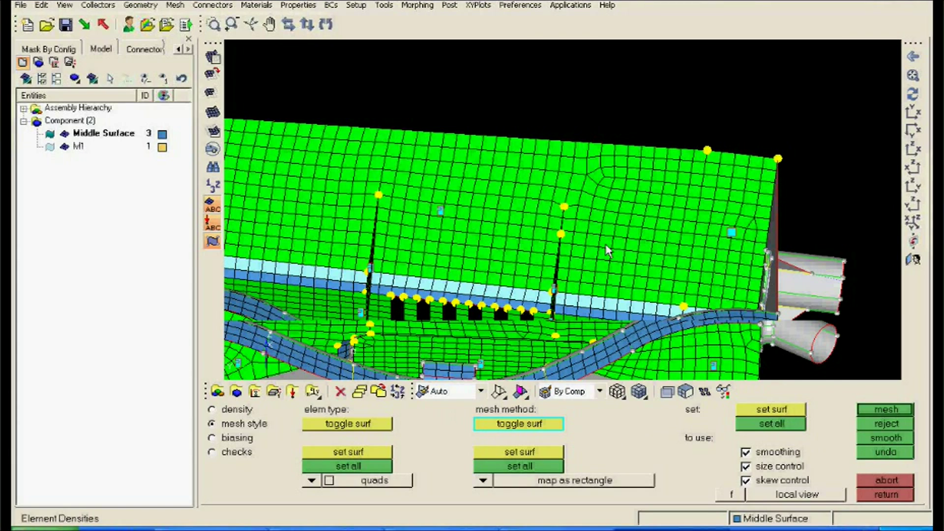
left_click_drag(451, 216, 555, 264, "ctrl")
left_click(541, 263)
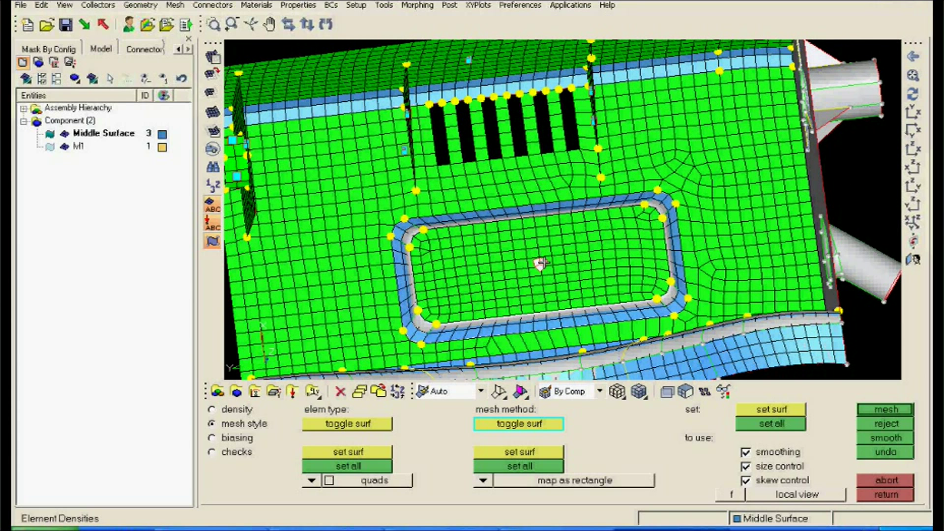
left_click(875, 411)
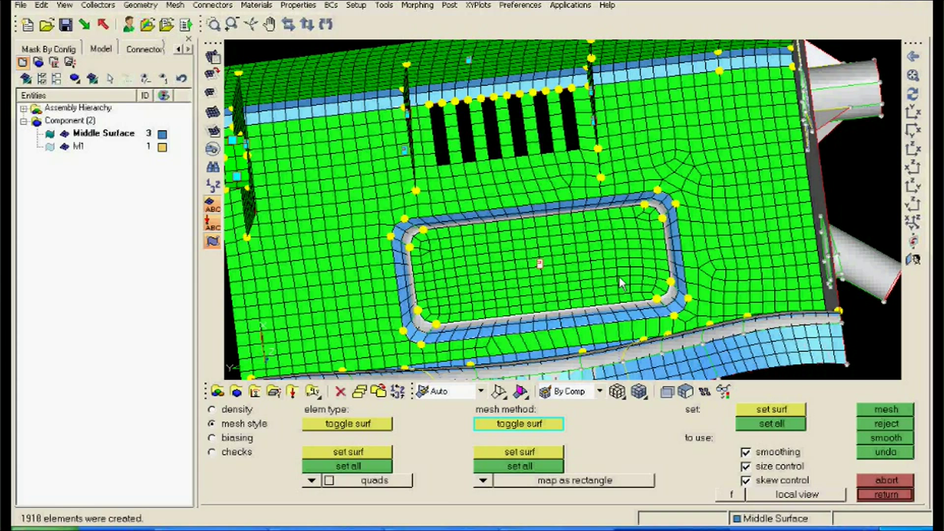
left_click_drag(620, 284, 529, 199, "ctrl")
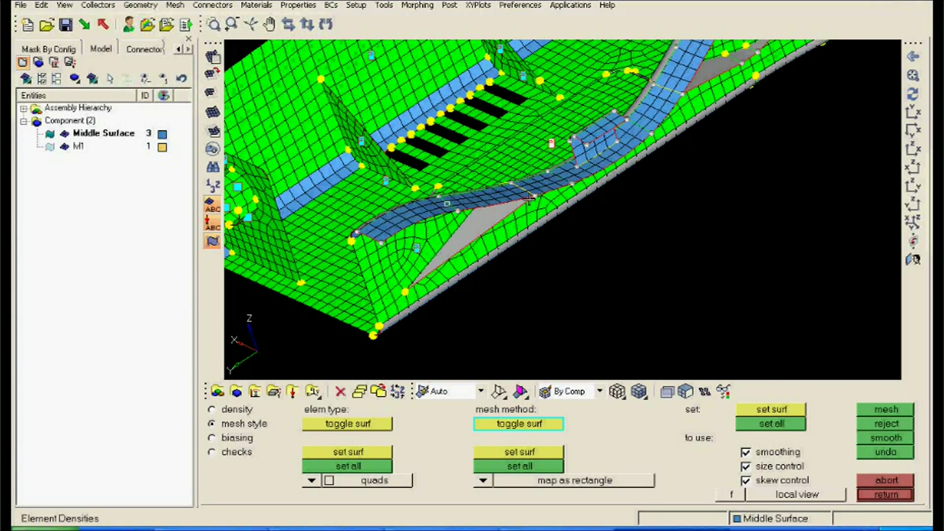
right_click_drag(529, 198, 619, 227, "ctrl")
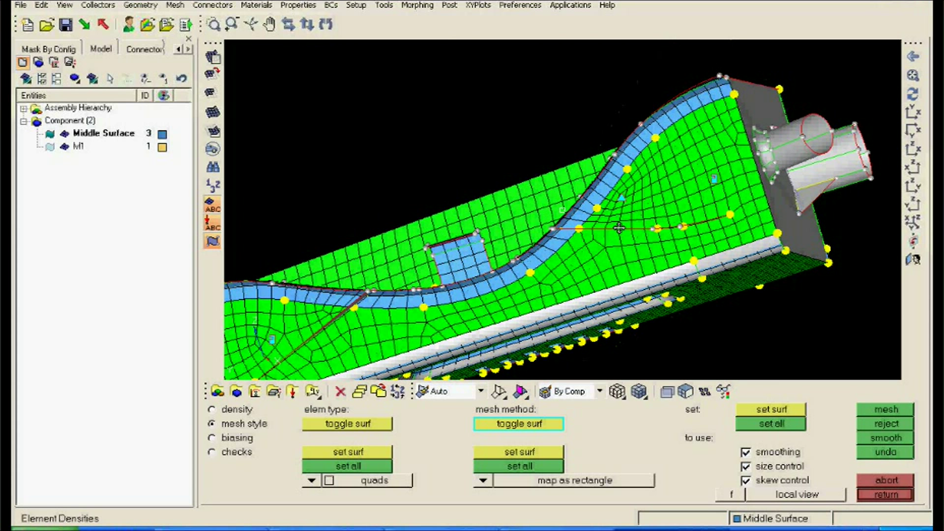
Toggle the mesh method of the front wall section beneath the rising end of the curved flange, remesh and accept the mesh.
left_click(621, 198)
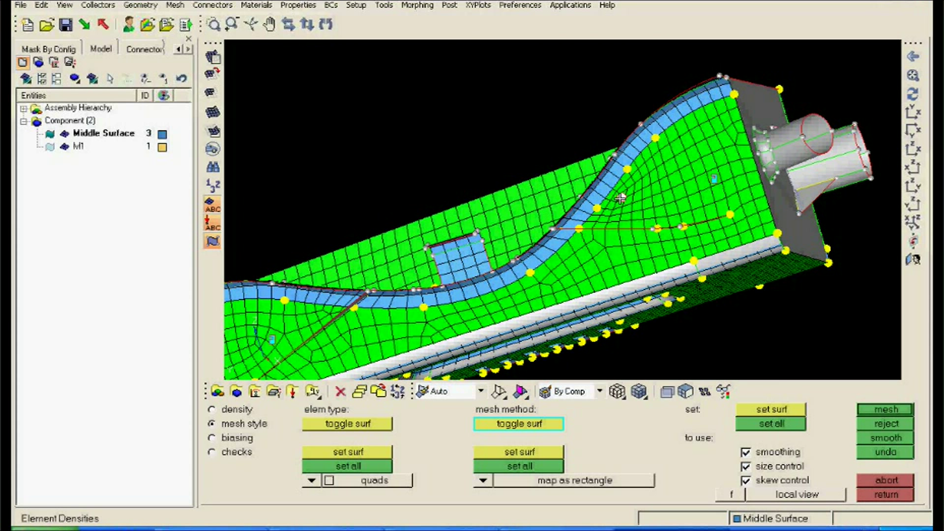
left_click(870, 409)
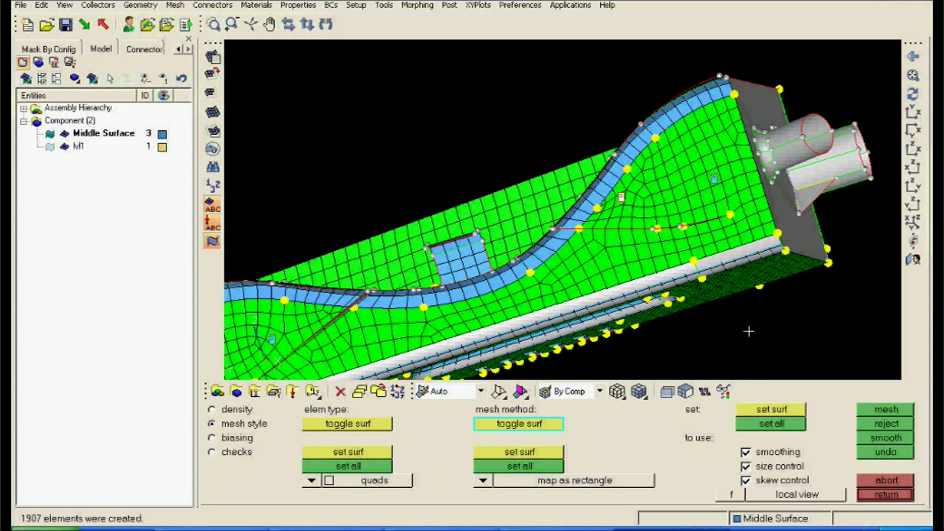
right_click_drag(749, 331, 710, 212, "ctrl")
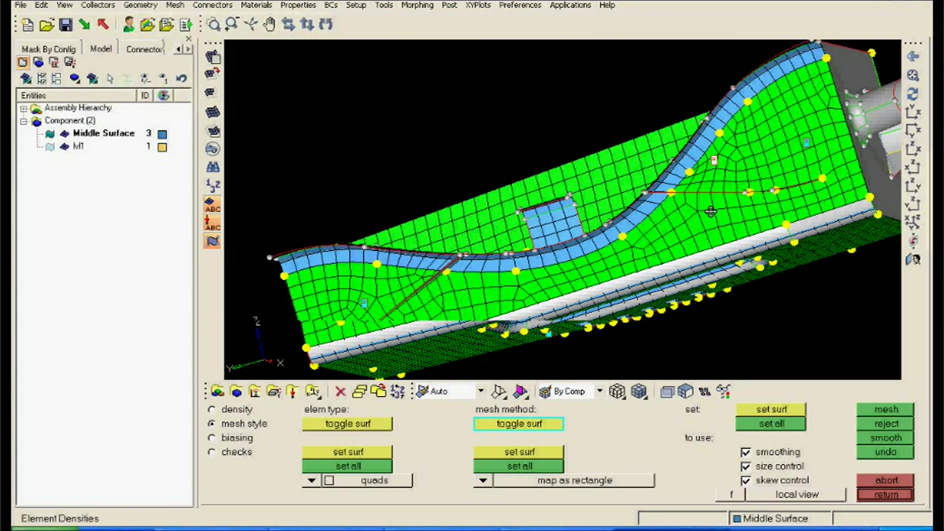
left_click_drag(710, 211, 787, 373, "ctrl")
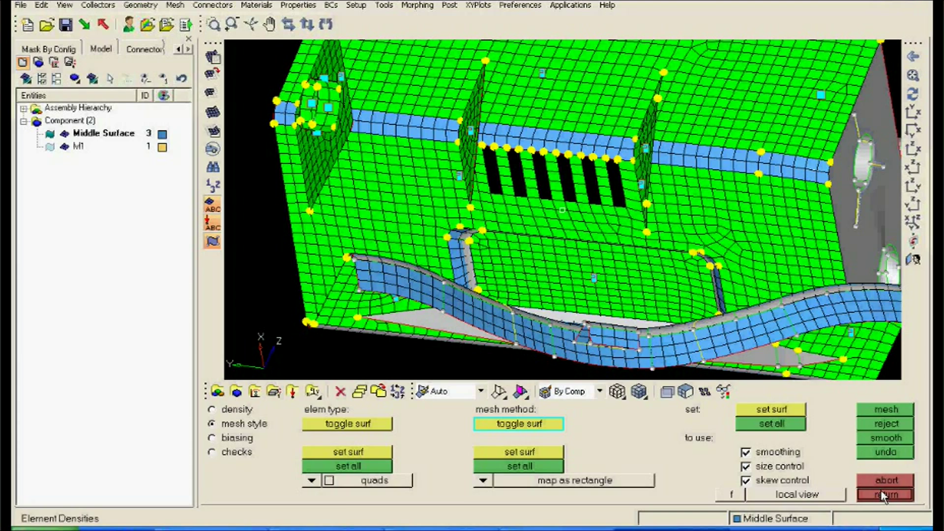
left_click(881, 493)
Suppress the two internal edges near the pointed tip of the triangular rib using the toggle edge function of quick edit.
left_click_drag(664, 275, 576, 221, "ctrl")
scroll(577, 221, "up", 2, "ctrl")
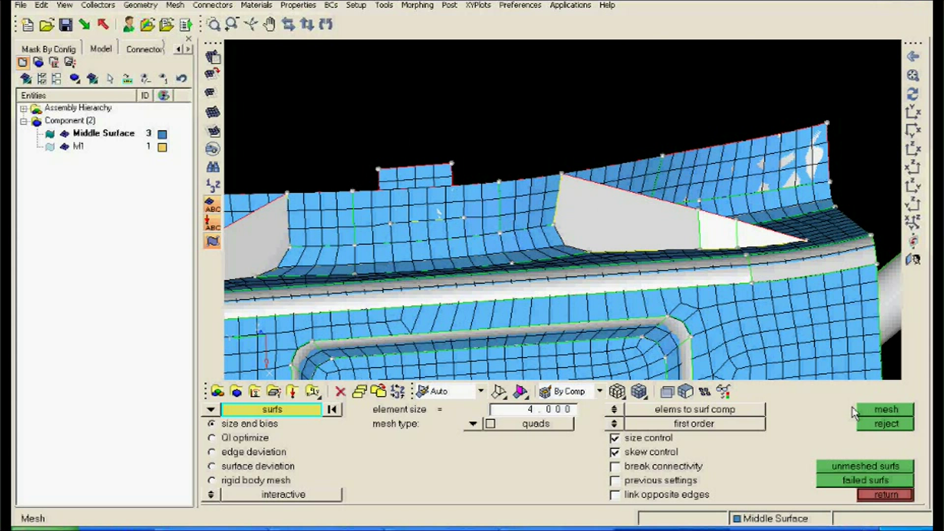
key("Escape")
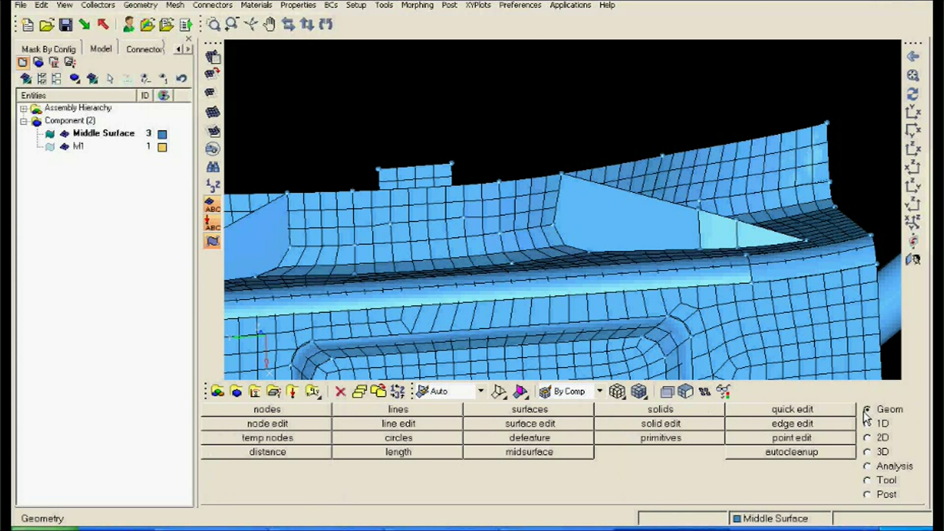
left_click(792, 409)
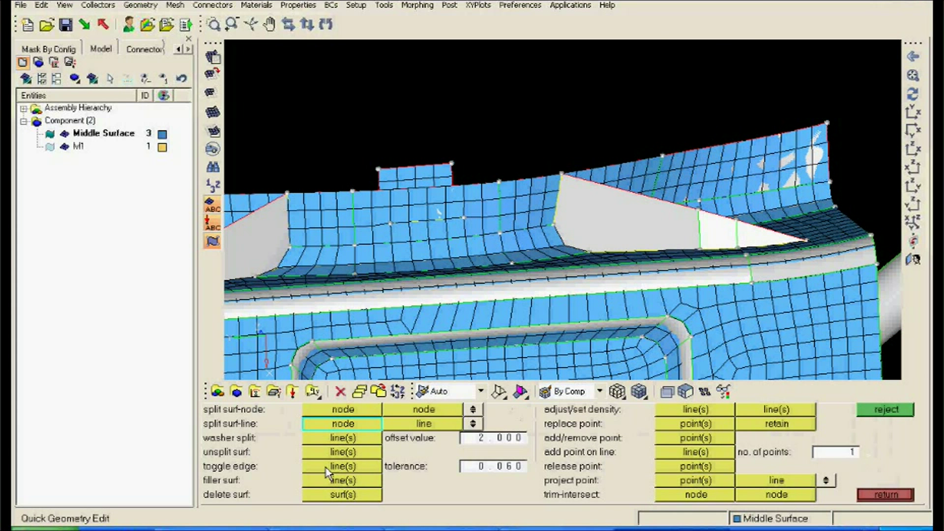
left_click(328, 467)
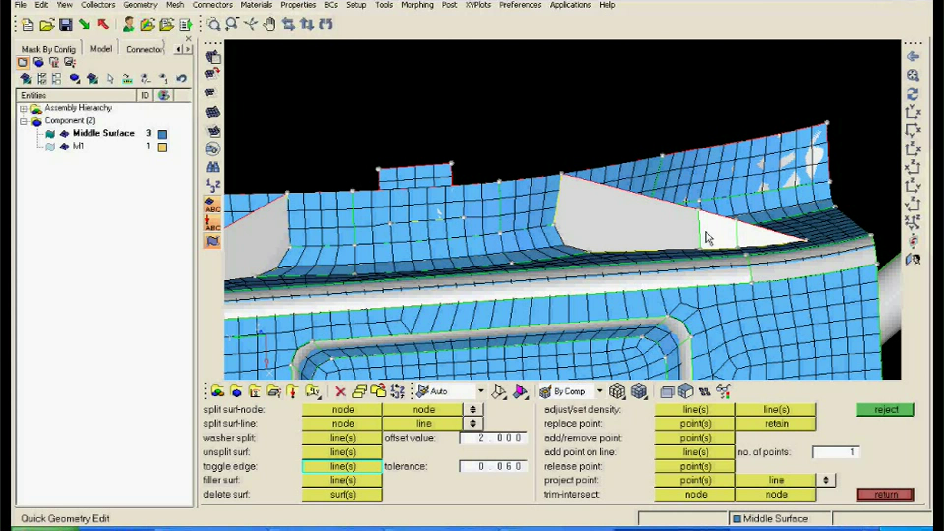
right_click_drag(618, 238, 719, 230, "ctrl")
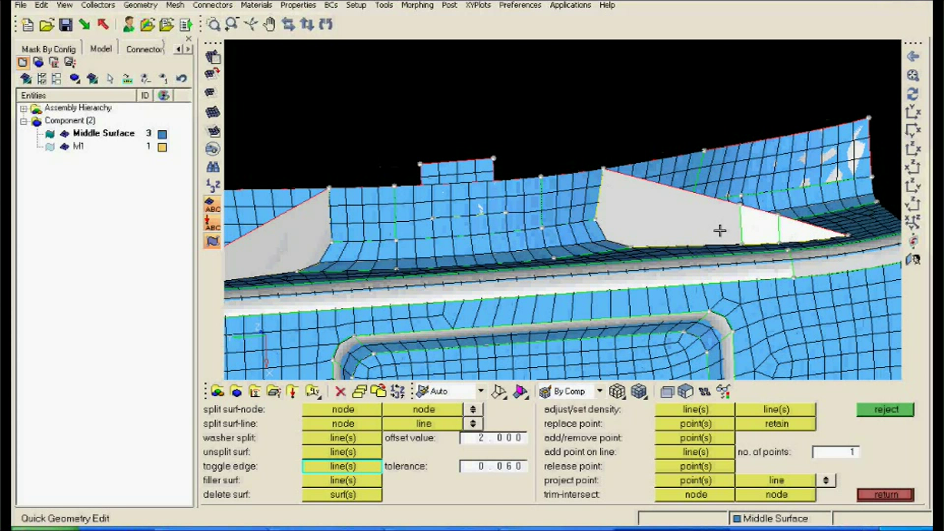
left_click(776, 229)
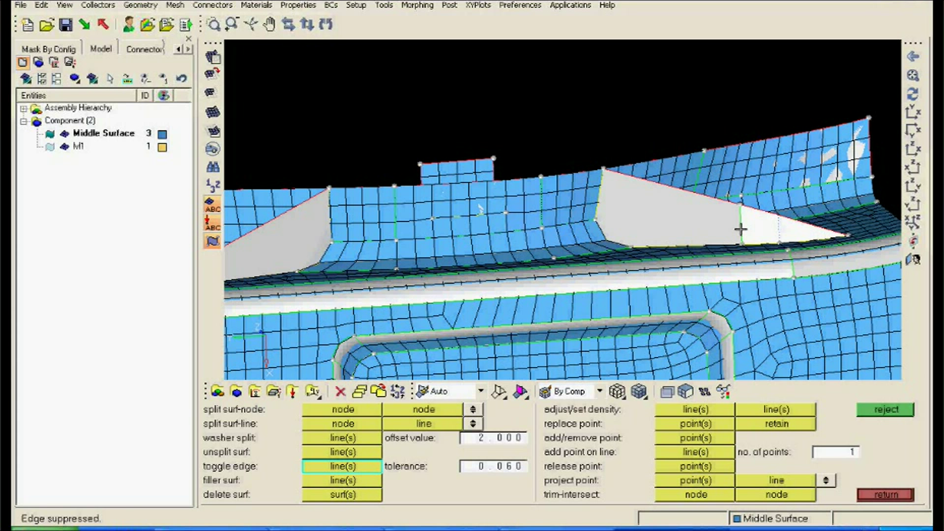
left_click(742, 226)
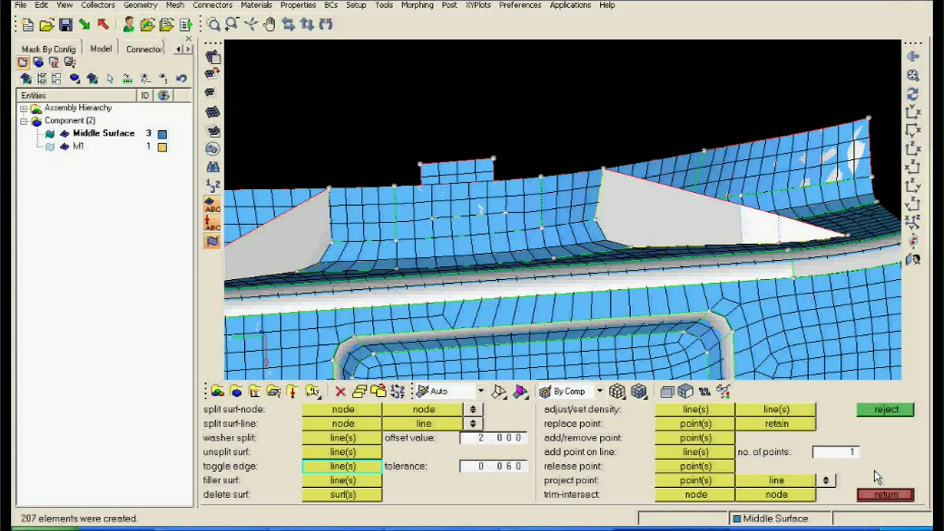
Automesh the two triangular rib surfaces with 4.000 quads.
key("Escape")
left_click(868, 440)
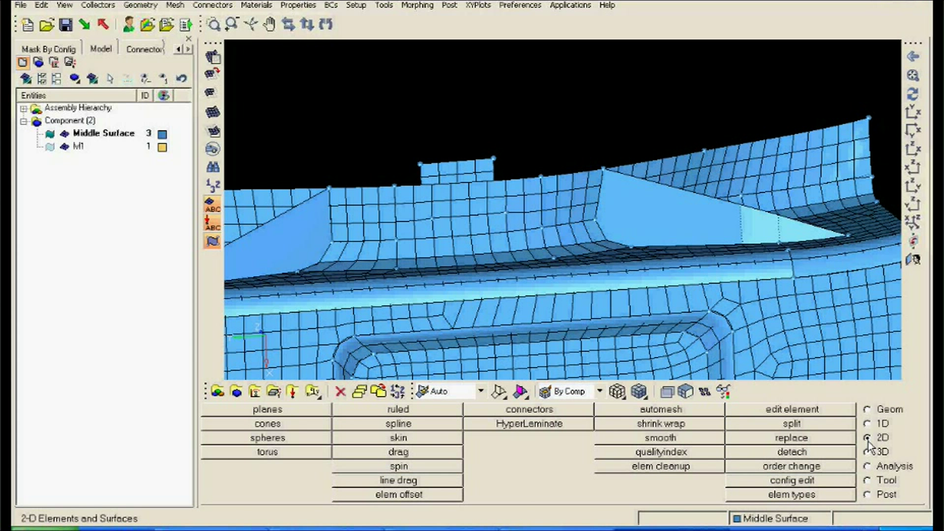
left_click(693, 410)
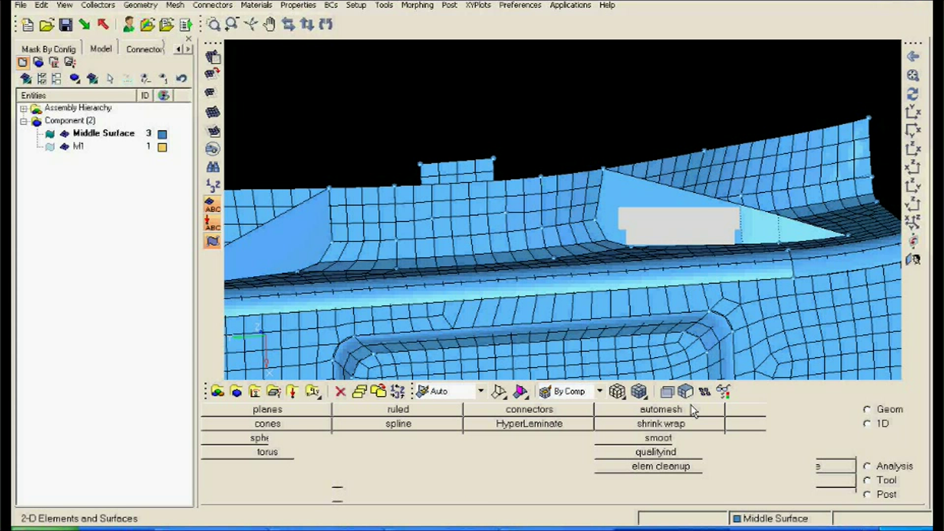
left_click(911, 412)
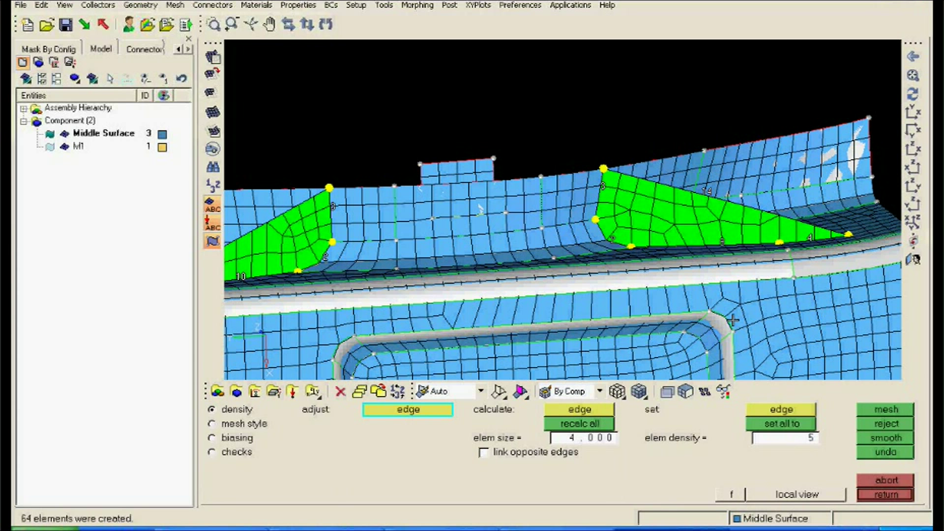
Examine the mesh along both triangular ribs and at their pointed tips, and accept it.
right_click_drag(464, 175, 624, 168, "ctrl")
scroll(469, 198, "up", 2)
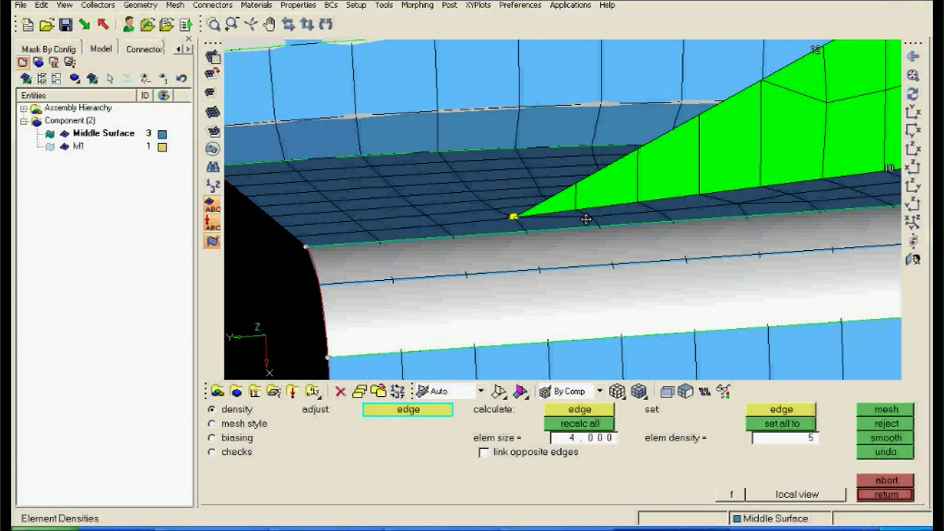
scroll(403, 276, "up", 2)
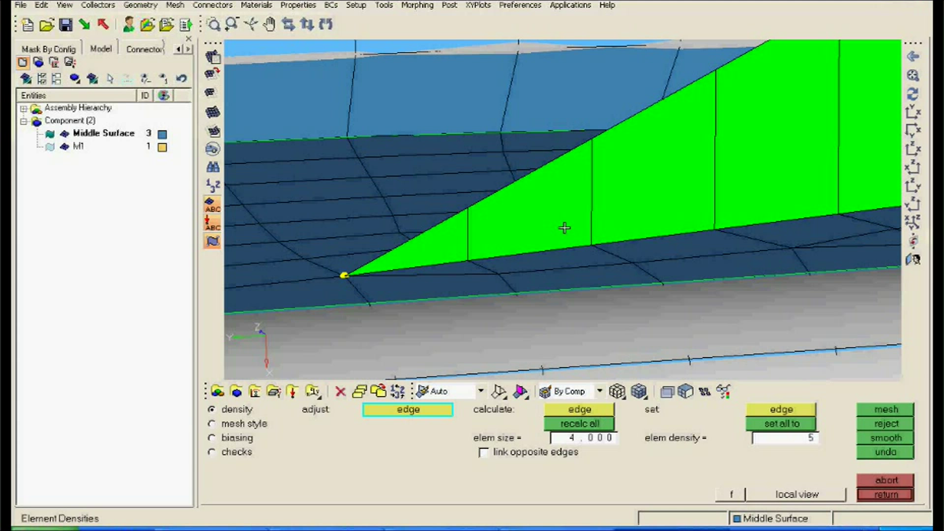
scroll(564, 228, "down", 5, "ctrl")
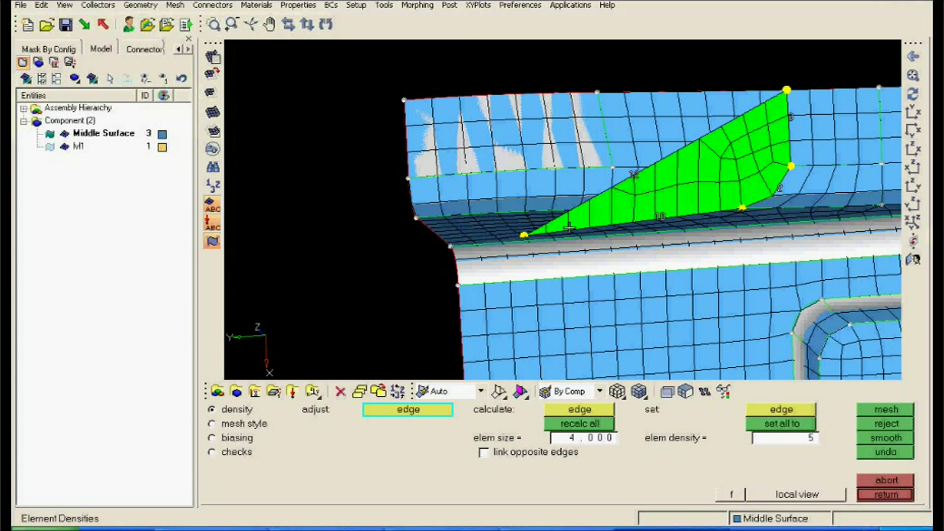
scroll(511, 244, "up", 2, "ctrl")
scroll(620, 191, "down", 5, "ctrl")
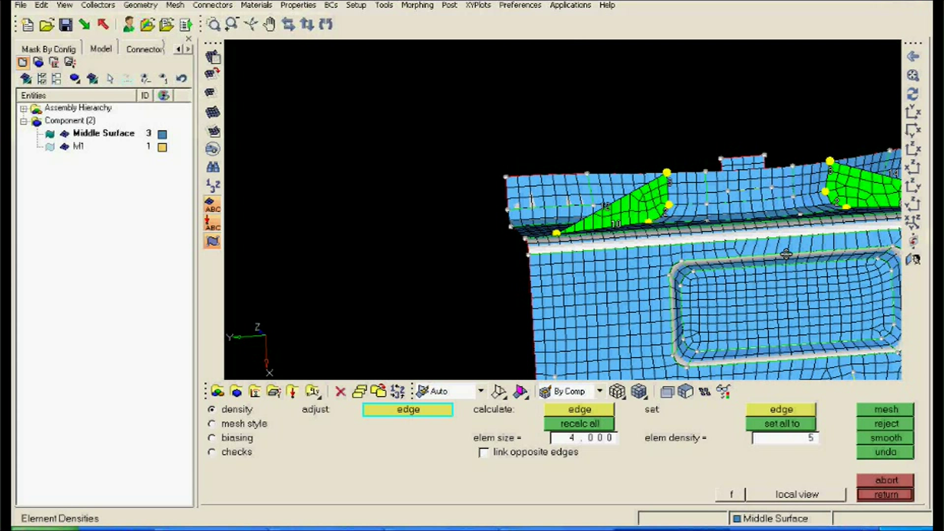
scroll(554, 255, "up", 5, "ctrl")
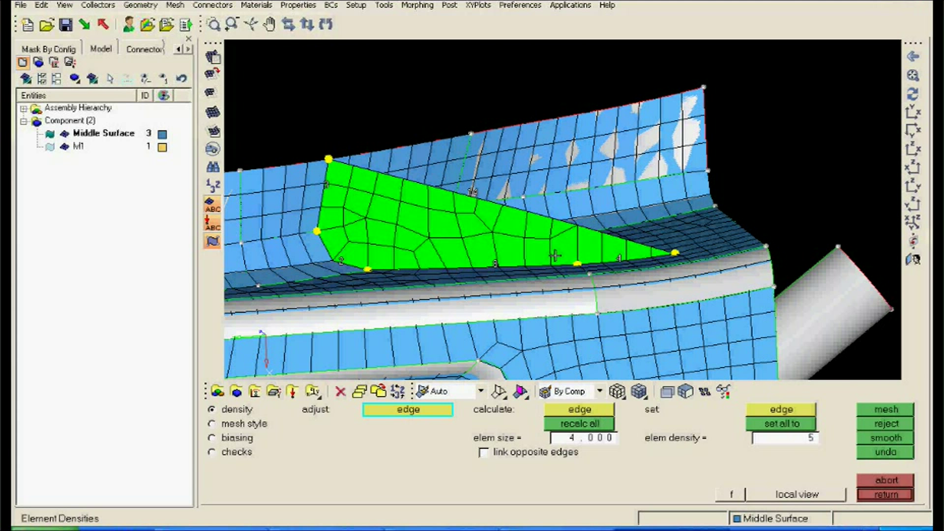
scroll(555, 255, "down", 4, "ctrl")
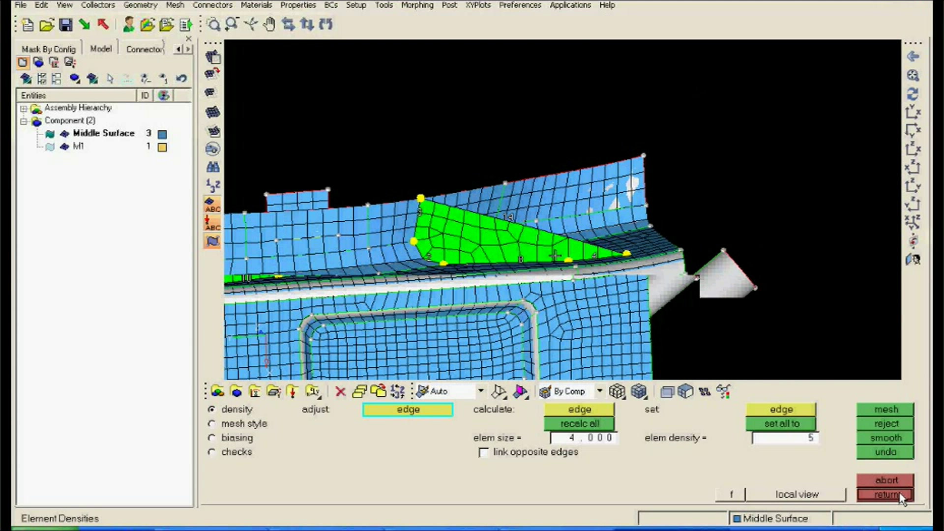
left_click(898, 495)
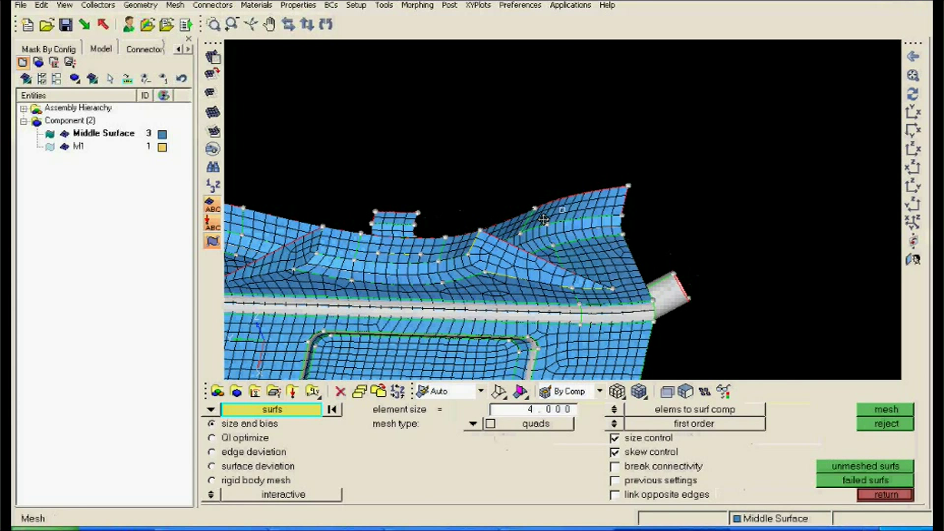
Mesh the end plate containing the two boss holes with 4.000 quads and accept the result.
left_click_drag(543, 220, 472, 224, "ctrl")
left_click(583, 206)
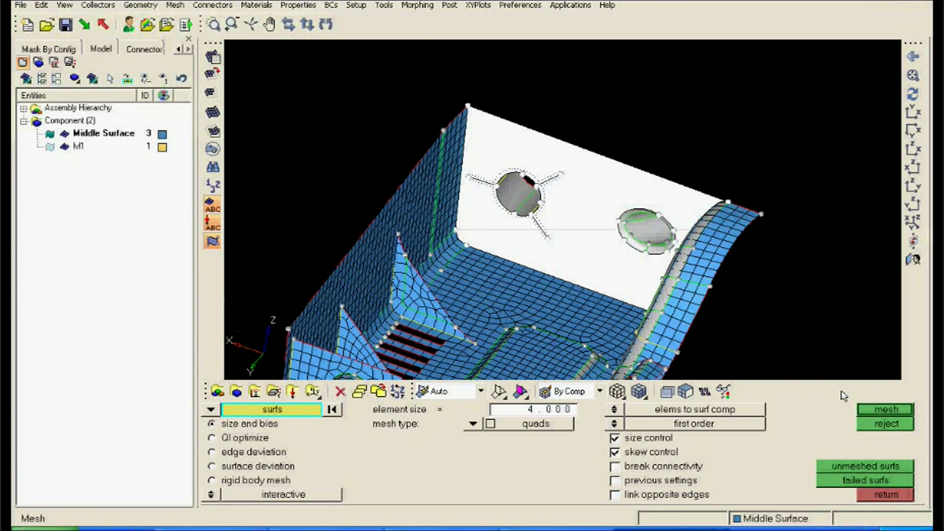
left_click(885, 409)
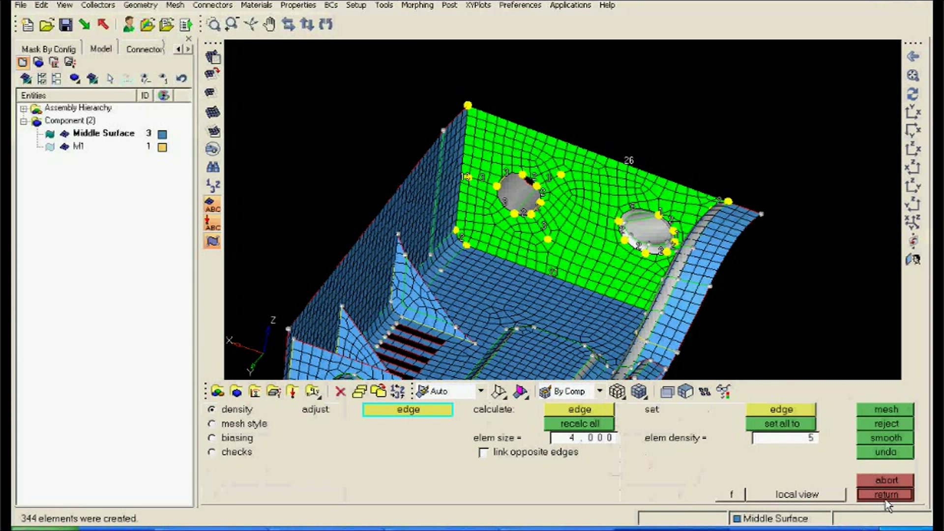
left_click_drag(772, 298, 782, 333, "ctrl")
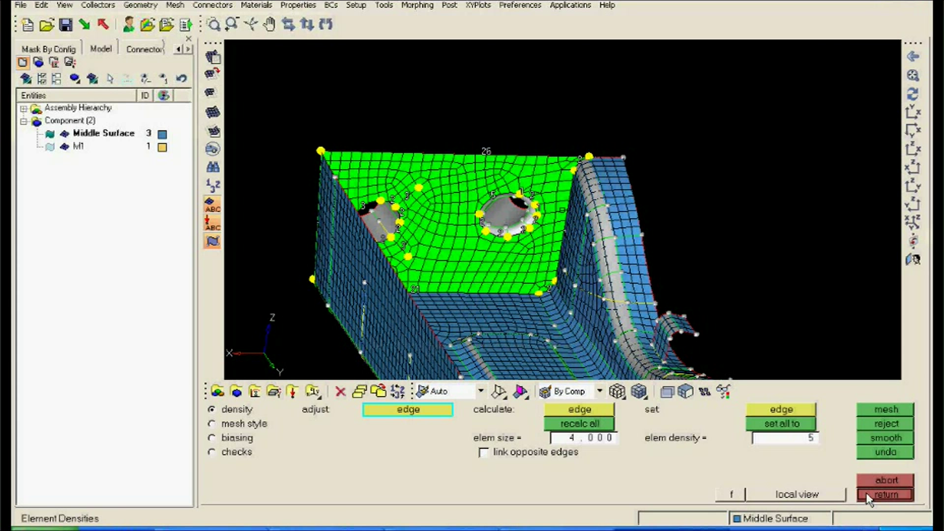
left_click(885, 494)
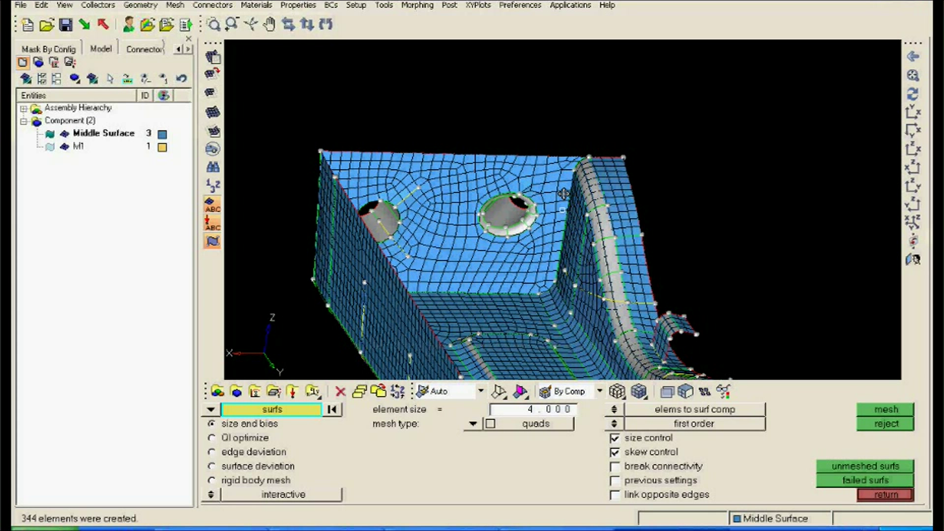
Select the gusseted boss's cylinder surfaces and its triangular gussets, mesh them with 4.000 quads and accept the mesh.
left_click_drag(563, 194, 665, 244, "ctrl")
scroll(536, 199, "up", 5, "ctrl")
left_click(543, 281)
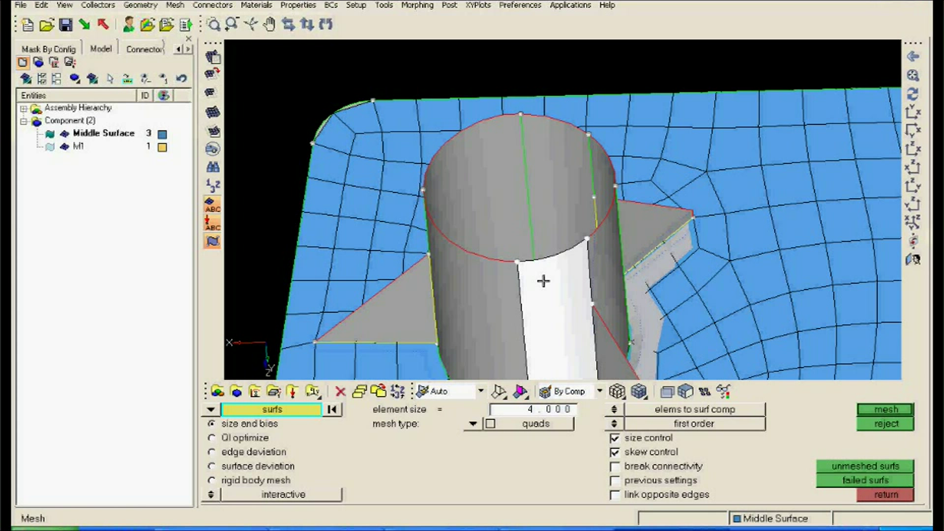
left_click(560, 160)
left_click(609, 207)
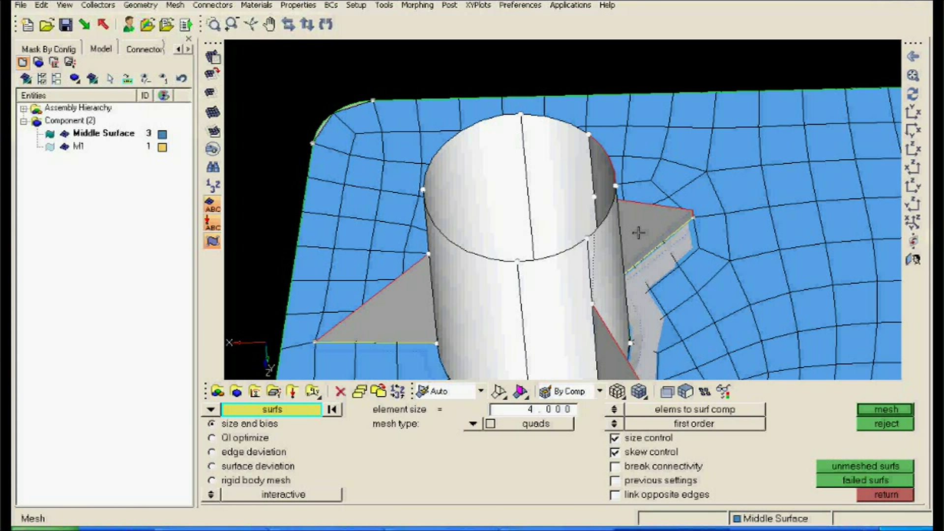
left_click(638, 233)
right_click_drag(644, 368, 681, 214, "ctrl")
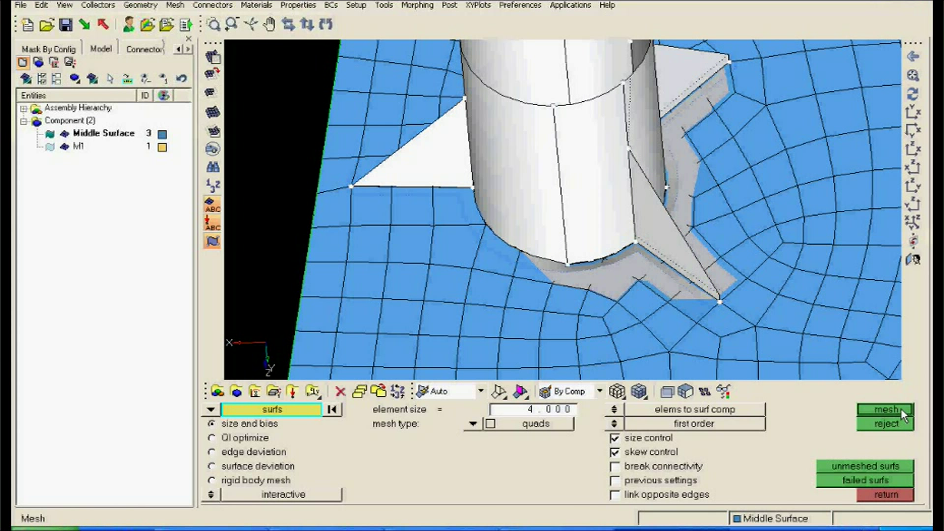
left_click(885, 409)
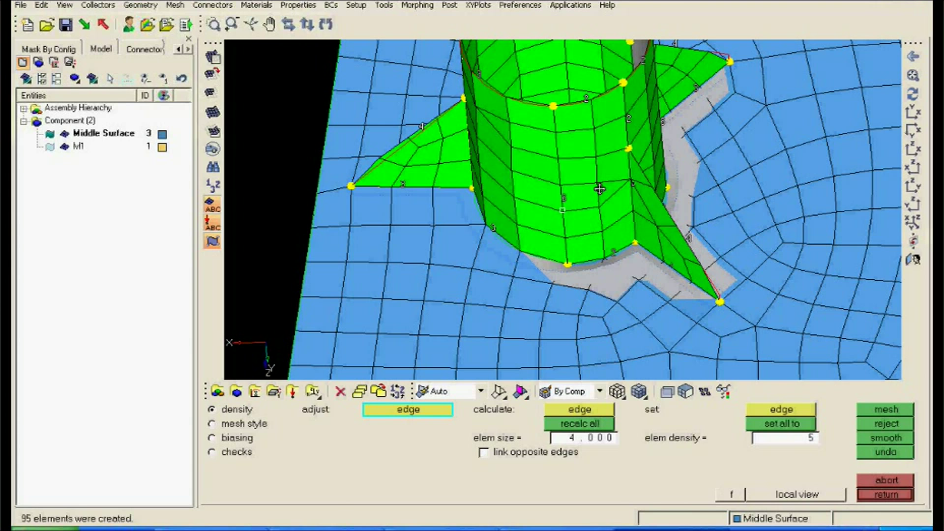
left_click_drag(599, 188, 579, 259, "ctrl")
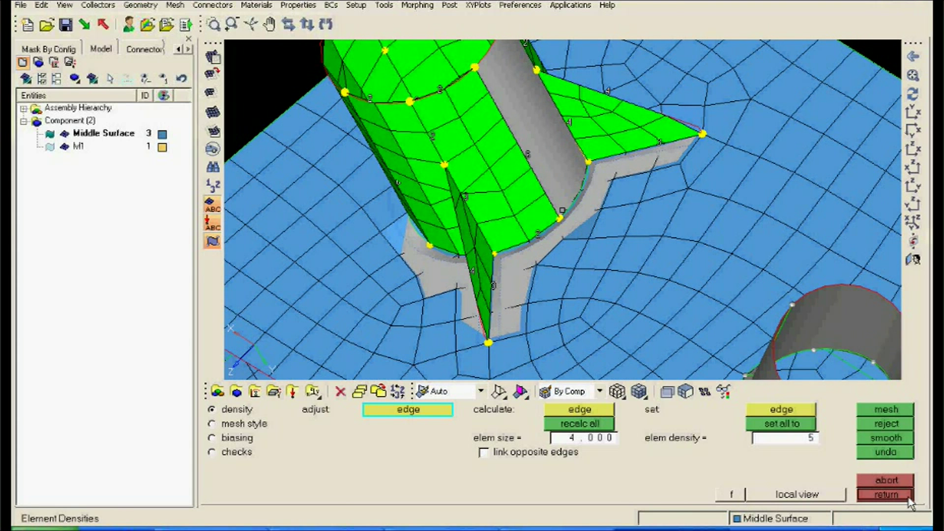
left_click(908, 497)
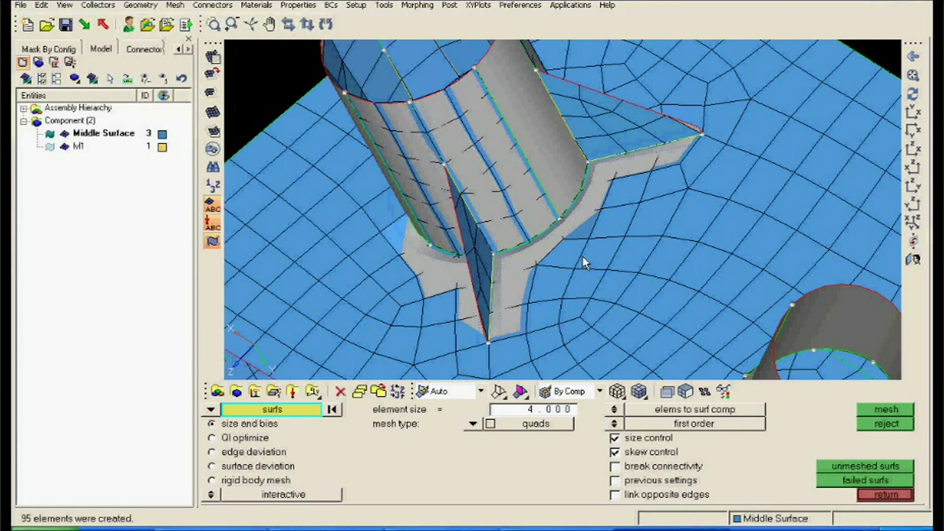
Hide and reshow the Middle Surface geometry, and mesh the boss cylinder's missing strip beside the gusset with 4.000 quads.
key("f")
left_click(49, 133)
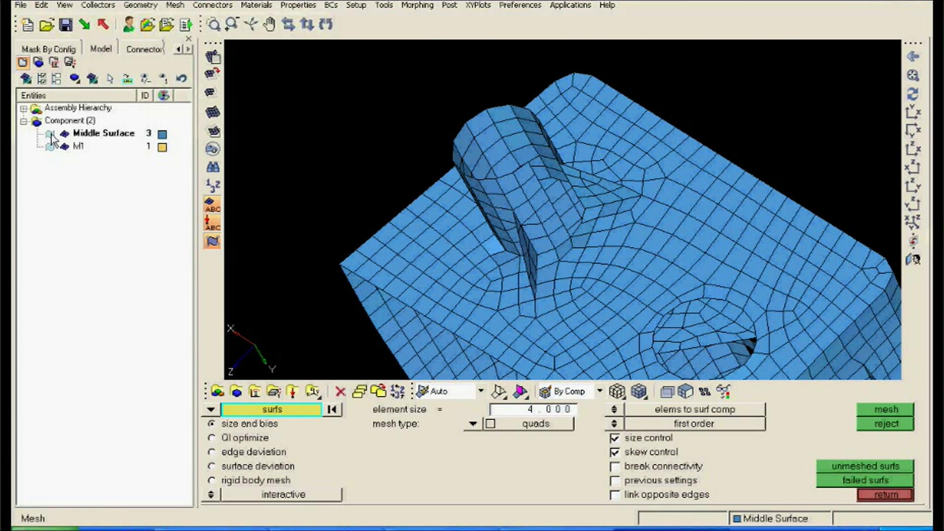
left_click(50, 134)
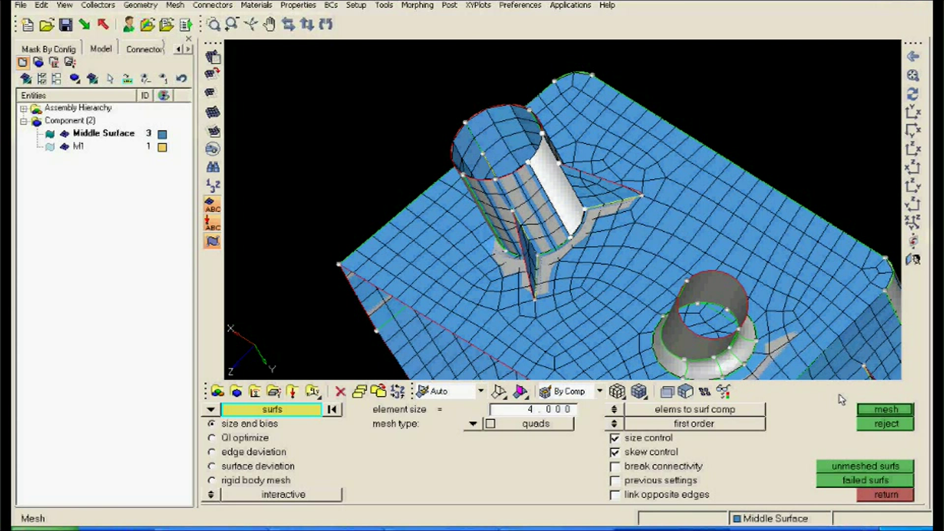
left_click(885, 409)
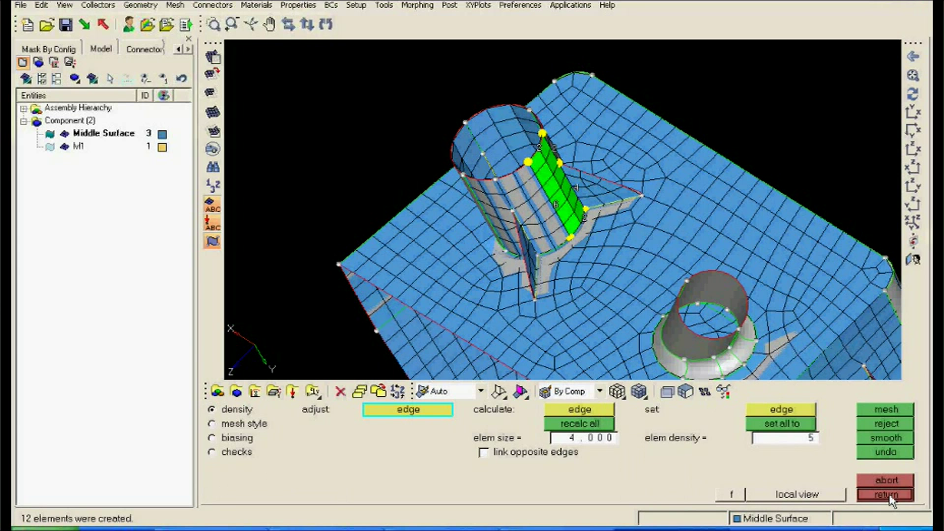
left_click(891, 497)
mouse_move(551, 226)
left_mouse_down("ctrl")
mouse_move(468, 289)
mouse_move(568, 242)
mouse_move(564, 217)
left_mouse_up("ctrl")
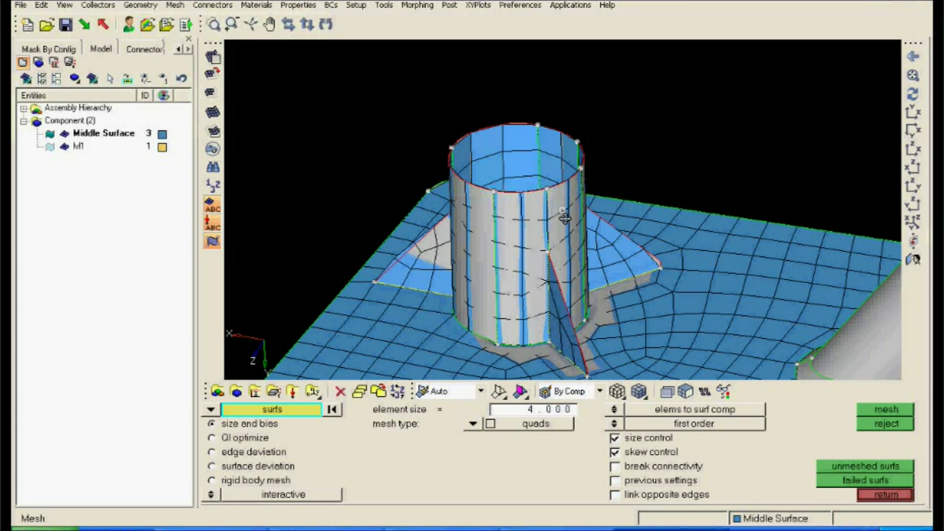
Show the Middle Surface geometry and select the ungusseted boss's cylinder and base fillet surfaces for meshing.
left_click_drag(565, 217, 531, 163, "ctrl")
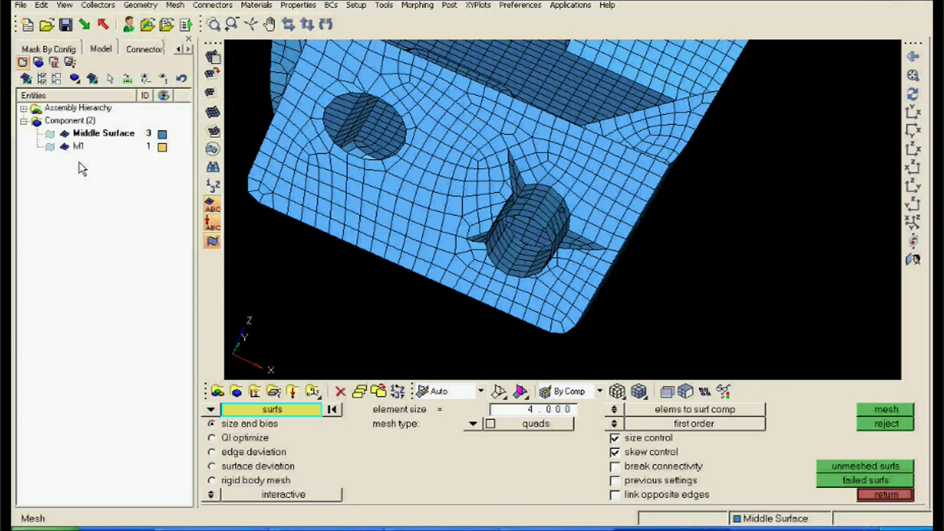
left_click(49, 133)
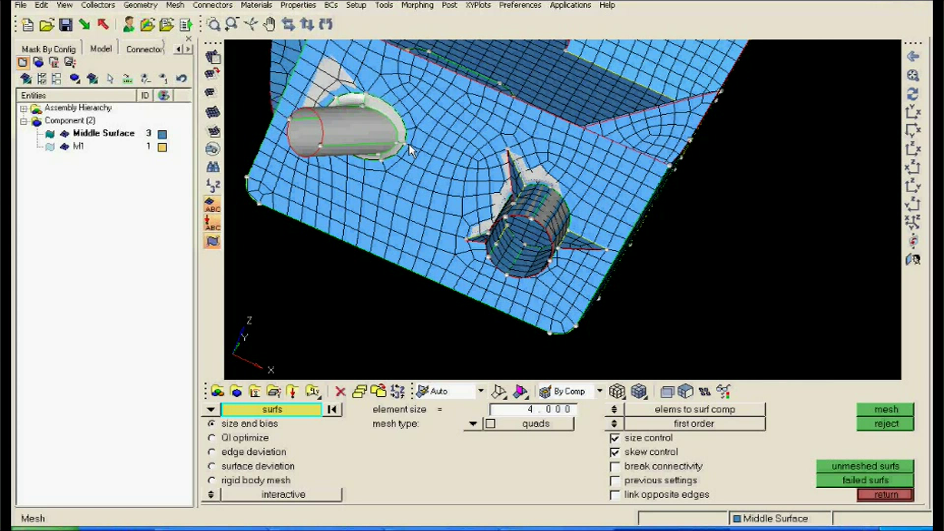
left_click_drag(409, 148, 510, 247, "ctrl")
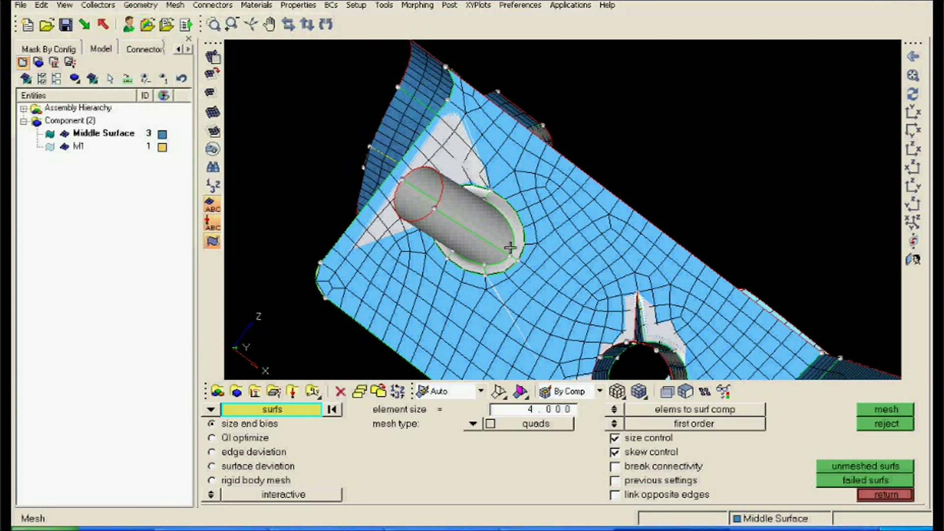
scroll(510, 247, "up", 3)
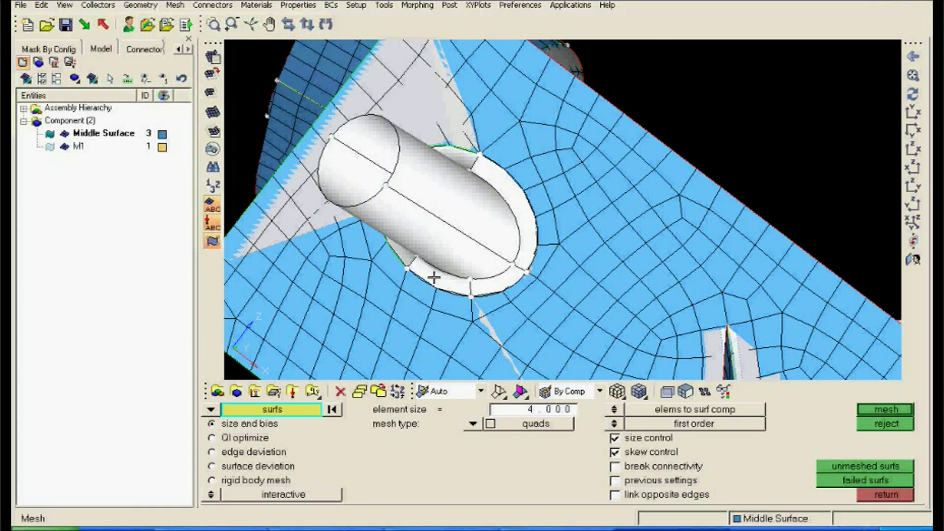
Adjust the edge density along the ungusseted boss's base fillet and regenerate its 4.000 quad mesh.
left_click_drag(434, 278, 566, 290, "ctrl")
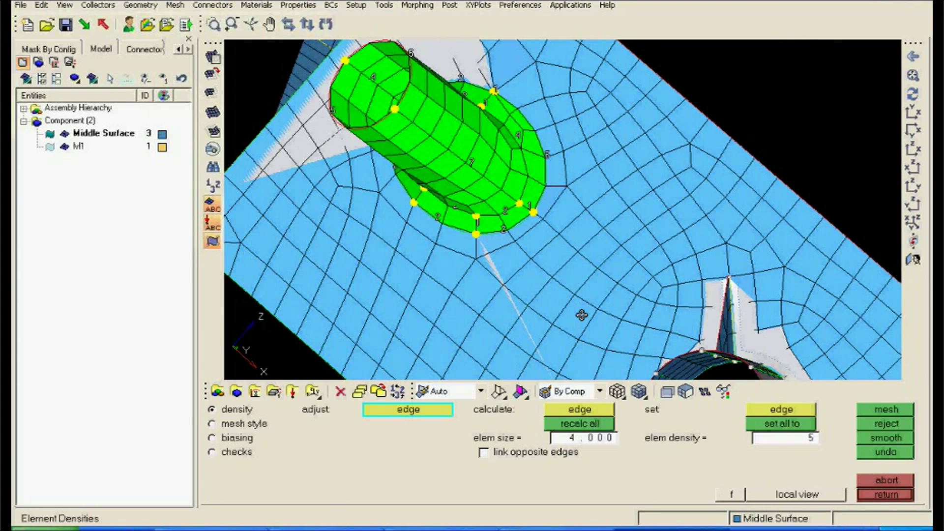
left_click_drag(582, 317, 443, 271, "ctrl")
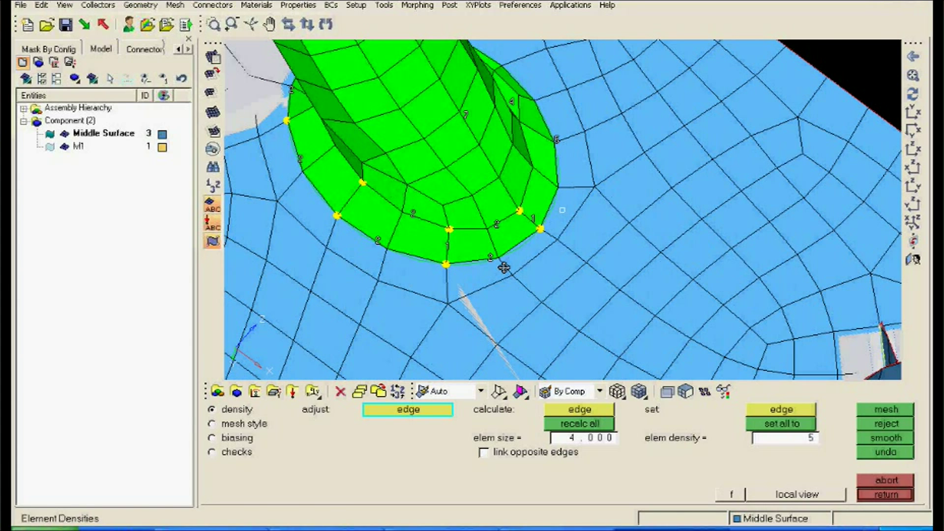
mouse_move(543, 250)
left_mouse_down("ctrl")
mouse_move(624, 263)
mouse_move(656, 231)
mouse_move(453, 263)
mouse_move(563, 297)
mouse_move(405, 207)
left_mouse_up("ctrl")
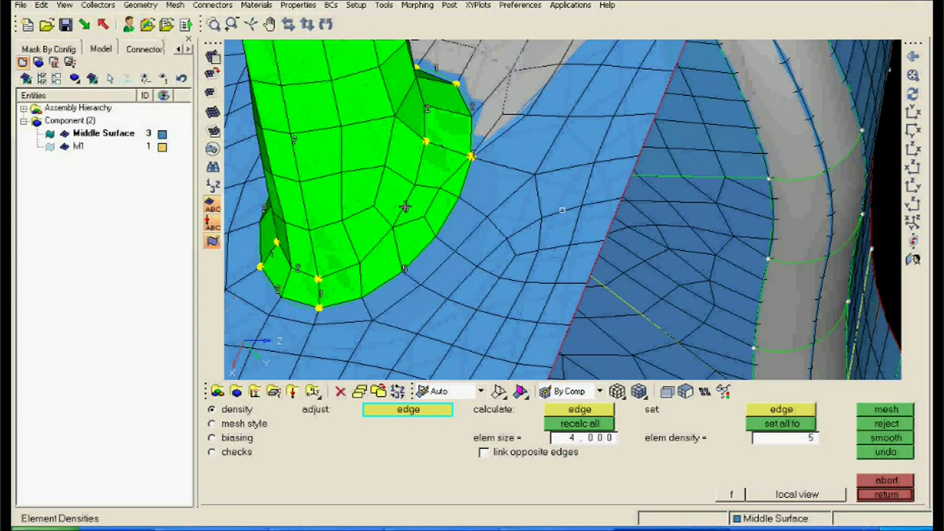
left_click(860, 412)
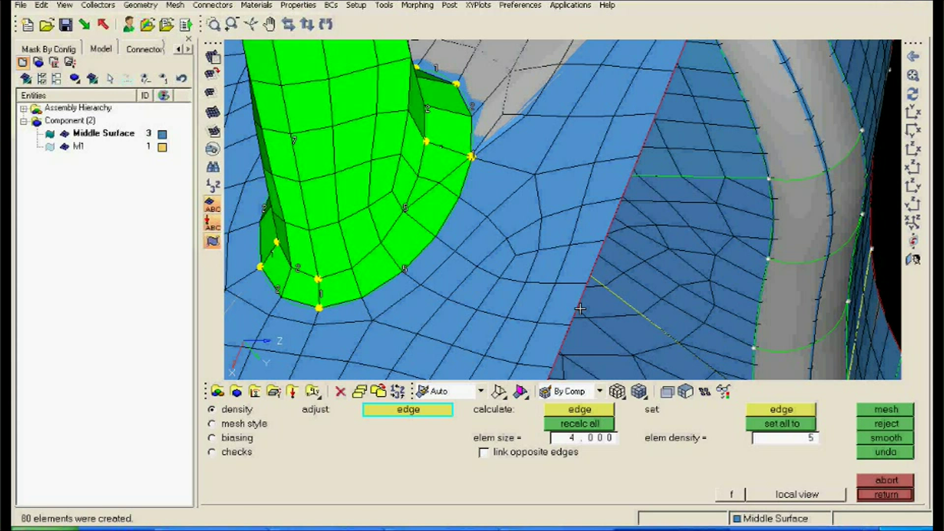
Examine the mesh nodes where the boss's base fillet meets the end plate, and abort the mesh.
left_click_drag(581, 308, 723, 275, "ctrl")
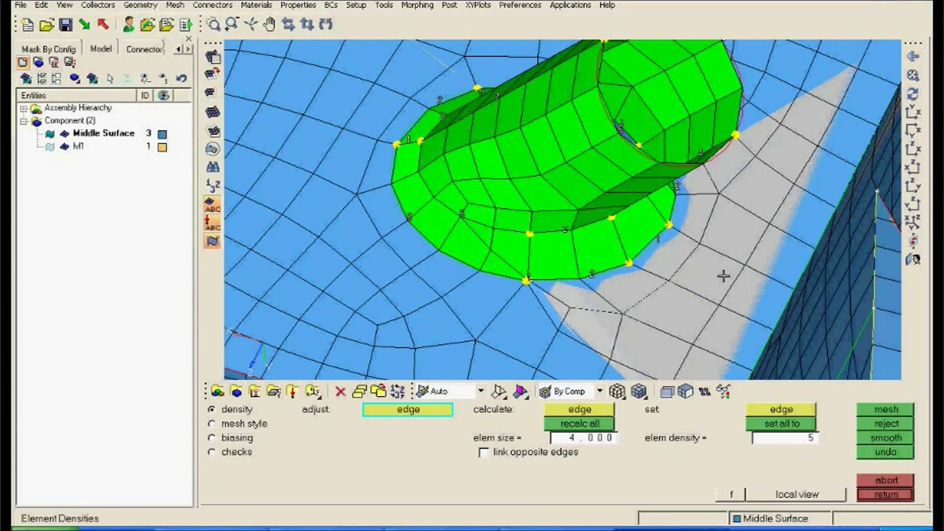
scroll(595, 268, "up", 3, "ctrl")
scroll(447, 286, "up", 5)
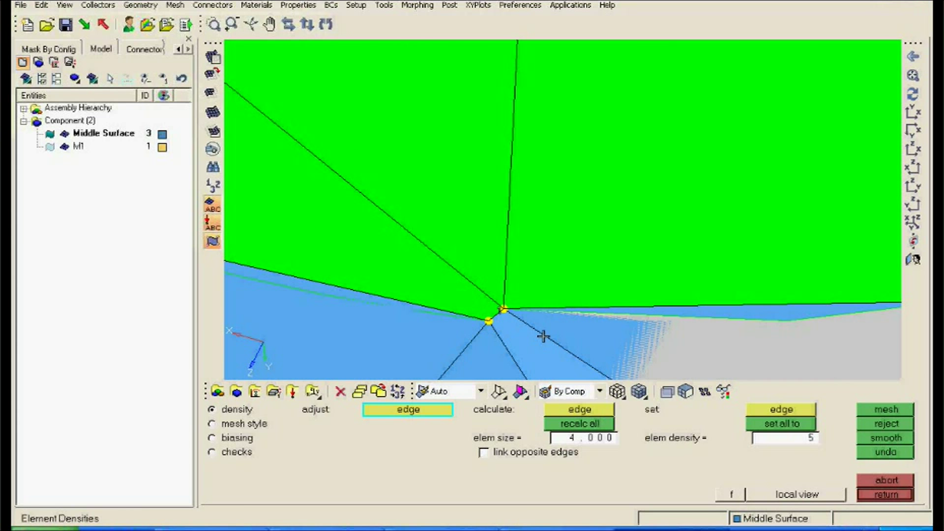
scroll(543, 336, "up", 2)
scroll(478, 279, "up", 4)
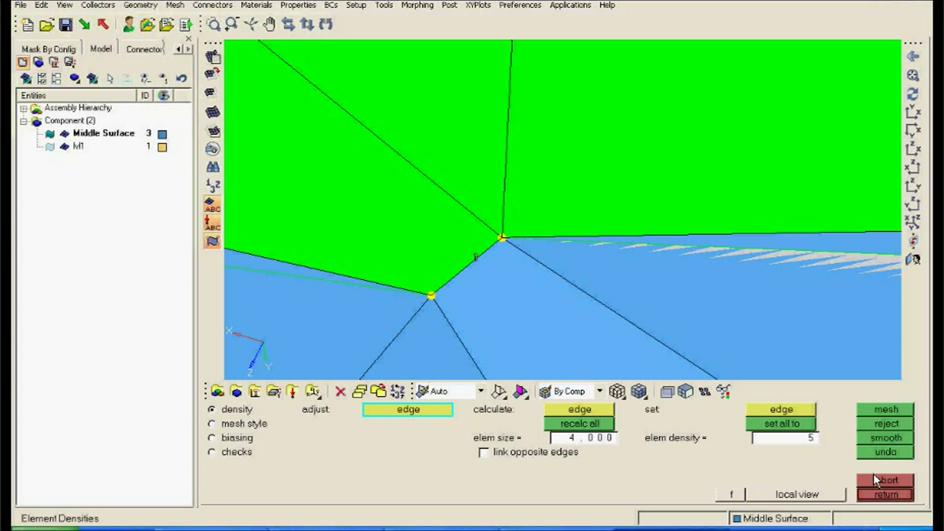
left_click(900, 482)
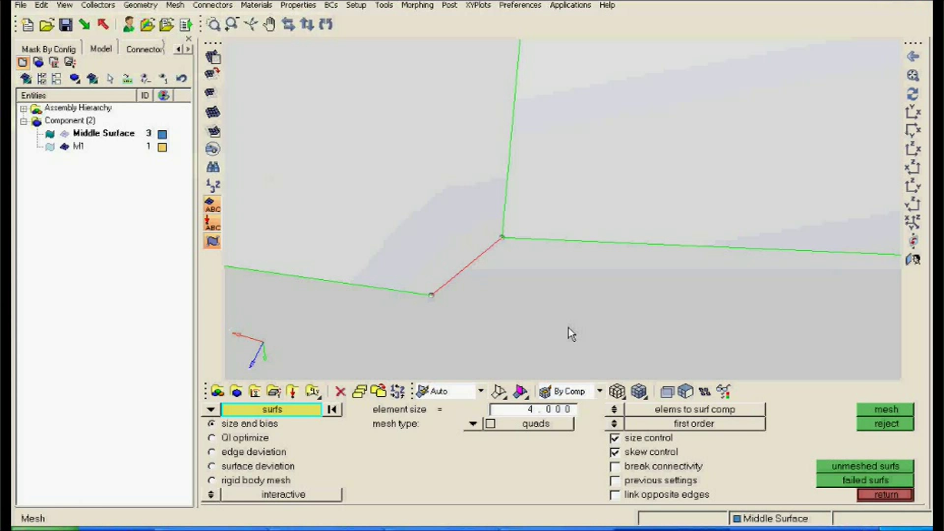
Toggle the tiny free edge at the base fillet's outer corner into a shared edge and remove the leftover point beside it.
scroll(569, 327, "down", 10)
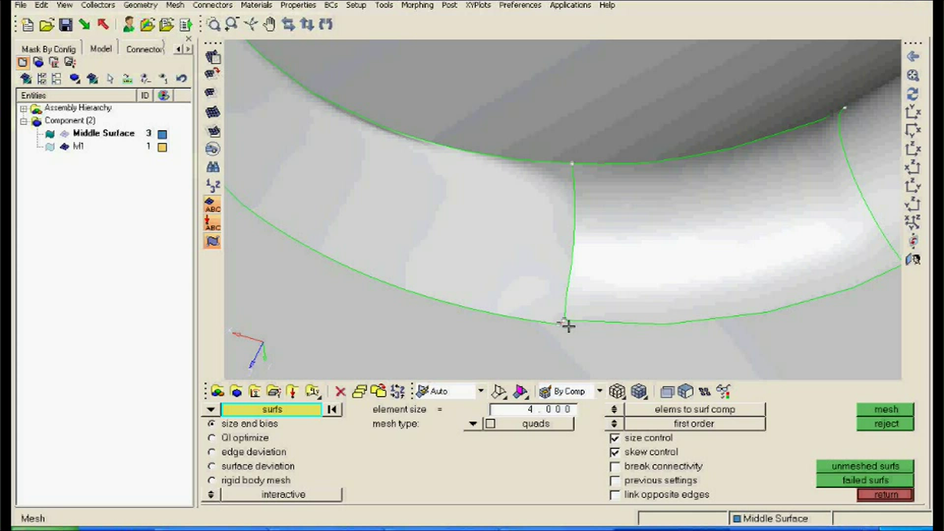
scroll(481, 255, "up", 5)
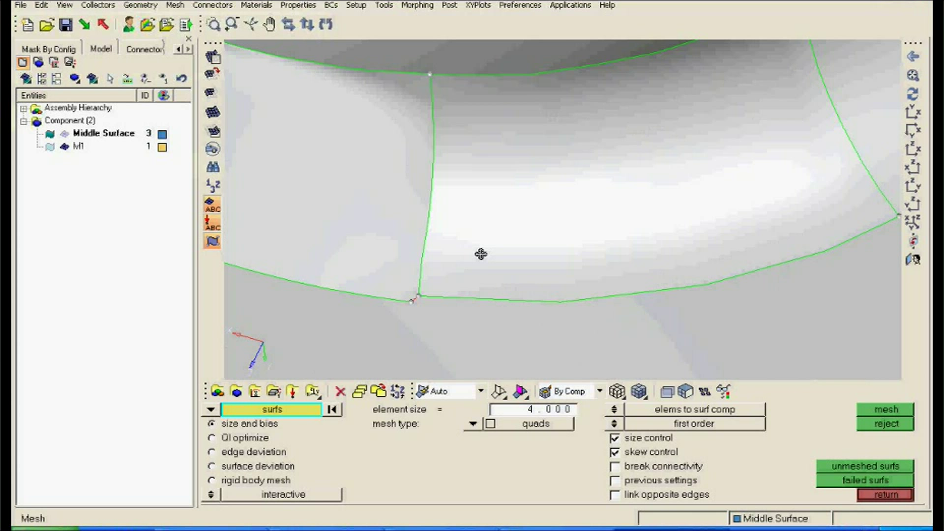
scroll(644, 227, "up", 3)
scroll(453, 255, "up", 4)
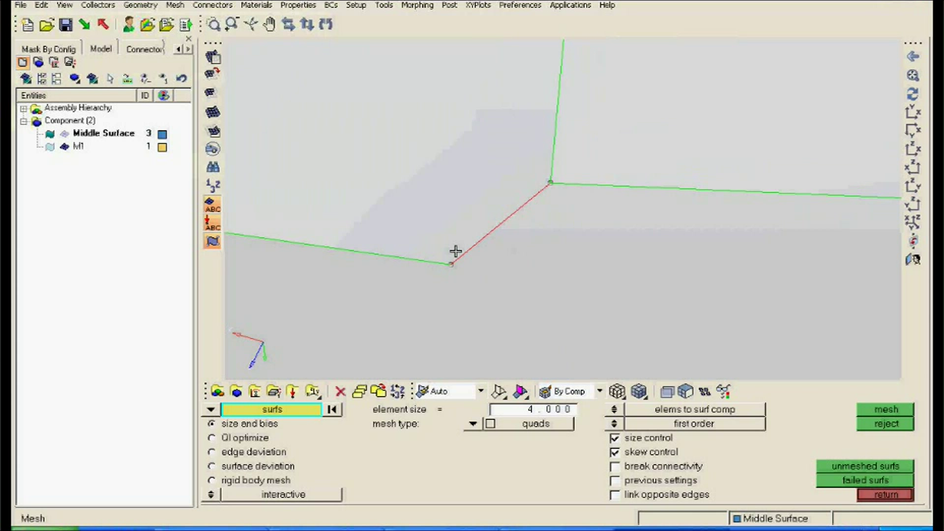
left_click(886, 495)
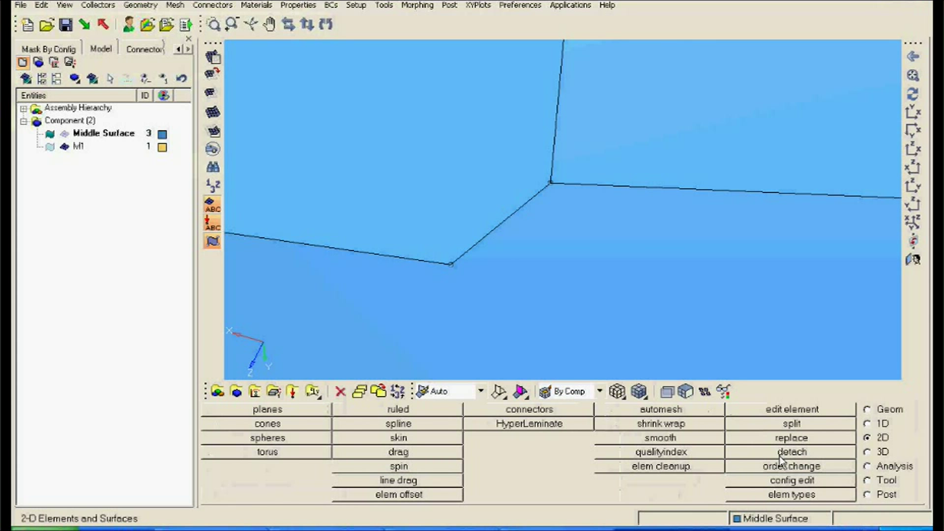
left_click(868, 409)
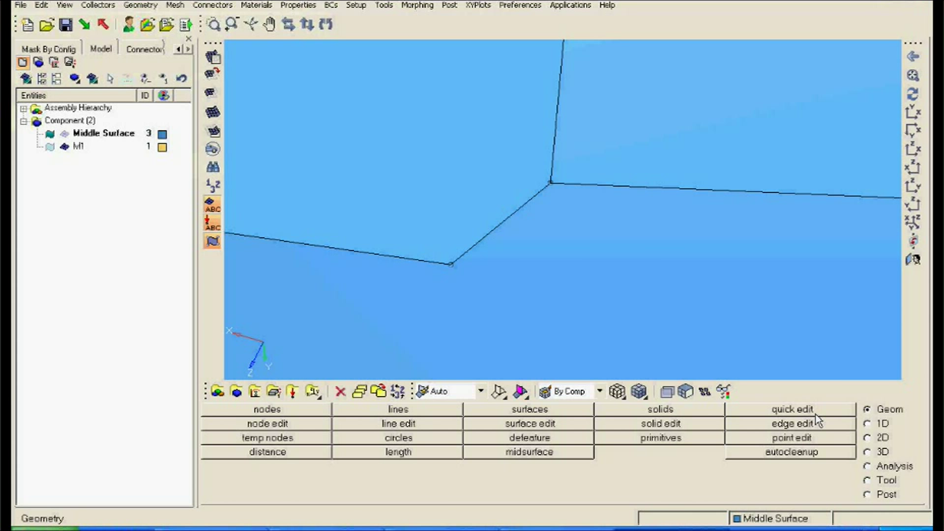
left_click(815, 413)
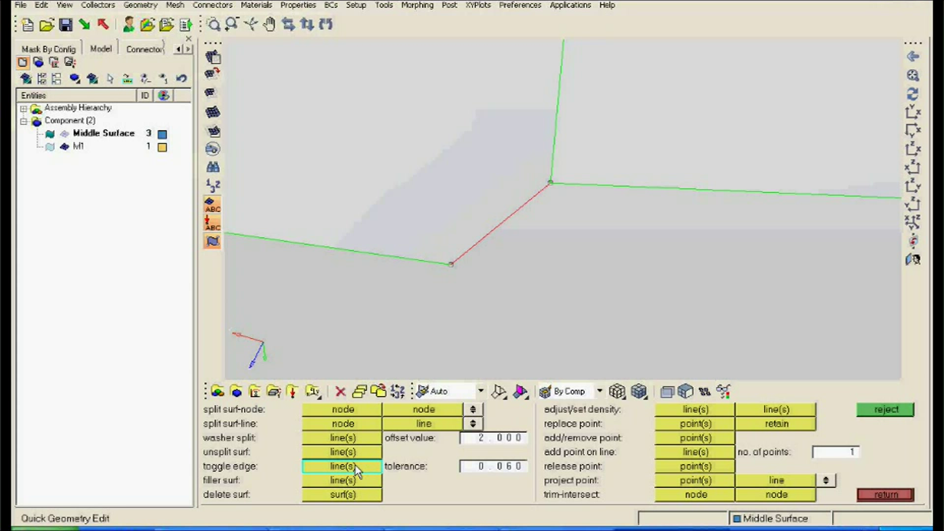
left_click(478, 244)
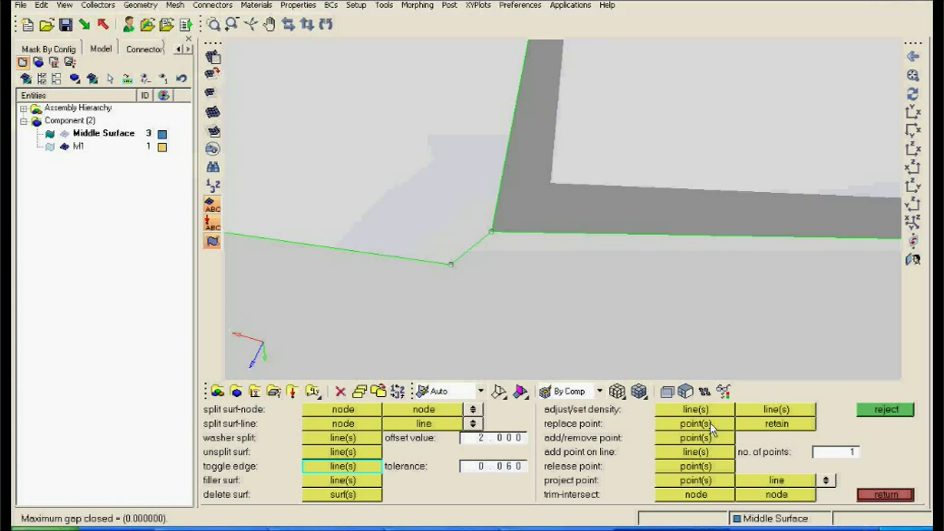
left_click(694, 437)
left_click_drag(426, 261, 491, 291, "shift")
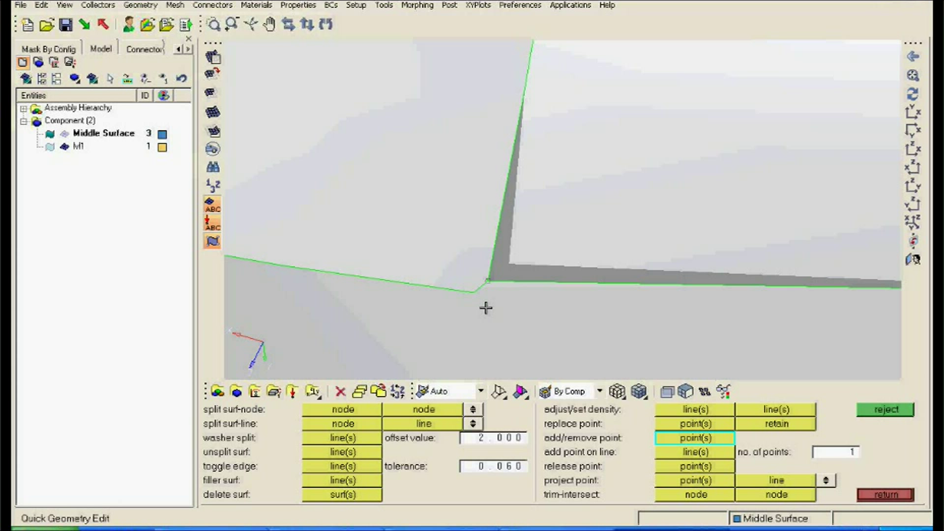
Redisplay the Middle Surface elements and examine the end plate mesh around the ungusseted boss's base fillet.
scroll(485, 308, "down", 5)
left_click_drag(485, 308, 404, 246, "ctrl")
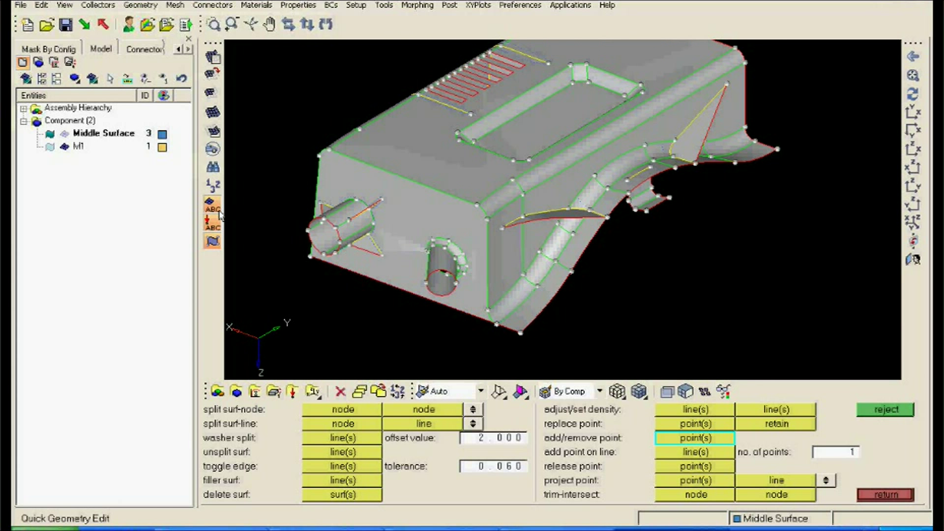
left_click(64, 135)
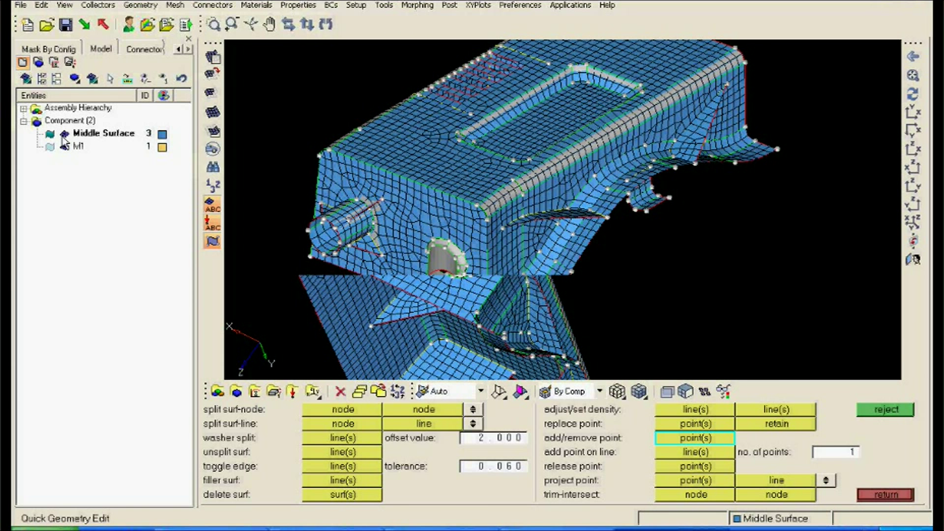
left_click(64, 146)
left_click_drag(507, 244, 530, 251, "ctrl")
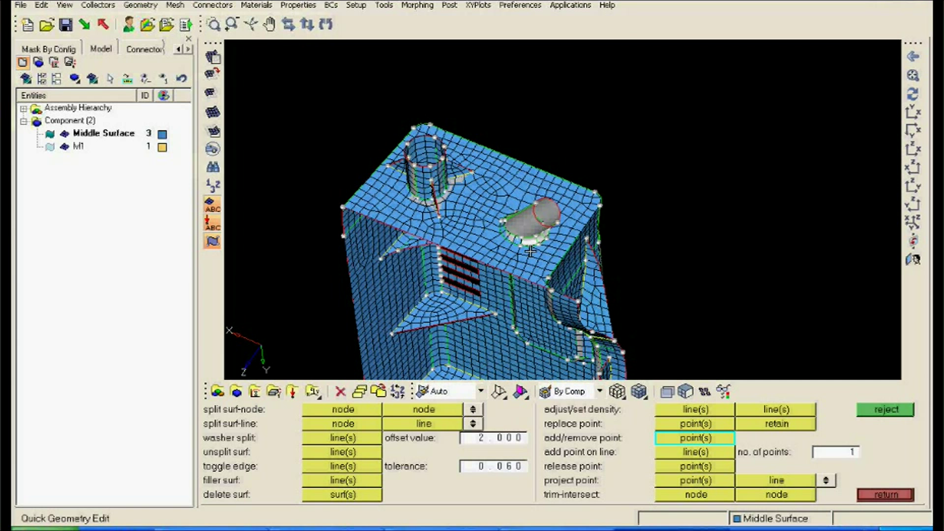
scroll(530, 251, "up", 3)
scroll(540, 262, "up", 2)
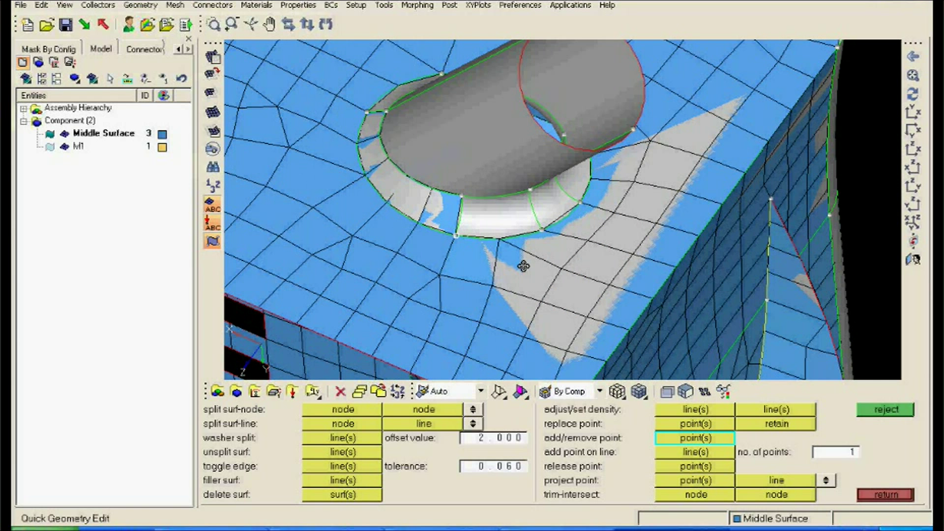
left_click_drag(524, 266, 430, 267, "ctrl")
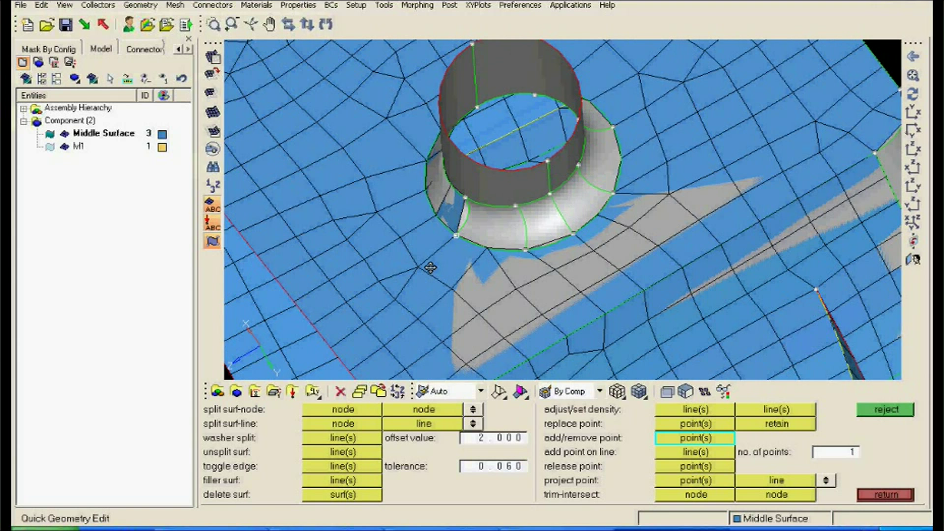
scroll(430, 268, "down", 4)
Delete all mesh elements on the end plate by expanding the selection from one element to its whole face.
key("F2")
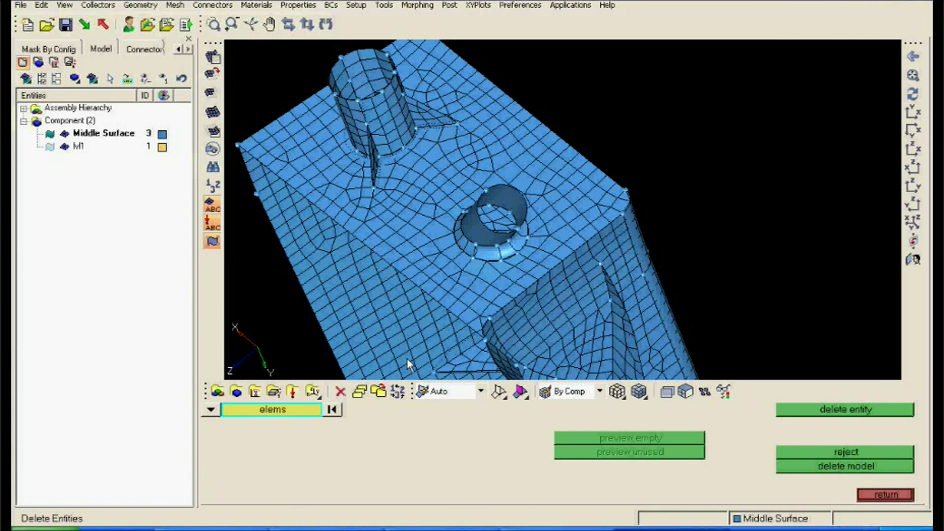
left_click(421, 251)
middle_click(422, 251)
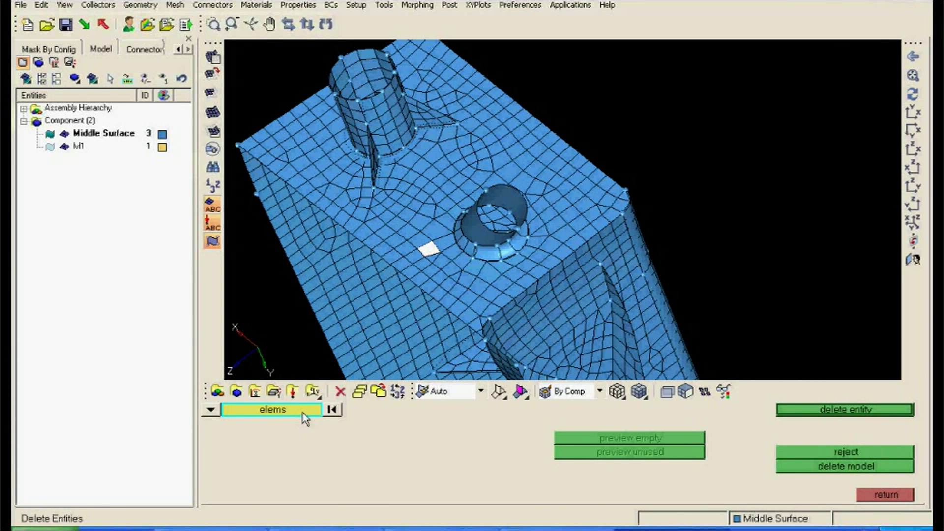
left_click(295, 410)
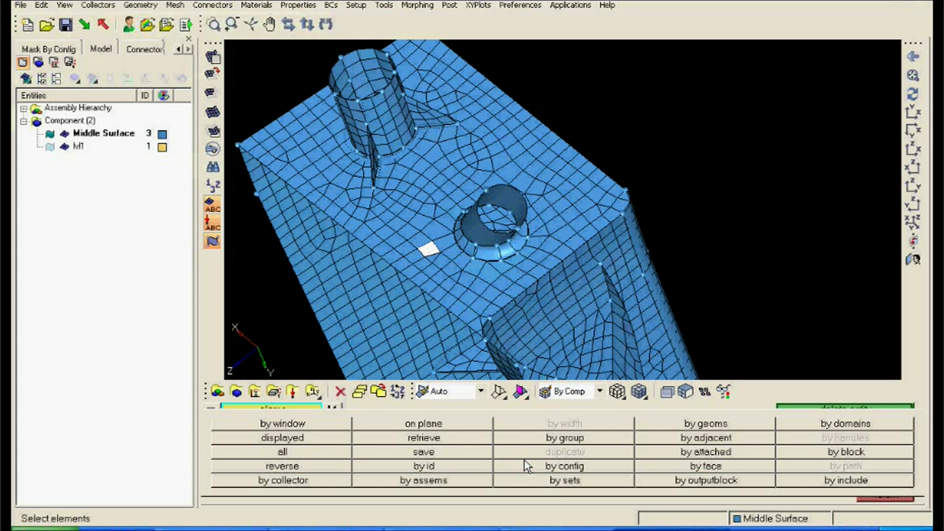
left_click(705, 466)
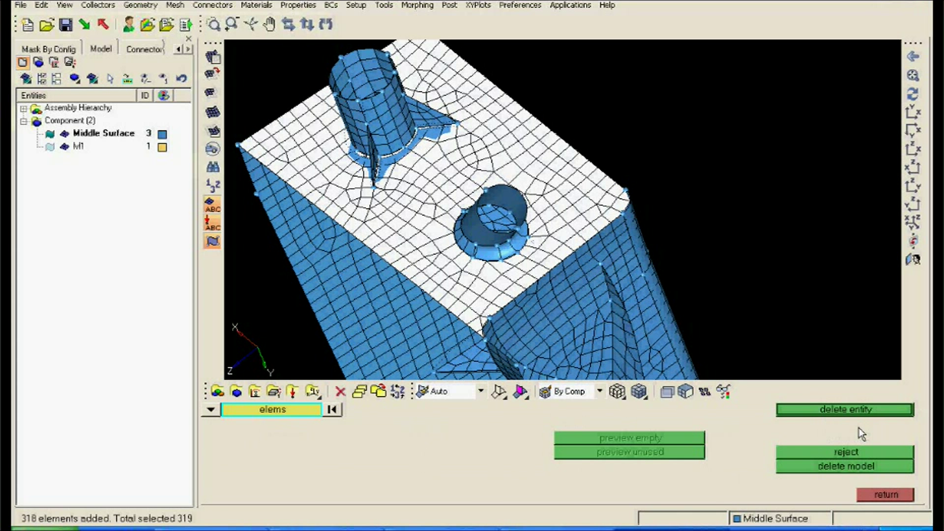
middle_click(861, 434)
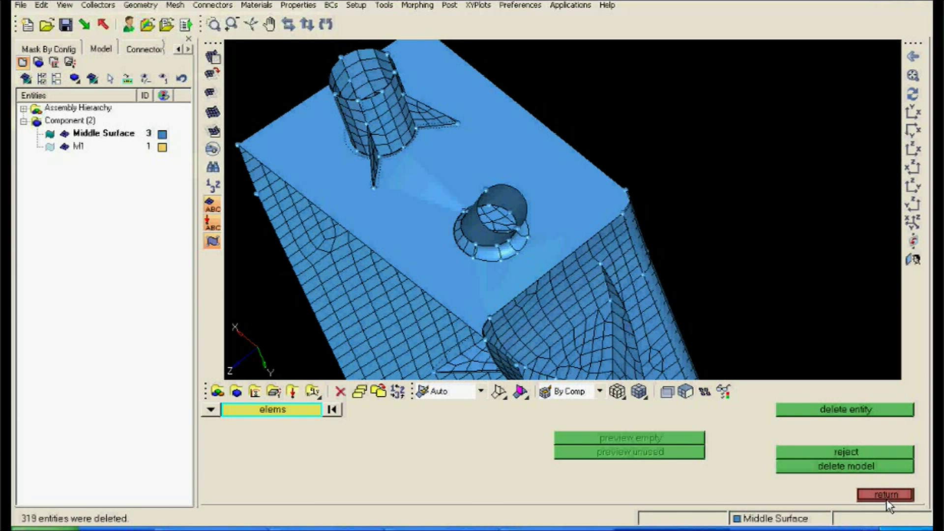
left_click(887, 498)
Automesh the end plate, the ungusseted boss's base fillet surfaces and its cylindrical wall with quads at element size 4.000.
left_click_drag(522, 286, 896, 504, "ctrl")
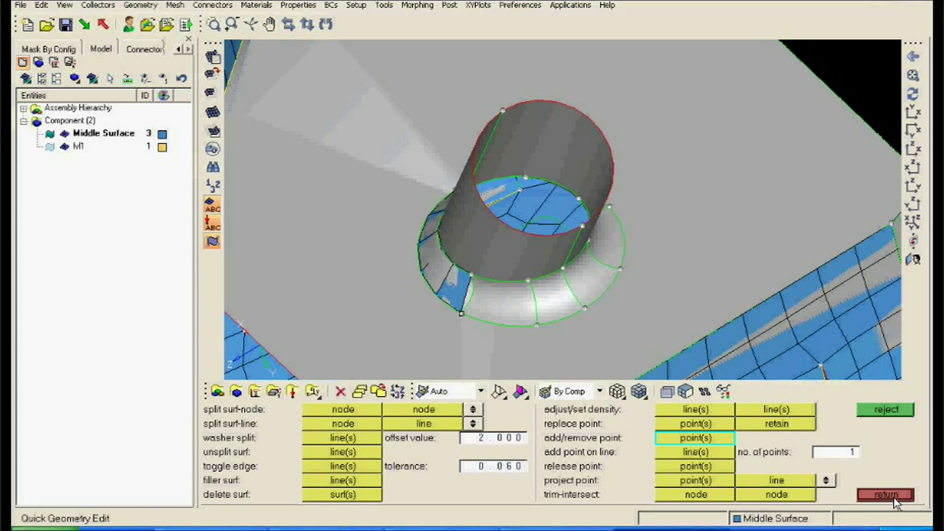
left_click(896, 504)
left_click(879, 437)
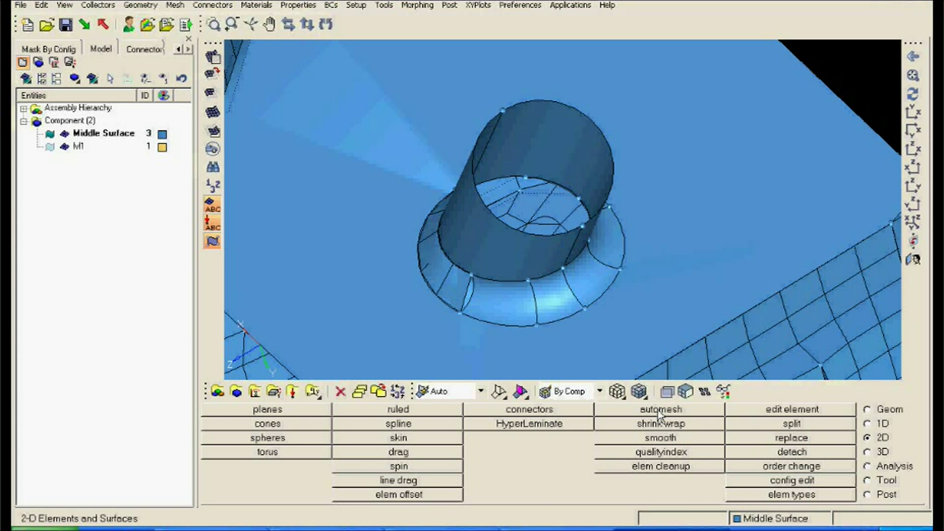
left_click(660, 410)
left_click(382, 315)
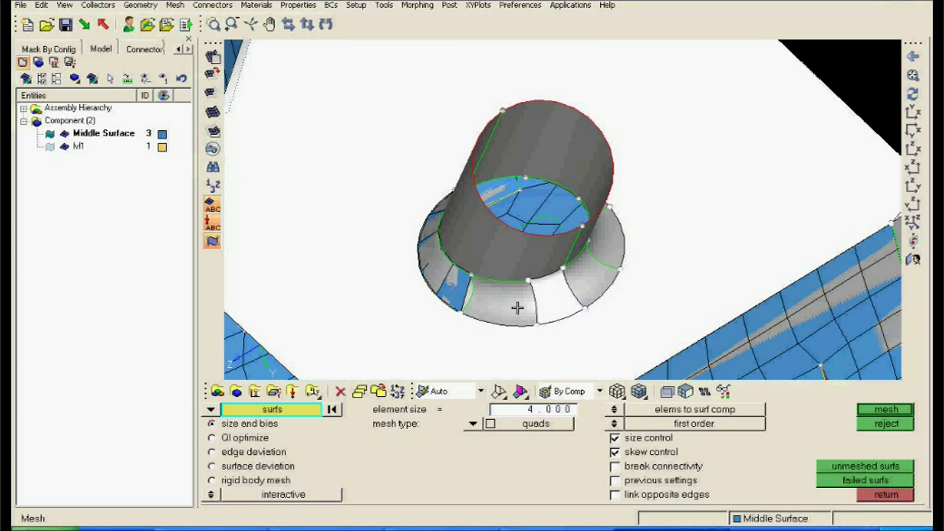
left_click(518, 308)
left_click(601, 267)
left_click(587, 217)
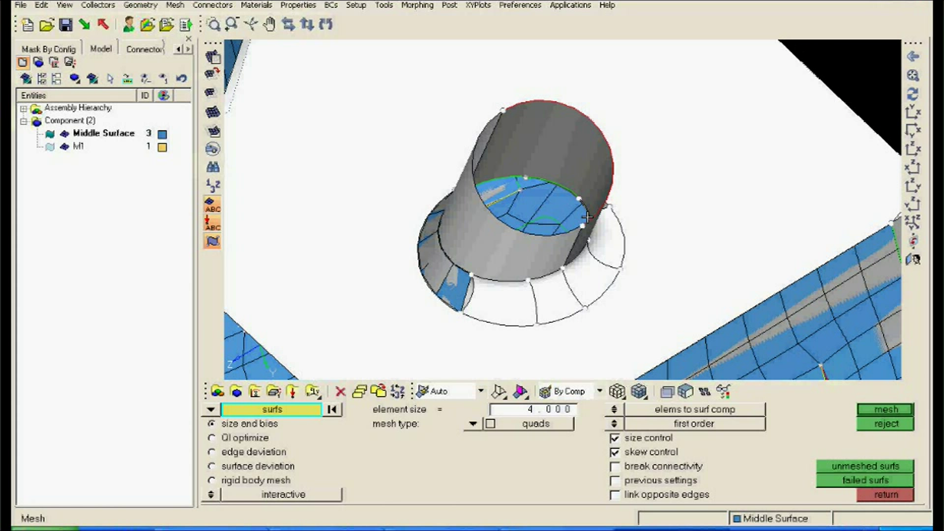
left_click_drag(587, 216, 602, 192, "ctrl")
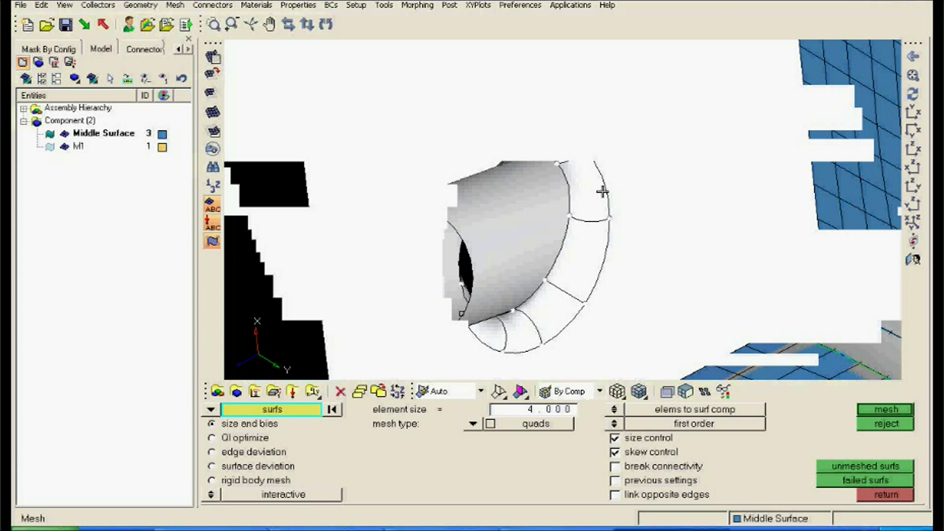
left_click(878, 410)
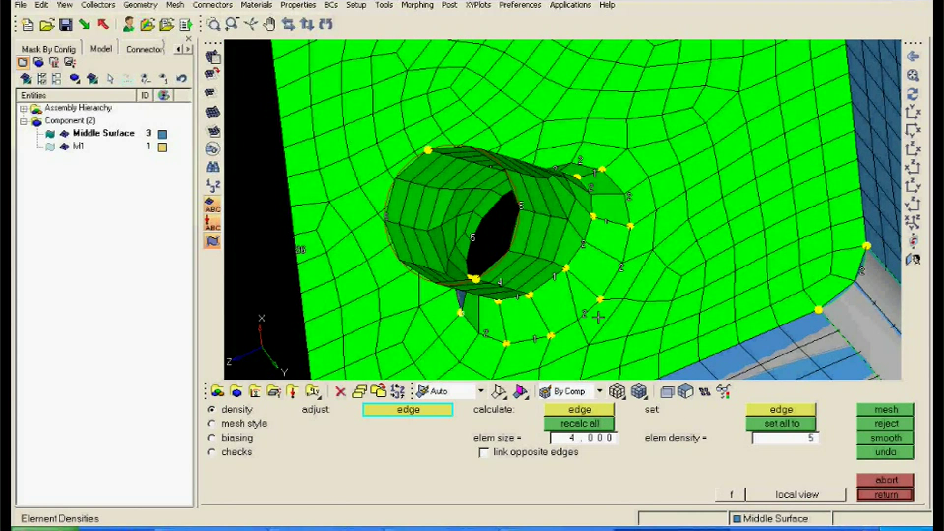
Raise the element density to 2 on edges where the ungusseted boss meets its base fillet and remesh the surfaces.
left_click_drag(597, 317, 639, 316, "ctrl")
scroll(585, 265, "up", 3)
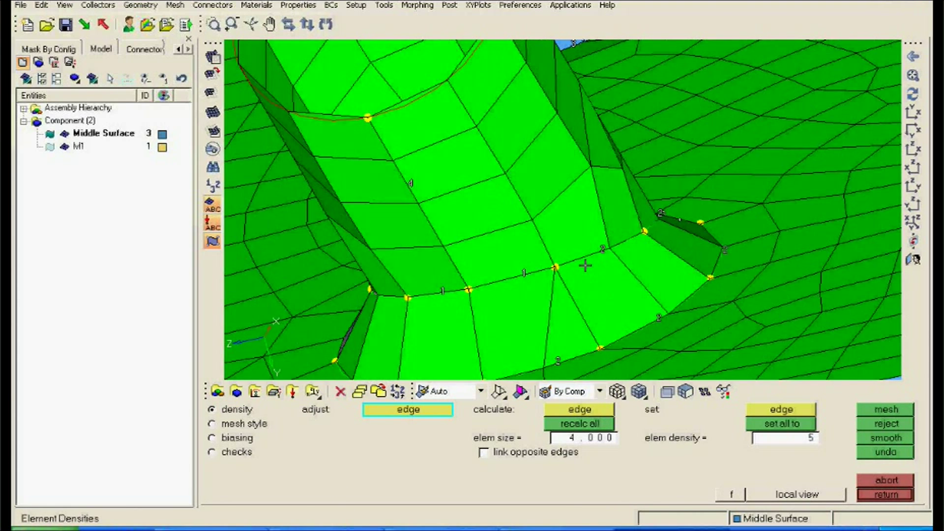
scroll(585, 266, "up", 5)
right_click_drag(445, 203, 495, 242, "ctrl")
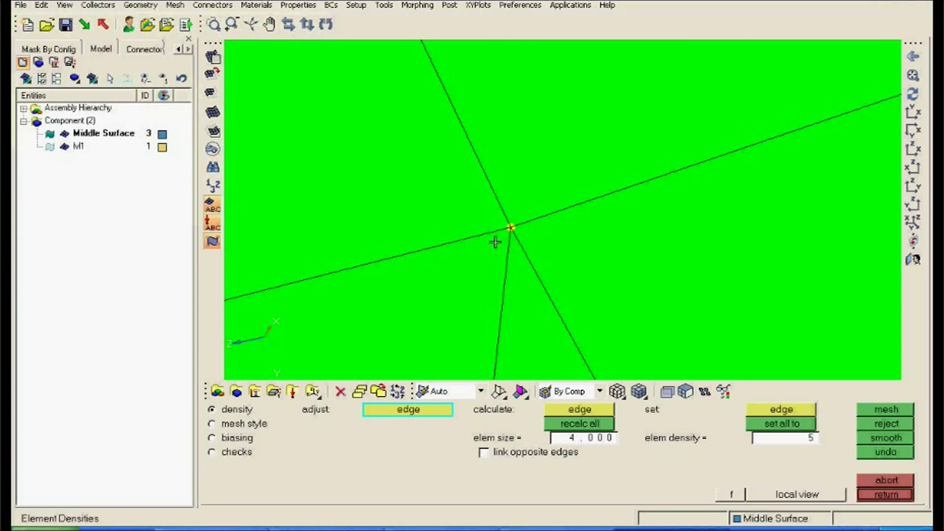
scroll(495, 242, "down", 8)
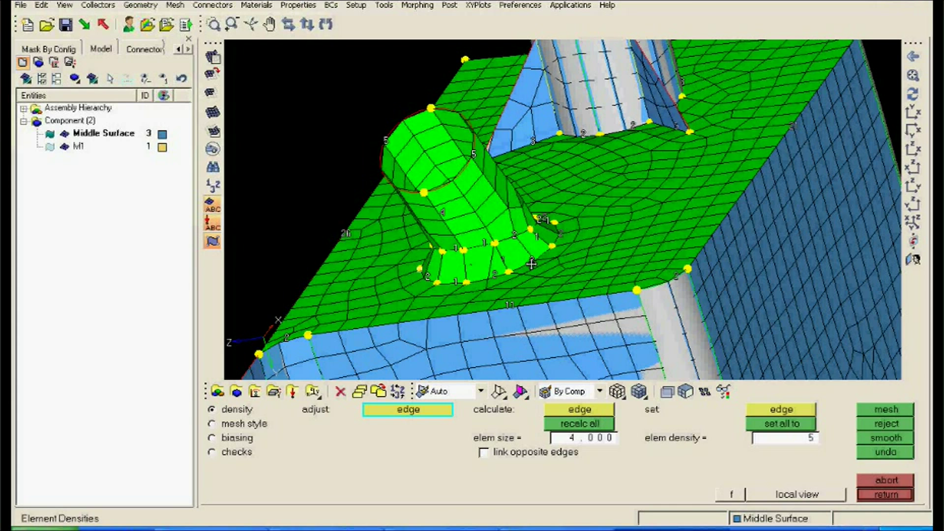
left_click_drag(531, 264, 456, 235, "ctrl")
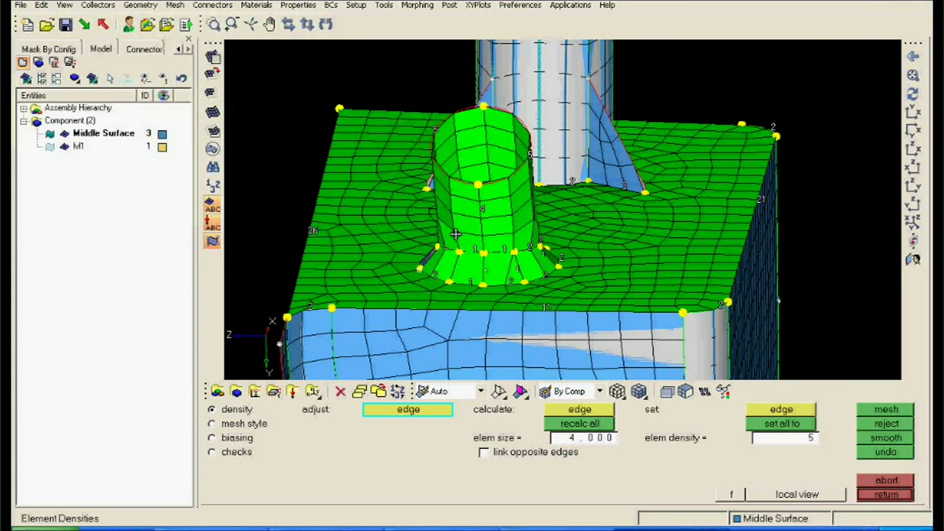
scroll(536, 344, "up", 6)
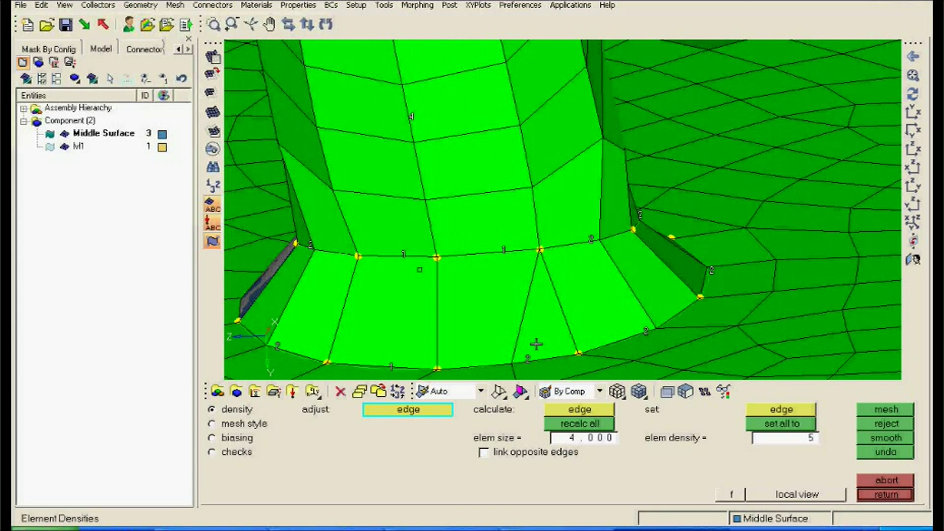
right_click_drag(536, 344, 545, 294, "ctrl")
left_click(508, 201)
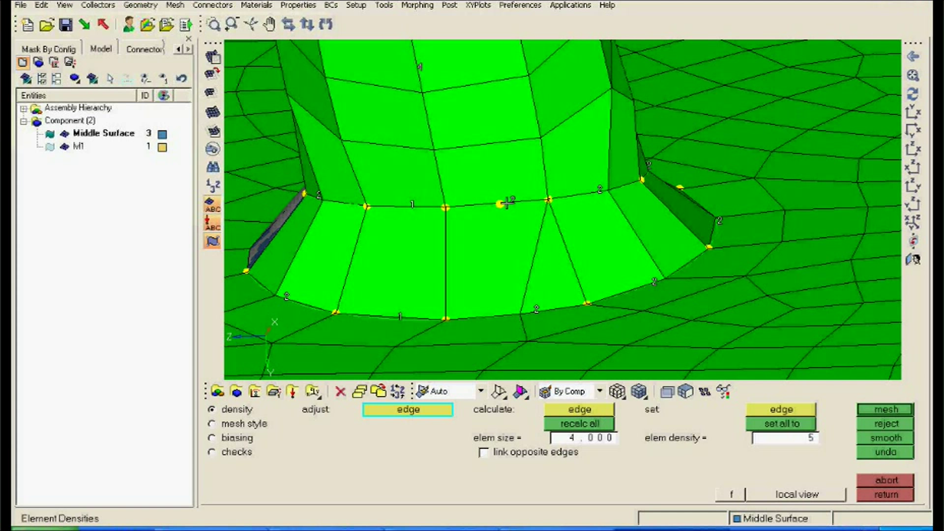
left_click(864, 406)
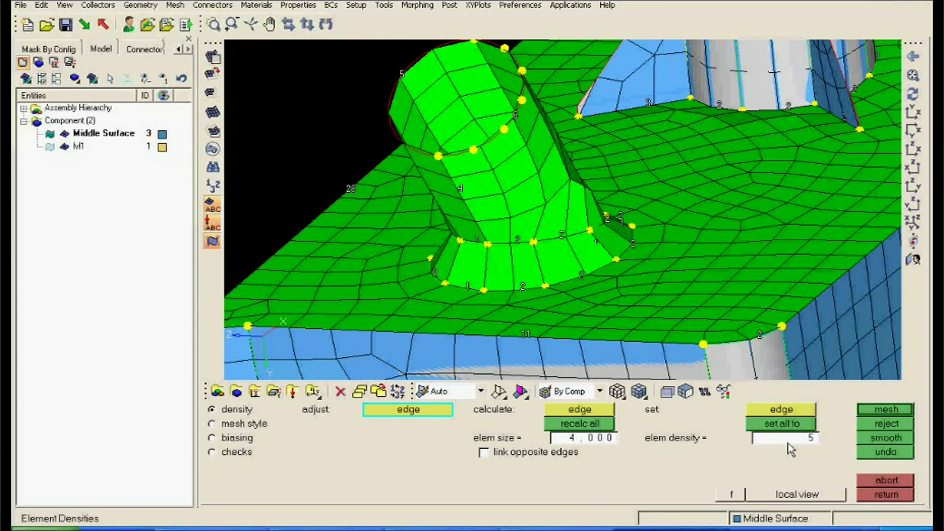
left_click(881, 409)
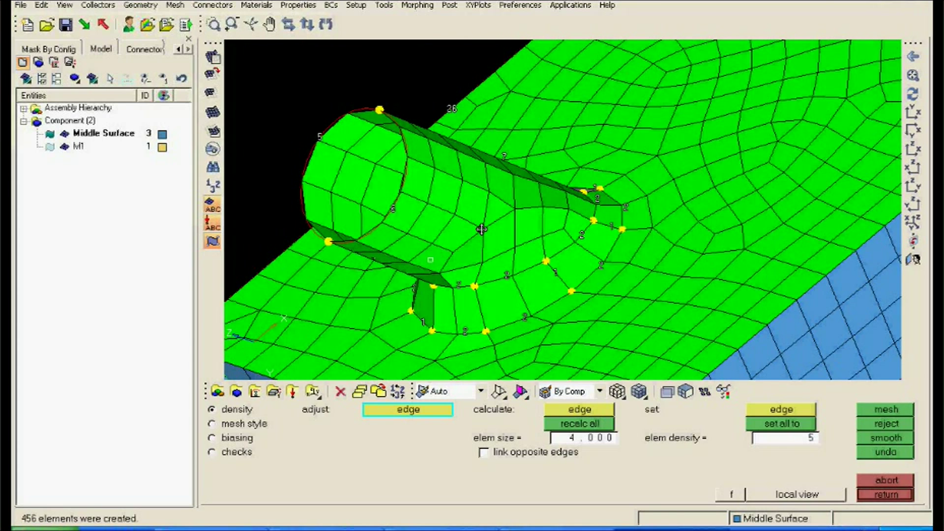
Check the remeshed end plate and boss fillet from several sides and accept the mesh.
left_click_drag(481, 229, 418, 261, "ctrl")
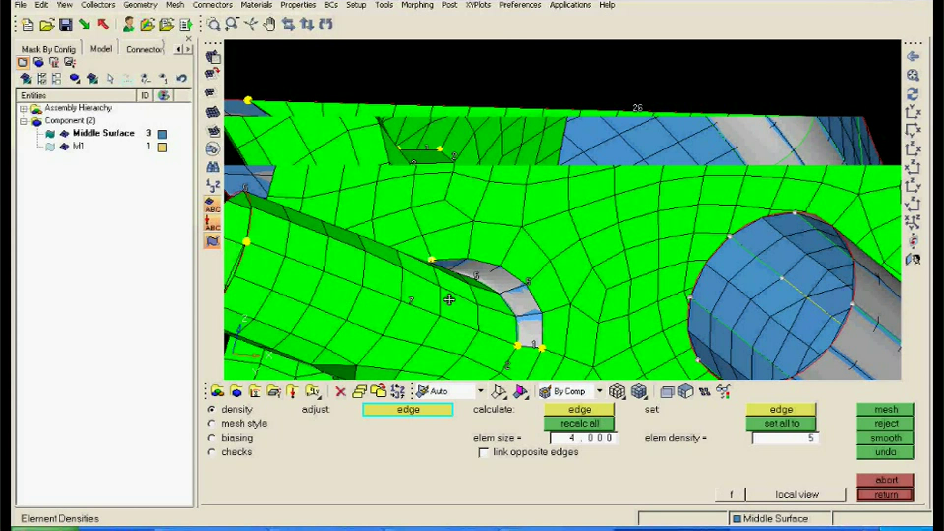
left_click_drag(449, 299, 554, 192, "ctrl")
scroll(554, 191, "down", 3, "ctrl")
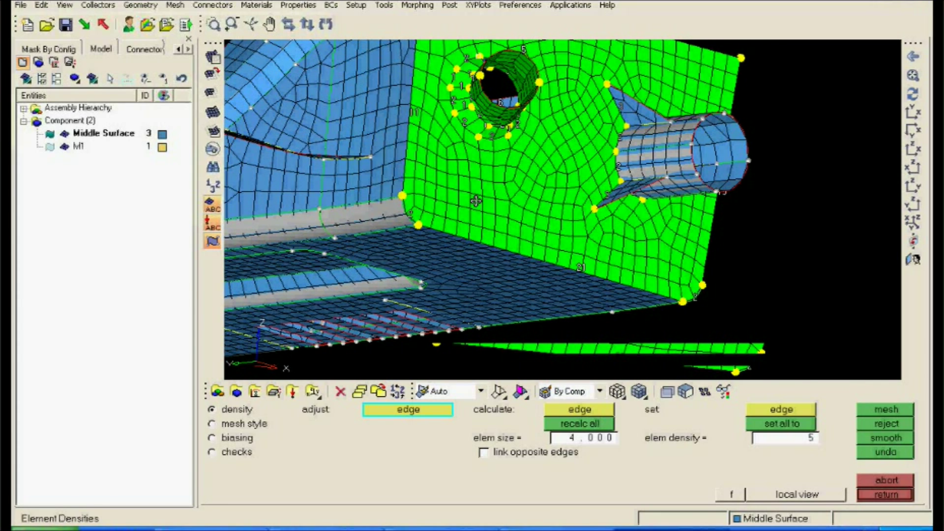
left_click_drag(475, 200, 487, 231, "ctrl")
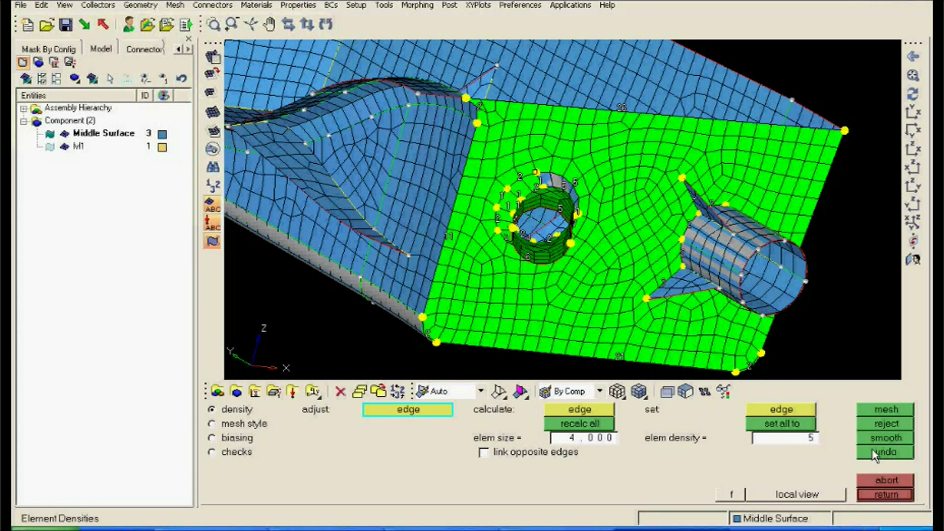
left_click(885, 494)
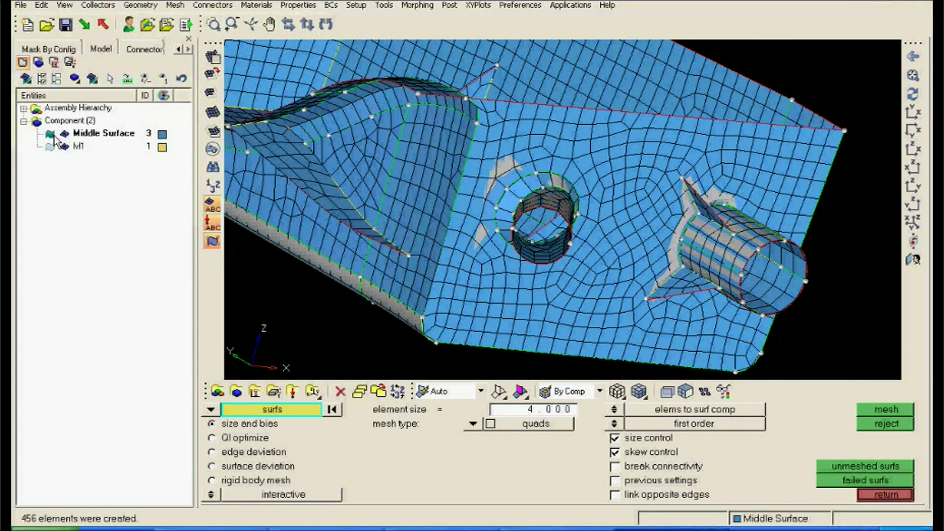
Hide the Middle Surface geometry and examine the element mesh across the whole part.
left_click(50, 133)
left_click_drag(442, 221, 609, 235, "ctrl")
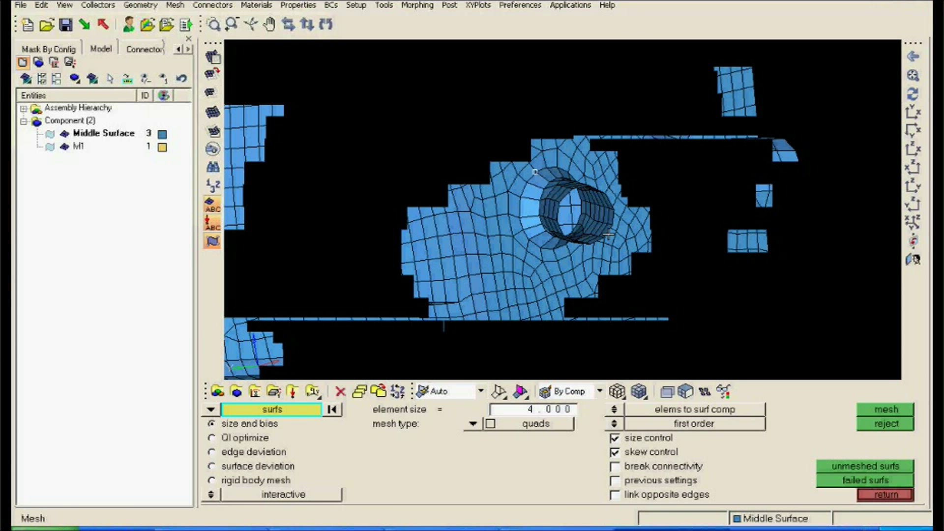
key("f")
scroll(451, 161, "up", 3)
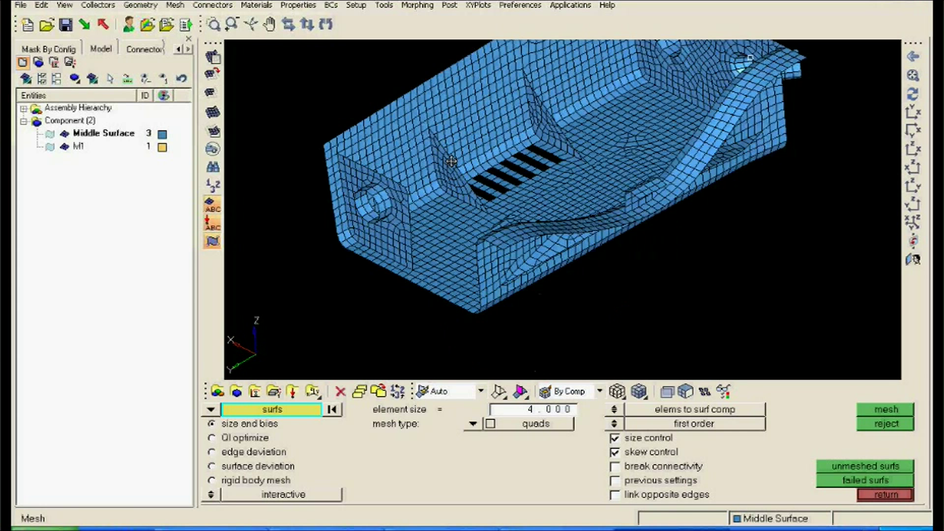
scroll(678, 251, "down", 2)
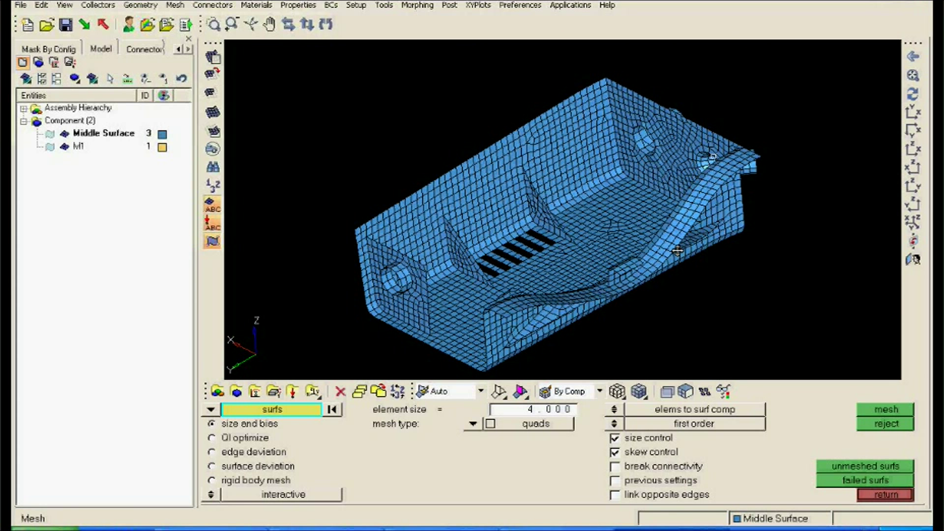
left_click_drag(678, 251, 641, 211, "ctrl")
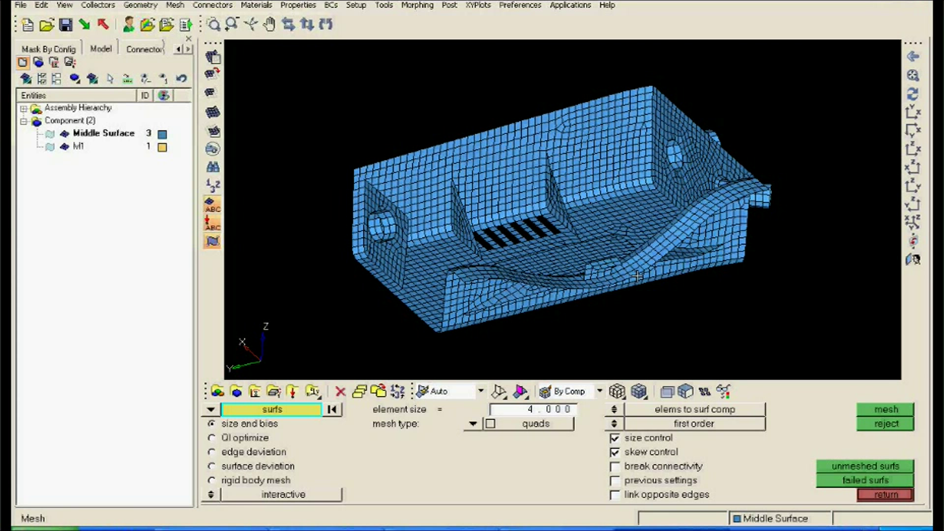
left_click_drag(637, 277, 654, 319, "ctrl")
scroll(417, 198, "up", 3, "ctrl")
scroll(417, 198, "down", 4, "ctrl")
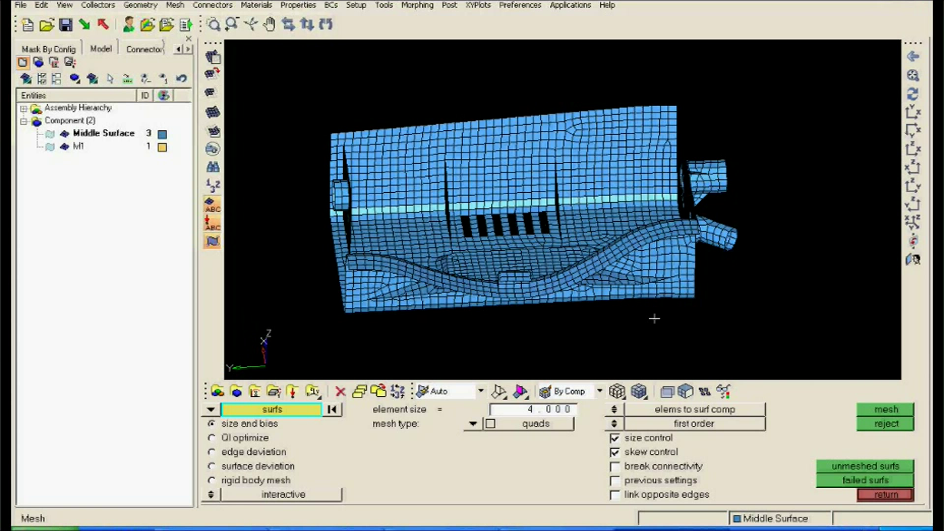
Run the quality index on the mesh and examine the failing elements around the floor and bosses.
left_click(879, 494)
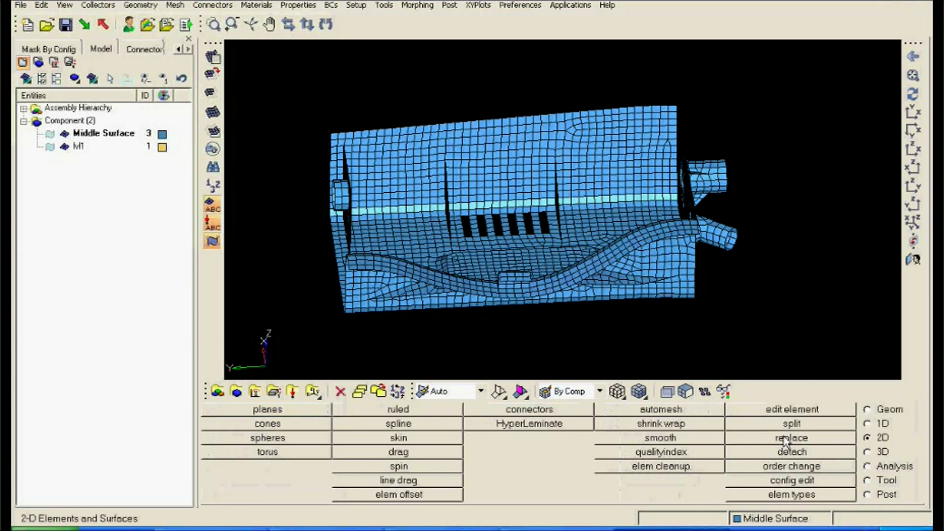
left_click(661, 451)
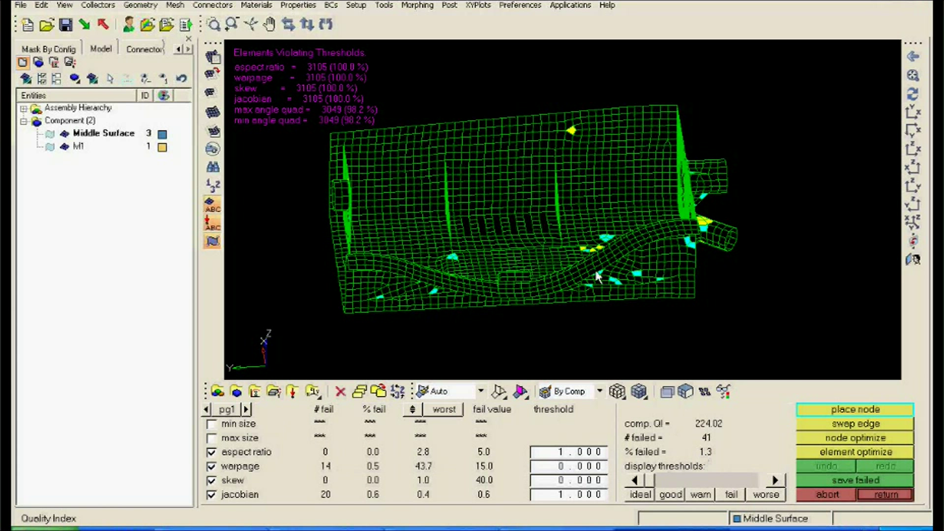
left_click_drag(596, 273, 676, 258, "ctrl")
scroll(676, 258, "up", 3)
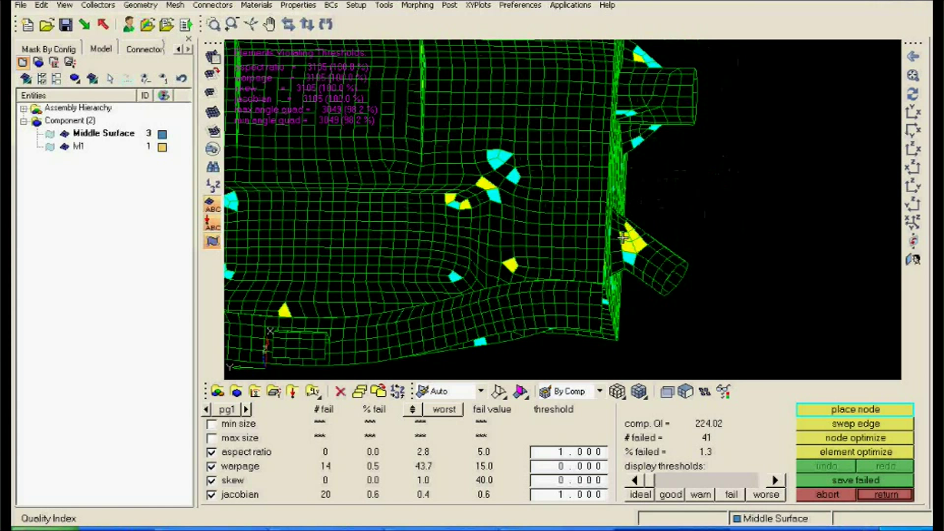
left_click_drag(623, 237, 654, 331, "ctrl")
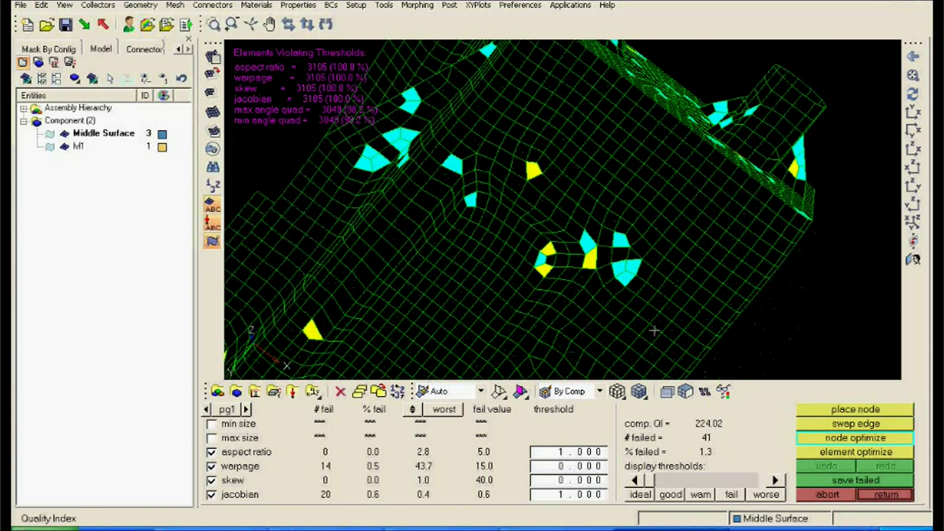
Optimize the nodes around the failing elements on the part's floor and the isolated failing element nearby.
left_click(586, 267)
left_click(567, 260)
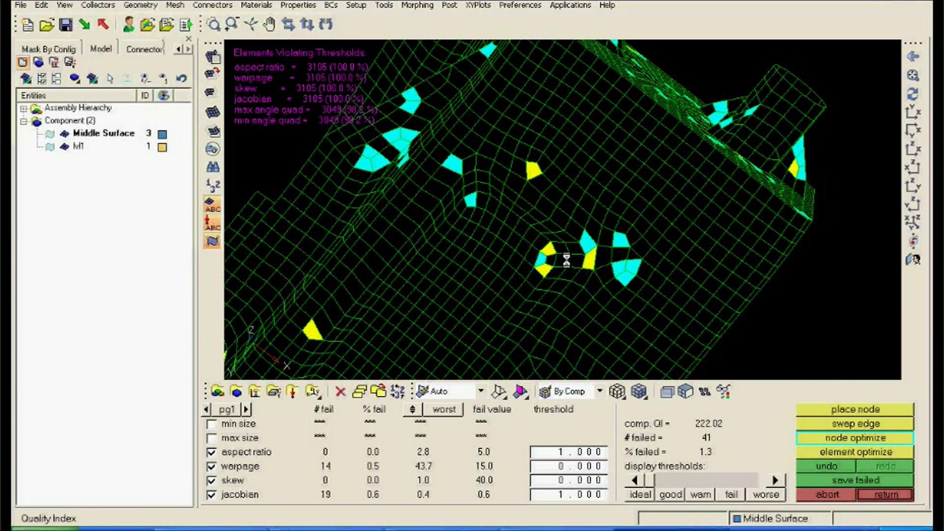
left_click(535, 262)
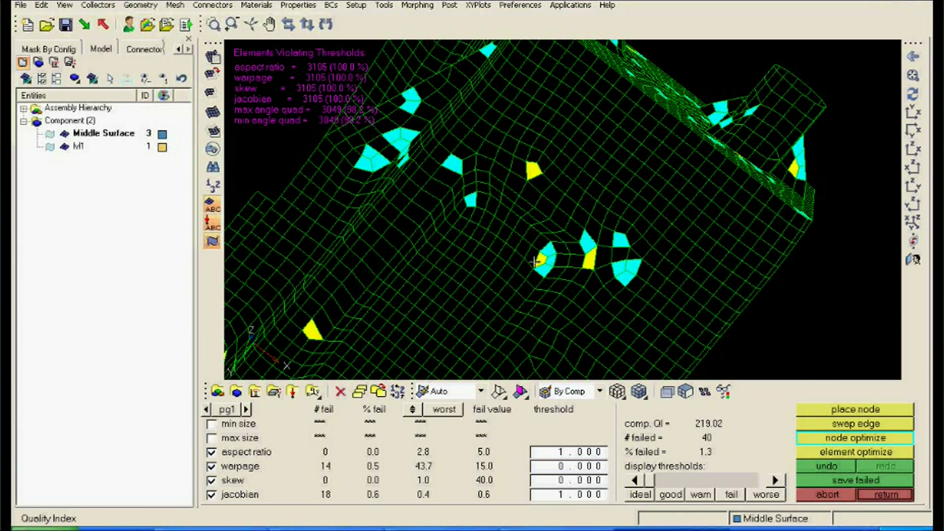
left_click(529, 181)
Optimize nodes and then an element in the failing cluster on the side wall beneath the curved flange.
right_click_drag(404, 306, 531, 184, "ctrl")
left_click(438, 218)
left_click_drag(485, 244, 472, 215, "ctrl")
left_click(450, 207)
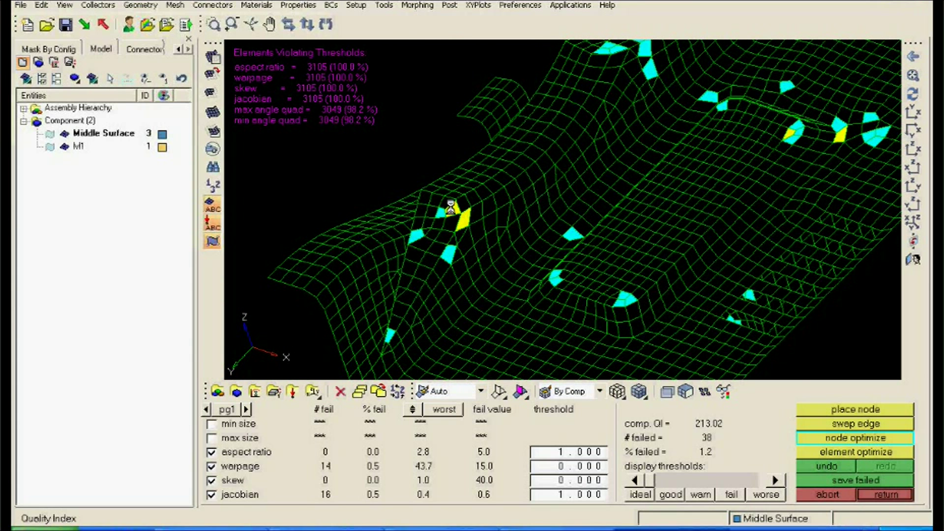
left_click(850, 453)
left_click(459, 211)
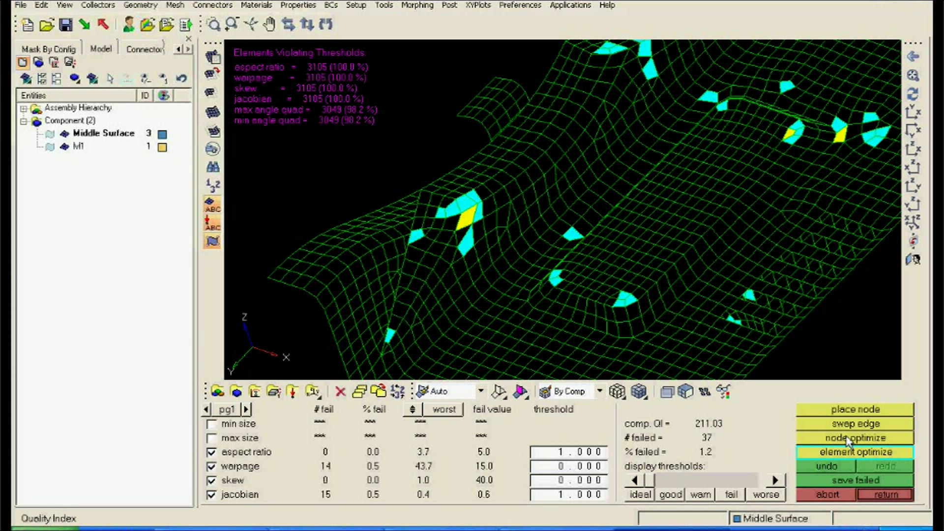
Optimize the element in the failing pair beside the raised boss on the part's floor.
left_click_drag(470, 223, 704, 196, "ctrl")
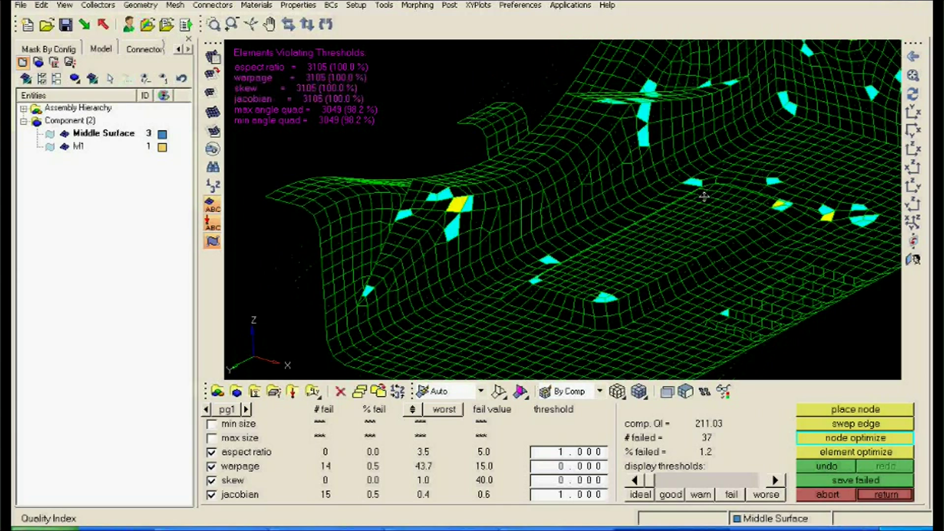
middle_click_drag(704, 197, 697, 205, "ctrl")
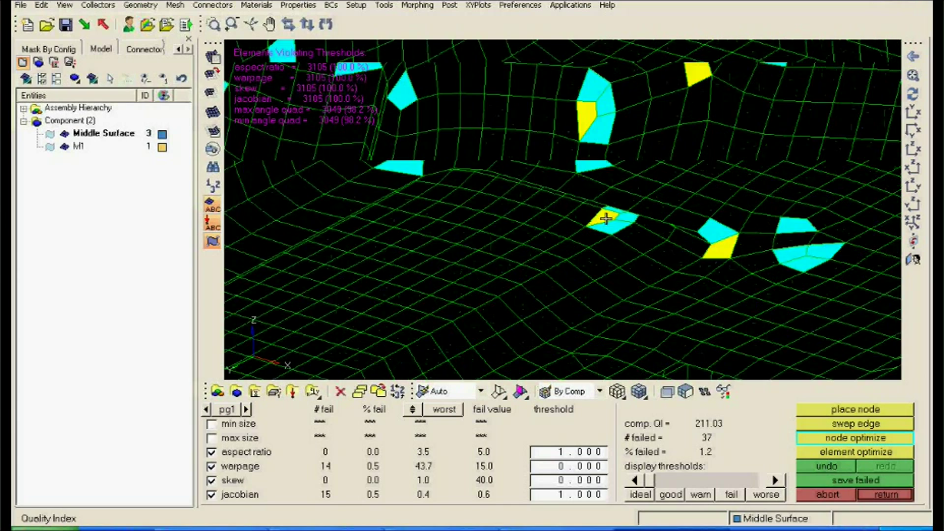
left_click_drag(606, 218, 537, 130, "ctrl")
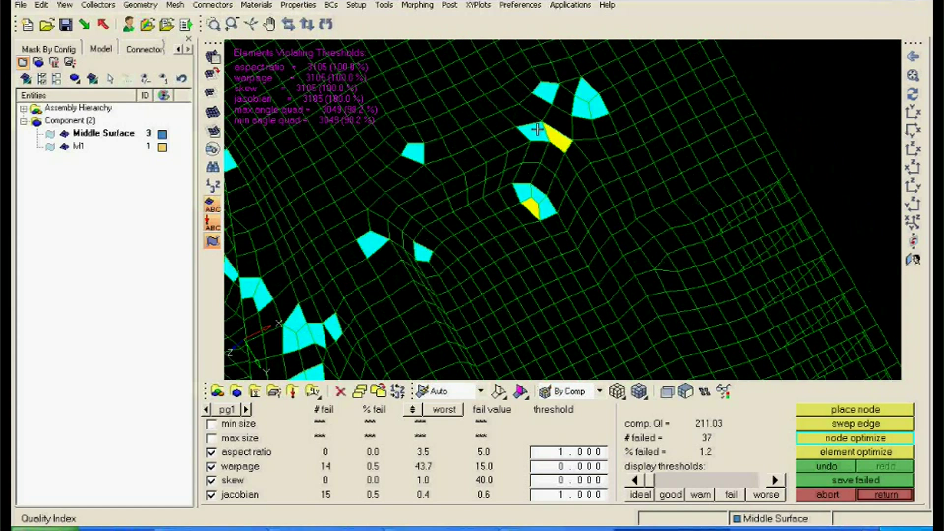
left_click(854, 453)
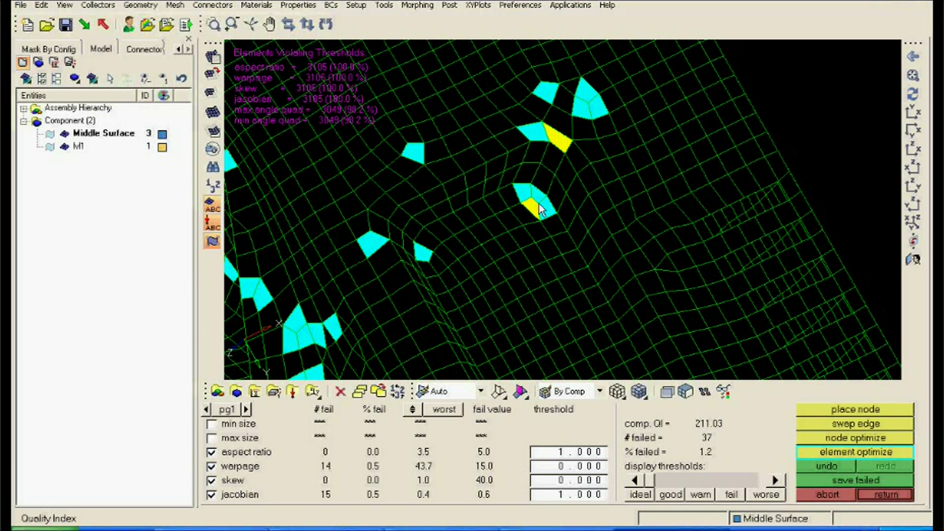
left_click(532, 142)
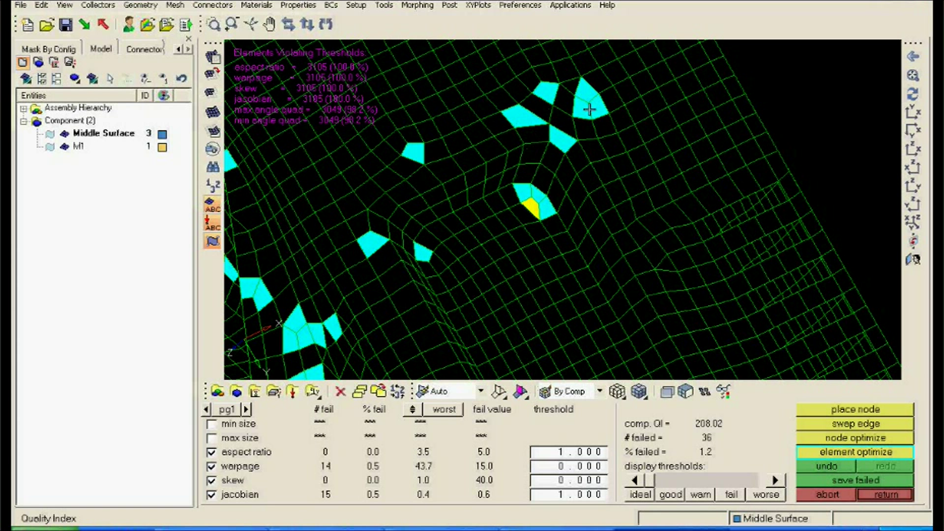
Optimize the failing elements around the circular hole in the triangular end bracket.
scroll(585, 167, "down", 3)
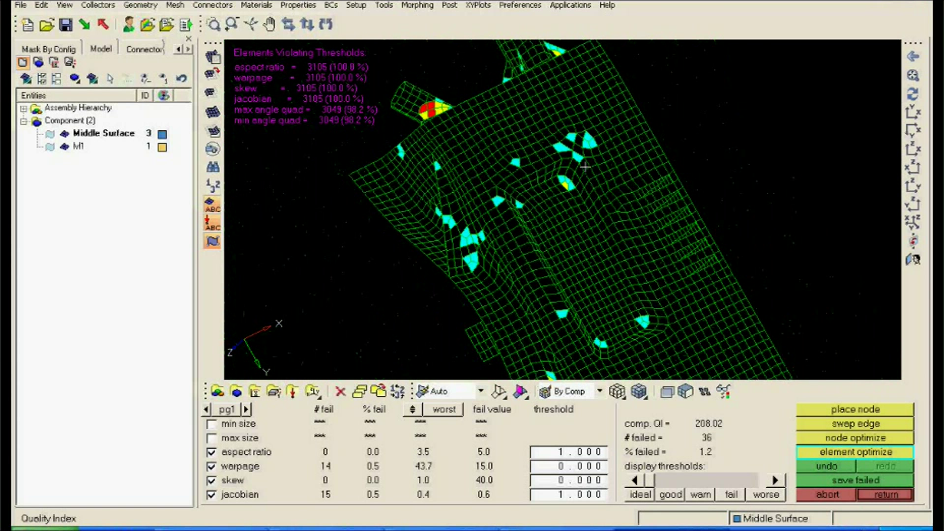
left_click_drag(585, 167, 693, 143, "ctrl")
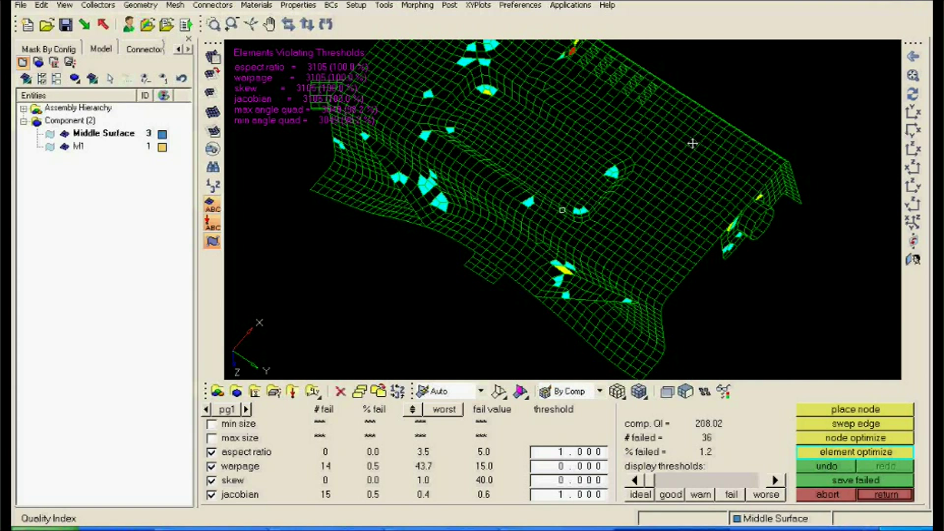
scroll(541, 278, "up", 2)
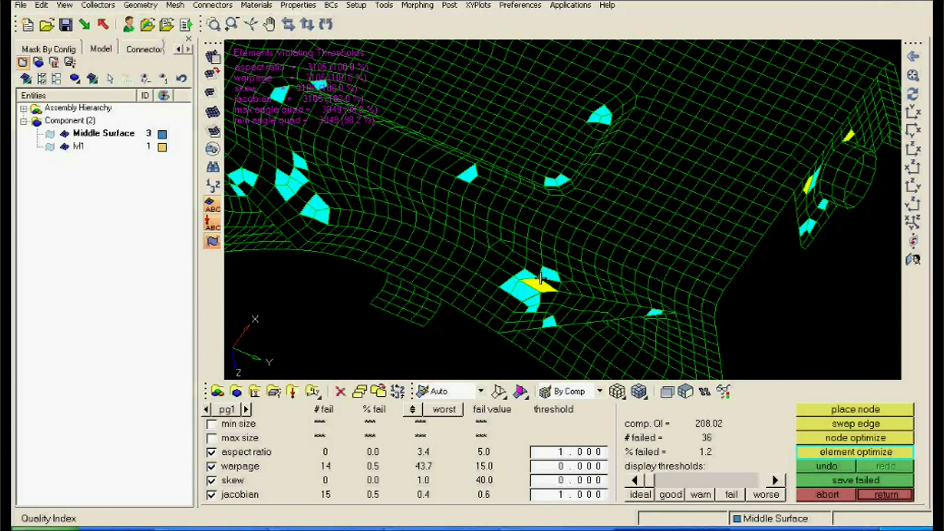
right_click_drag(685, 214, 668, 212, "ctrl")
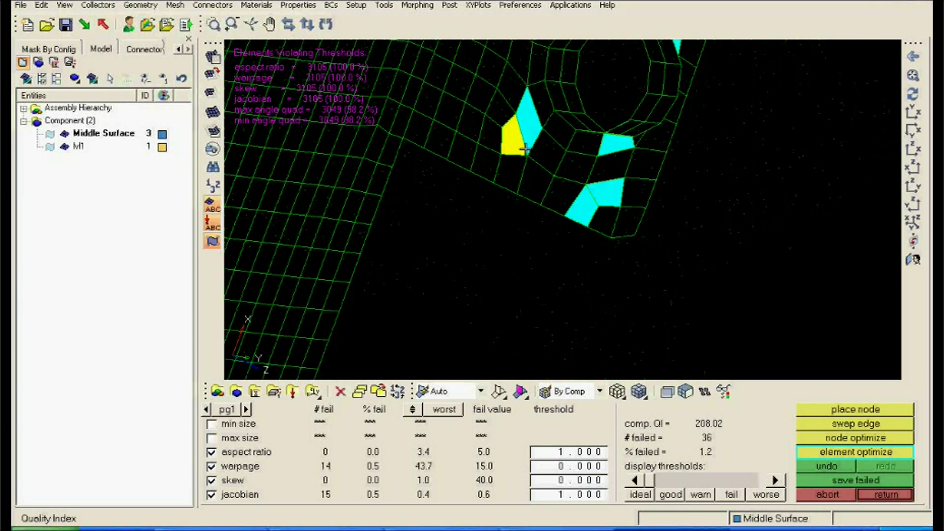
left_click(526, 149)
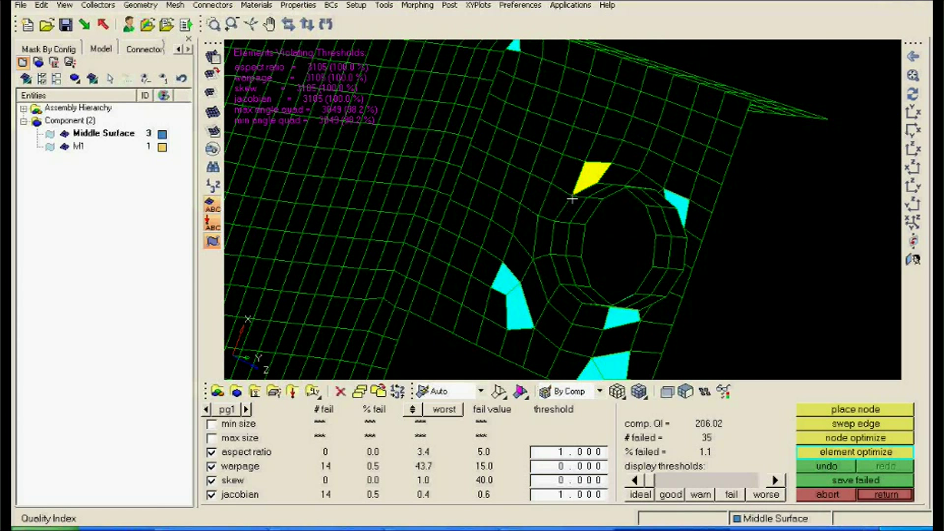
left_click(573, 197)
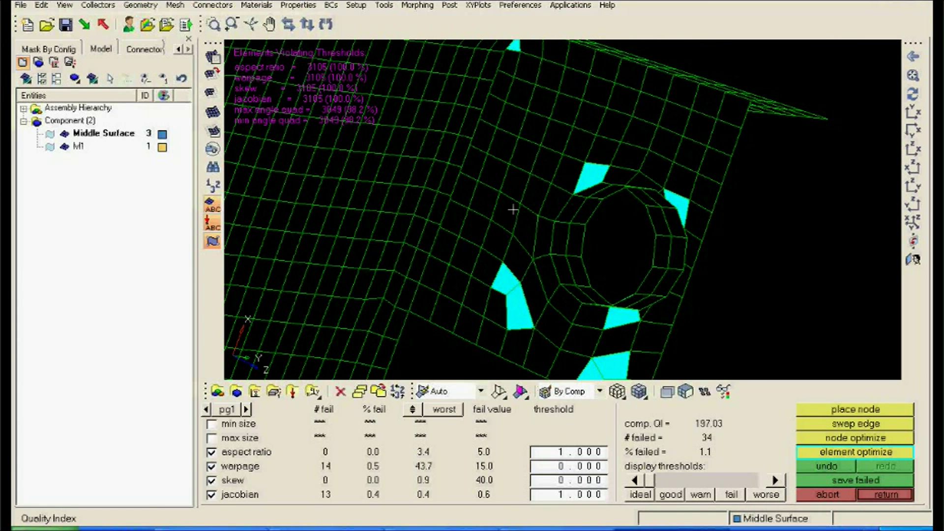
Optimize the failing elements around the cylindrical bosses on the part's end wall.
mouse_move(514, 210)
left_mouse_down("ctrl")
mouse_move(495, 207)
mouse_move(496, 218)
mouse_move(480, 186)
left_mouse_up("ctrl")
left_click(496, 218)
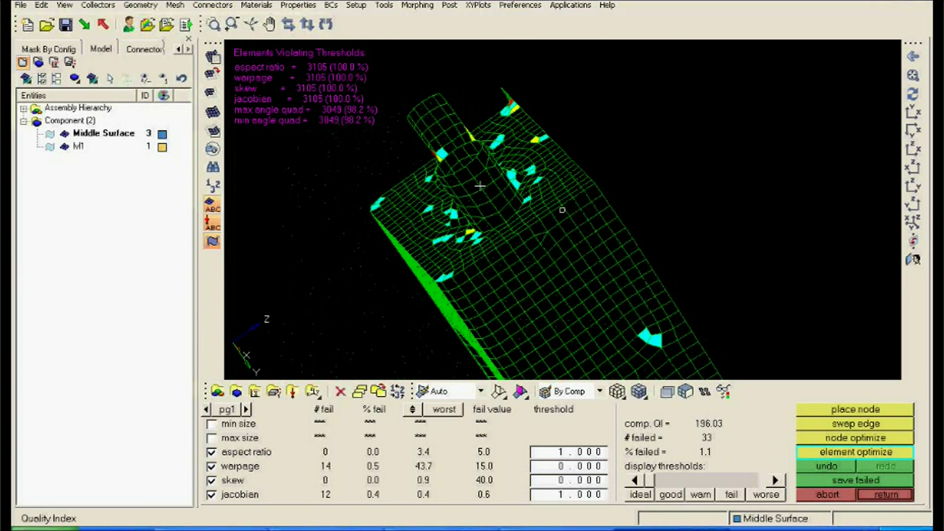
scroll(480, 185, "up", 2)
left_click(467, 264)
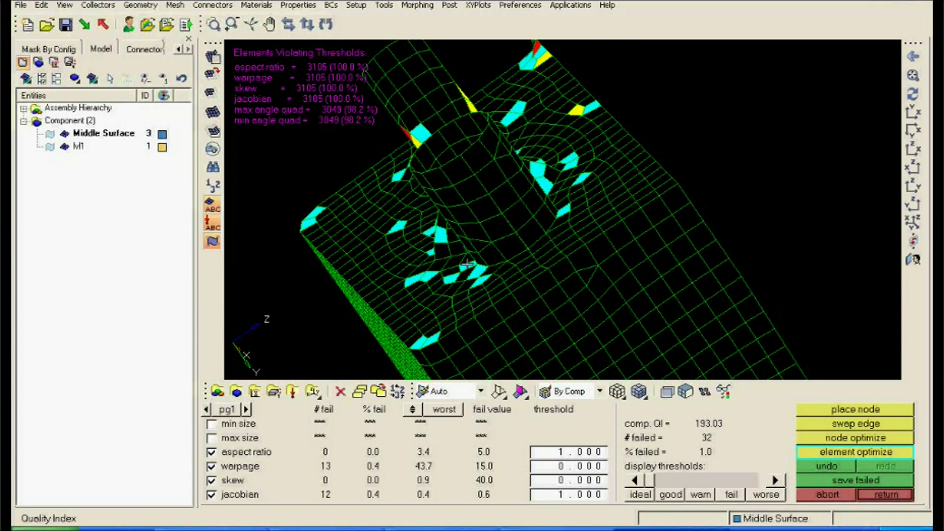
left_click(574, 176)
left_click_drag(467, 264, 494, 178, "ctrl")
left_click(448, 183)
left_click(508, 129)
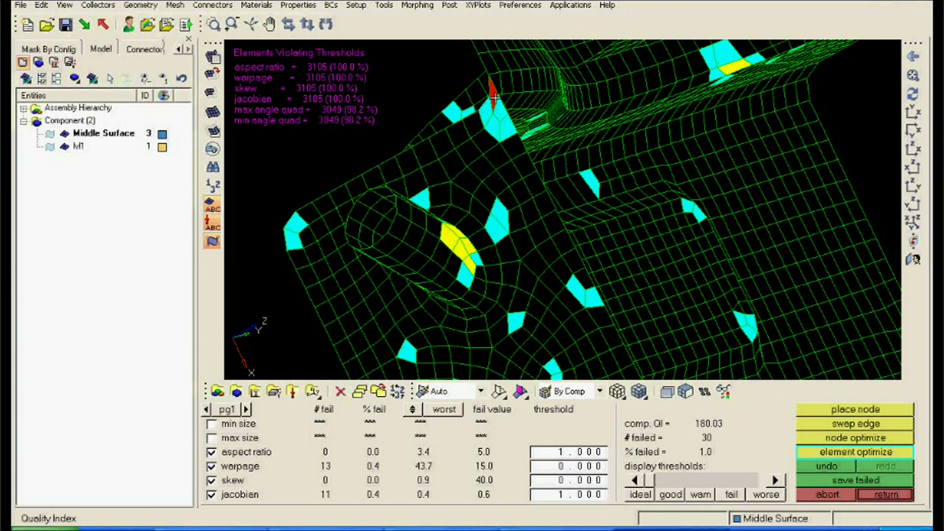
Optimize the elements in the red failing cluster at the end wall's upper corner beside the curved flange.
left_click(499, 100)
left_click(501, 139)
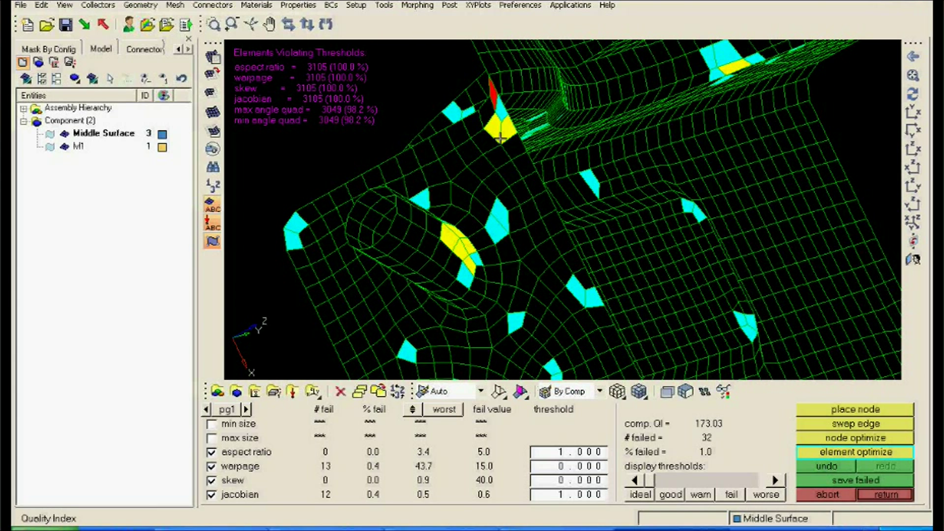
left_click(496, 125)
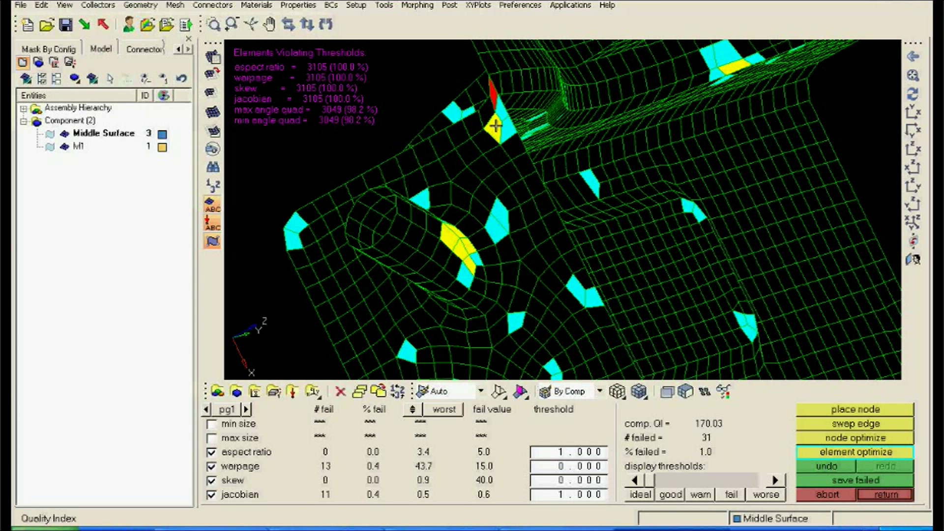
left_click(495, 126)
Optimize the yellow failing element in the side wall cluster beneath the curved flange.
left_click_drag(496, 126, 525, 200, "ctrl")
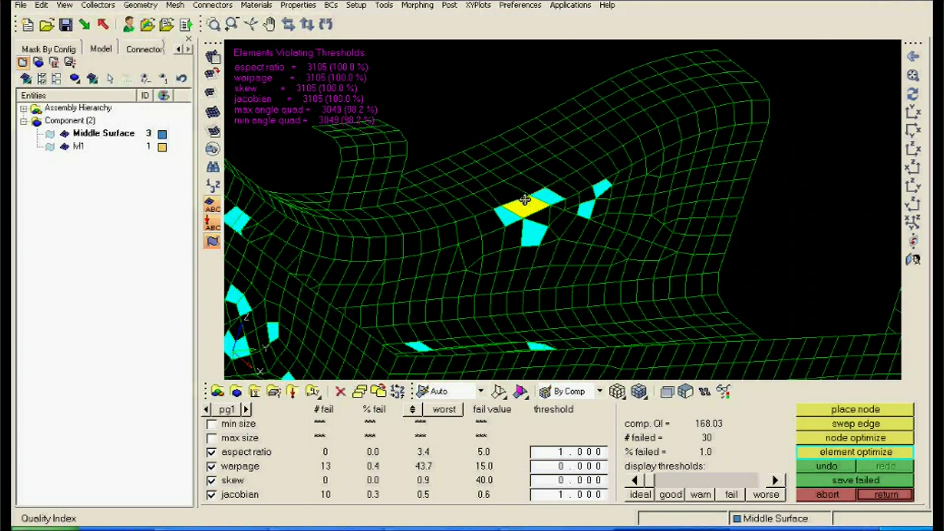
scroll(525, 199, "up", 3)
left_click(523, 227)
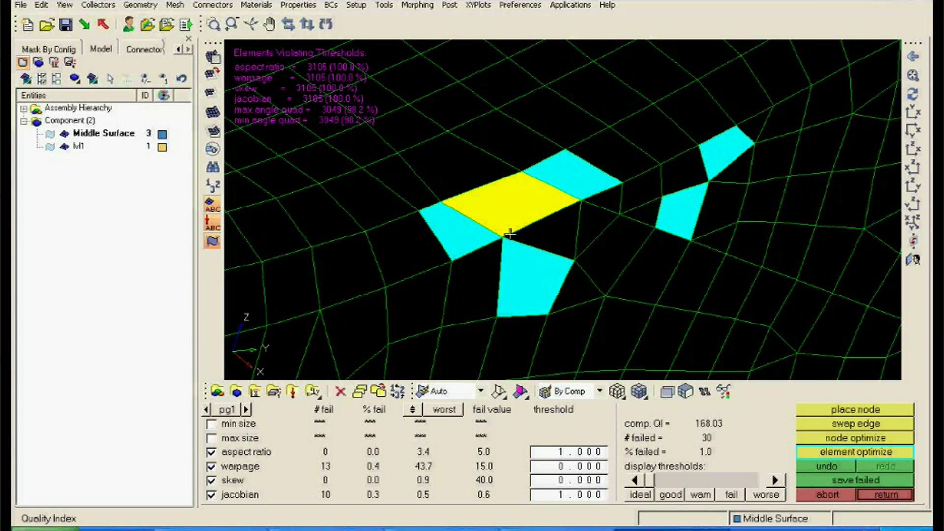
scroll(510, 234, "down", 5)
scroll(713, 288, "up", 3)
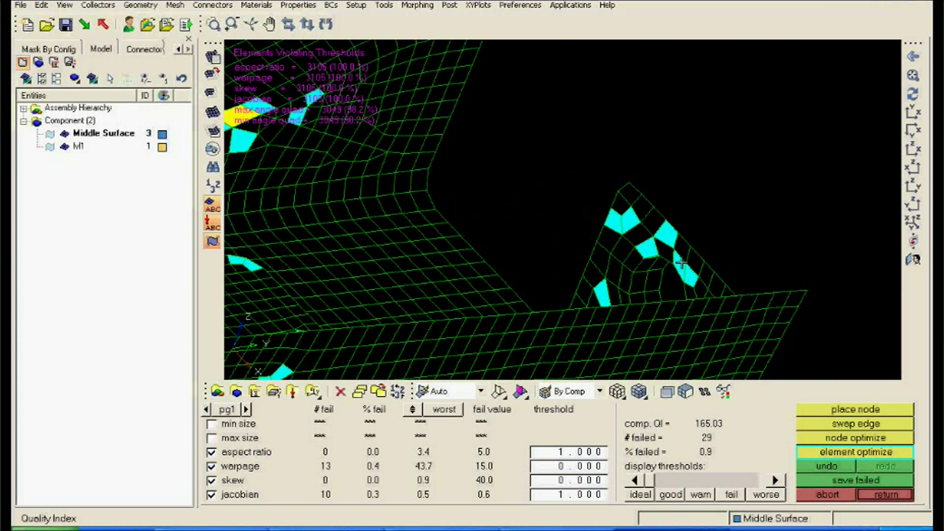
right_click_drag(530, 305, 606, 250, "ctrl")
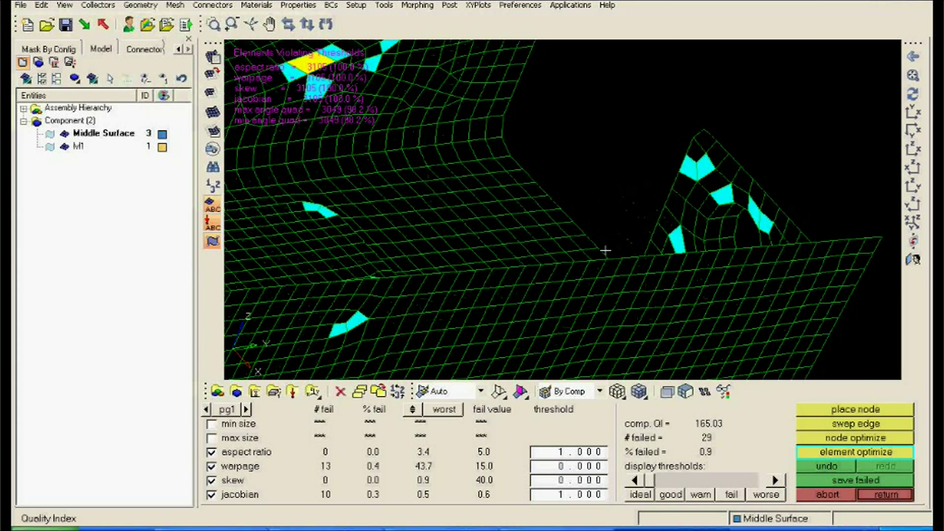
scroll(466, 255, "down", 5)
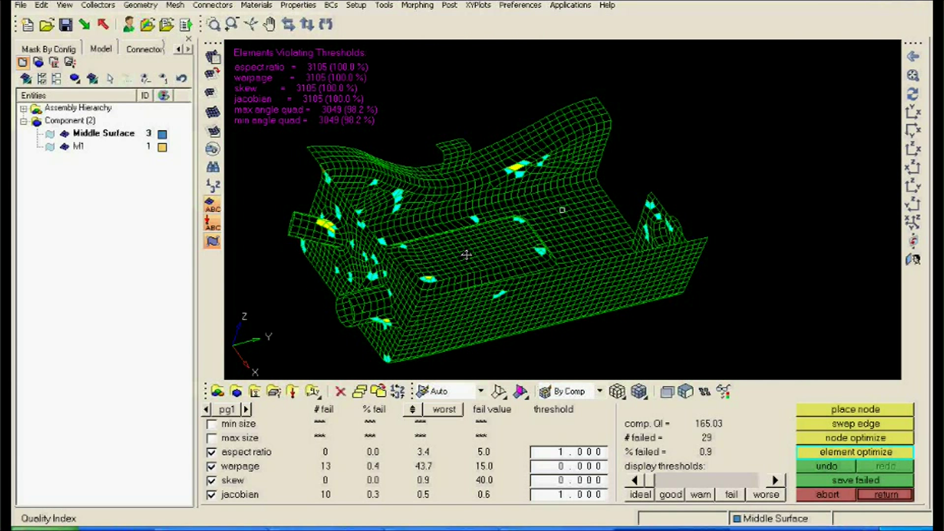
Optimize the failing element at the cylindrical boss and the red and yellow elements in the long diagonal cluster near the wall corner.
left_click_drag(466, 255, 325, 223, "ctrl")
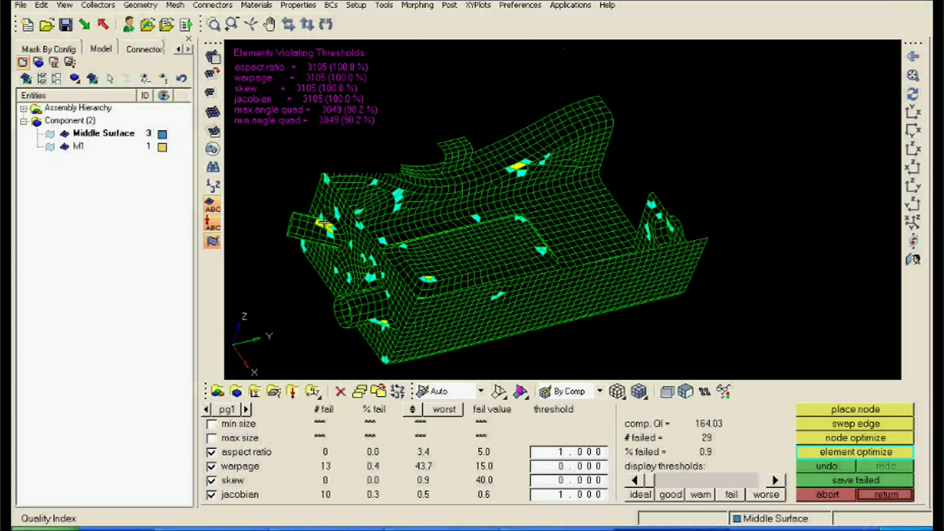
left_click_drag(325, 223, 558, 210, "ctrl")
scroll(558, 210, "up", 5)
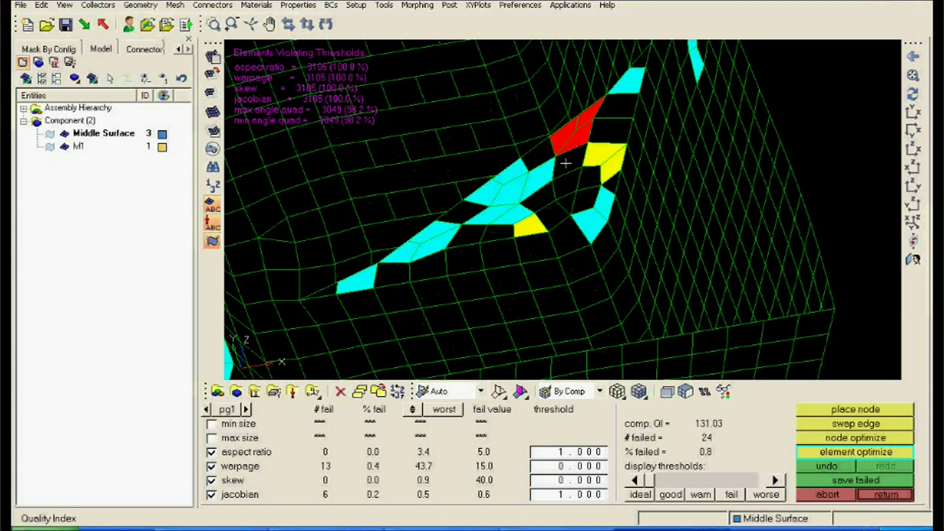
left_click(569, 141)
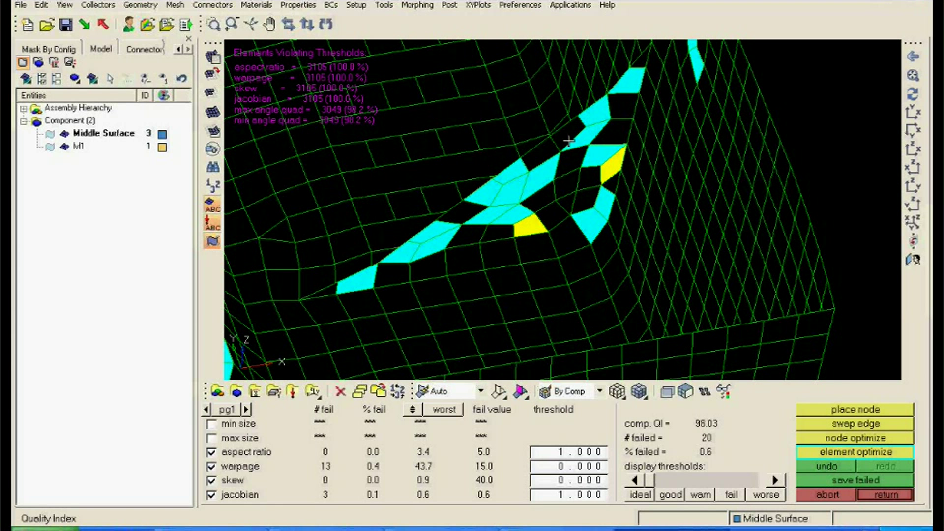
left_click(516, 228)
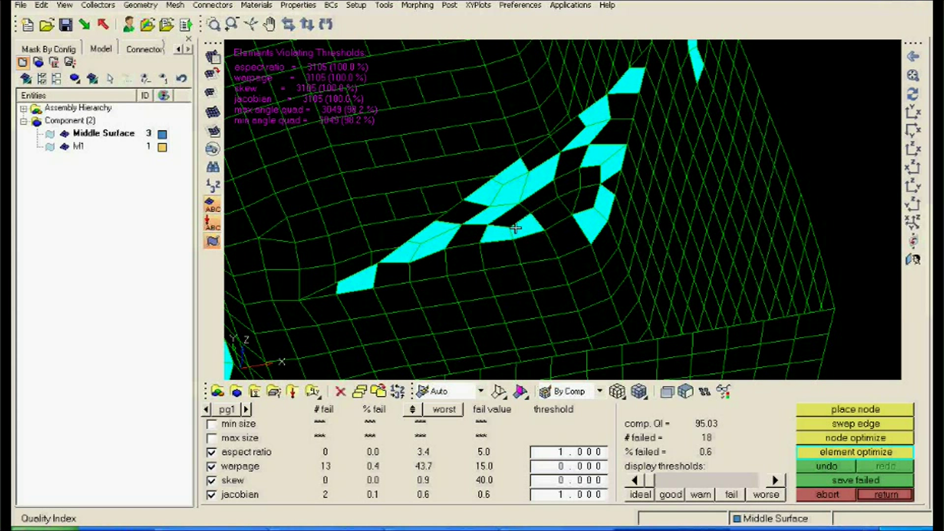
Examine the red failing element at the upper corner where the end wall meets the curved flange.
scroll(515, 228, "down", 5)
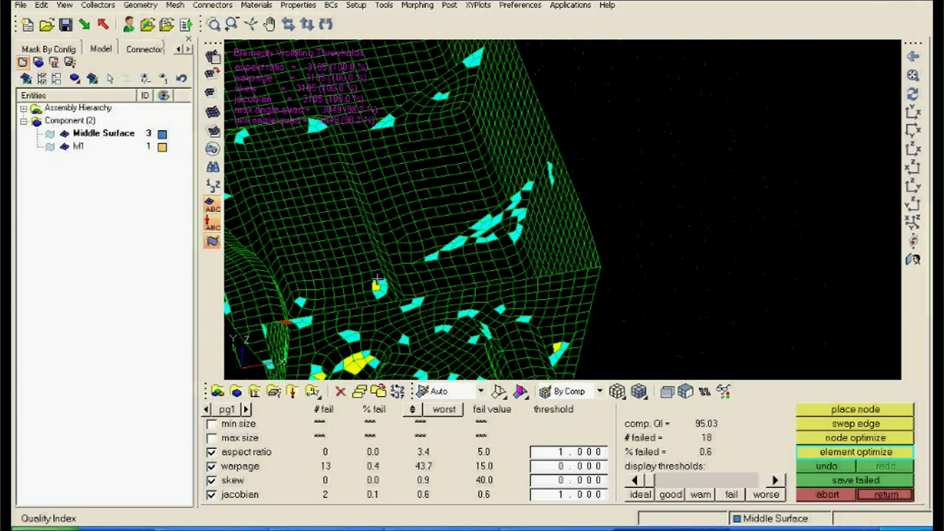
left_click_drag(377, 279, 647, 246, "ctrl")
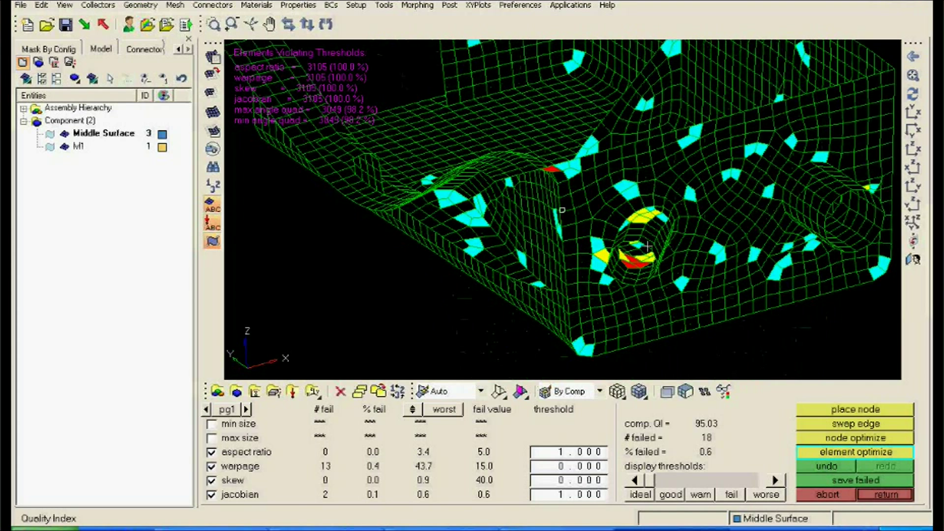
middle_click_drag(536, 155, 586, 181, "ctrl")
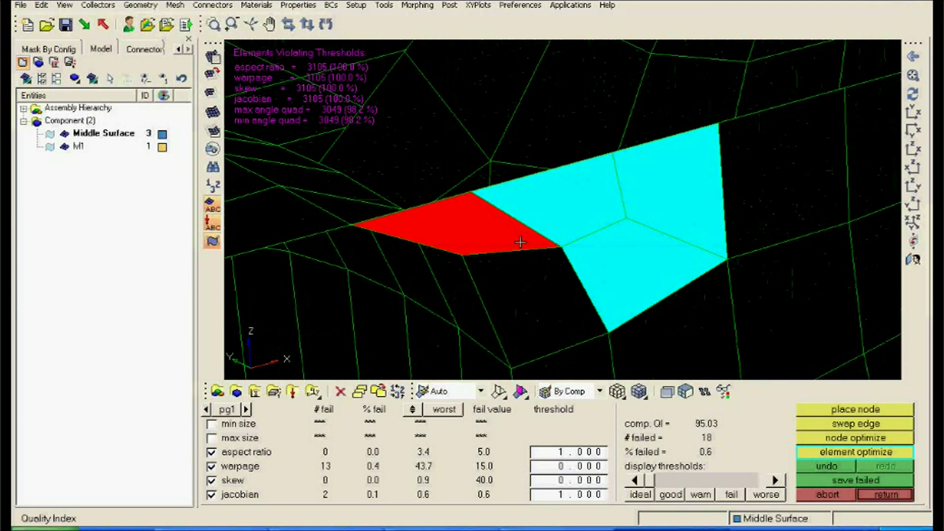
middle_click_drag(520, 242, 568, 250, "ctrl")
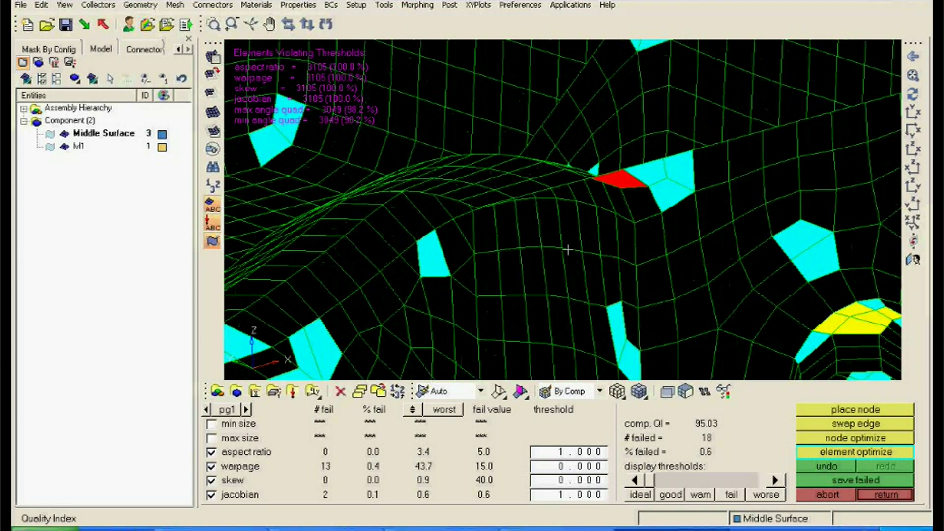
mouse_move(568, 250)
left_mouse_down("ctrl")
mouse_move(411, 275)
mouse_move(387, 252)
mouse_move(490, 261)
left_mouse_up("ctrl")
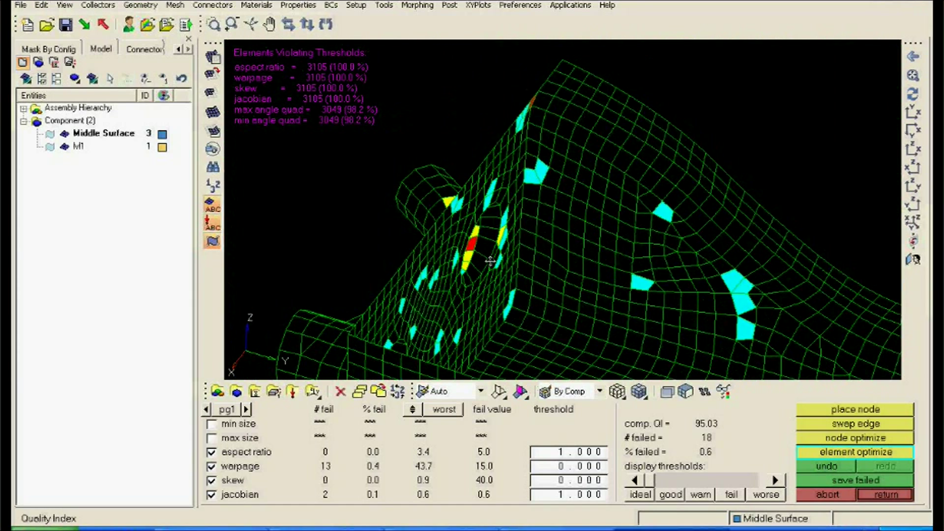
middle_click_drag(490, 261, 480, 175, "ctrl")
right_click_drag(481, 175, 452, 235, "ctrl")
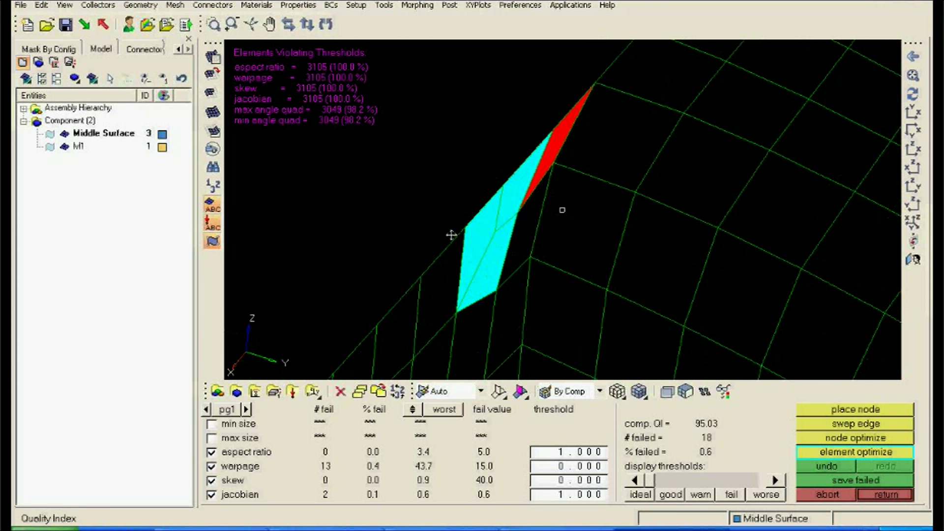
left_click_drag(451, 235, 421, 213, "ctrl")
middle_click_drag(420, 213, 465, 147, "ctrl")
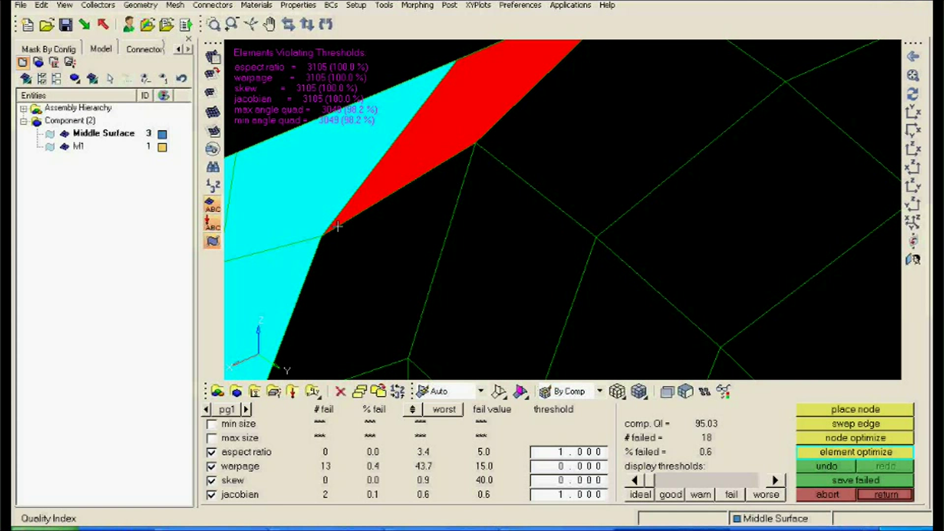
scroll(381, 253, "down", 4, "ctrl")
scroll(380, 254, "down", 1, "ctrl")
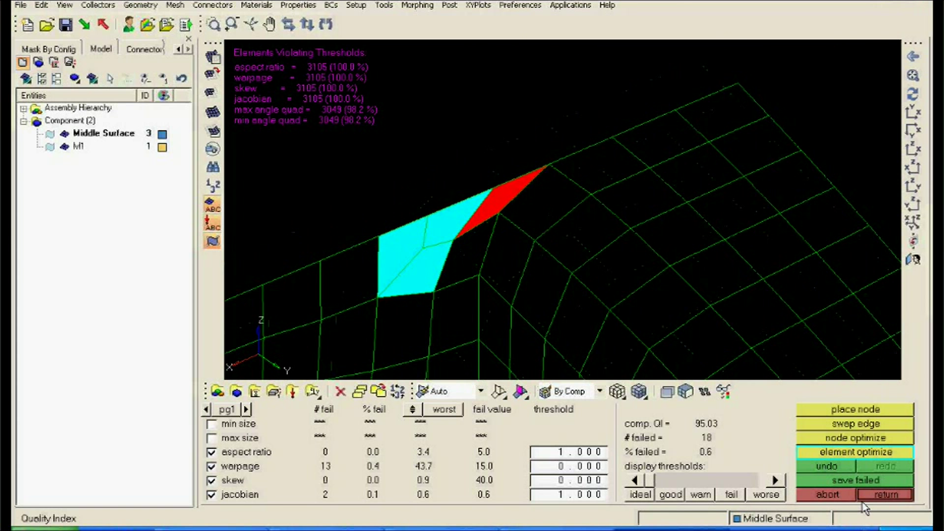
Leave the quality index check and restart it on the mesh.
left_click(864, 497)
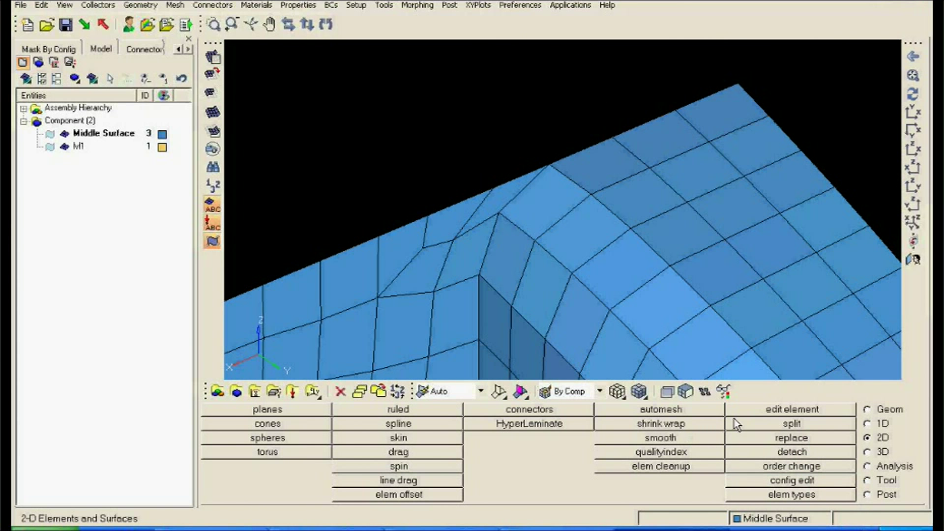
left_click(661, 451)
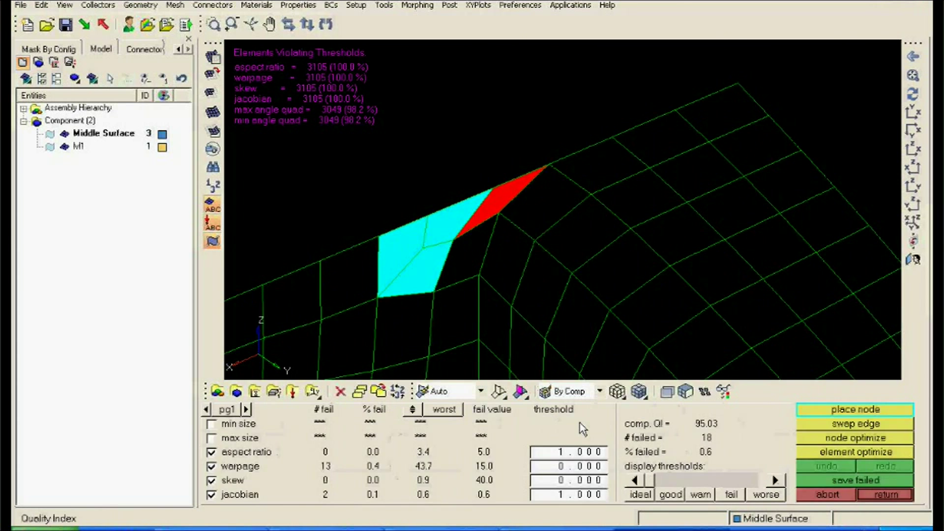
Leave the quality index check and set up automeshing of elements with the QI optimize method.
left_click(884, 496)
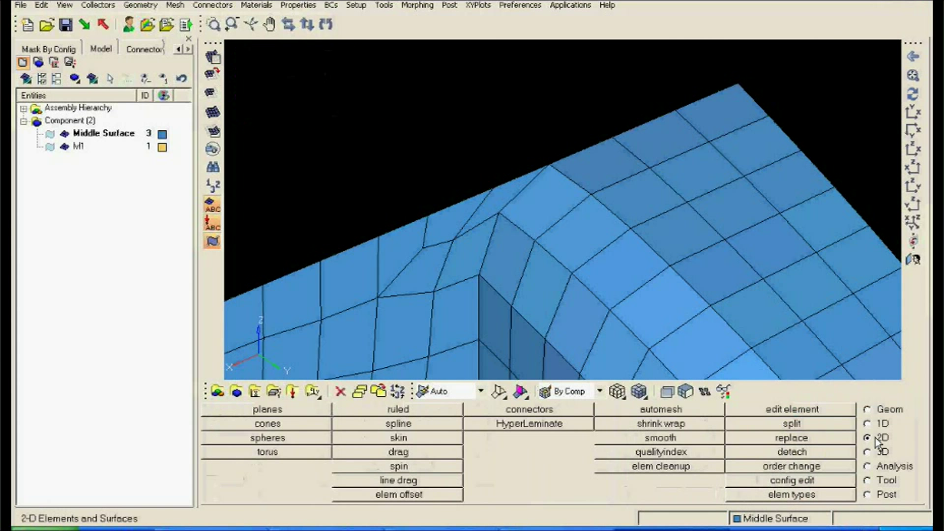
left_click(661, 409)
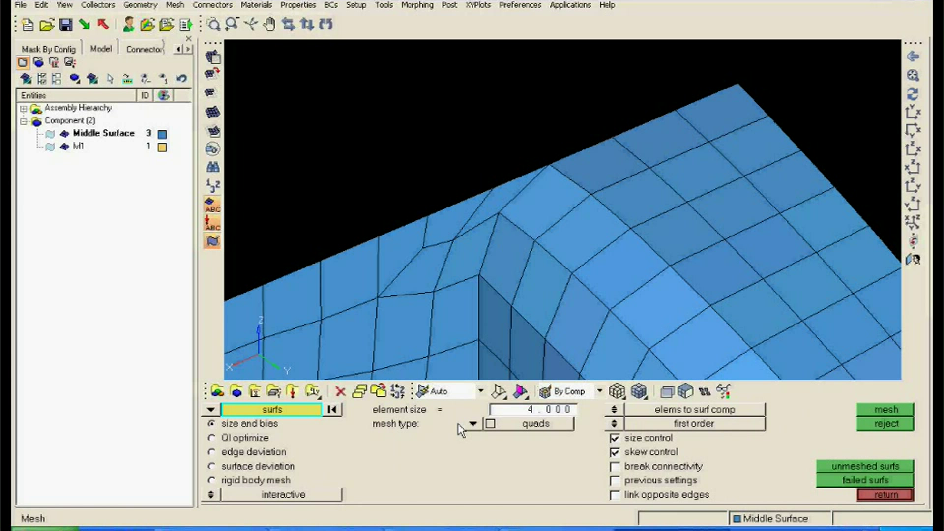
left_click(210, 438)
left_click(212, 411)
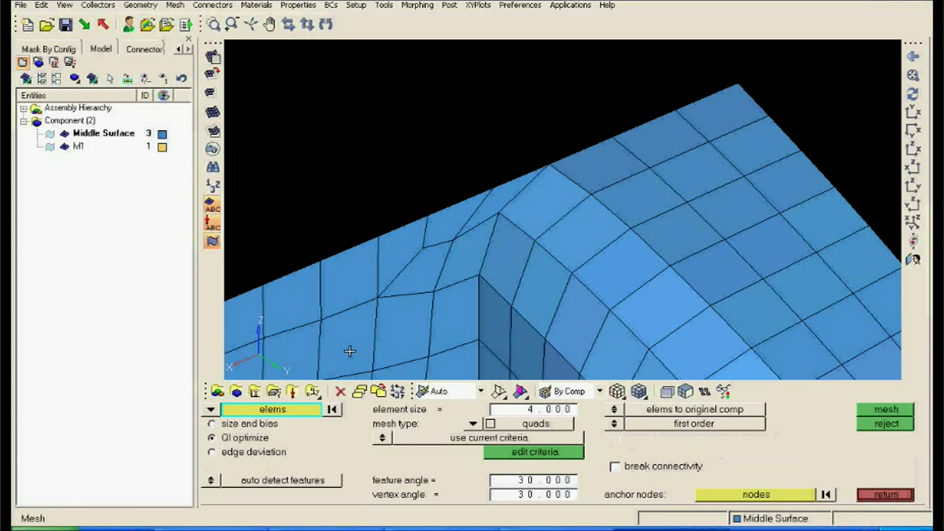
Select the distorted elements at the upper corner beside the curved flange and the neighbouring ones along the end wall's upper edge.
left_click(467, 227)
left_click(471, 225)
left_click(465, 253)
left_click(422, 269)
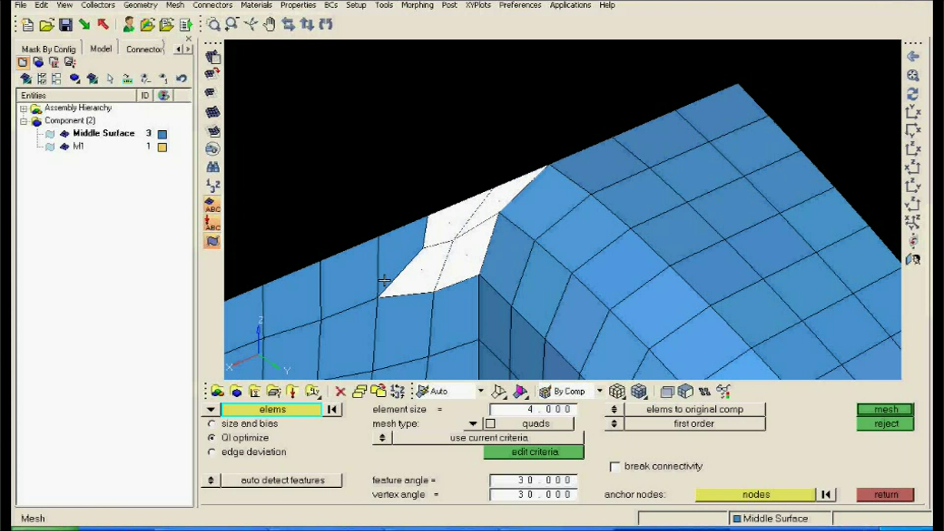
left_click(384, 280)
left_click(408, 327)
scroll(403, 261, "down", 2)
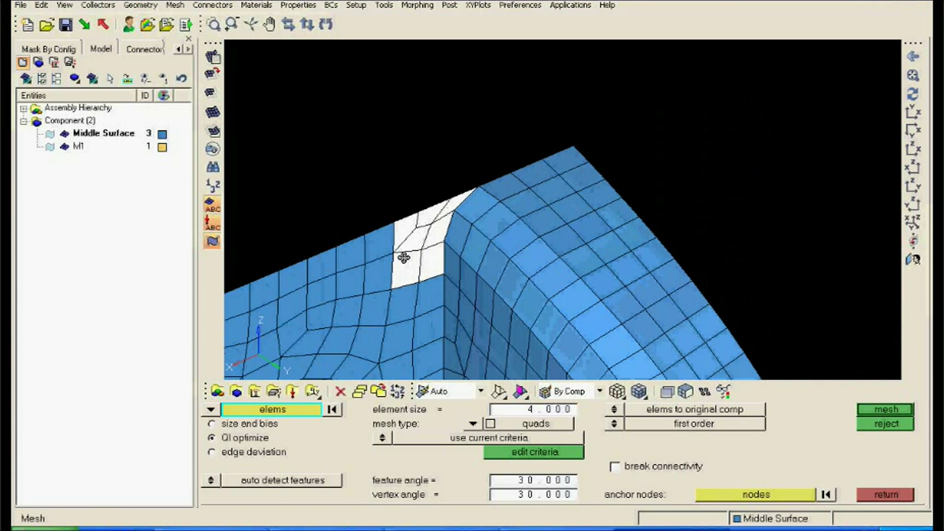
left_click(379, 268)
left_click(353, 292)
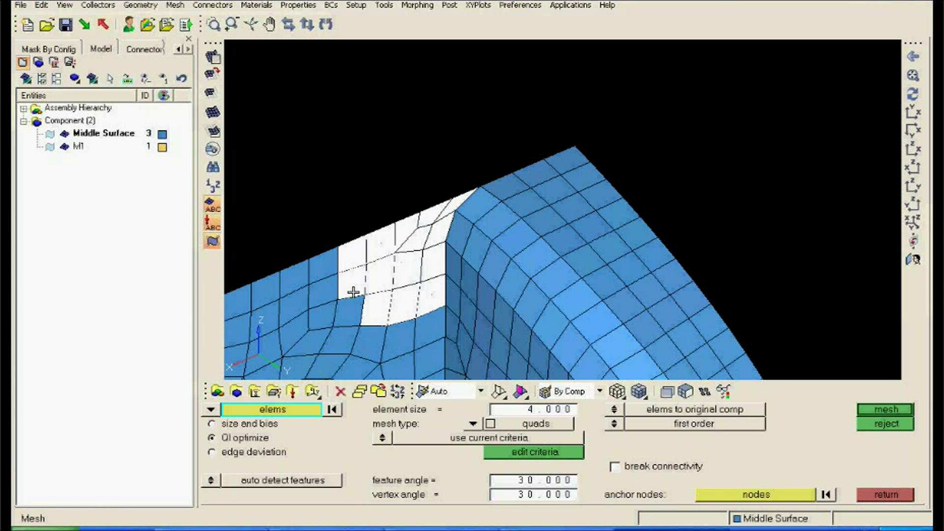
left_click(348, 313)
left_click(363, 345)
left_click(343, 351)
left_click(322, 316)
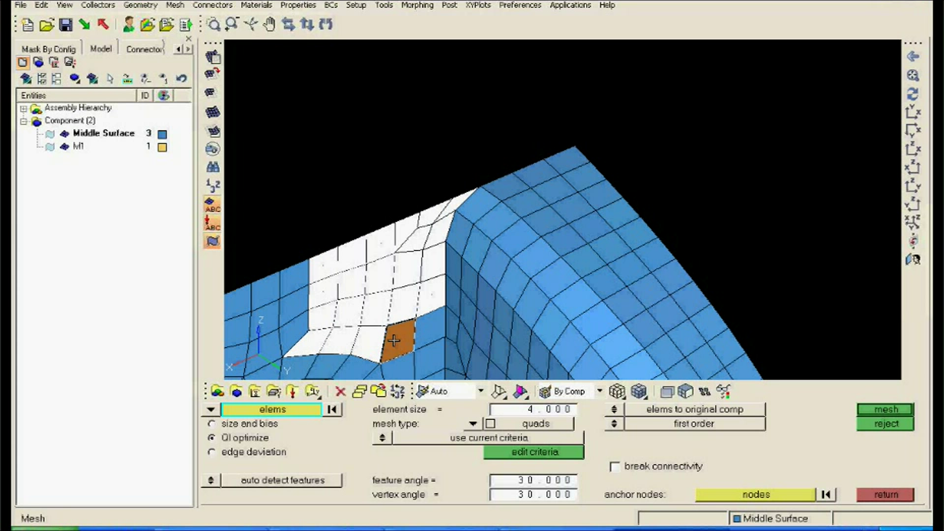
Add the elements between the round hole and the wall corner to the selection and remesh it with quads of size 4.000.
scroll(421, 315, "down", 3, "ctrl")
right_click_drag(421, 314, 422, 278, "ctrl")
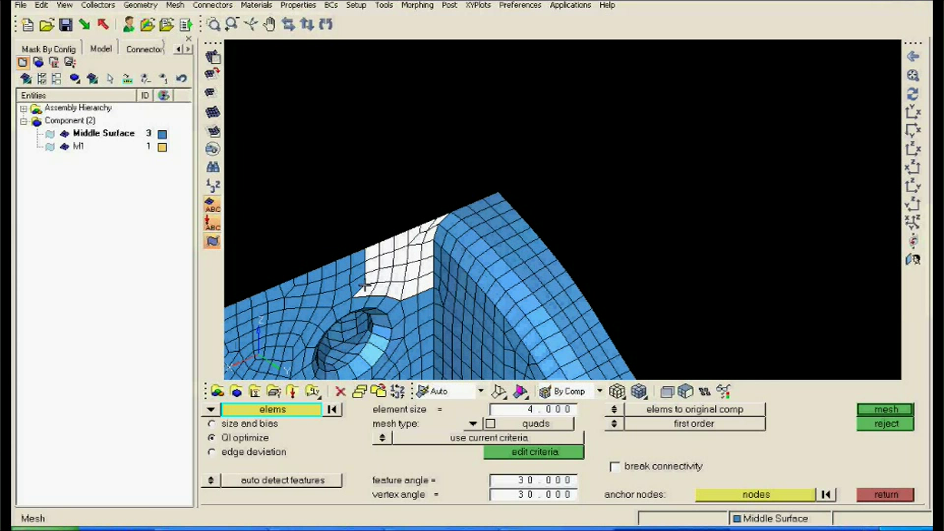
left_click(359, 278)
right_click(358, 278)
left_click(354, 279)
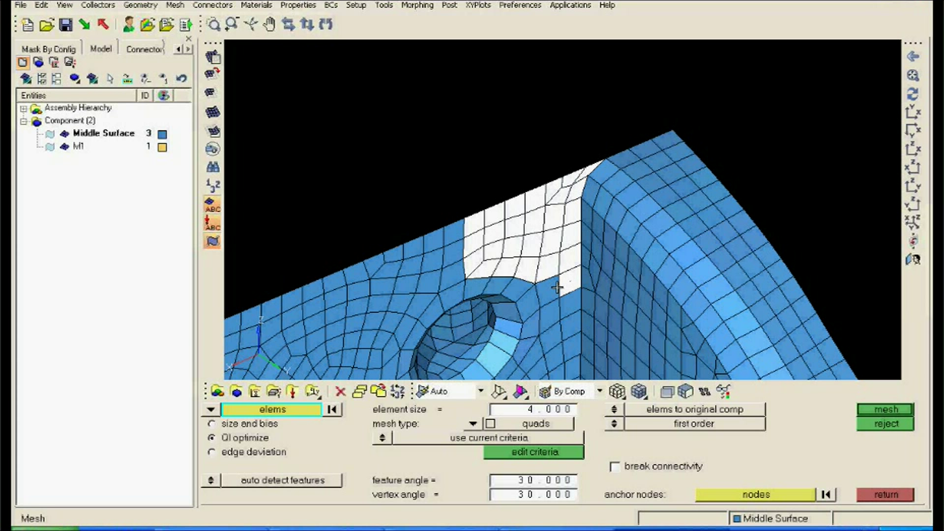
left_click(557, 288)
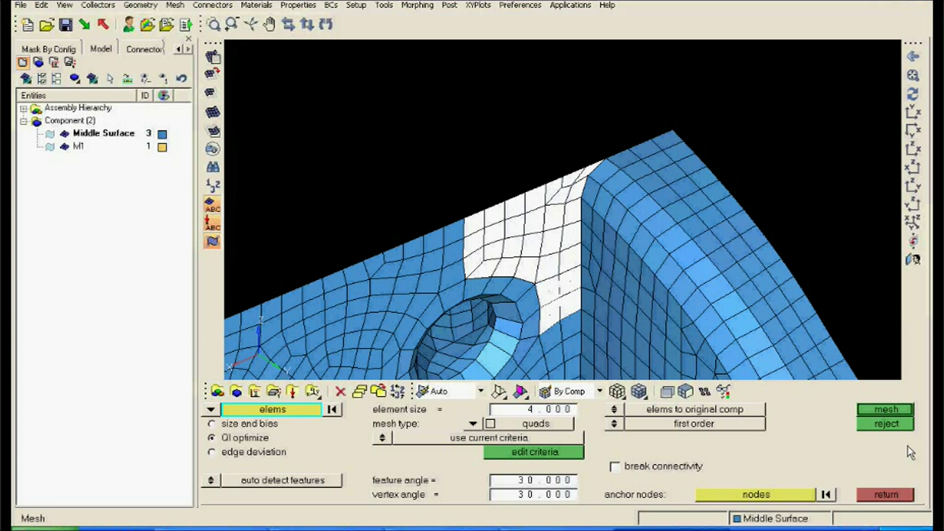
left_click(871, 409)
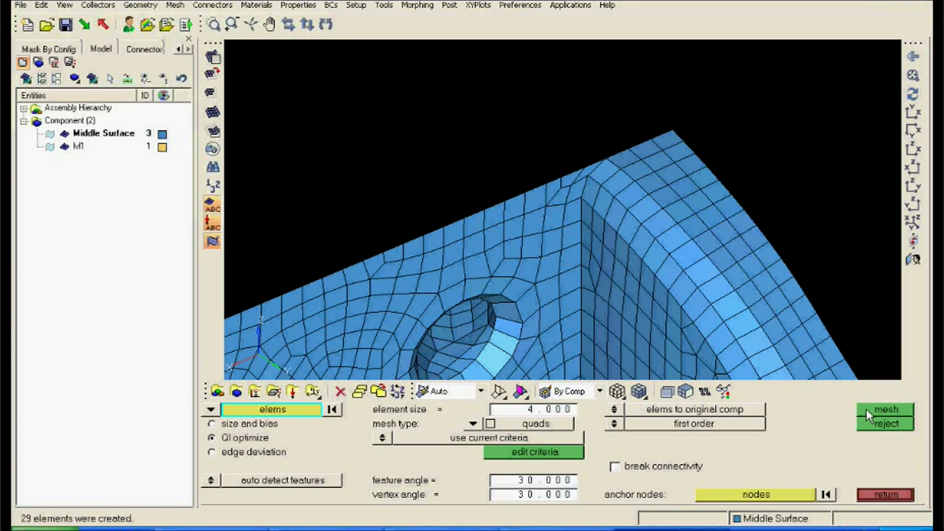
left_click(868, 410)
Leave the automesher and rerun the quality index check on the remeshed upper corner.
left_click(884, 493)
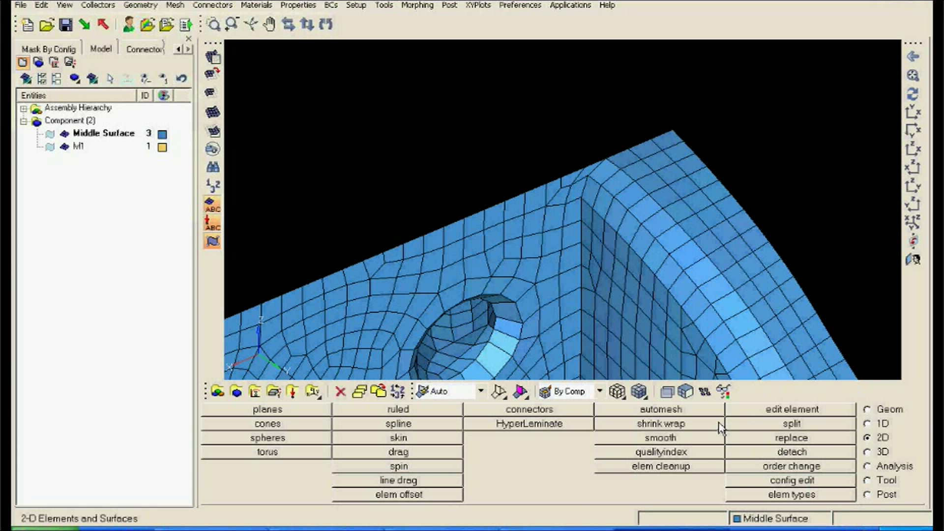
left_click(706, 453)
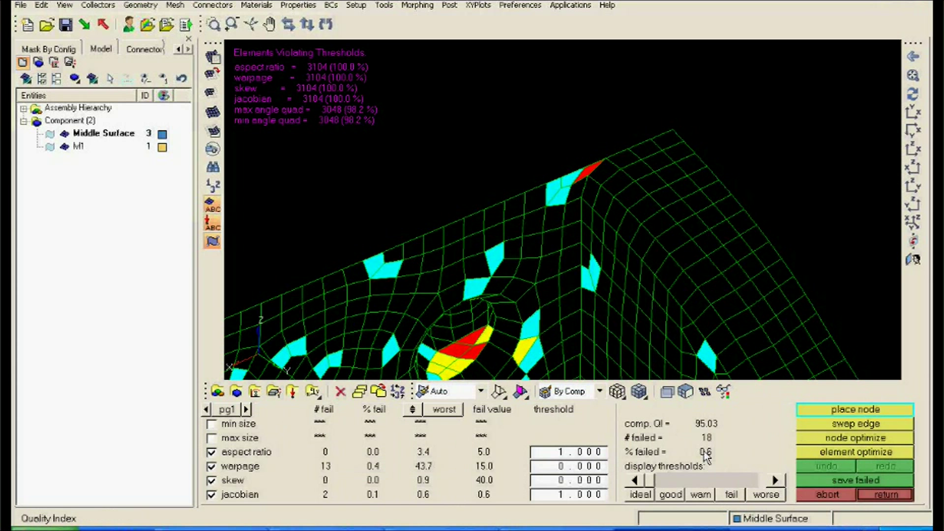
left_click_drag(652, 206, 638, 207, "ctrl")
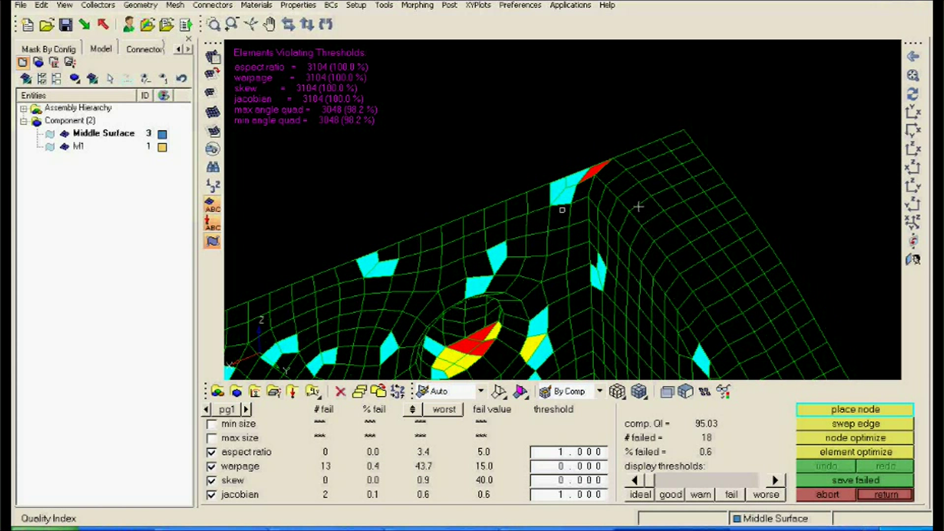
scroll(615, 167, "up", 5)
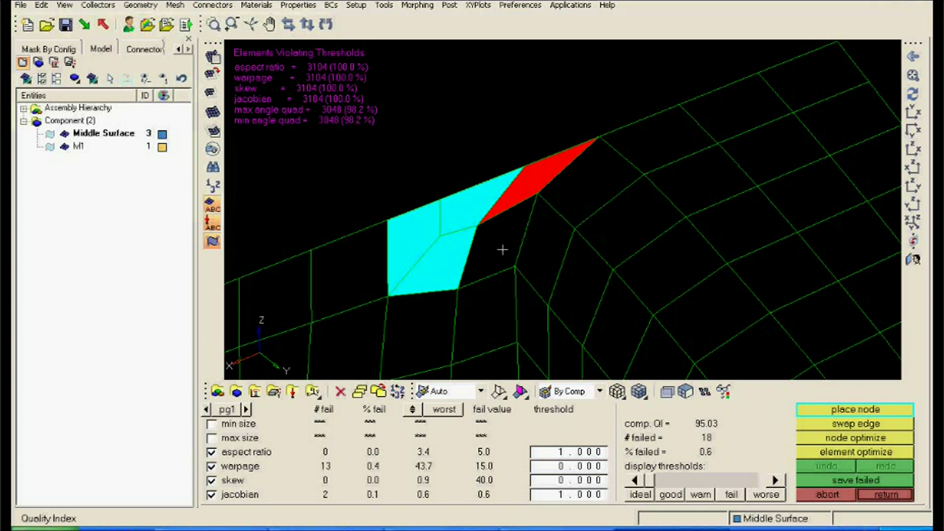
Optimize the upper-edge node shared by the cyan and red corner elements and optimize the red element.
left_click(858, 437)
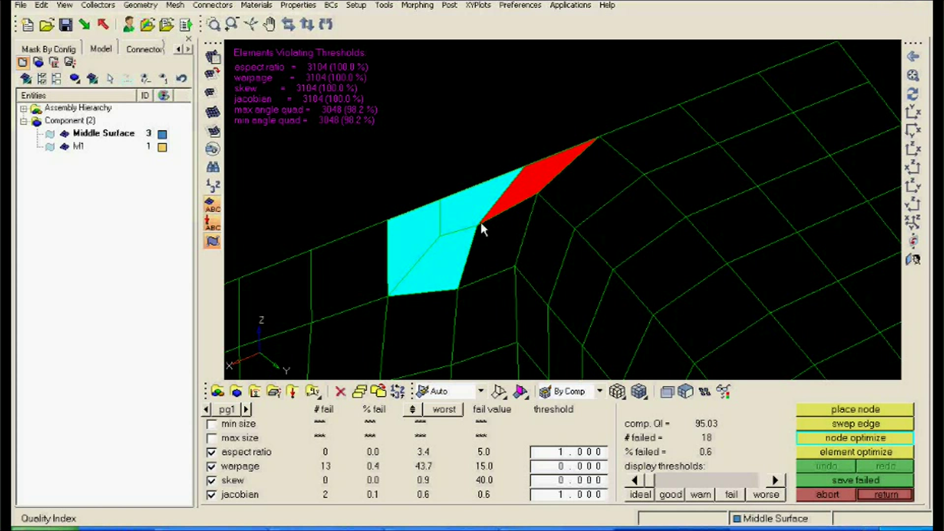
left_click(524, 167)
left_click(842, 451)
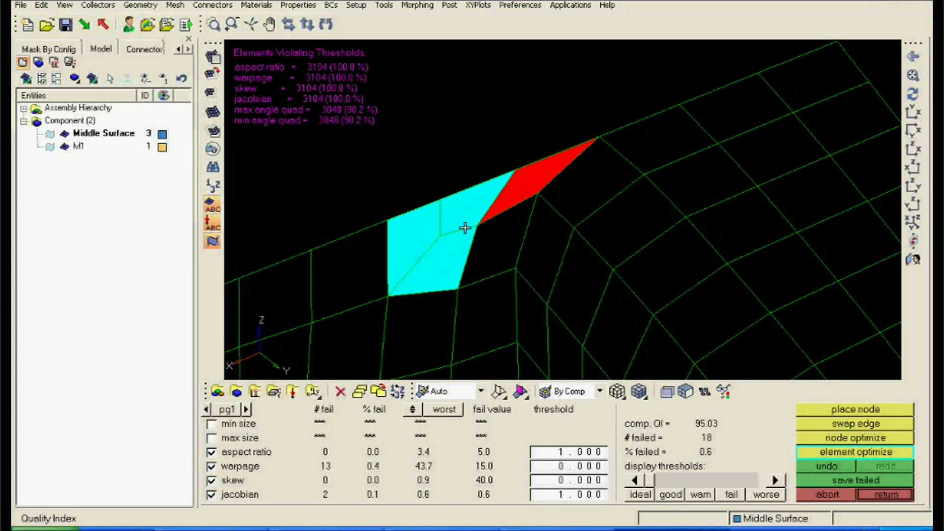
left_click(510, 184)
Inspect the red and yellow cluster at the base of the cylindrical boss, leave the quality index check and restart the automesher.
scroll(546, 287, "down", 5)
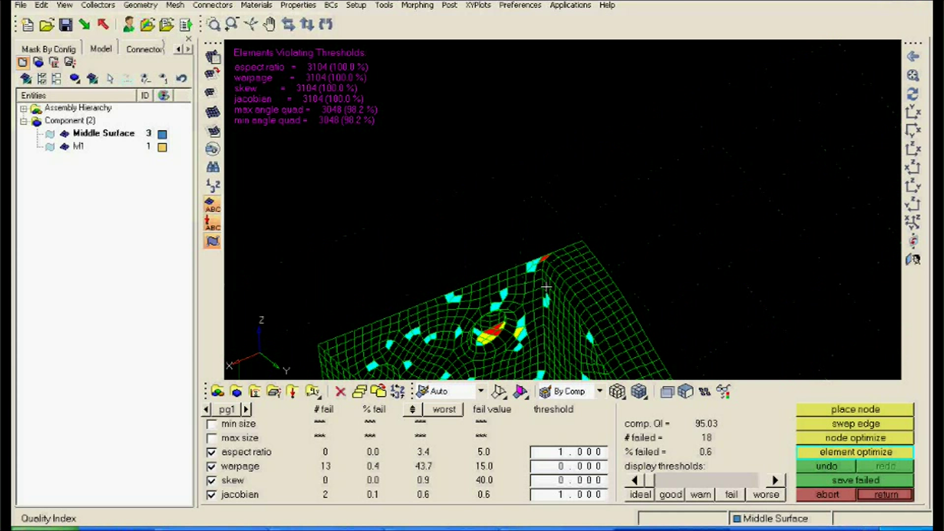
left_click_drag(546, 287, 509, 200, "ctrl")
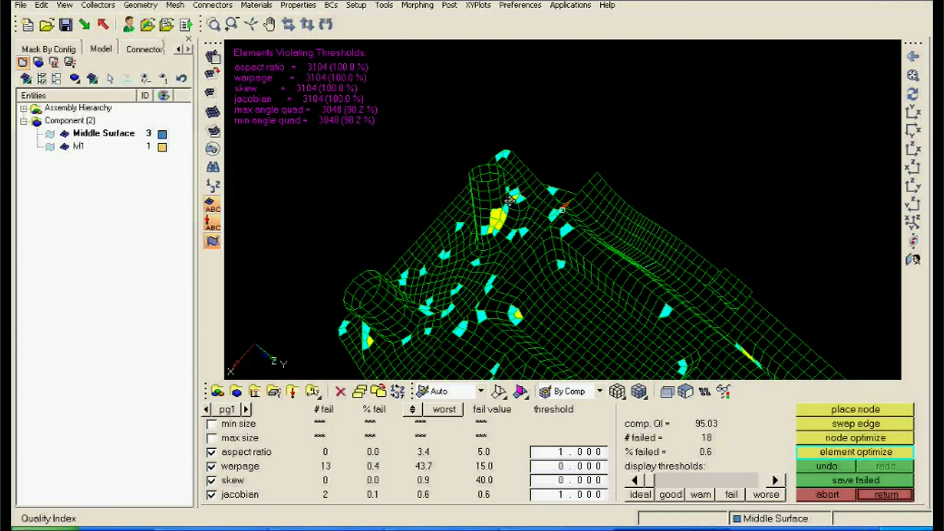
scroll(510, 200, "up", 5)
mouse_move(635, 227)
left_mouse_down("ctrl")
mouse_move(544, 284)
mouse_move(527, 163)
mouse_move(580, 270)
mouse_move(612, 234)
left_mouse_up("ctrl")
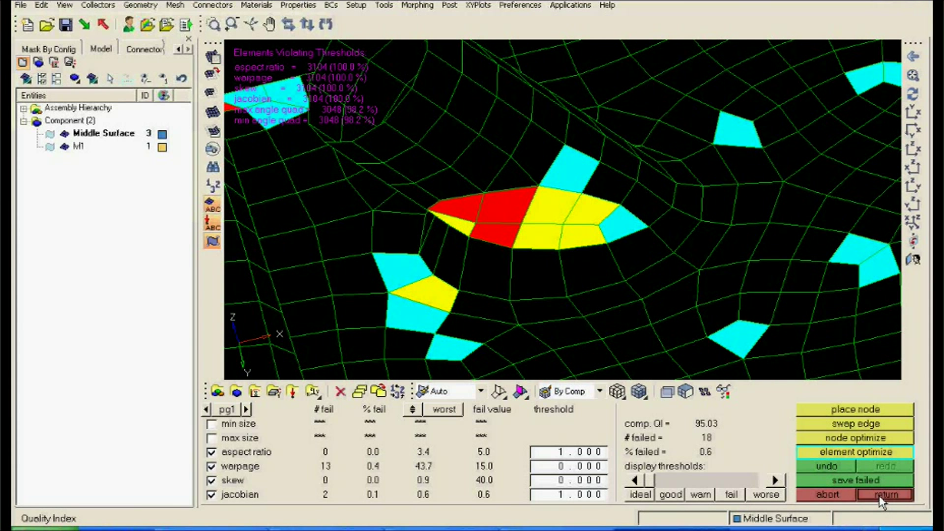
left_click(883, 495)
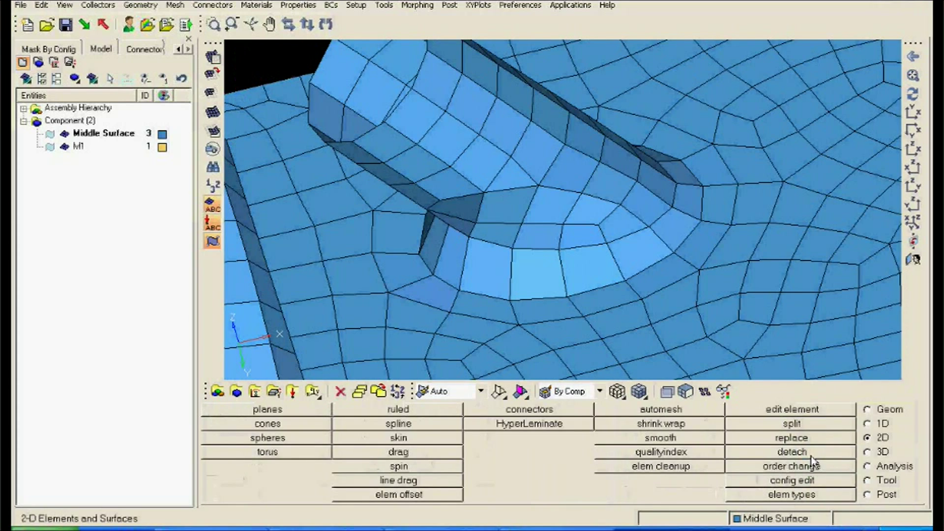
left_click(655, 426)
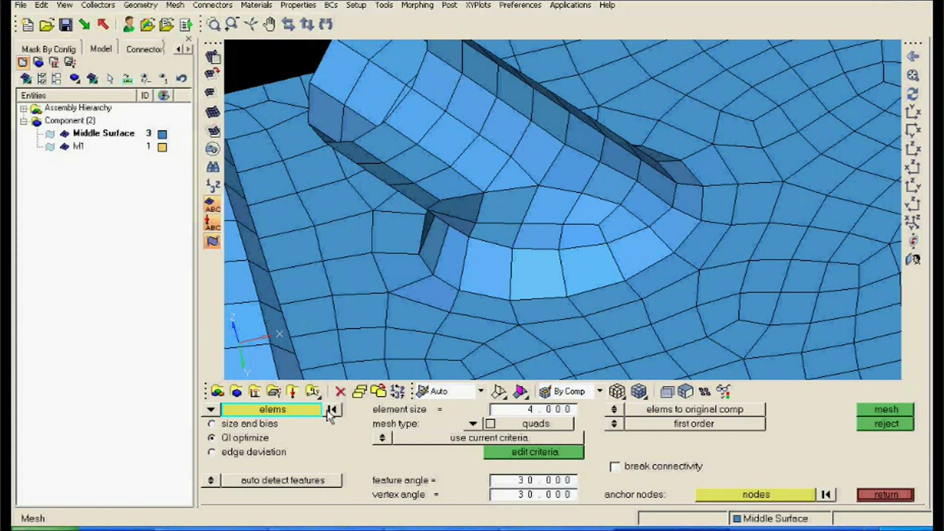
Select the pinched elements at the corner of the boss base and the row along the adjoining cylindrical wall.
left_click(477, 221)
left_click(466, 248)
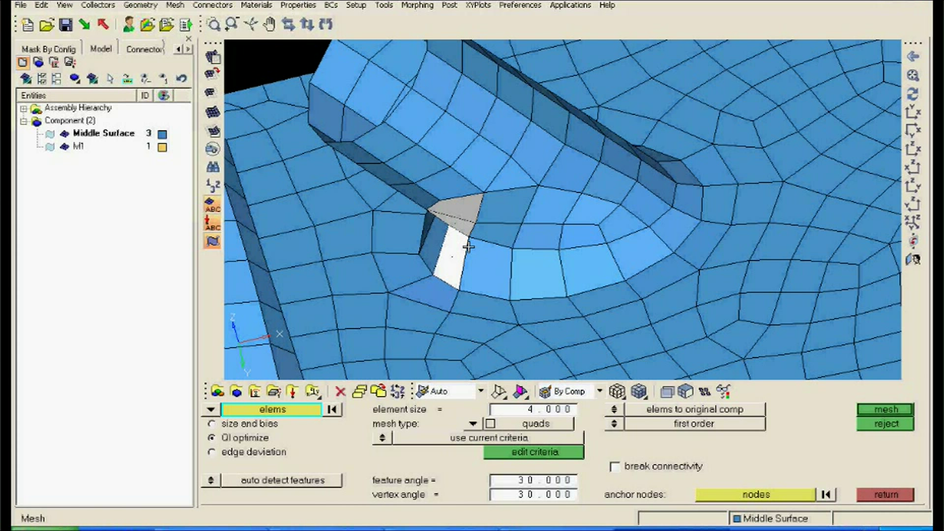
left_click(435, 185)
left_click(421, 194)
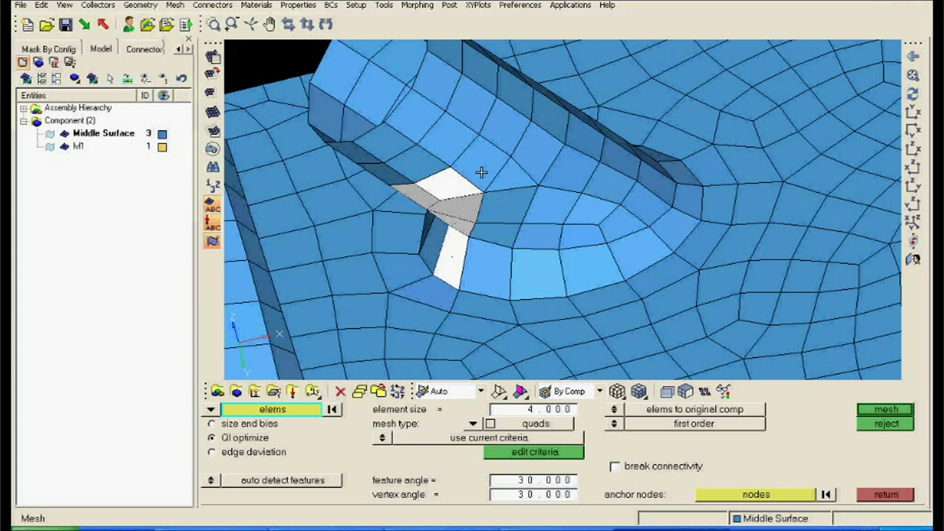
left_click(481, 172)
left_click(570, 182)
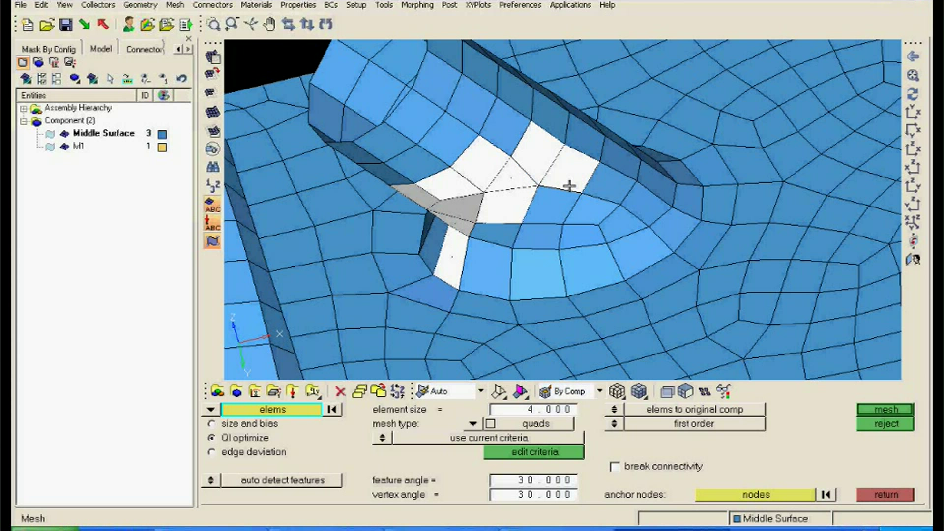
Add the elements across the boss's end face and the rest of its bordering wall row to the selection.
left_click(551, 206)
left_click(495, 233)
left_click(539, 236)
left_click(581, 232)
left_click(590, 207)
left_click(617, 189)
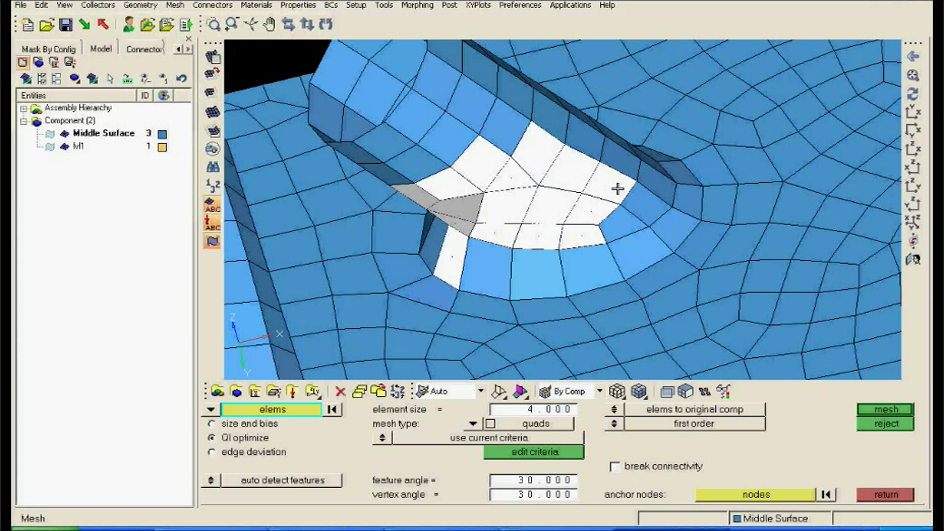
left_click(646, 205)
left_click(619, 224)
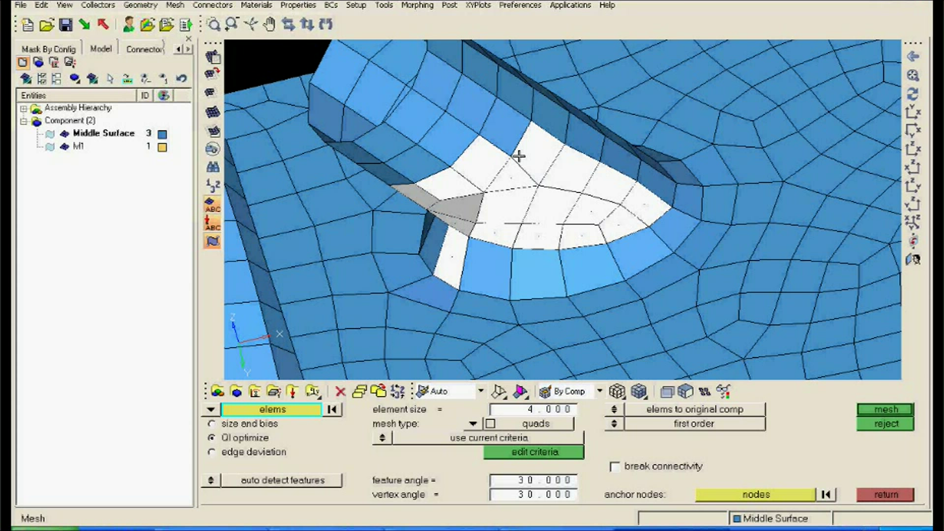
Extend the remesh selection by another row of elements up the boss's cylindrical wall.
left_click(505, 129)
left_click(471, 105)
left_click(450, 125)
left_click(398, 159)
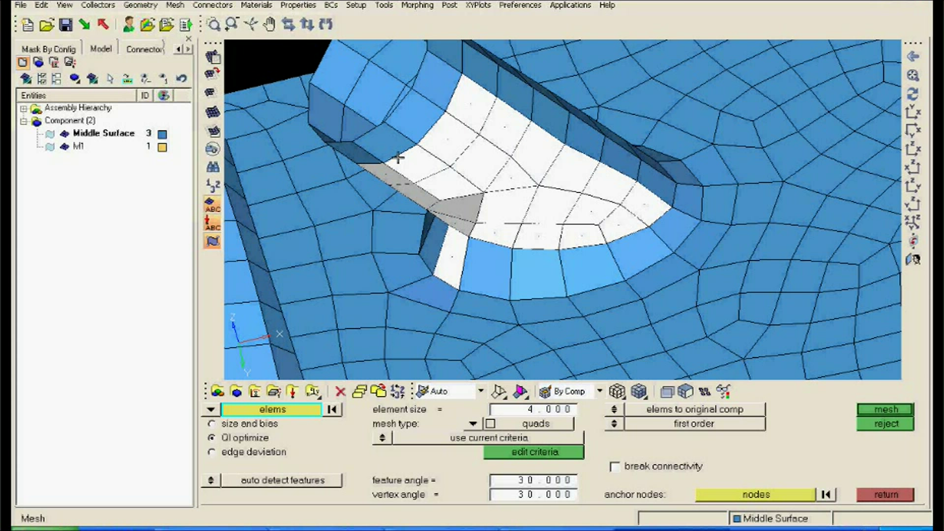